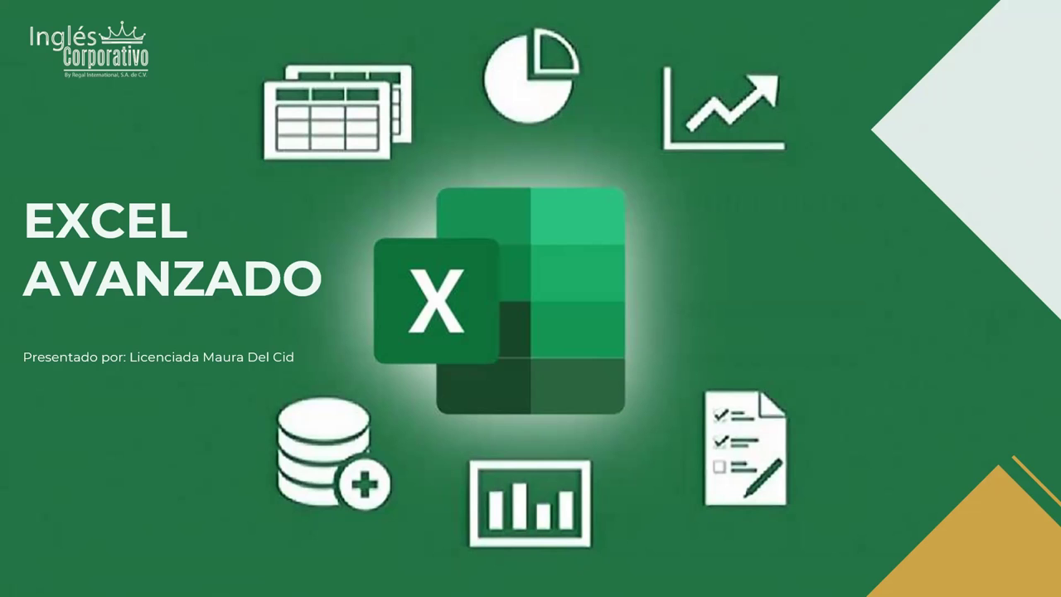
# Glance at the 'Práctica sesión 18 Captura de datos' payroll sheet, then return to the slideshow
pyautogui.hotkey('alt', 'Tab')
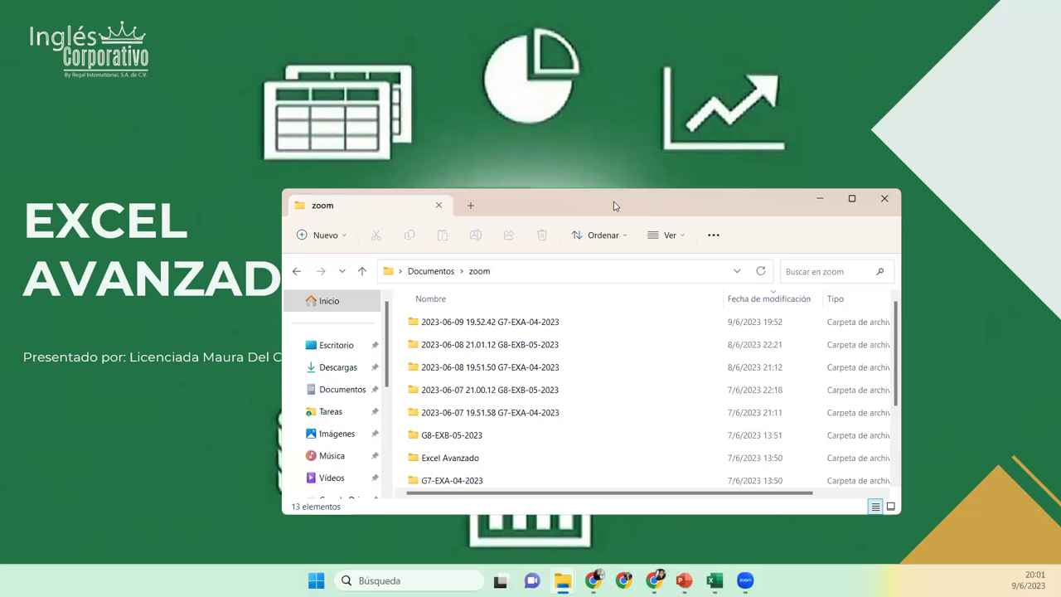
pyautogui.hotkey('alt', 'Tab')
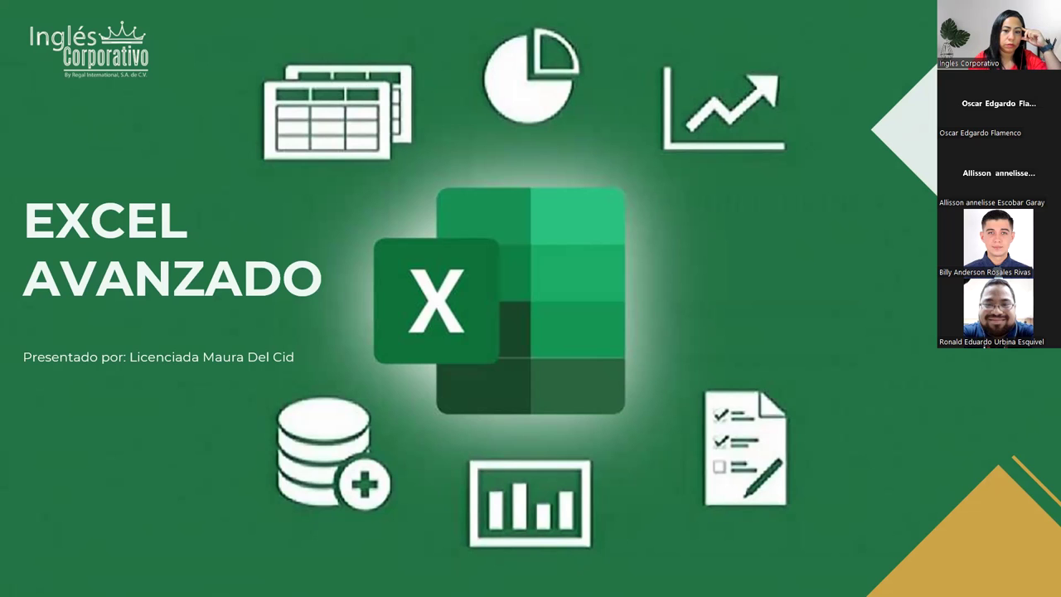
pyautogui.hotkey('alt', 'Tab')
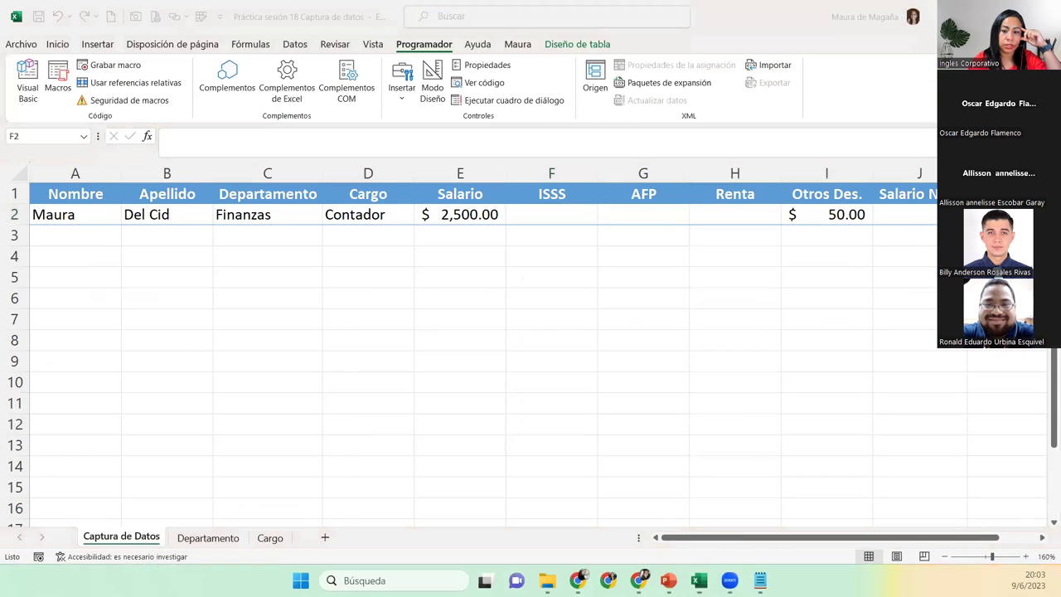
pyautogui.hotkey('alt', 'Tab')
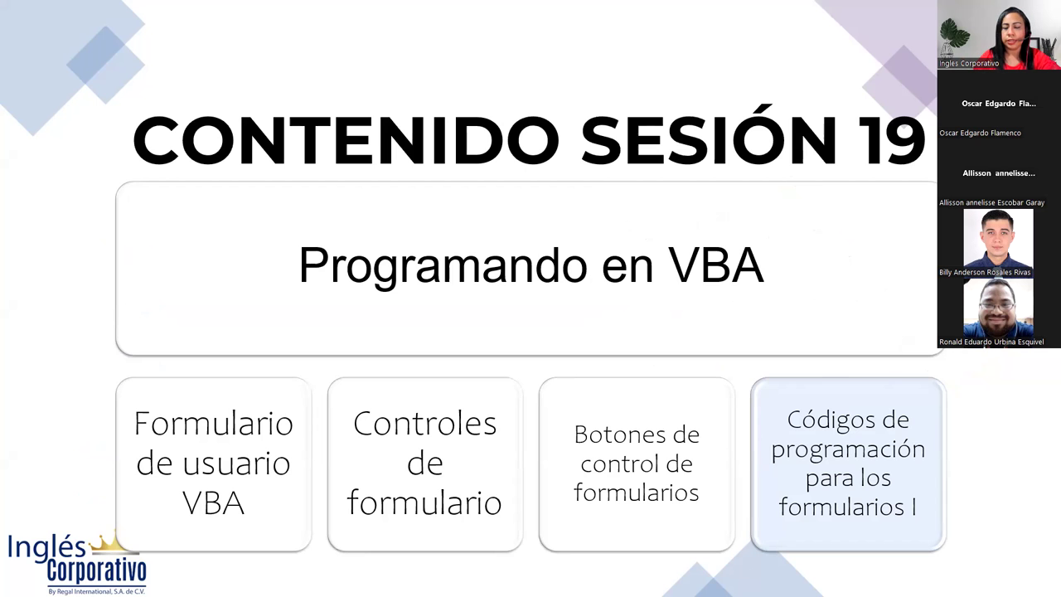
# Advance the slideshow to the Objetivo Sesión 19 dartboard slide
pyautogui.press('Right')
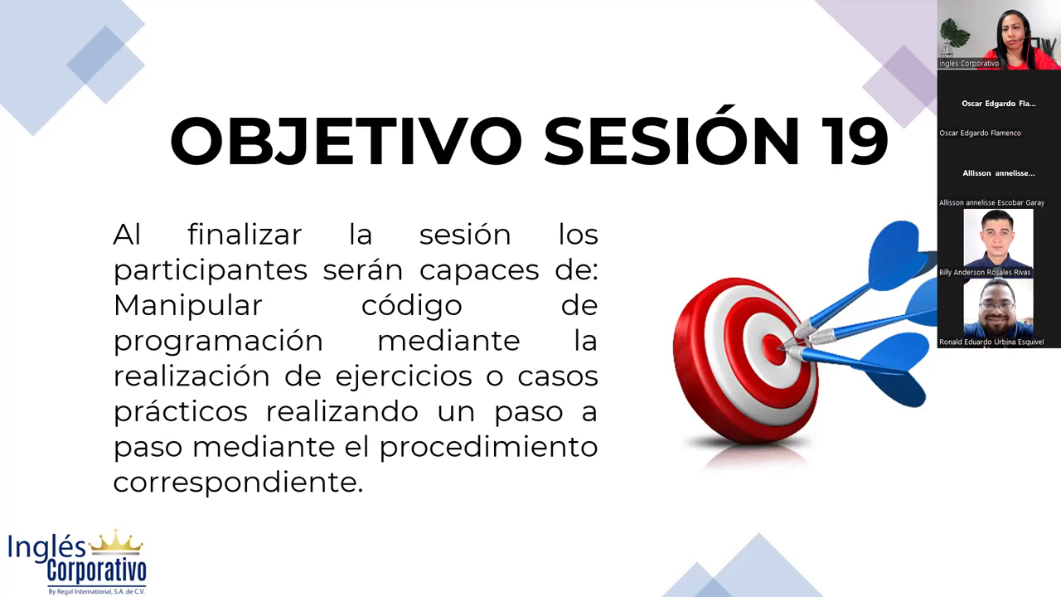
# Advance to the Objetivo del Código de Programación slide listing six goals
pyautogui.press('Right')
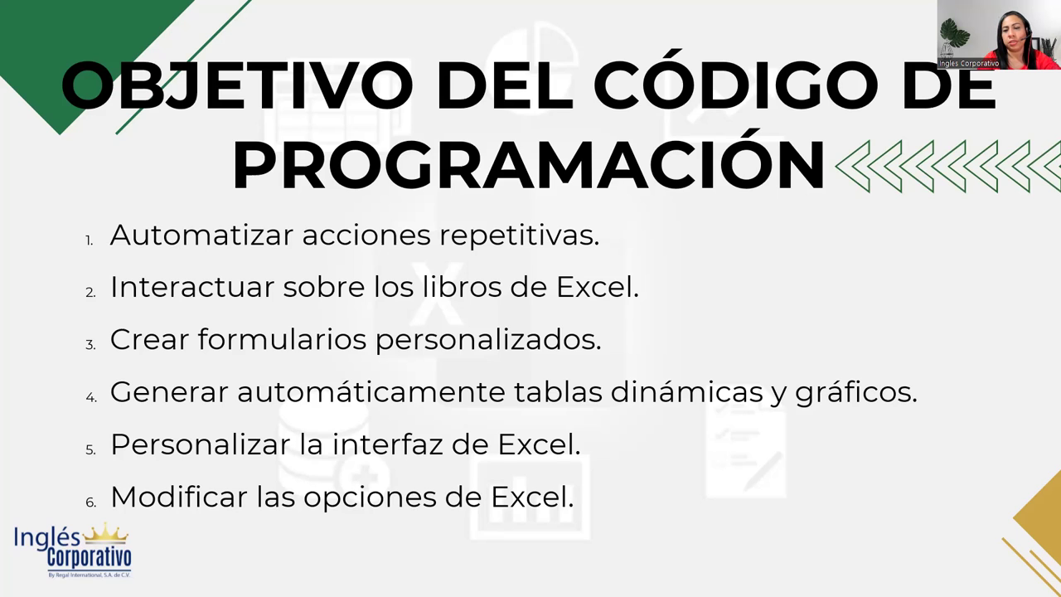
# Advance through the procedure-types slide to the Procedimiento Sub slide with the Terminar() example
pyautogui.press('Right')
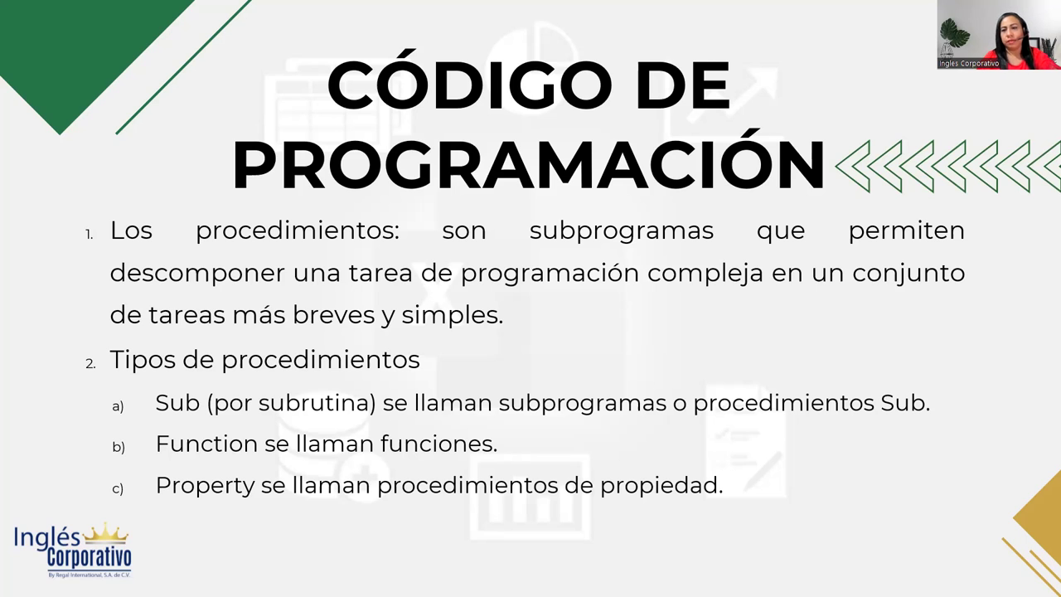
pyautogui.press('Right')
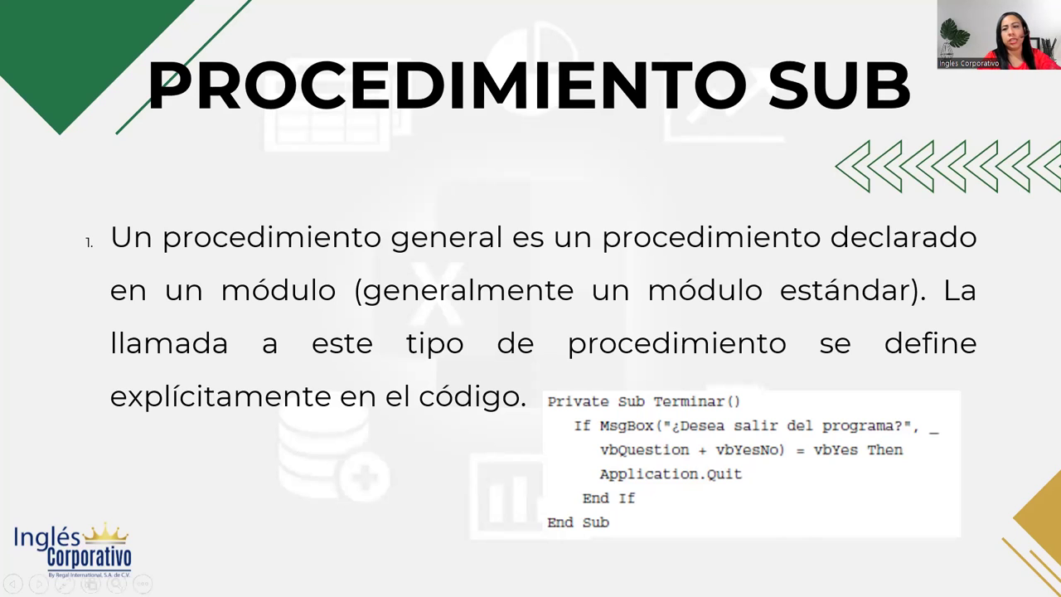
# Step past the Workbook_Open event example to the Procedimiento Function slide
pyautogui.press('Right')
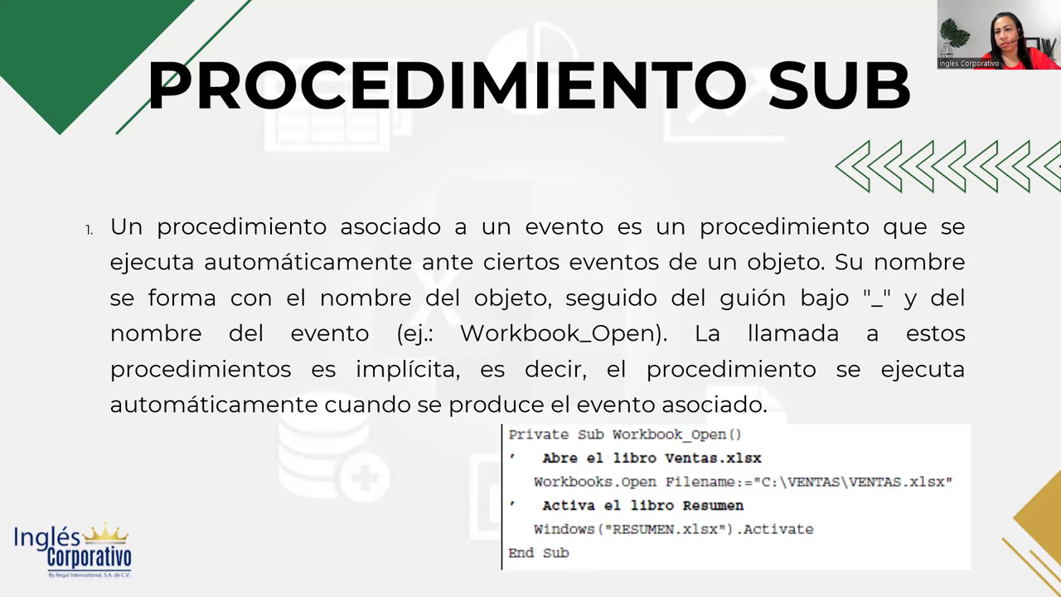
pyautogui.press('Right')
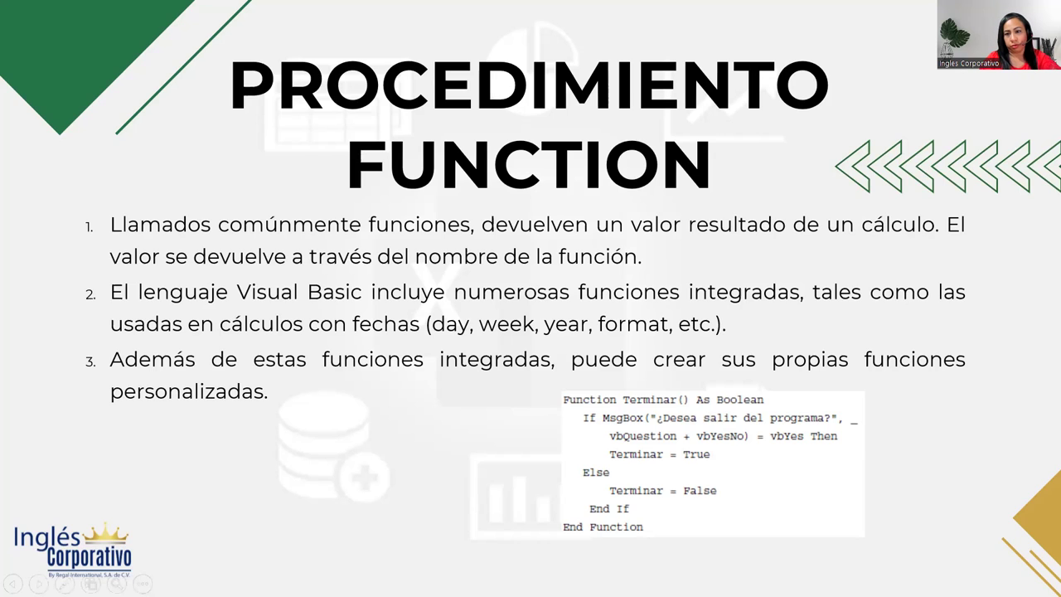
# Advance to the VARIABLES slide listing six variable types
pyautogui.press('Right')
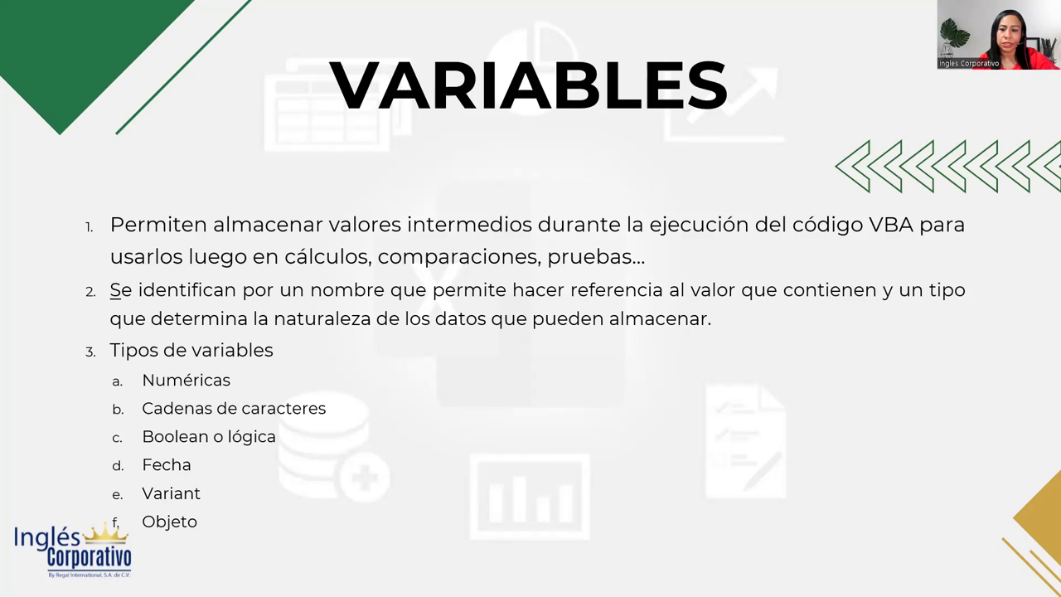
# Leave the slideshow and bring up the FrmCapturaDatos form design in the VBA editor
pyautogui.hotkey('alt', 'Tab')
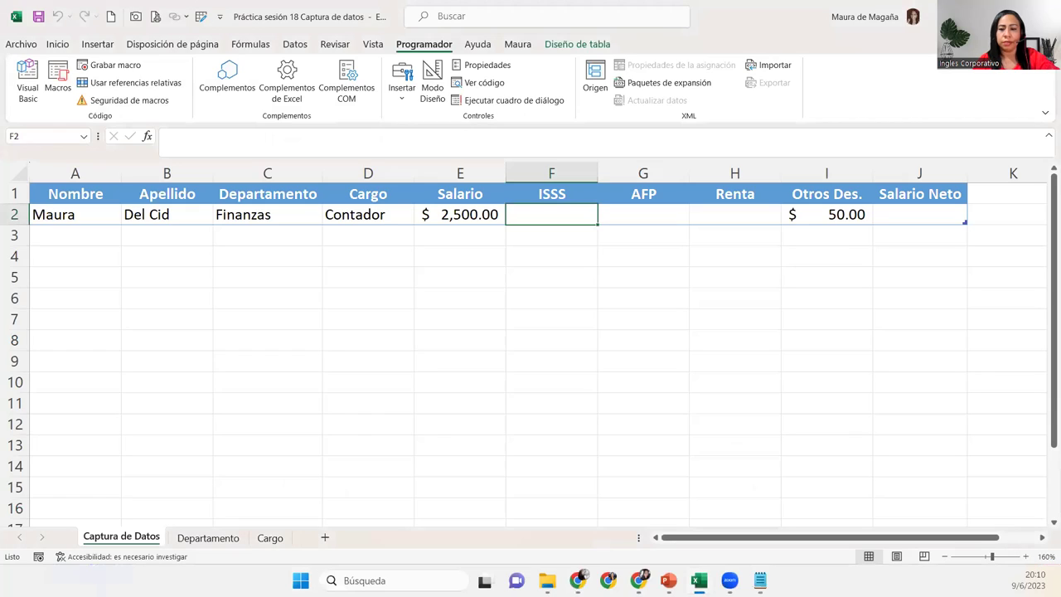
pyautogui.hotkey('alt', 'Tab')
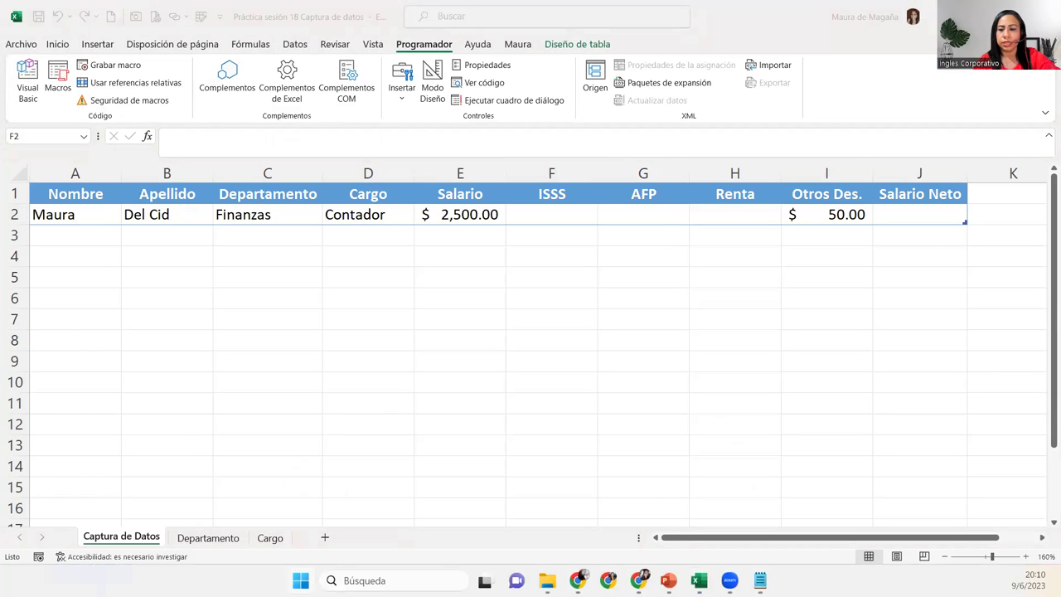
pyautogui.hotkey('alt', 'Tab')
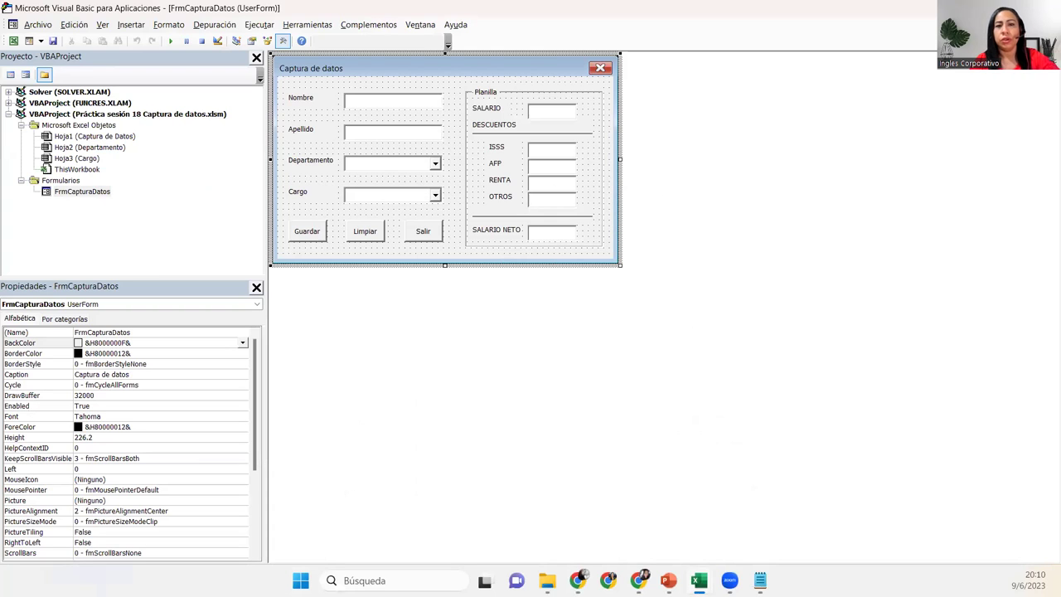
pyautogui.press('super')
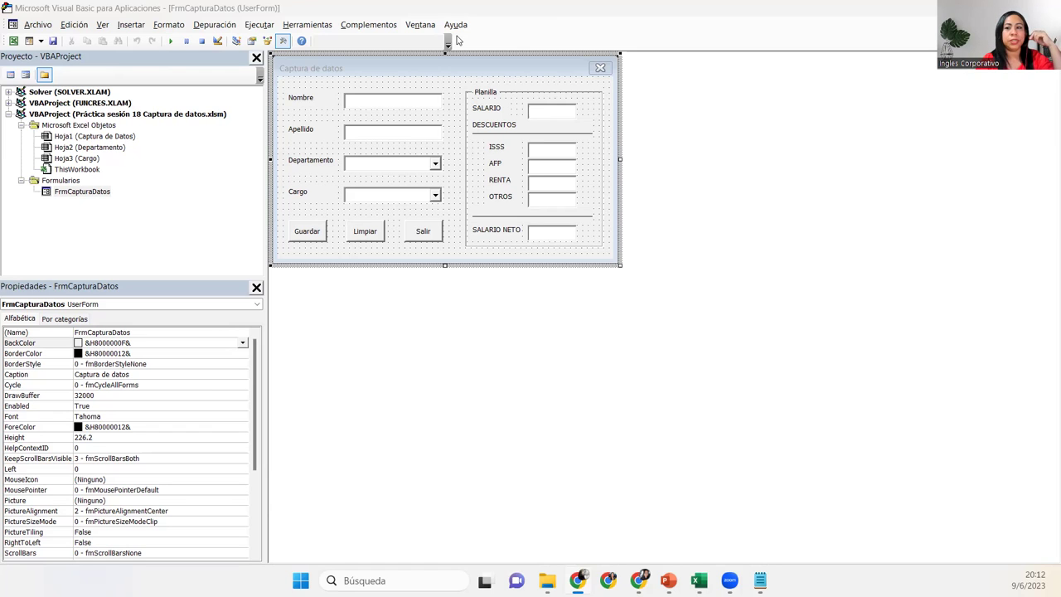
# Run the Captura de datos form, tab focus from Nombre to Limpiar, then close it
pyautogui.click(451, 75)
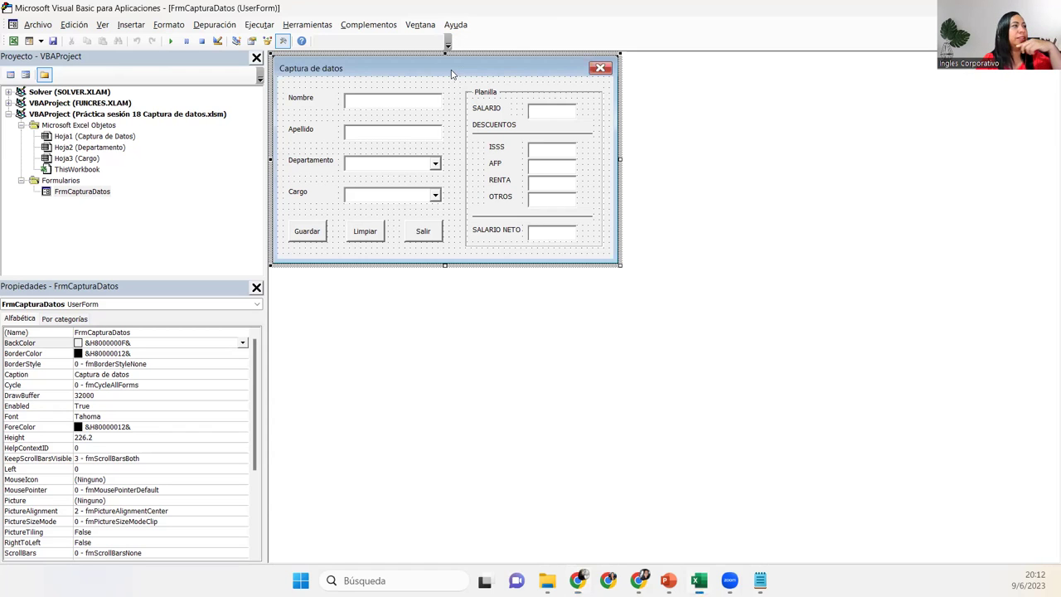
pyautogui.click(952, 237)
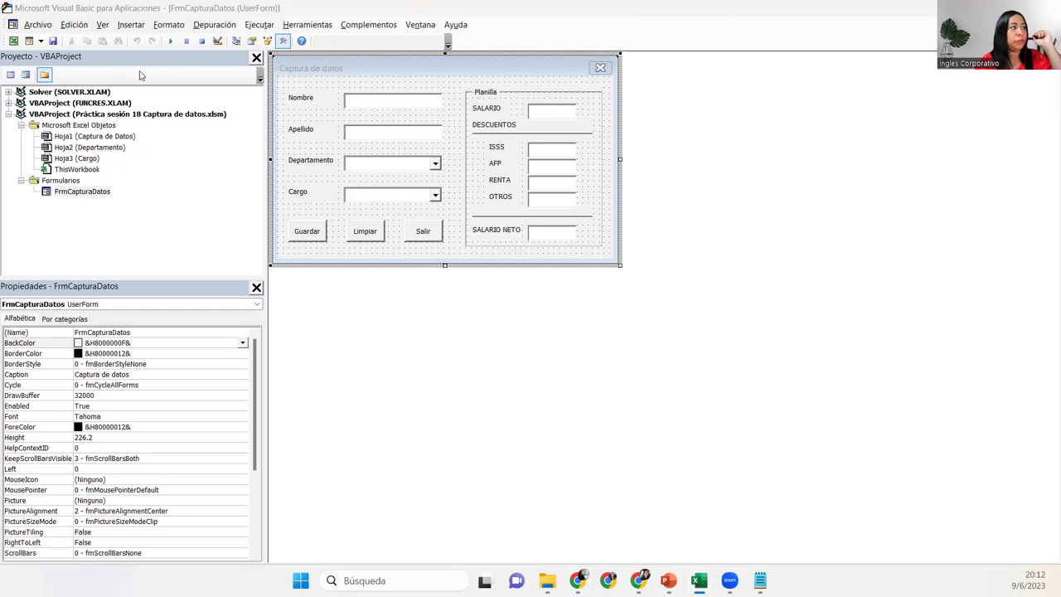
pyautogui.click(171, 42)
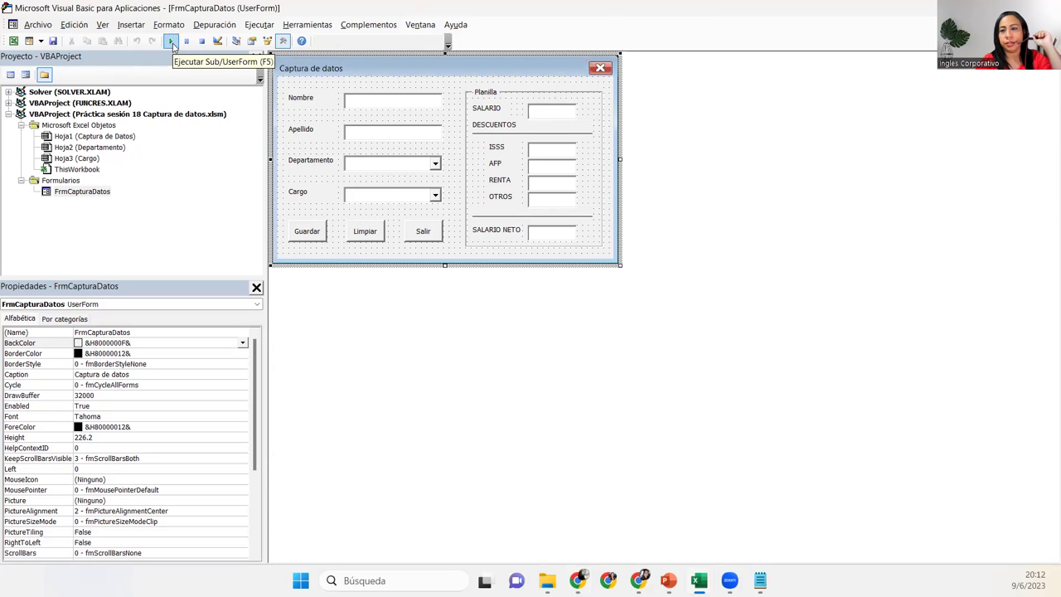
pyautogui.click(172, 42)
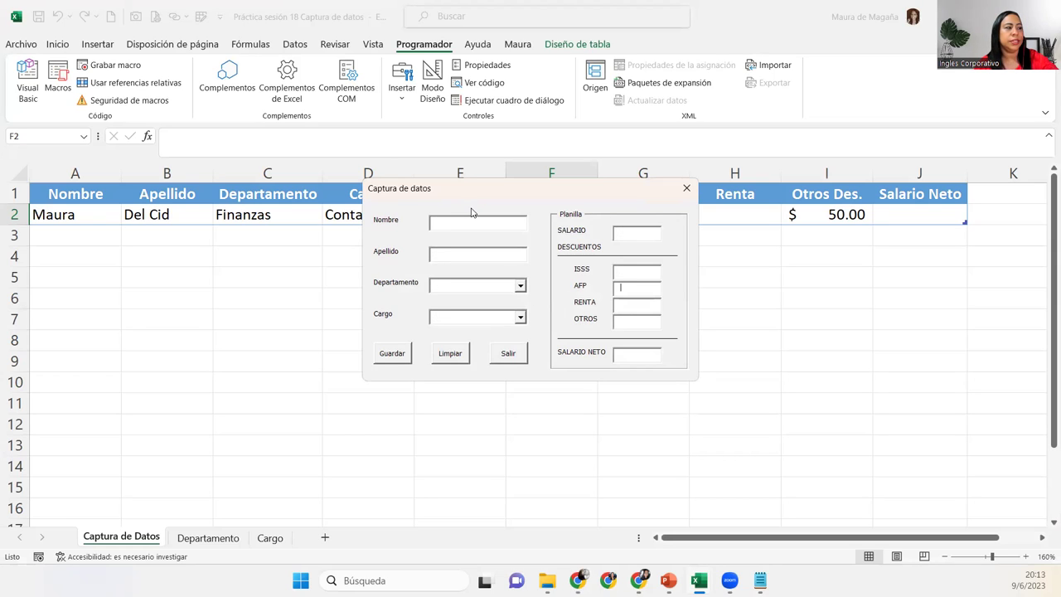
pyautogui.press('Tab')
pyautogui.press('Tab')
pyautogui.press('Tab')
pyautogui.press('Tab')
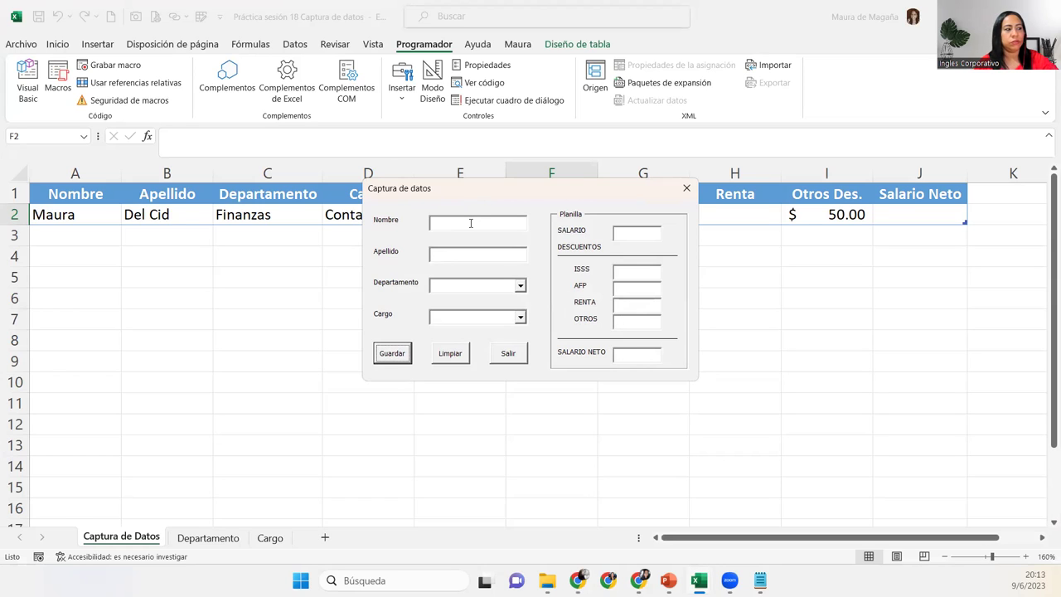
pyautogui.press('Tab')
pyautogui.press('Tab')
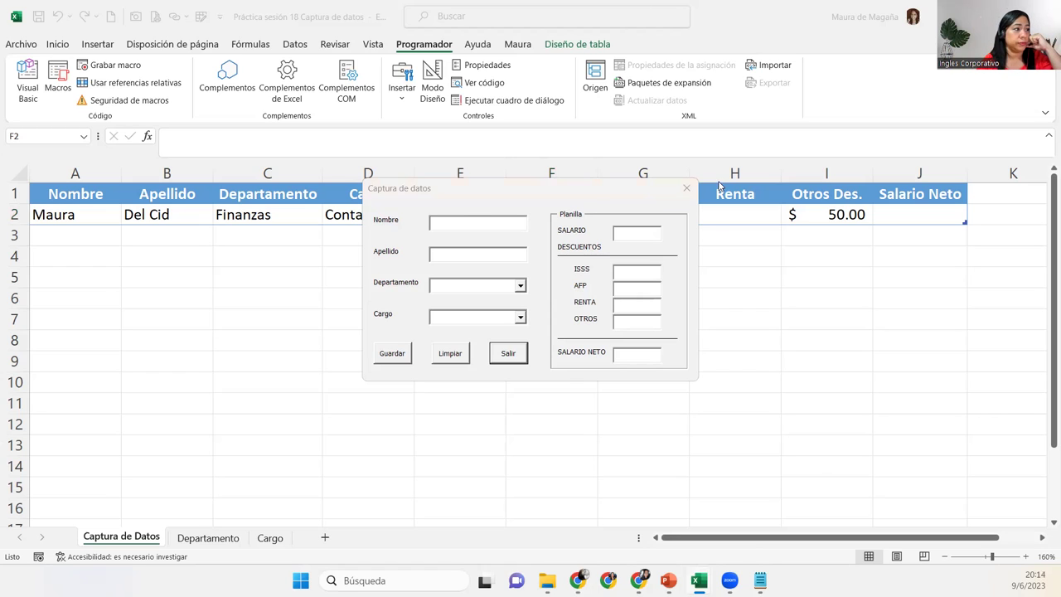
pyautogui.click(687, 189)
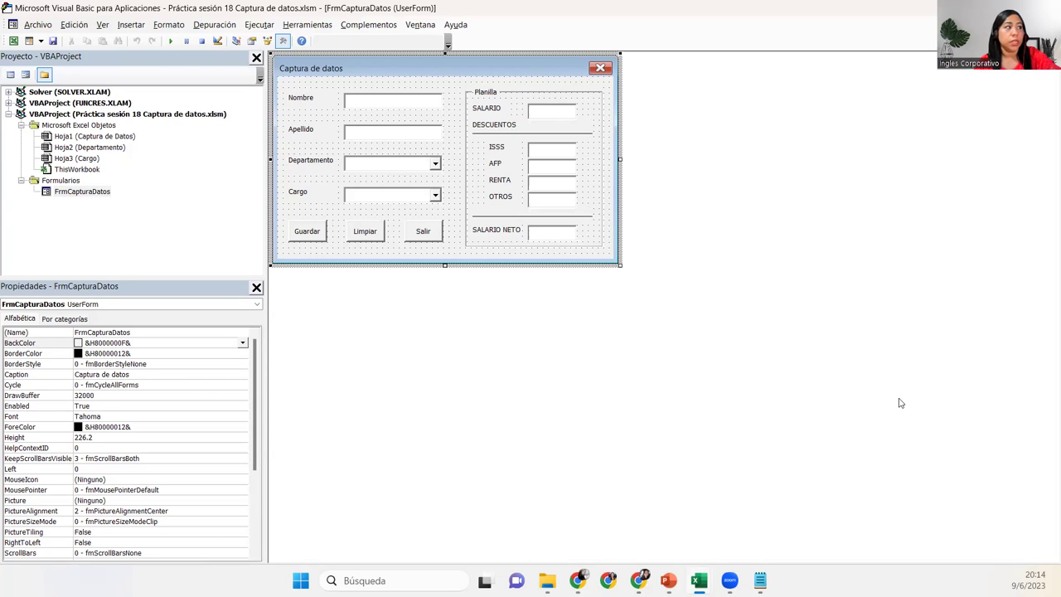
# Rerun the form, tab through every field and button to check order, then close it
pyautogui.click(170, 41)
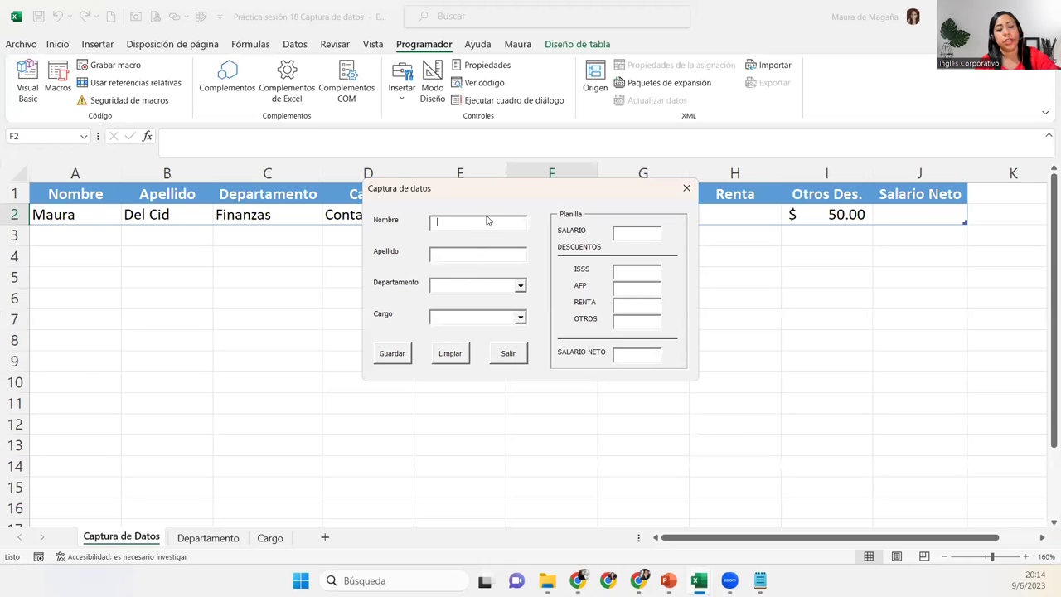
pyautogui.press('Tab')
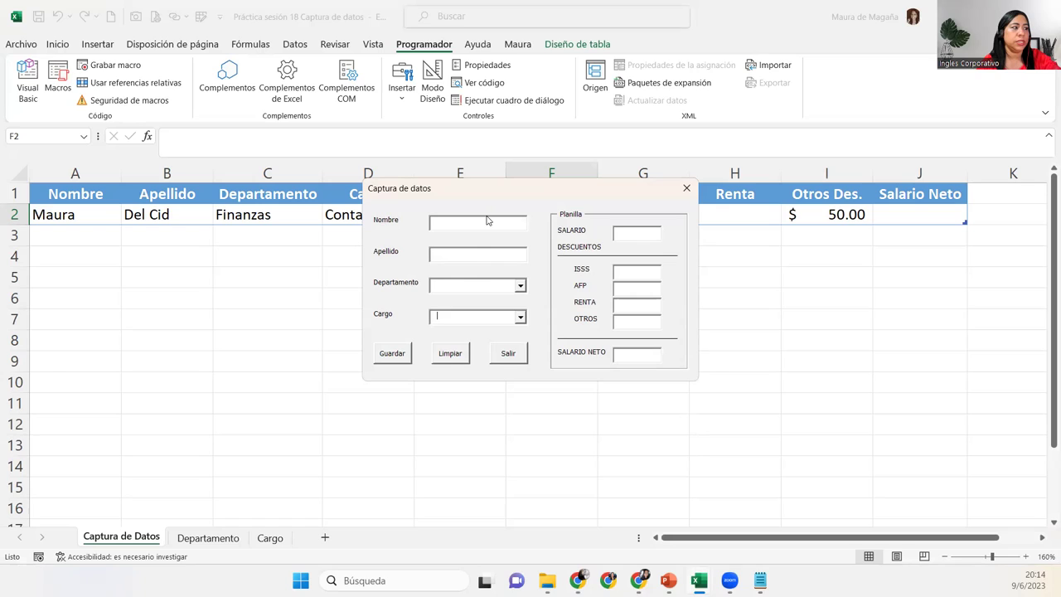
pyautogui.press('Tab')
pyautogui.press('Tab')
pyautogui.press('Tab')
pyautogui.press('Tab')
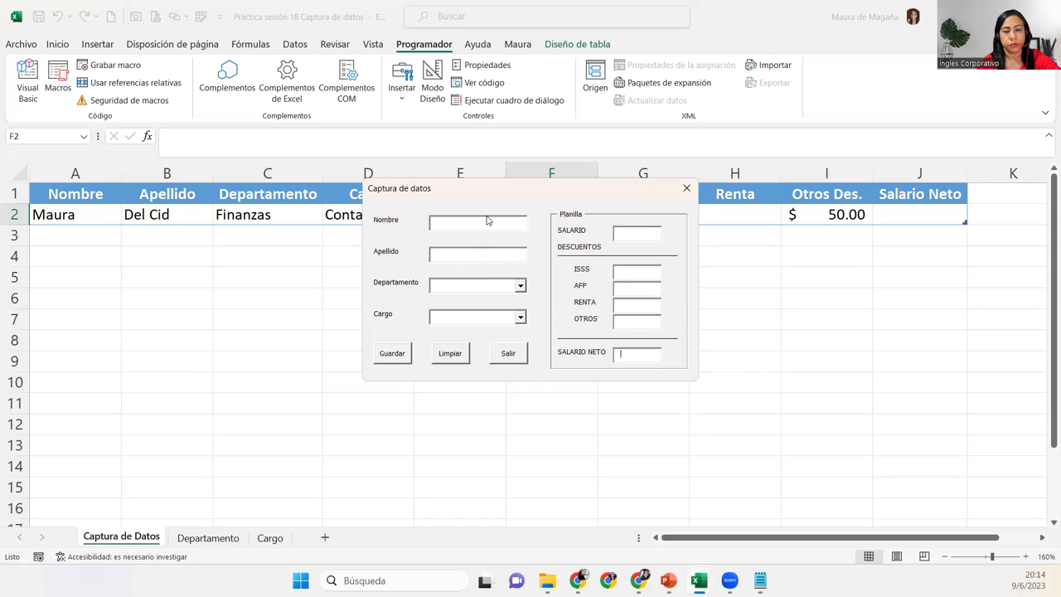
pyautogui.press('Tab')
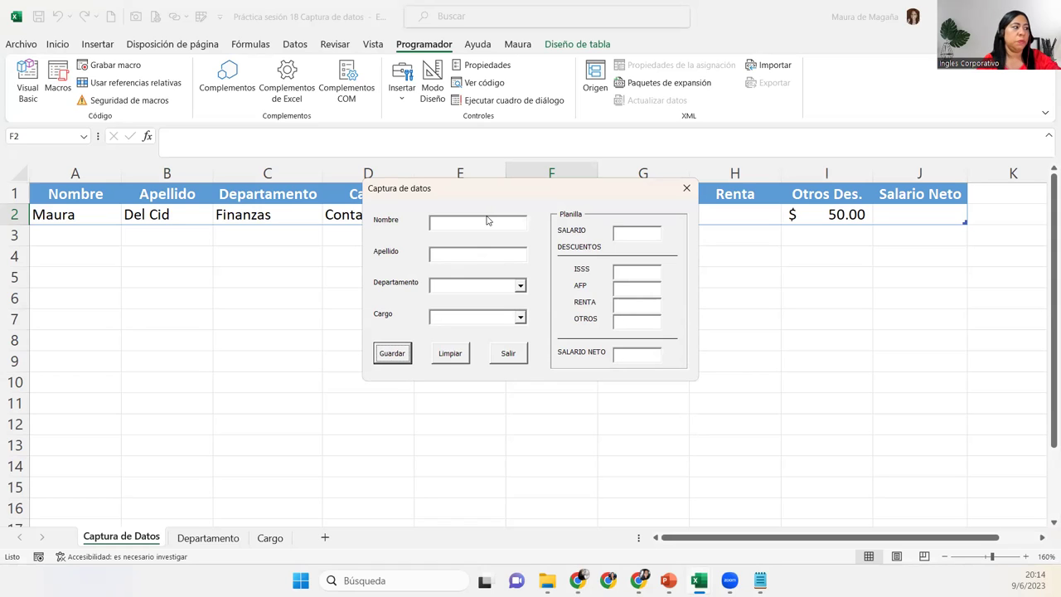
pyautogui.press('Tab')
pyautogui.press('Tab')
pyautogui.press('Tab')
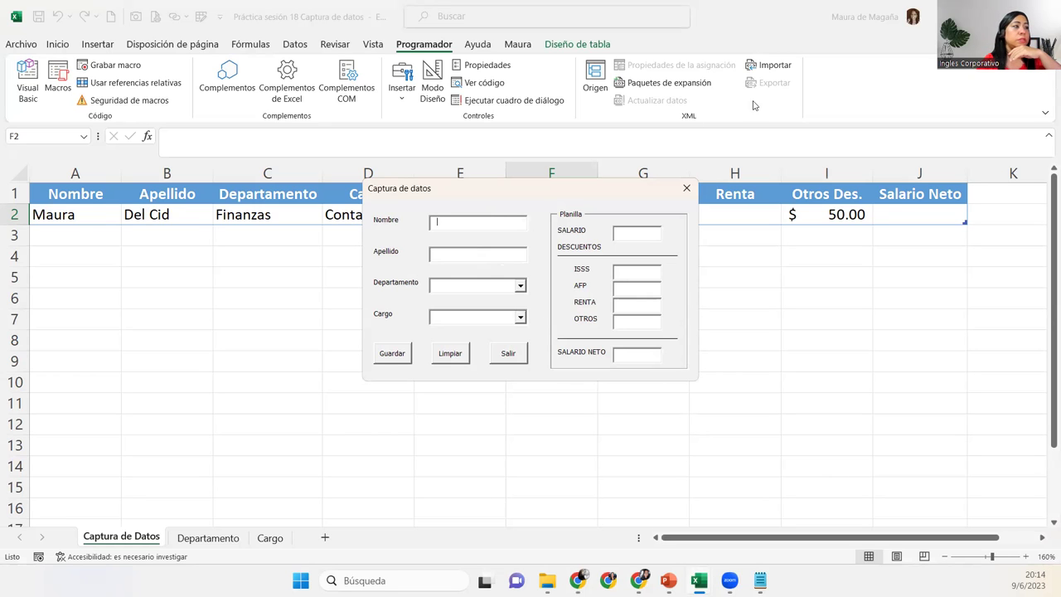
pyautogui.click(686, 188)
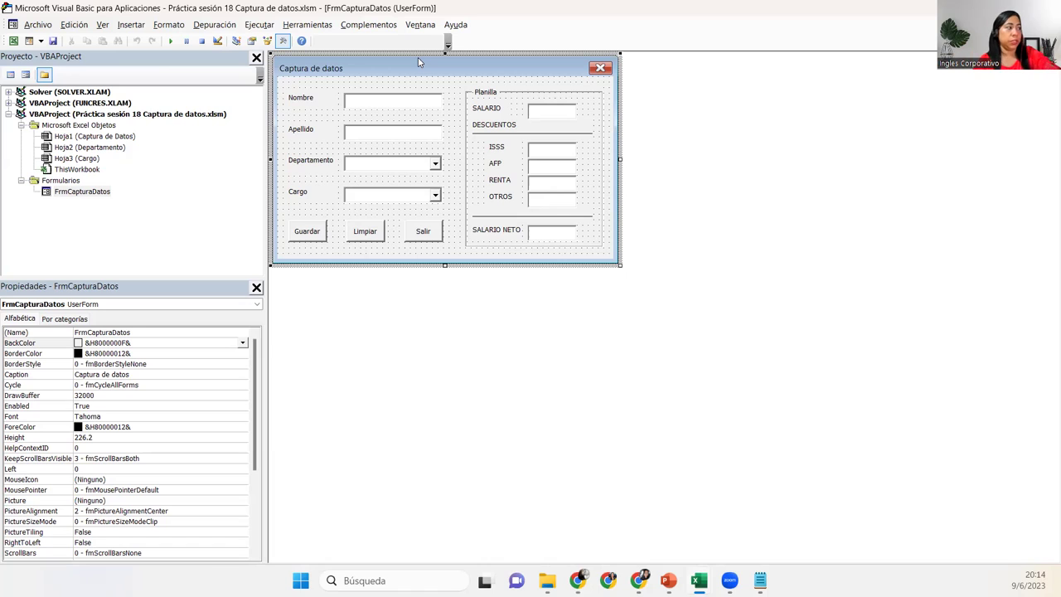
pyautogui.click(374, 106)
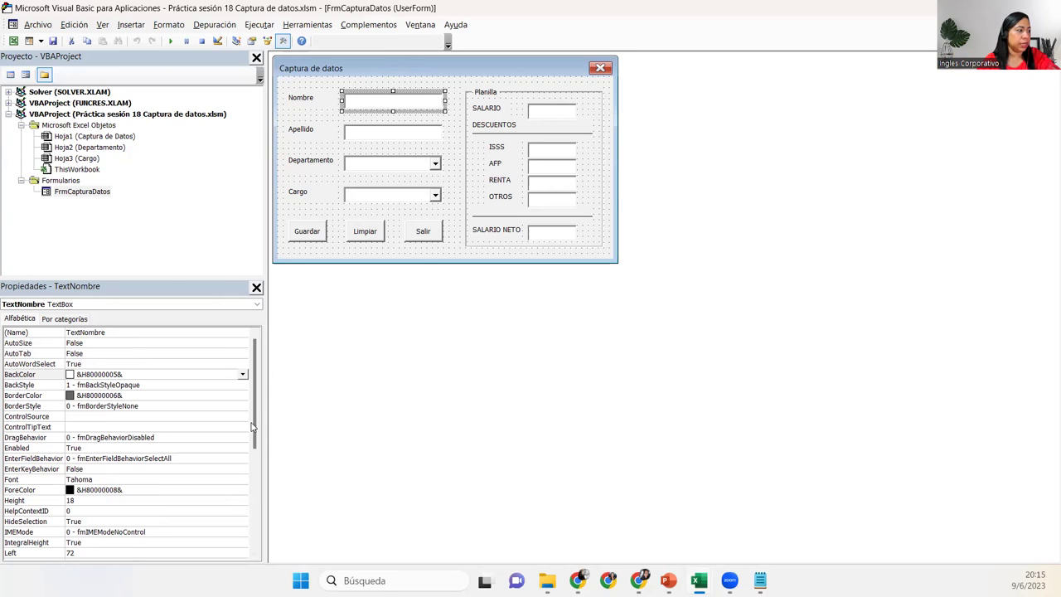
pyautogui.moveTo(253, 430); pyautogui.dragTo(255, 543)
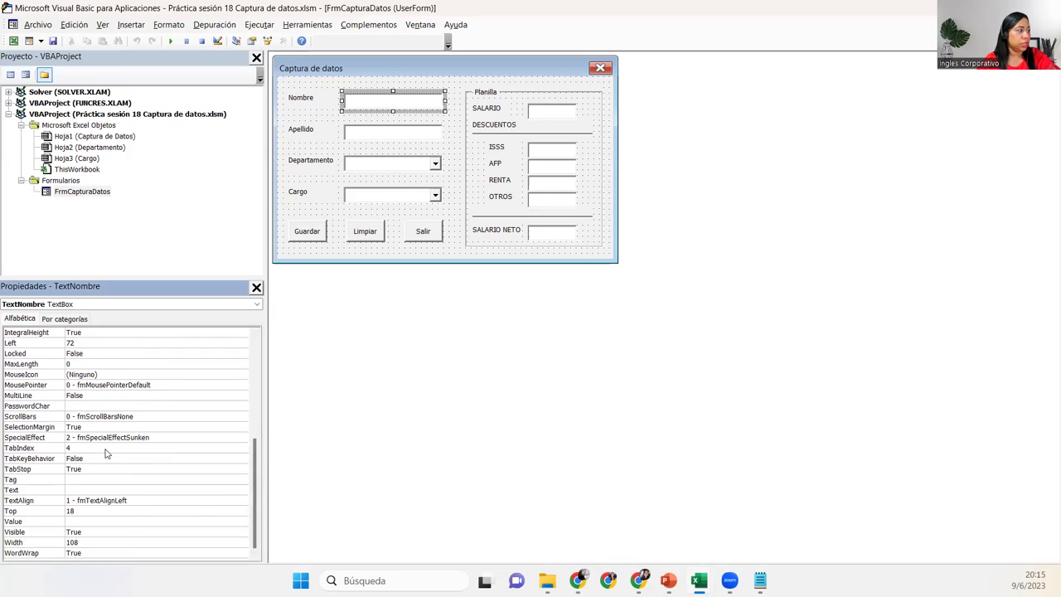
pyautogui.click(106, 448)
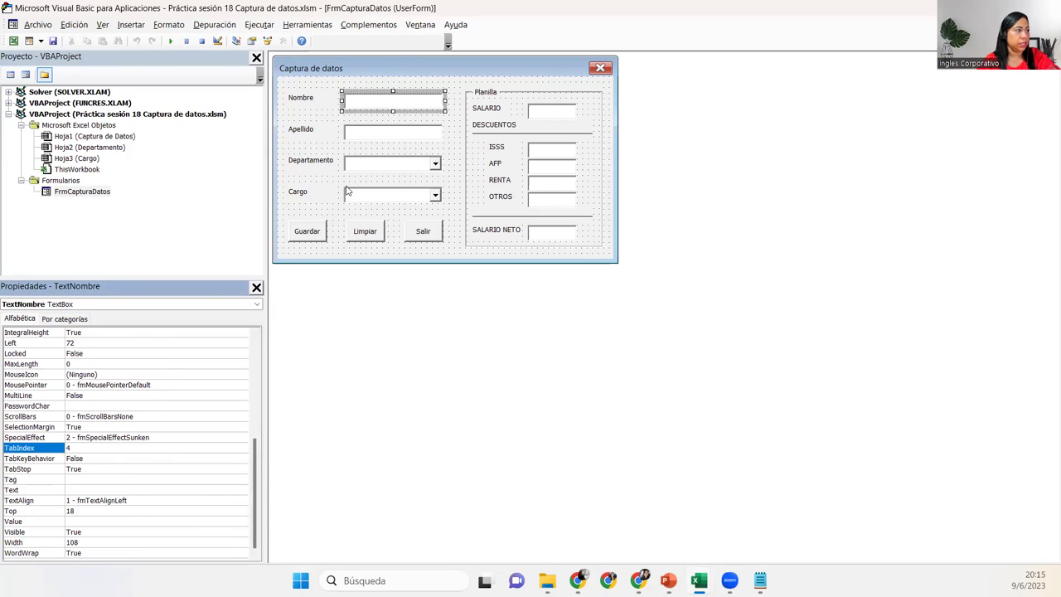
pyautogui.click(387, 136)
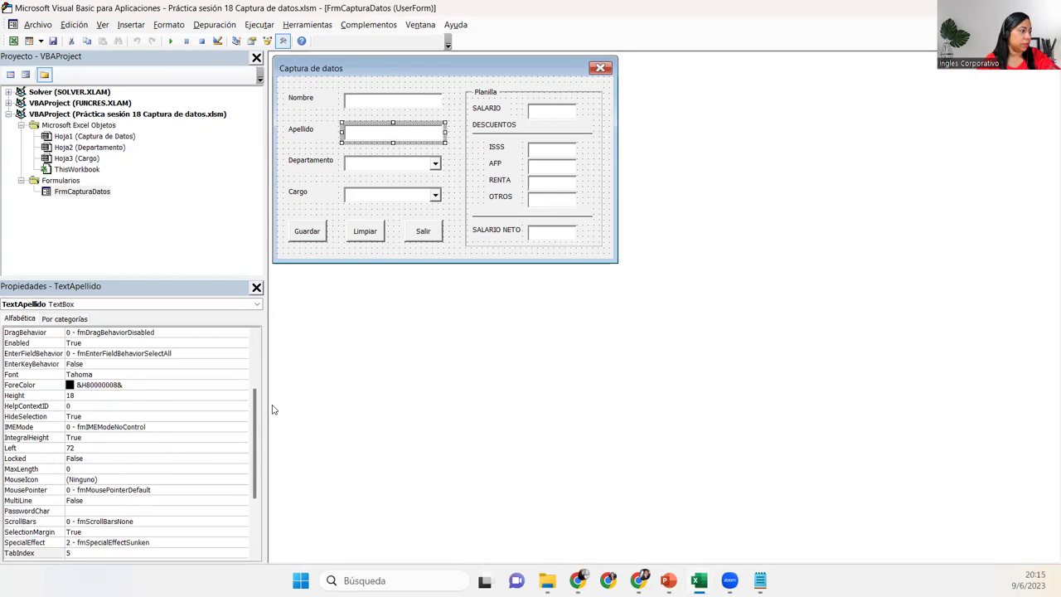
pyautogui.moveTo(257, 418); pyautogui.dragTo(256, 528)
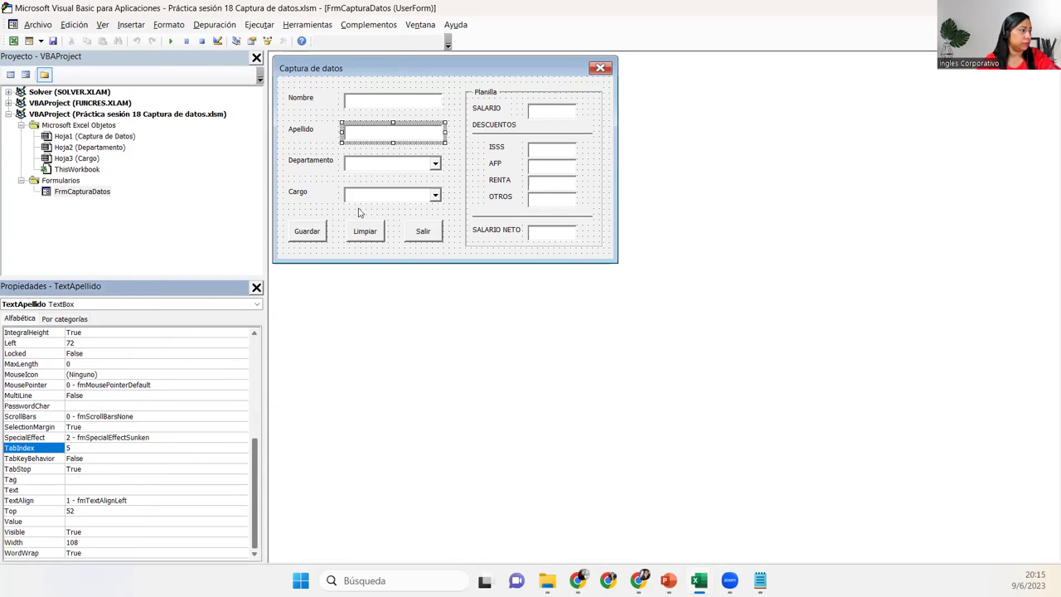
pyautogui.click(393, 172)
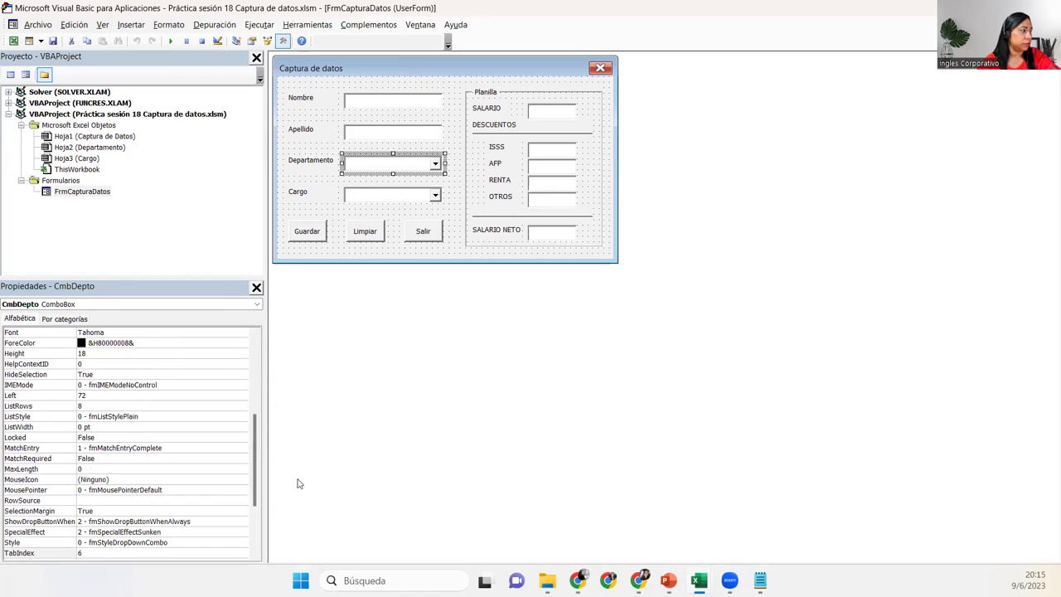
pyautogui.click(256, 474)
pyautogui.moveTo(255, 474); pyautogui.dragTo(256, 515)
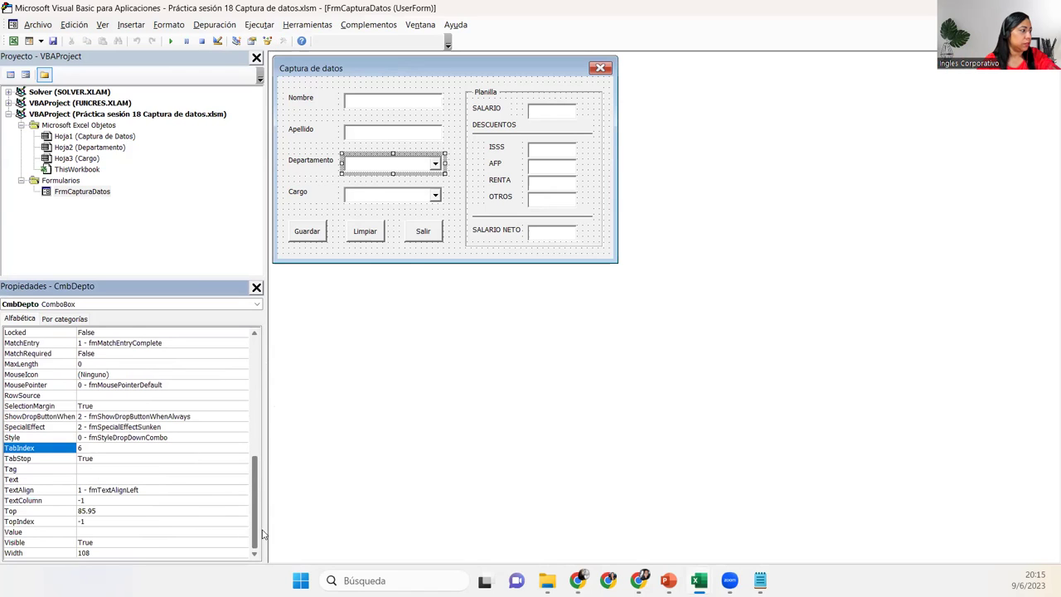
pyautogui.click(428, 202)
pyautogui.moveTo(257, 429); pyautogui.dragTo(251, 501)
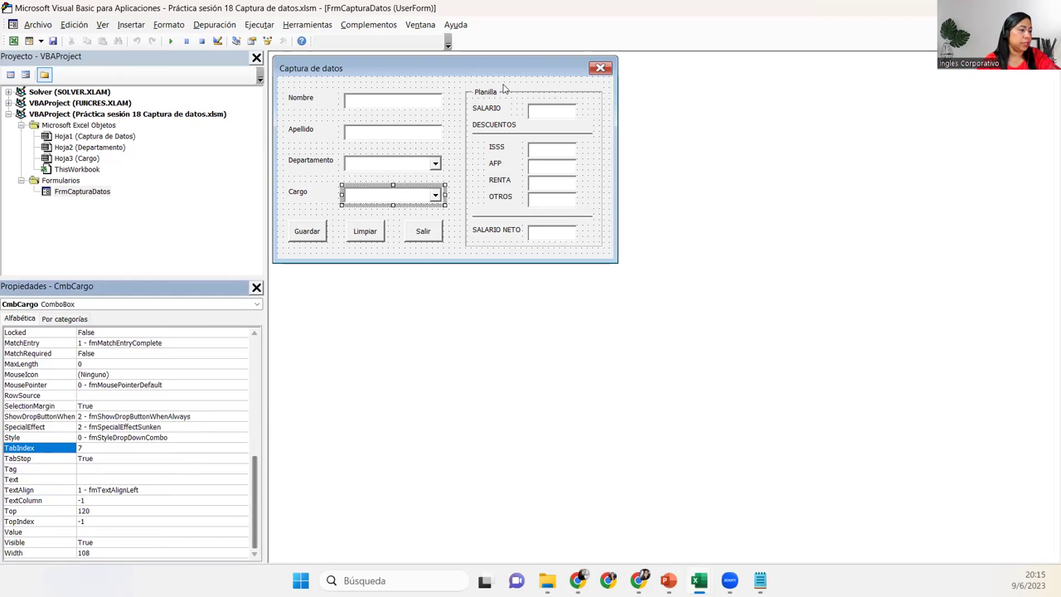
pyautogui.click(553, 115)
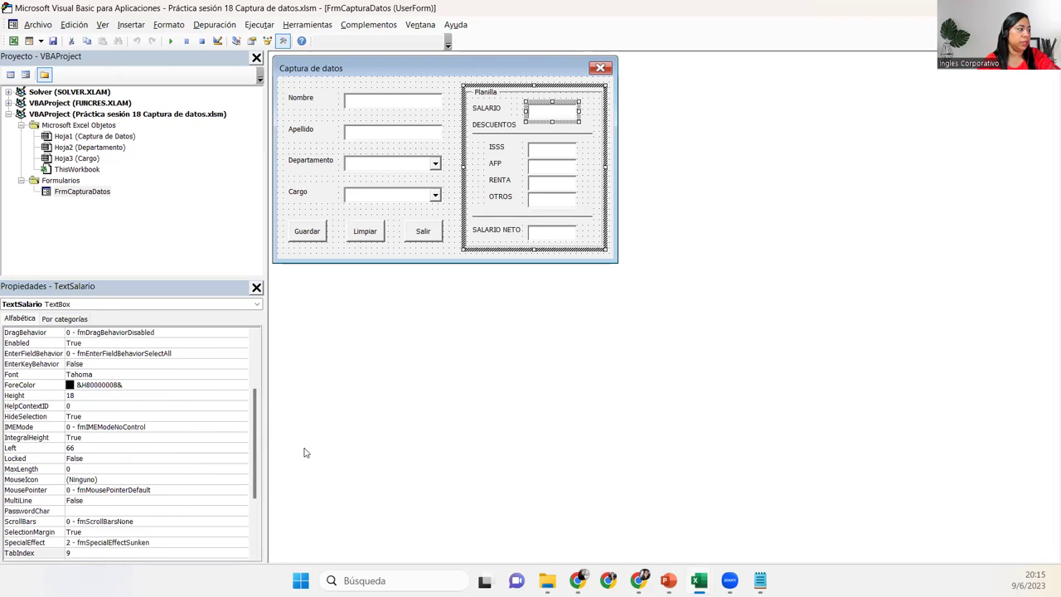
pyautogui.moveTo(258, 440); pyautogui.dragTo(256, 511)
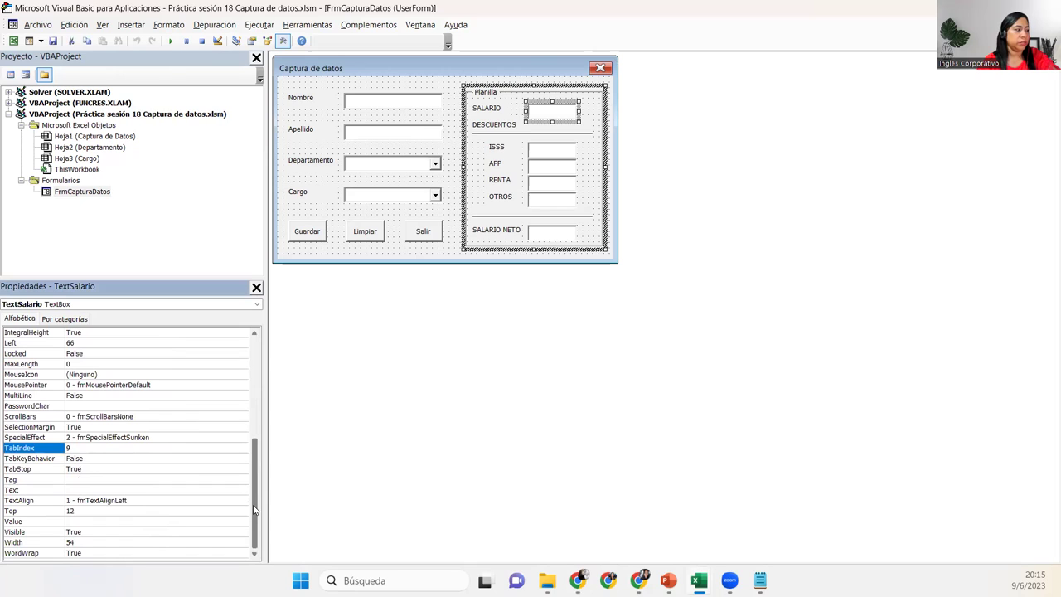
pyautogui.click(573, 150)
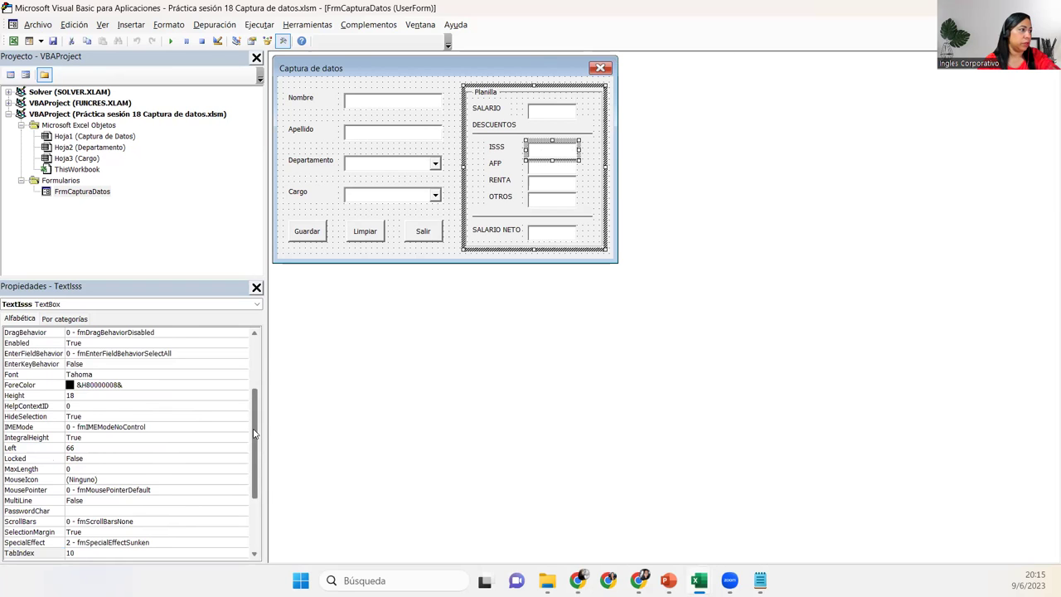
pyautogui.moveTo(254, 431); pyautogui.dragTo(257, 510)
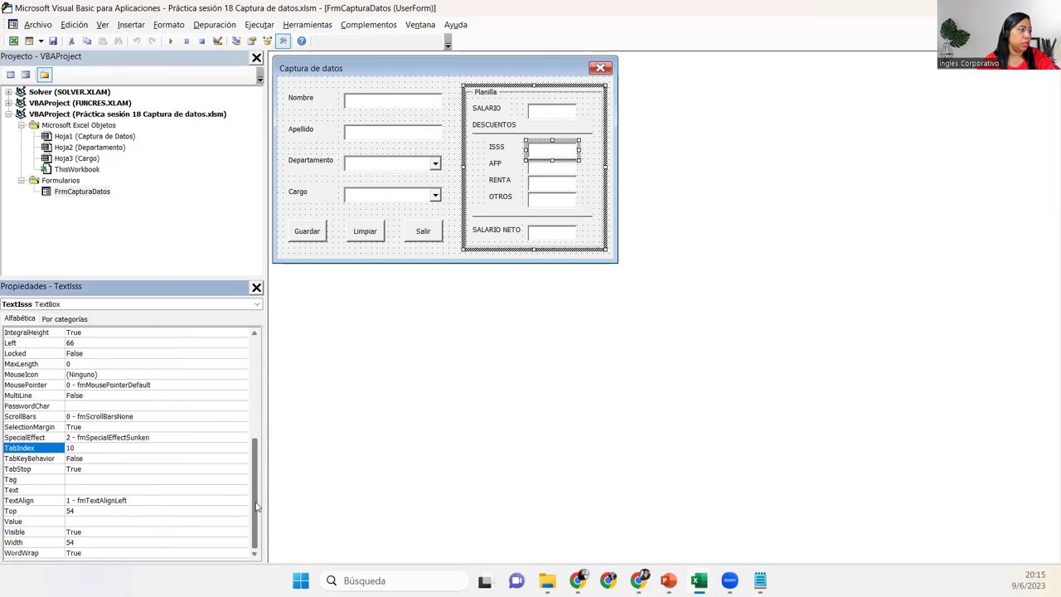
pyautogui.click(309, 99)
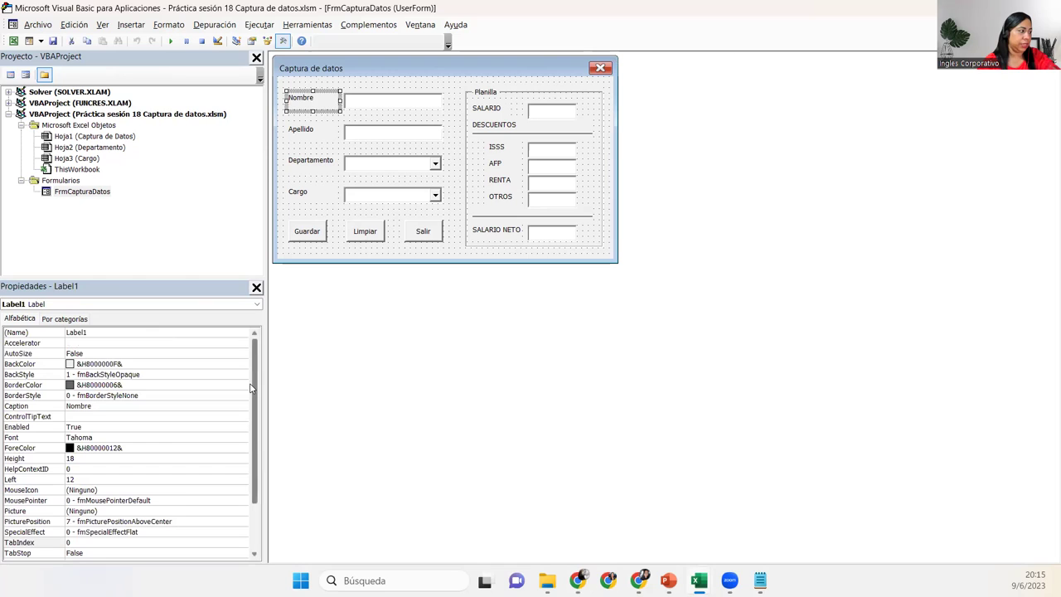
pyautogui.moveTo(257, 426); pyautogui.dragTo(256, 517)
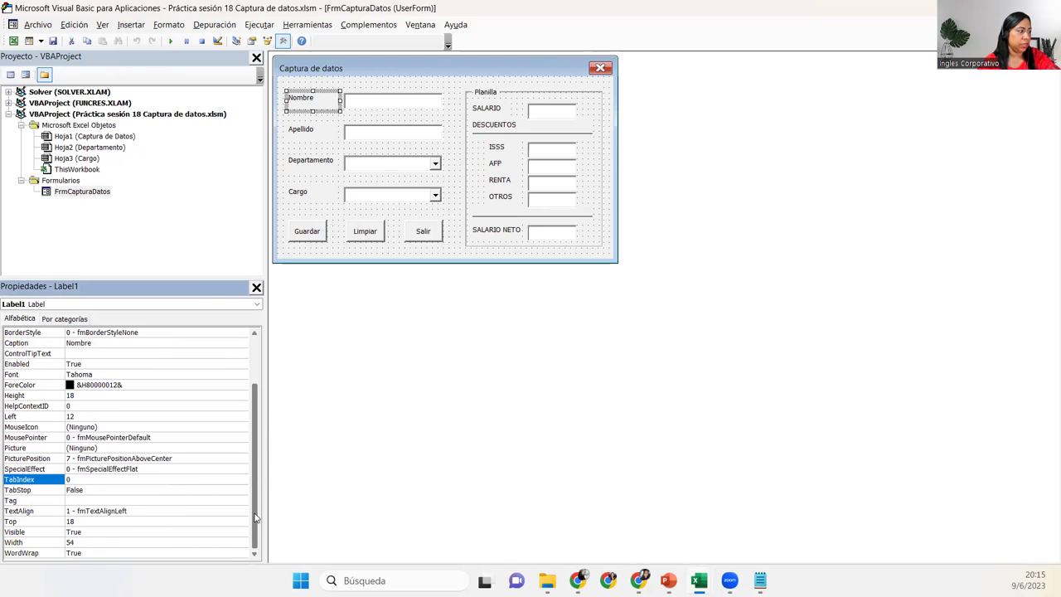
pyautogui.click(315, 135)
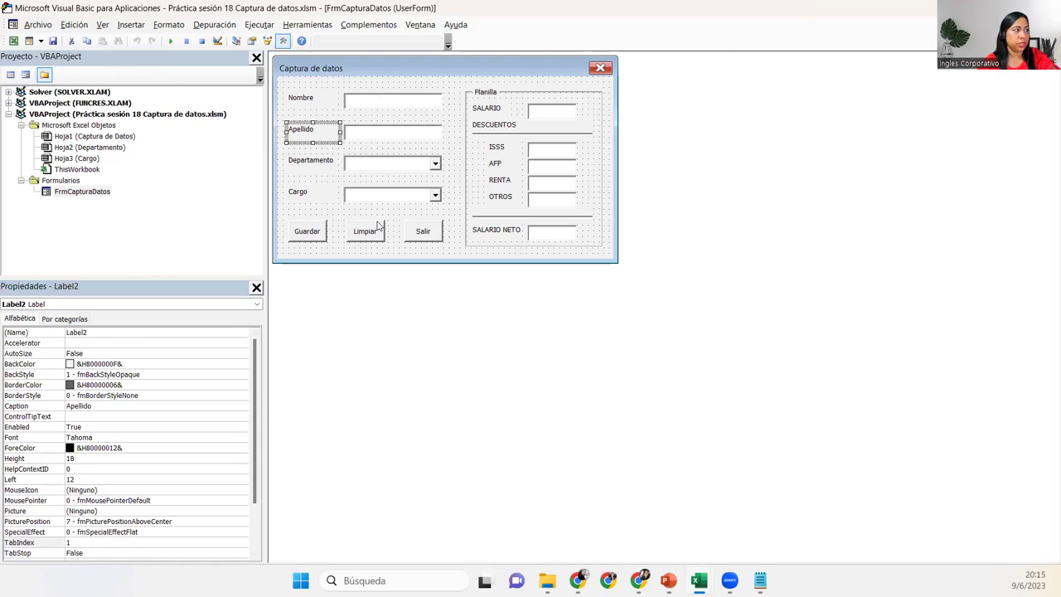
pyautogui.click(319, 97)
pyautogui.click(315, 98)
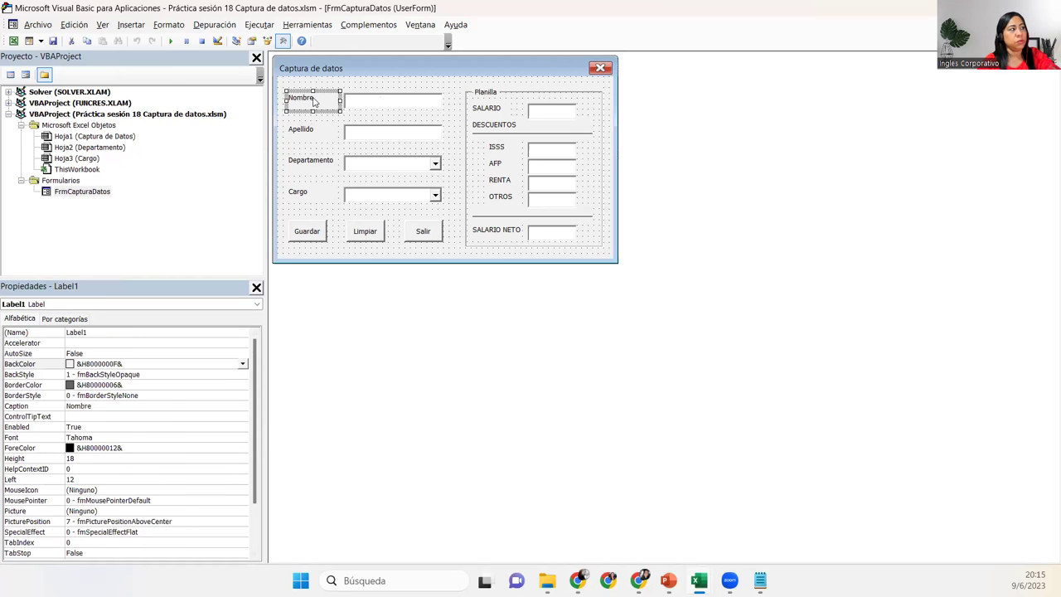
pyautogui.click(307, 140)
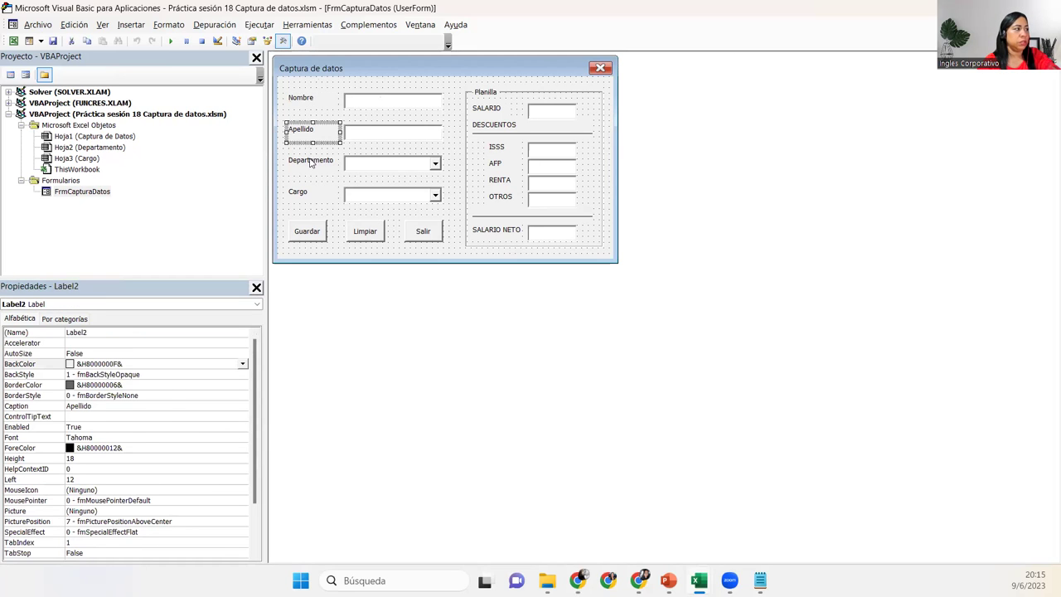
pyautogui.click(313, 163)
pyautogui.click(308, 192)
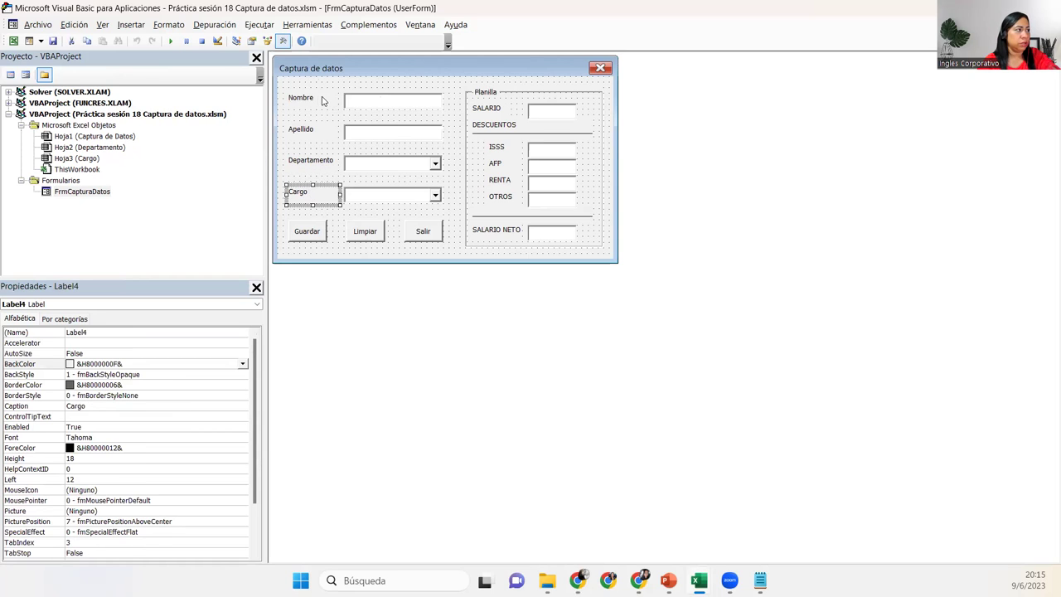
pyautogui.click(319, 98)
pyautogui.click(307, 138)
pyautogui.click(308, 163)
pyautogui.click(304, 193)
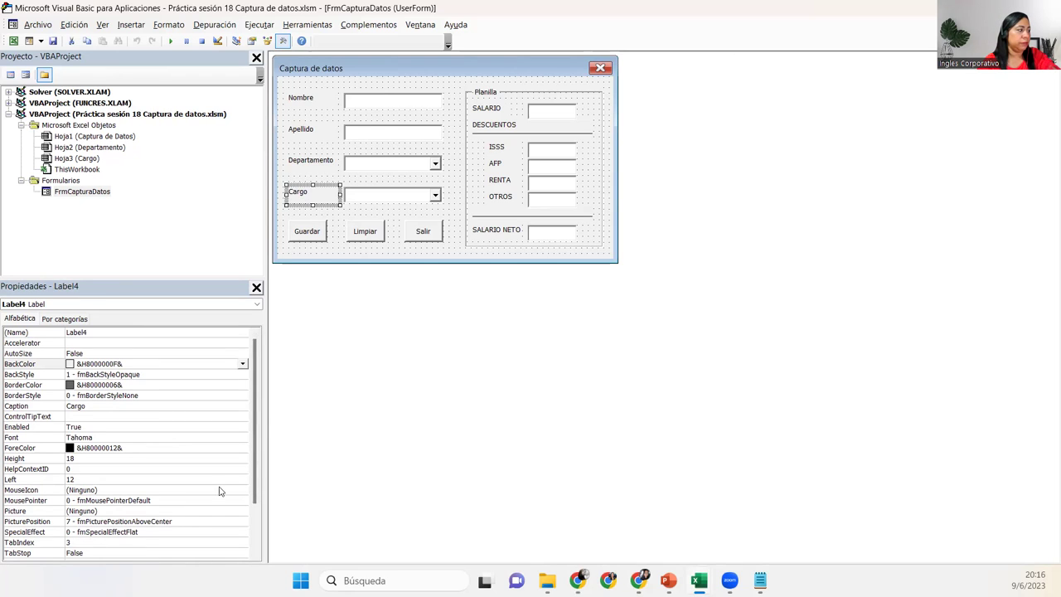
pyautogui.click(311, 108)
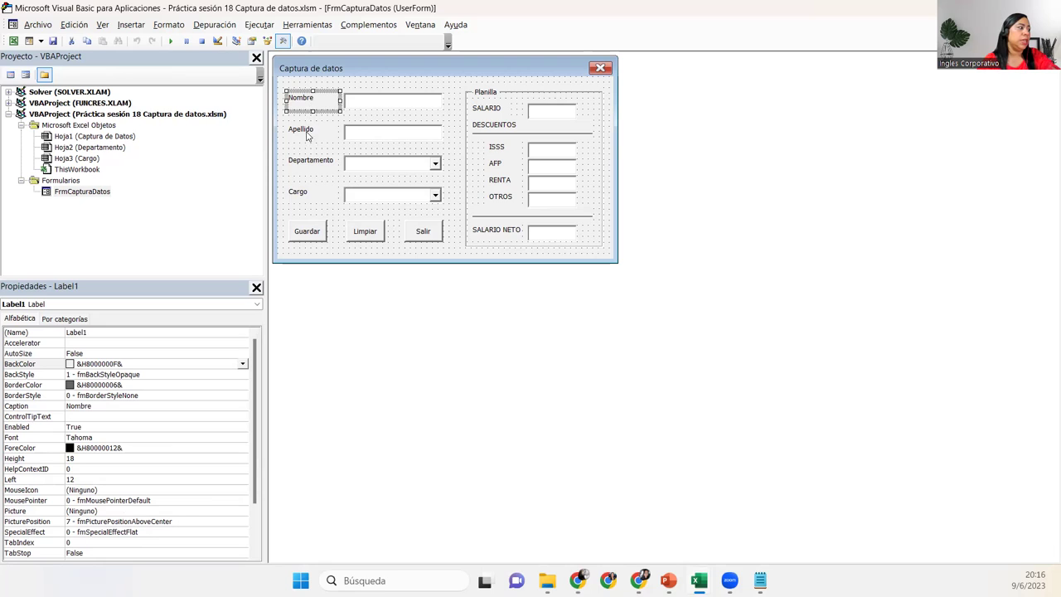
pyautogui.click(317, 134)
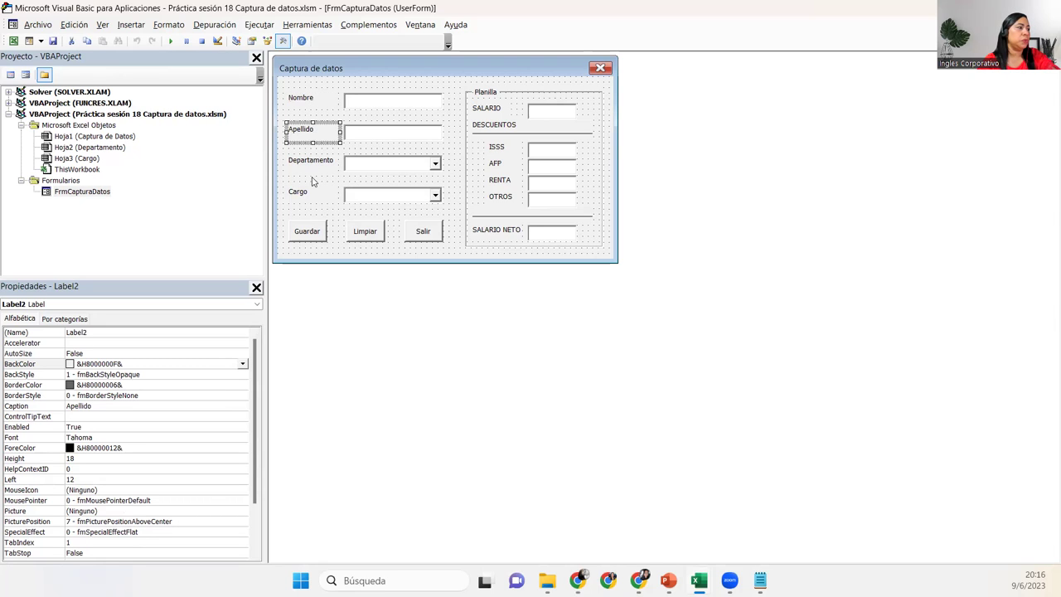
pyautogui.click(322, 169)
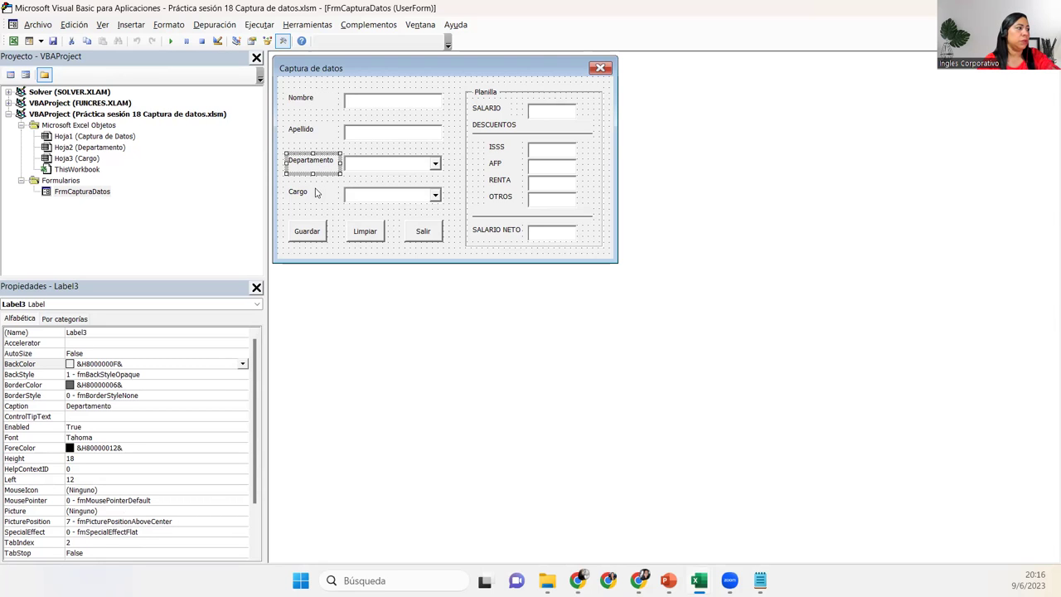
pyautogui.click(315, 192)
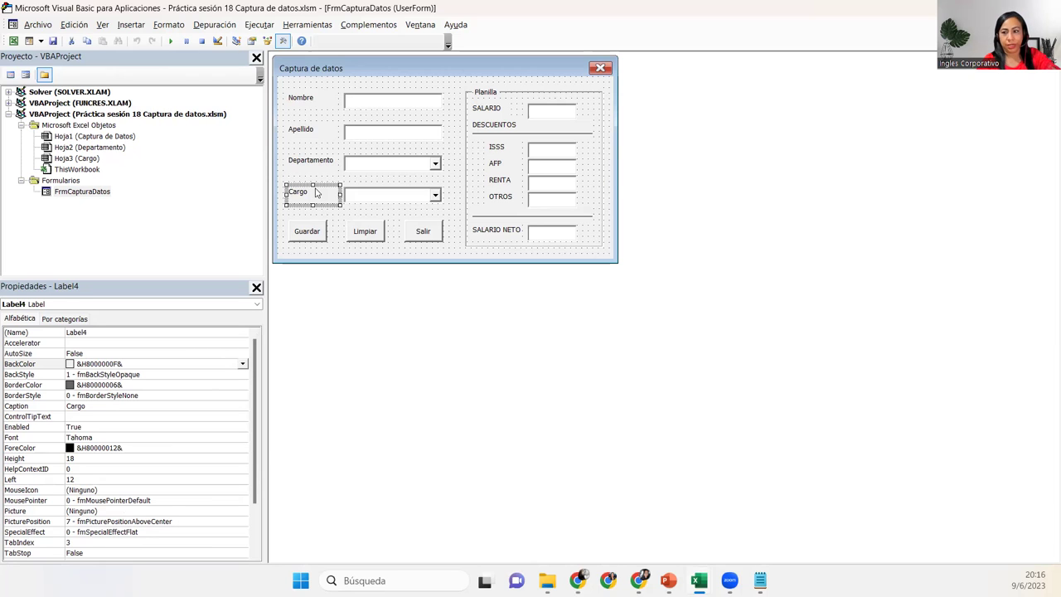
pyautogui.click(379, 107)
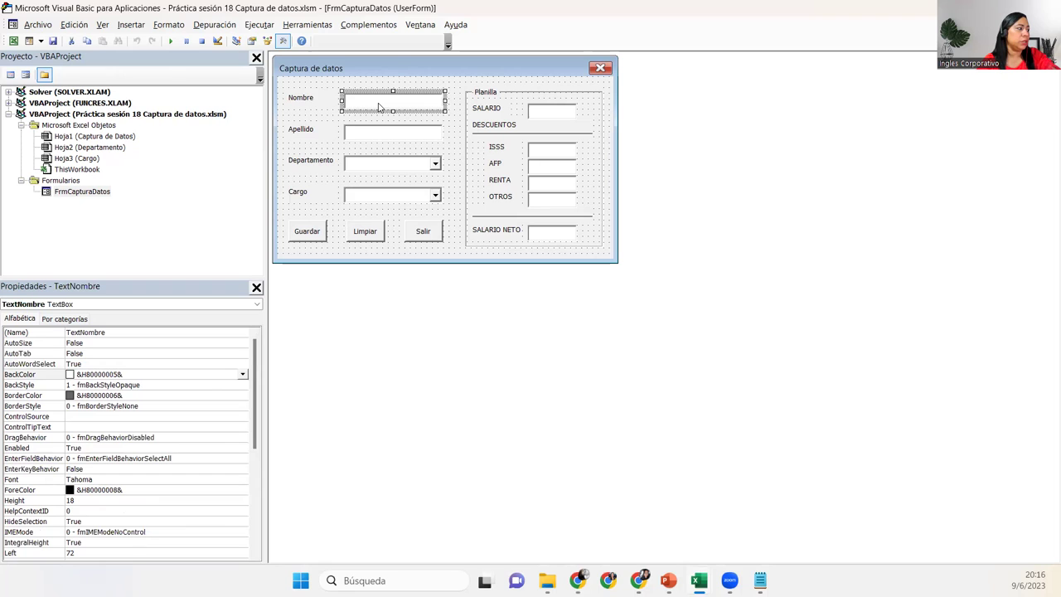
pyautogui.moveTo(254, 373); pyautogui.dragTo(267, 449)
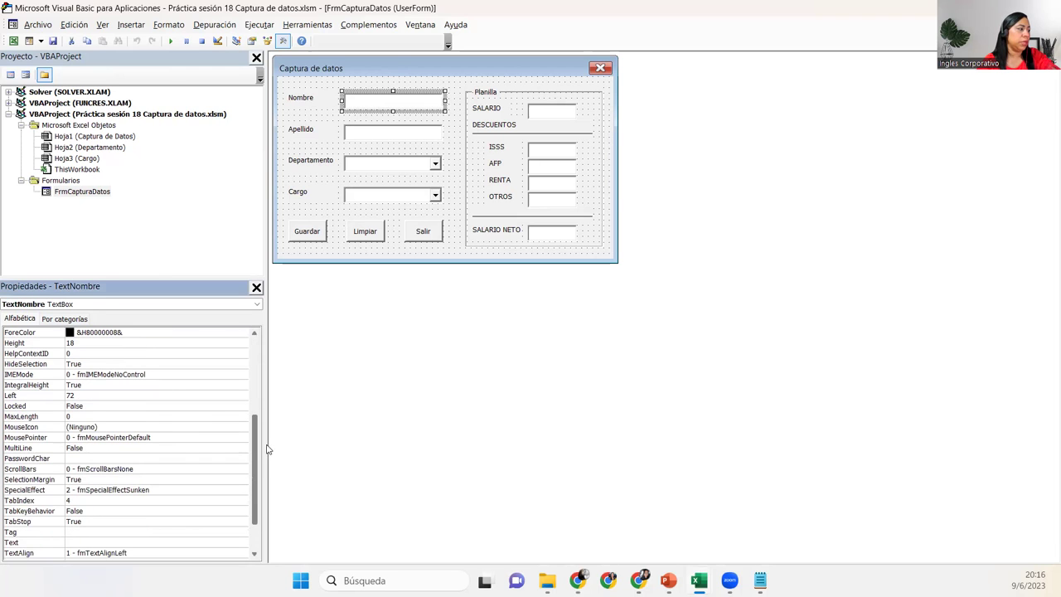
pyautogui.click(398, 141)
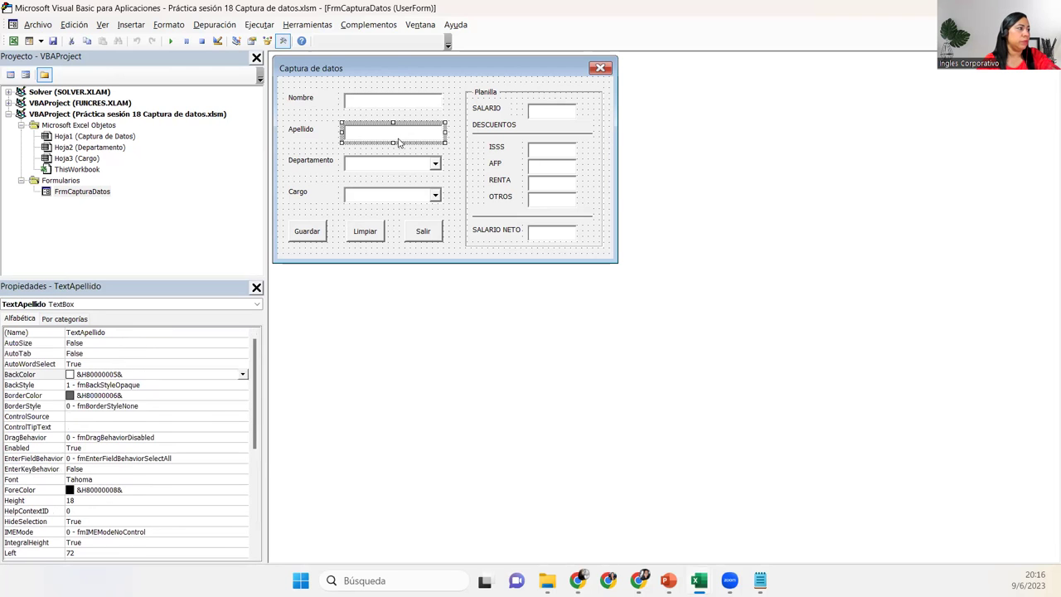
pyautogui.click(416, 162)
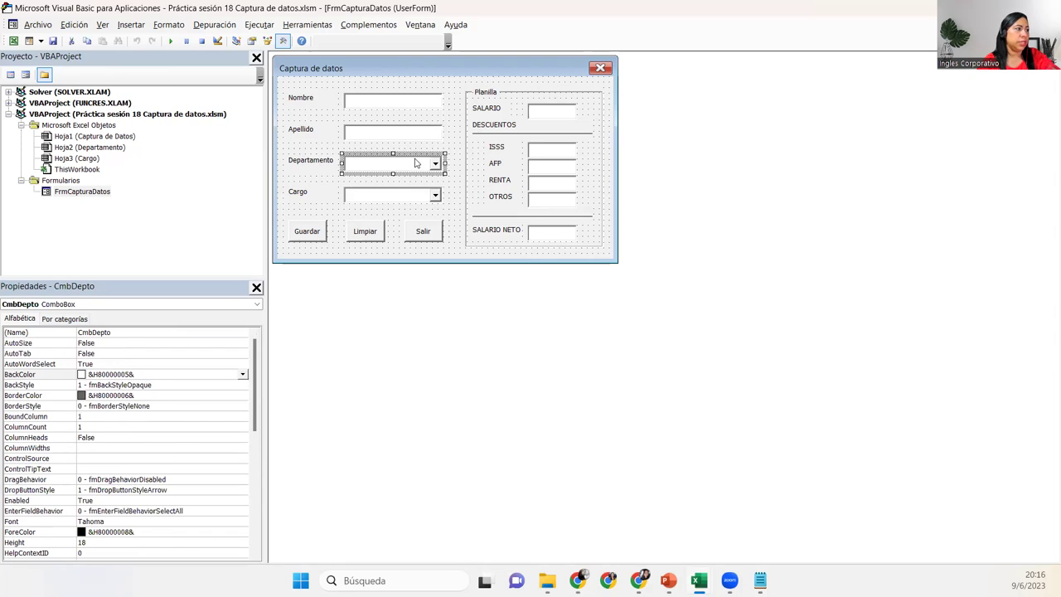
pyautogui.click(401, 197)
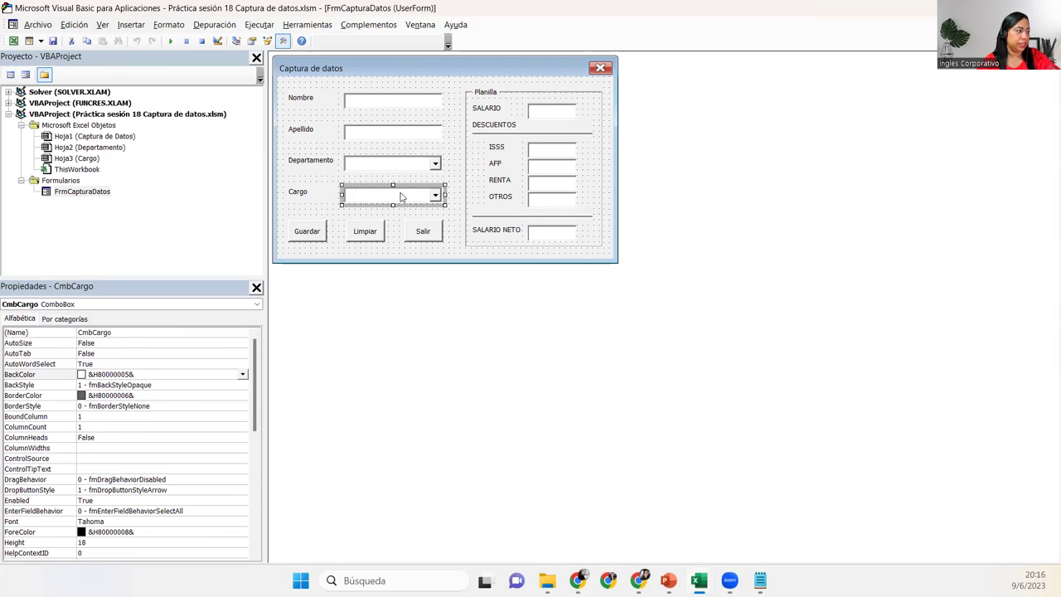
pyautogui.click(466, 108)
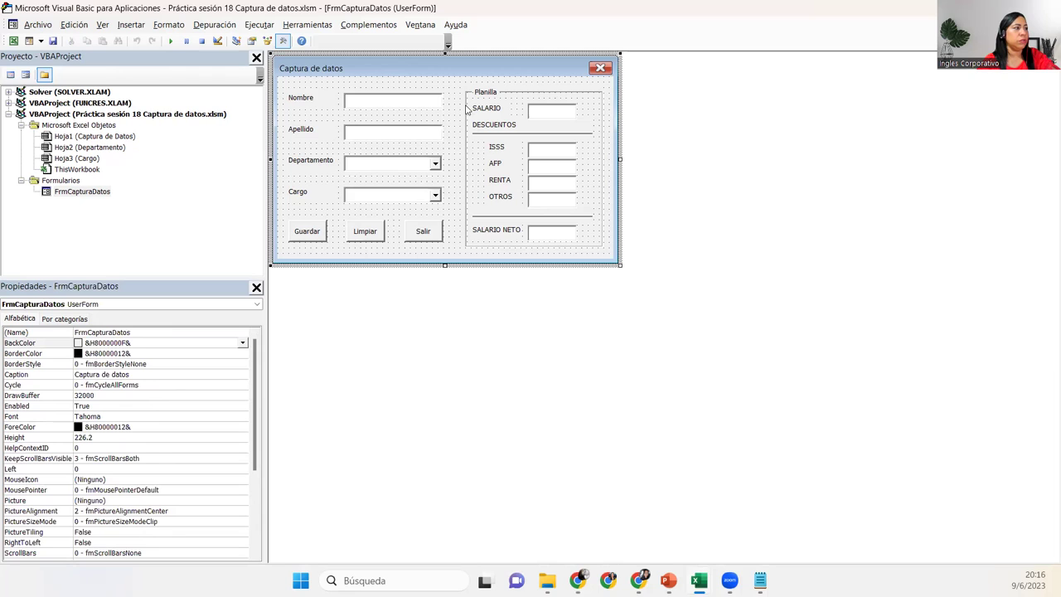
pyautogui.click(467, 107)
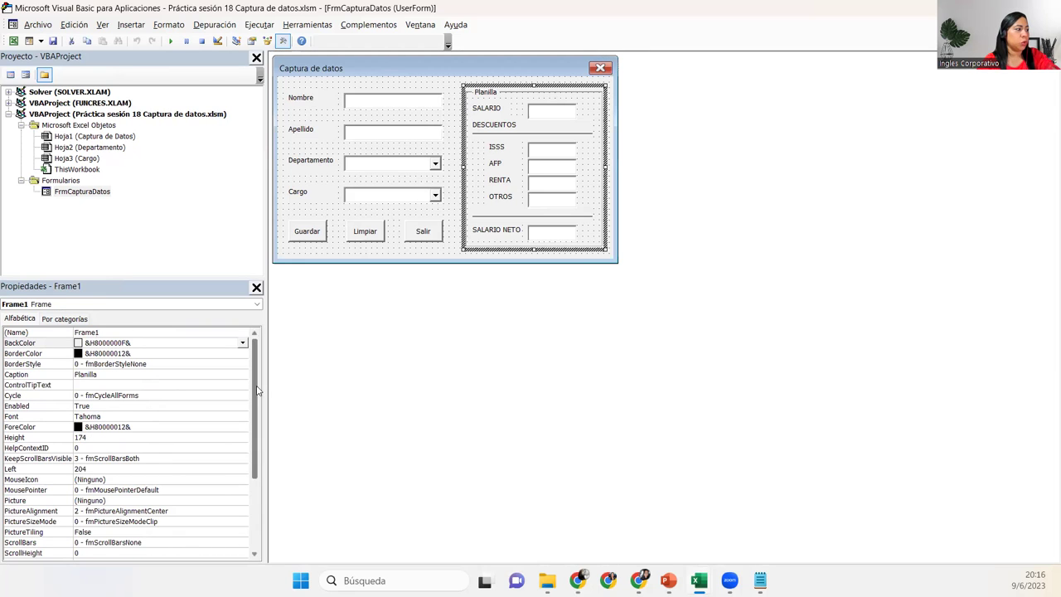
pyautogui.moveTo(257, 391); pyautogui.dragTo(251, 460)
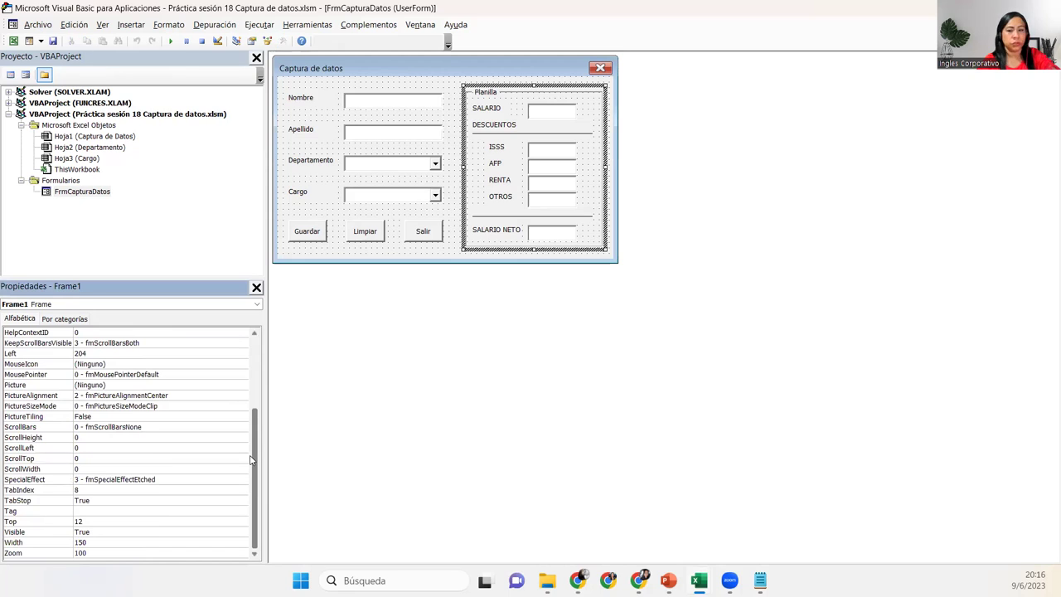
pyautogui.click(479, 111)
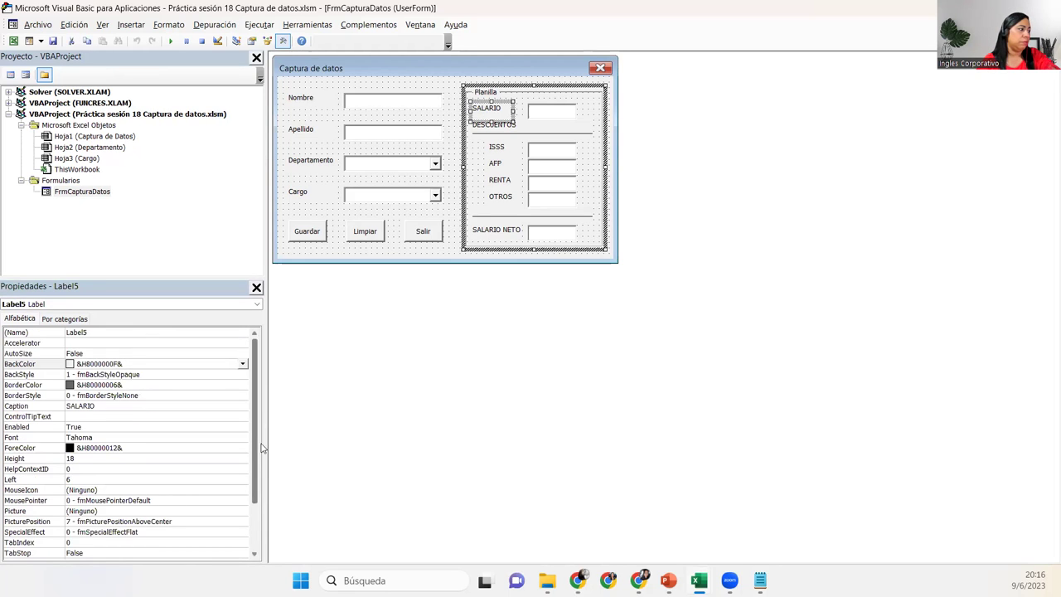
pyautogui.moveTo(259, 424); pyautogui.dragTo(259, 495)
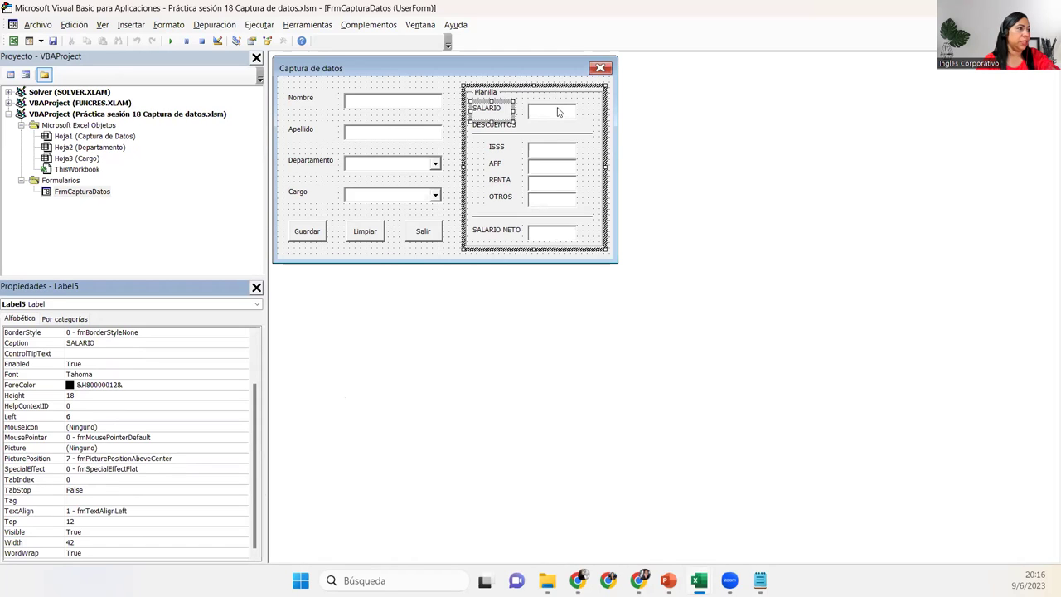
pyautogui.click(543, 115)
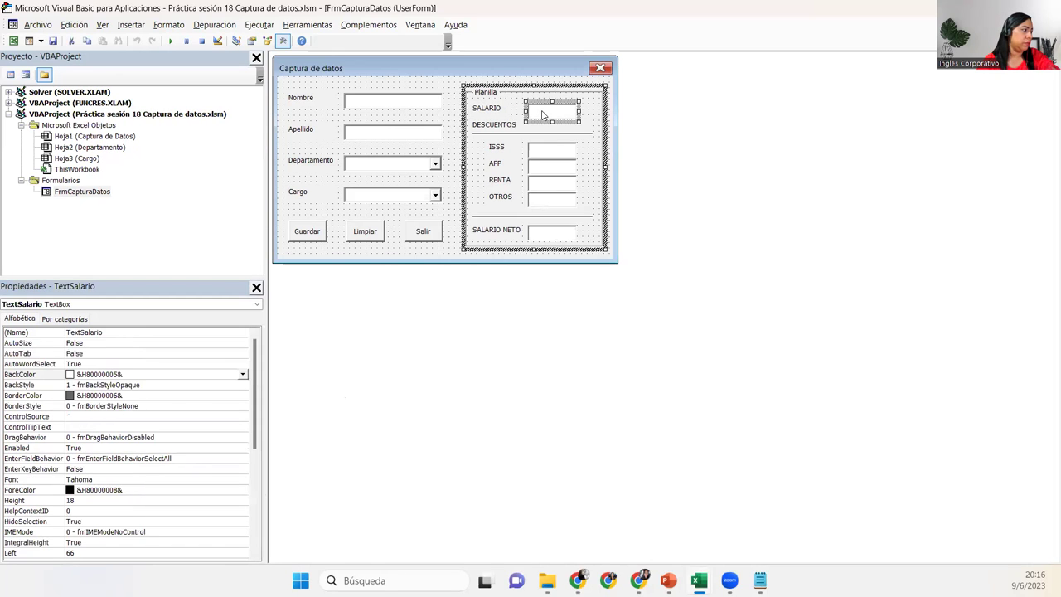
pyautogui.moveTo(258, 430); pyautogui.dragTo(252, 512)
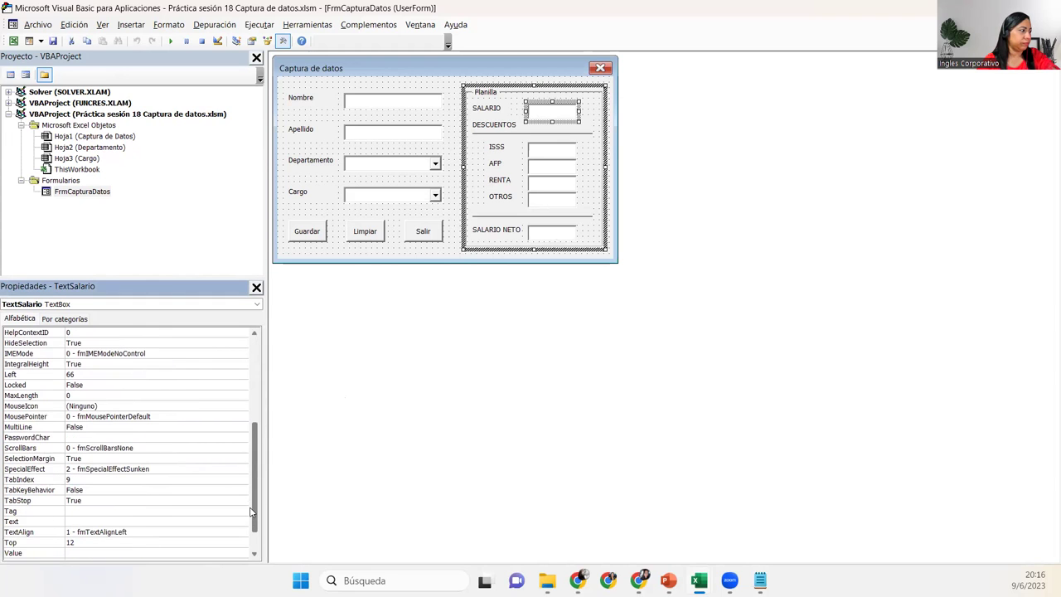
pyautogui.click(494, 111)
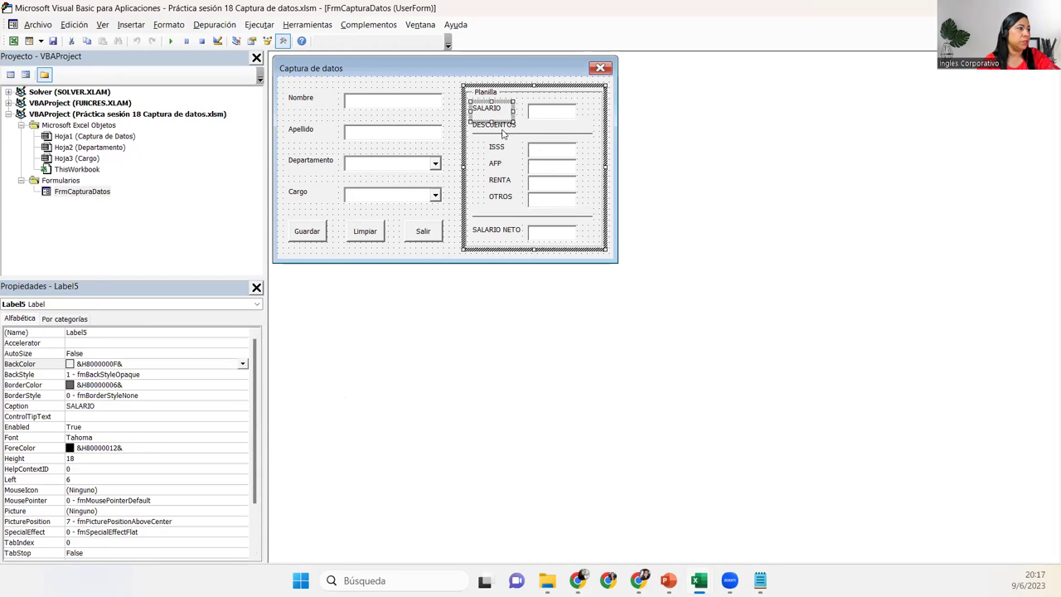
pyautogui.click(502, 131)
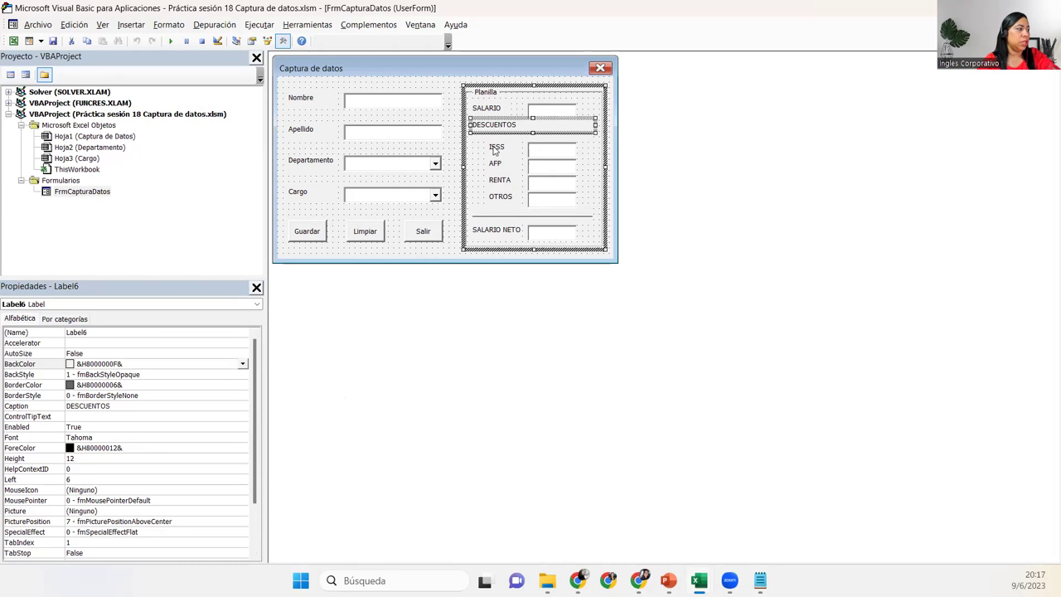
pyautogui.click(494, 149)
pyautogui.click(495, 168)
pyautogui.click(495, 182)
pyautogui.click(493, 204)
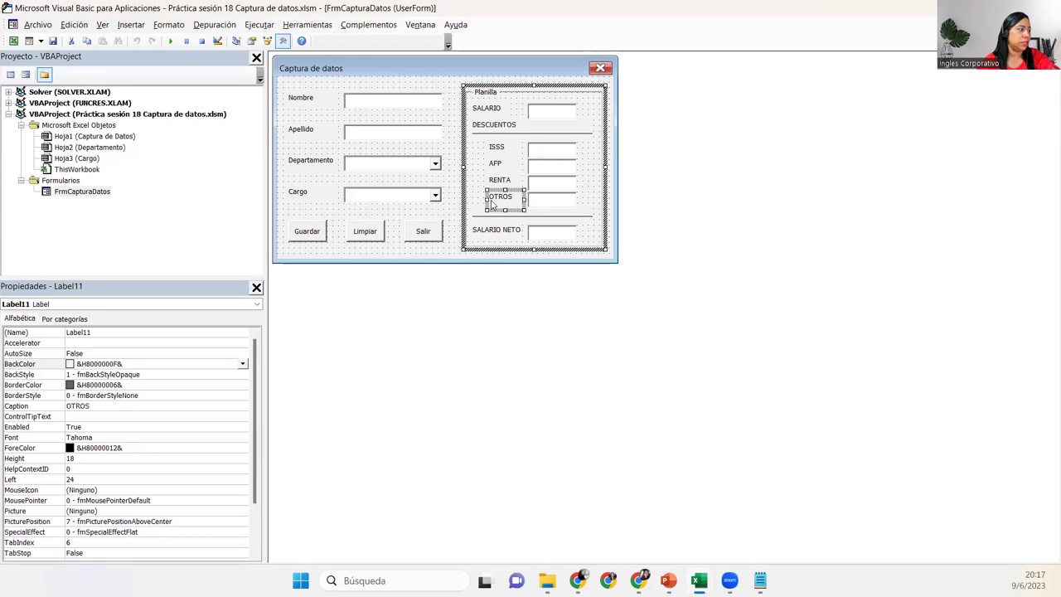
pyautogui.click(489, 231)
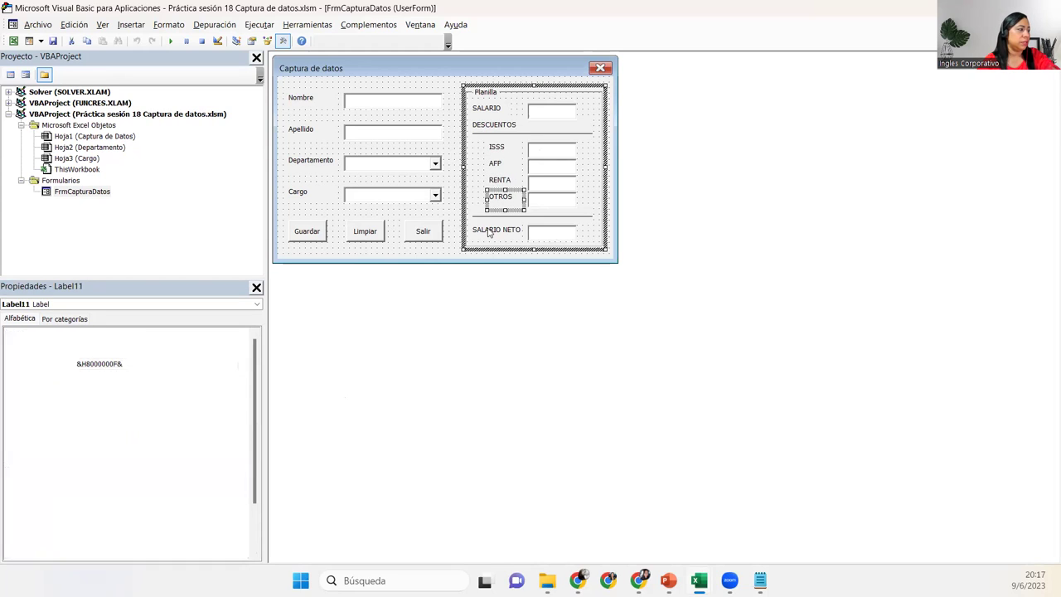
pyautogui.click(500, 218)
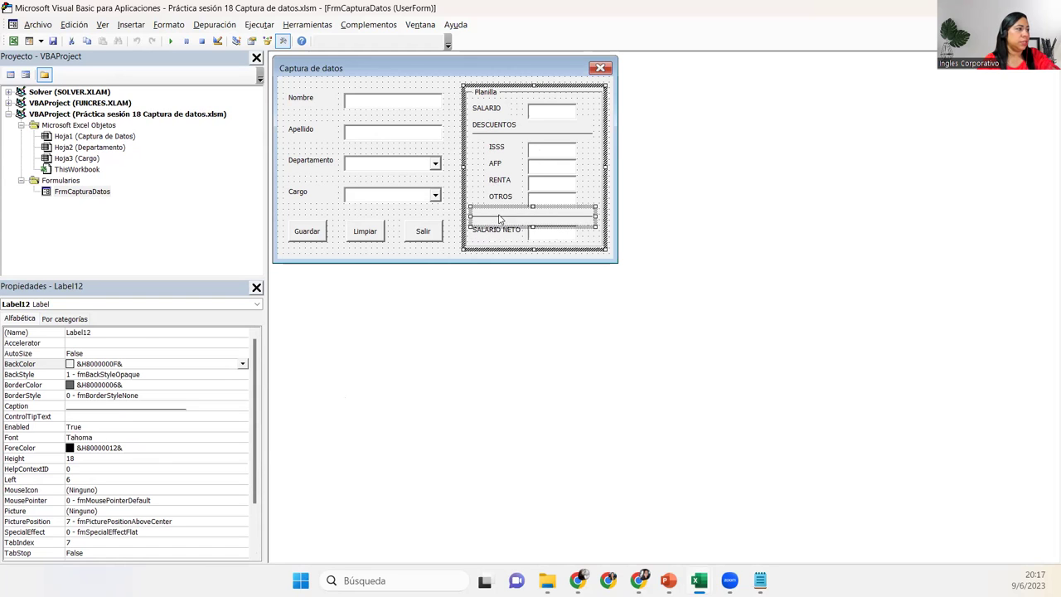
pyautogui.click(496, 231)
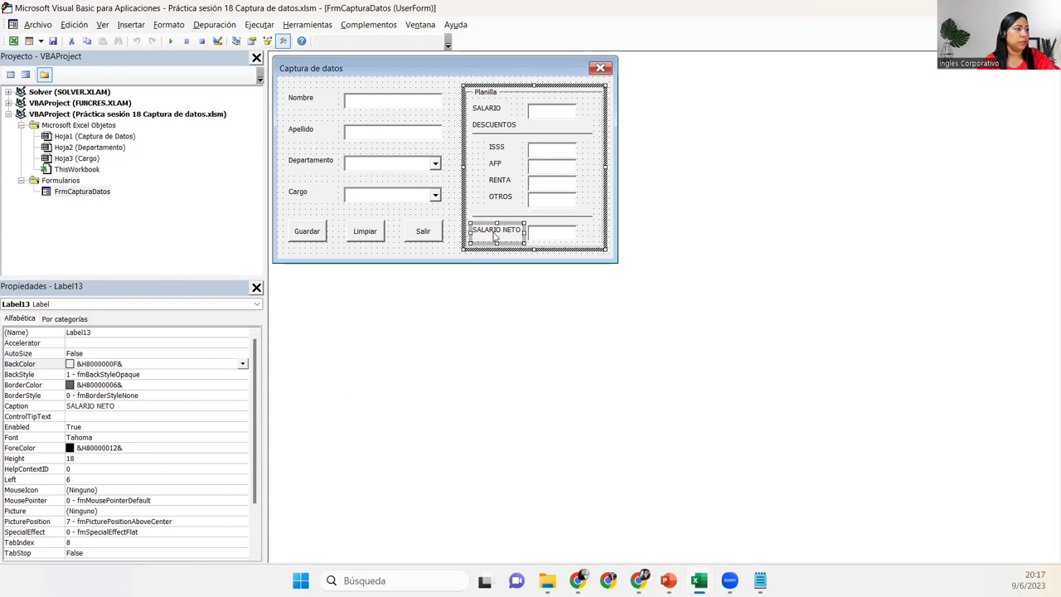
pyautogui.click(571, 112)
pyautogui.click(562, 150)
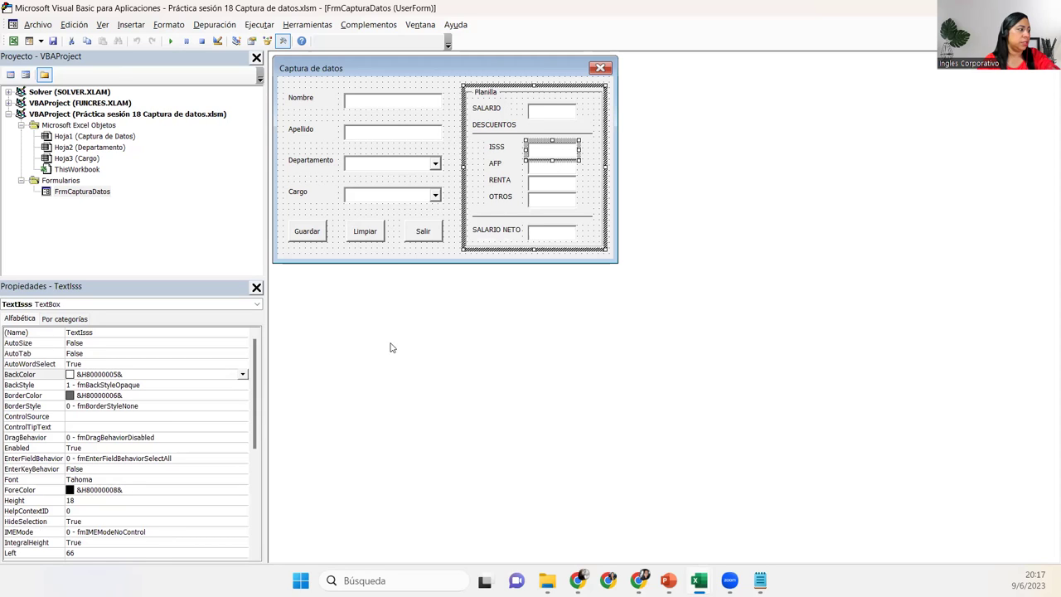
pyautogui.click(250, 395)
pyautogui.moveTo(254, 396); pyautogui.dragTo(253, 473)
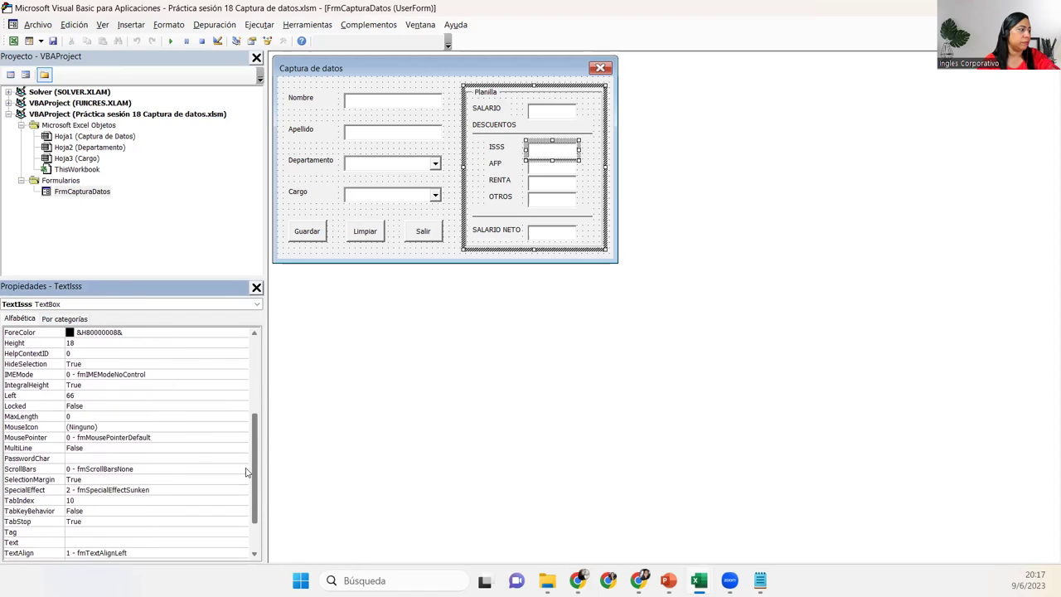
pyautogui.click(558, 169)
pyautogui.click(557, 189)
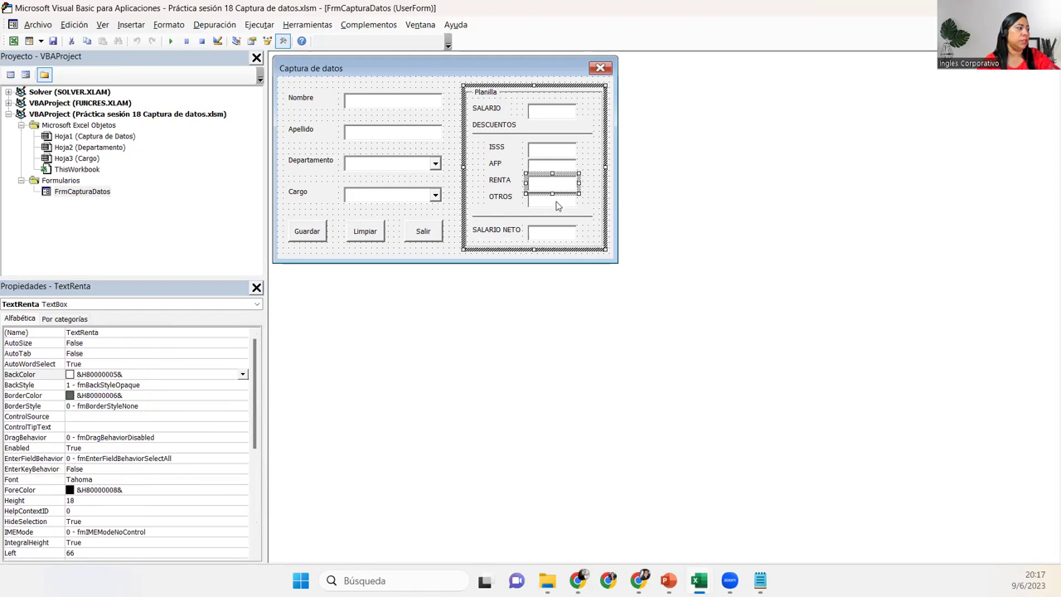
pyautogui.click(558, 201)
pyautogui.click(555, 236)
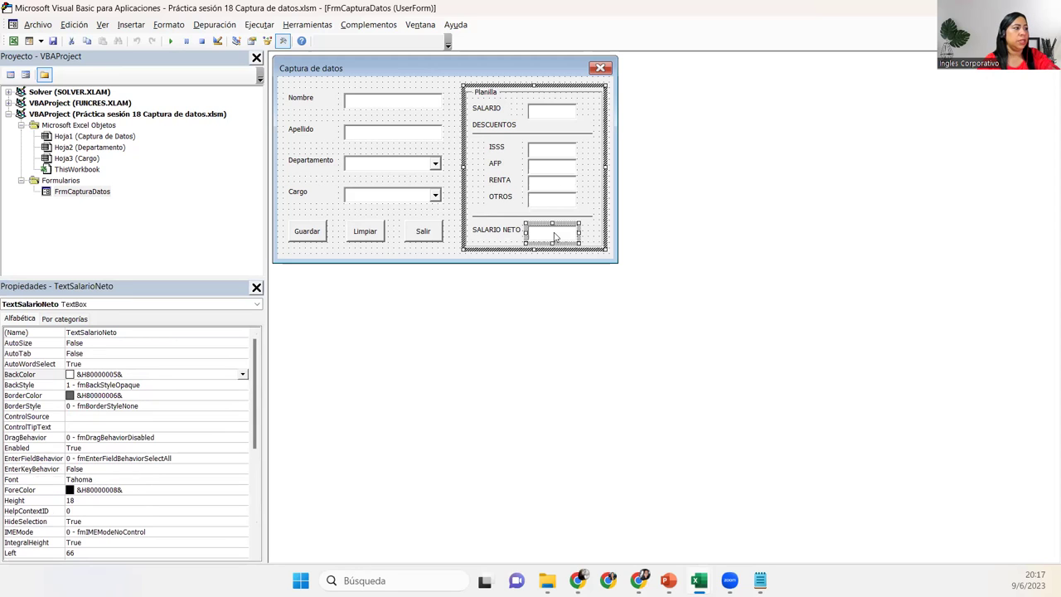
pyautogui.click(325, 238)
pyautogui.scroll(-3, 245, 417)
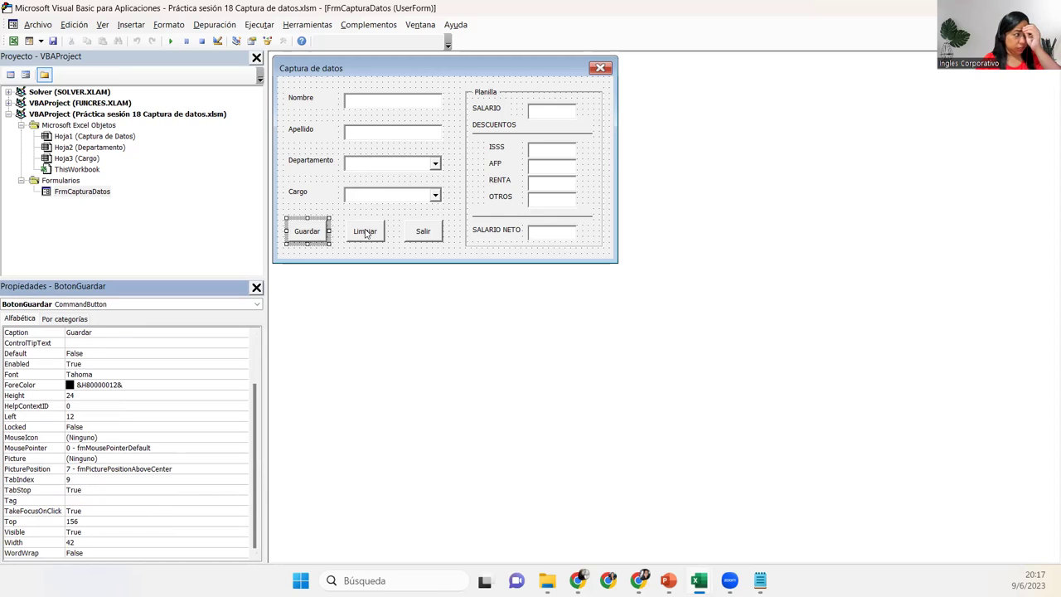
pyautogui.click(461, 163)
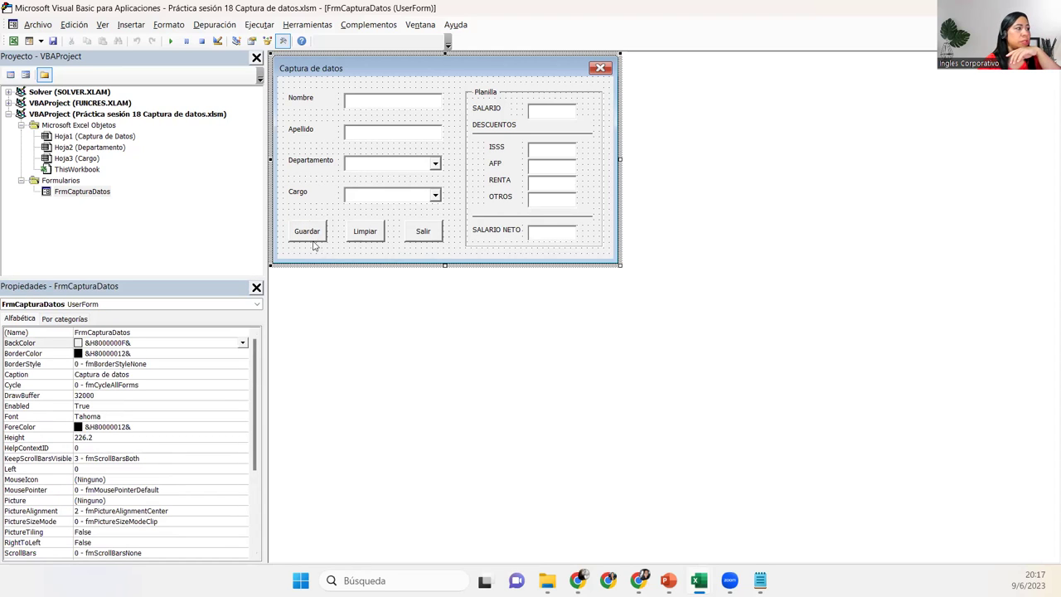
pyautogui.click(417, 106)
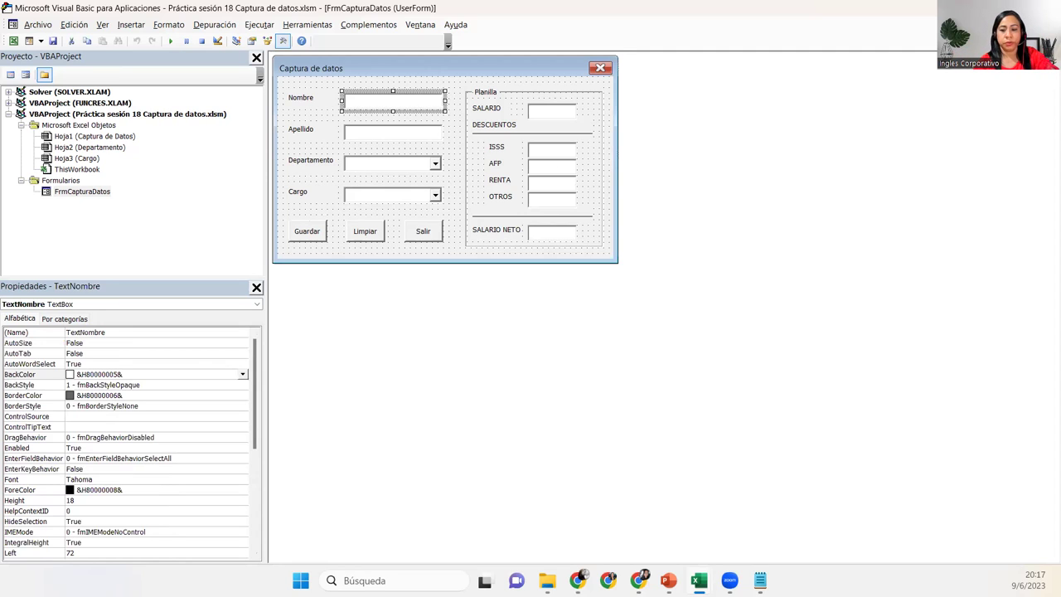
pyautogui.hotkey('alt', 'F11')
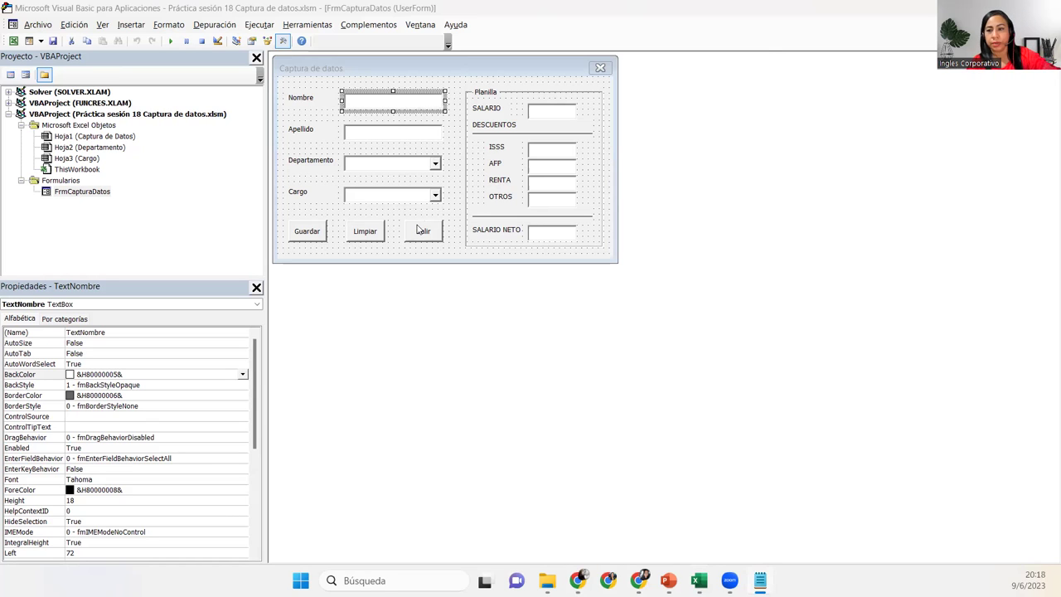
pyautogui.click(420, 230)
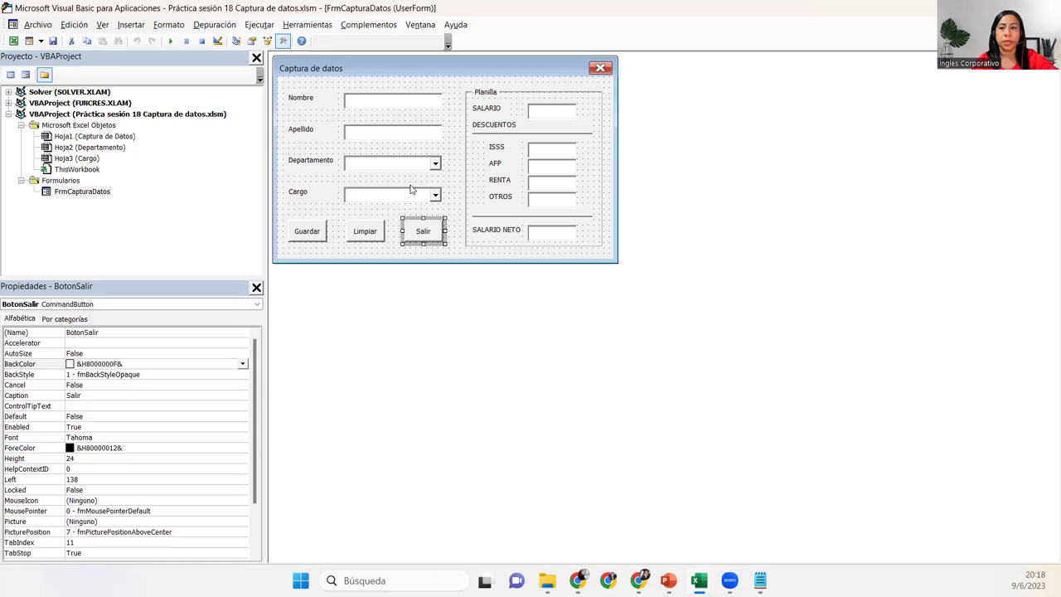
pyautogui.click(170, 41)
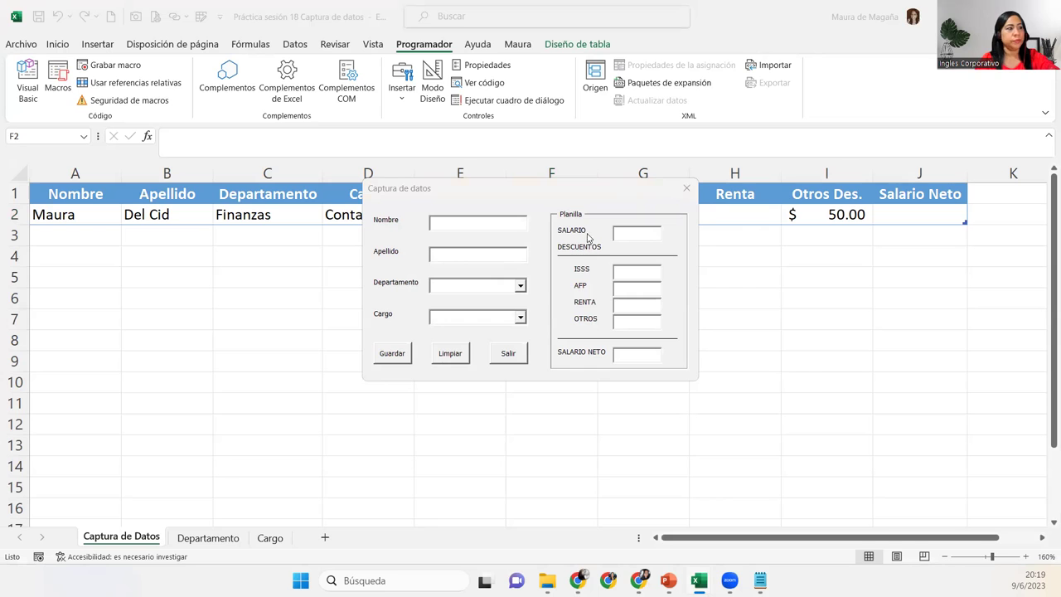
pyautogui.click(686, 188)
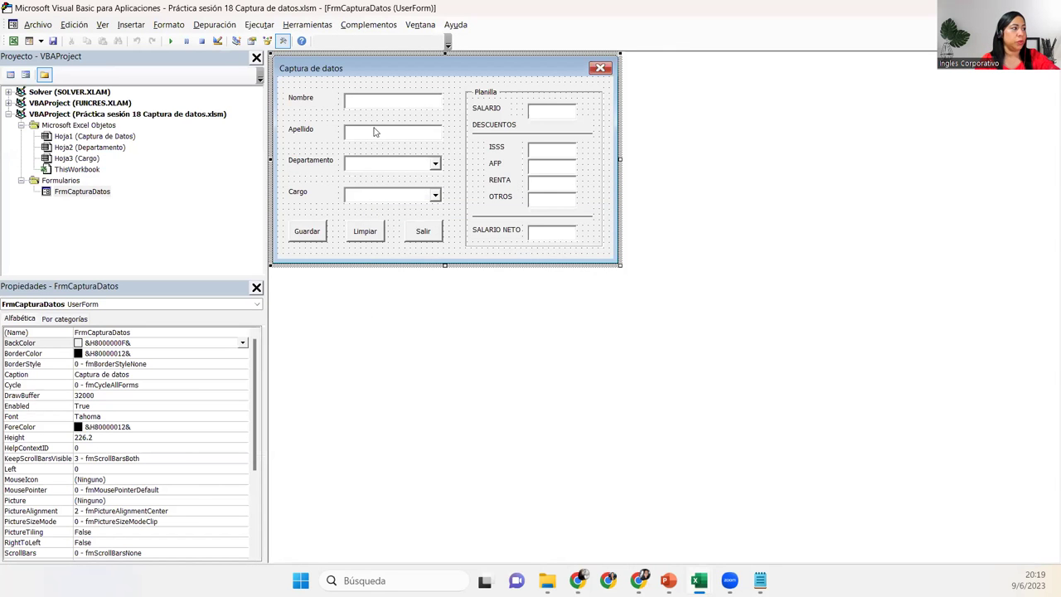
# Open BotonSalir_Click from the Salir button and delete the empty Label6_Click and TextNombre_Change stubs
pyautogui.click(420, 232)
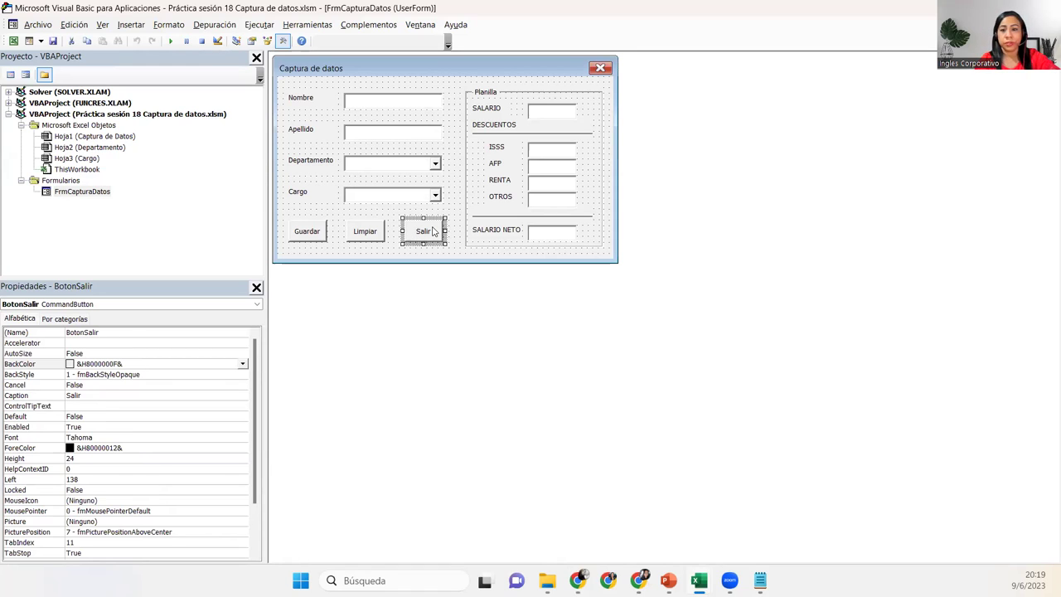
pyautogui.doubleClick(433, 231)
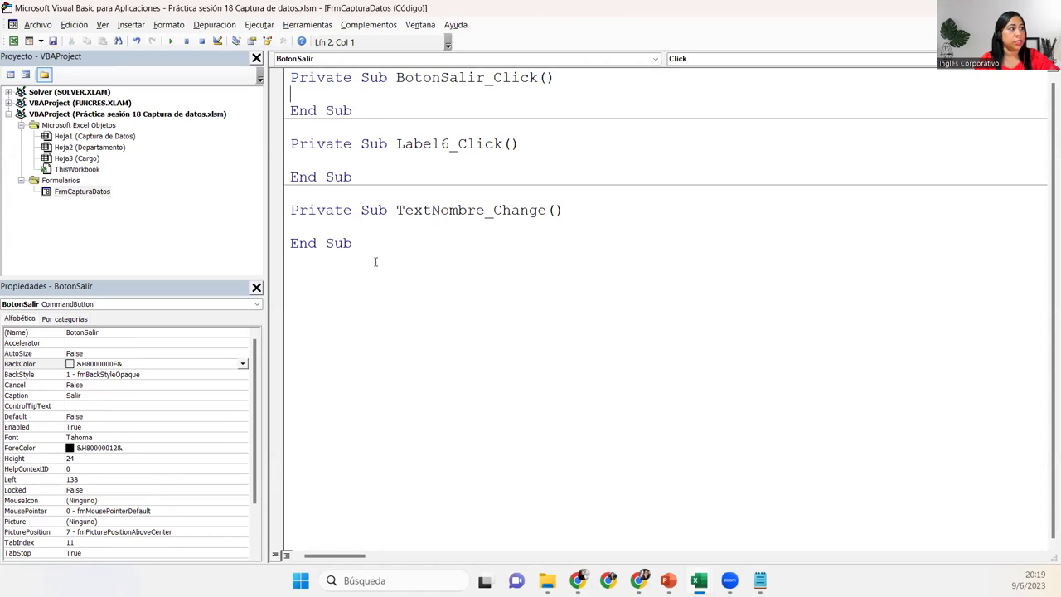
pyautogui.moveTo(373, 228); pyautogui.dragTo(292, 144)
pyautogui.press('Delete')
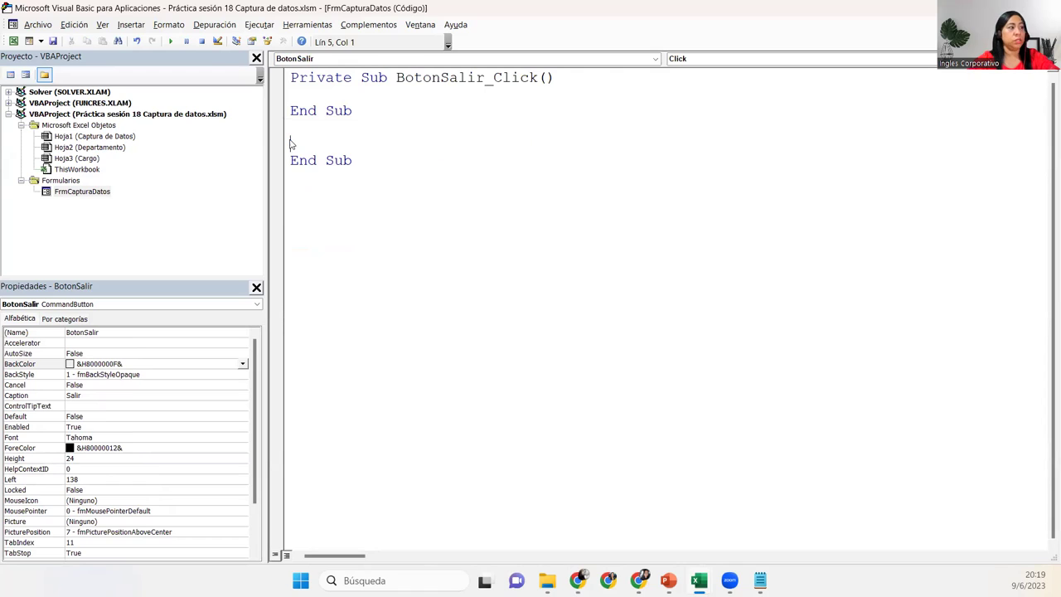
pyautogui.moveTo(292, 144); pyautogui.dragTo(428, 237)
pyautogui.press('Delete')
pyautogui.click(329, 91)
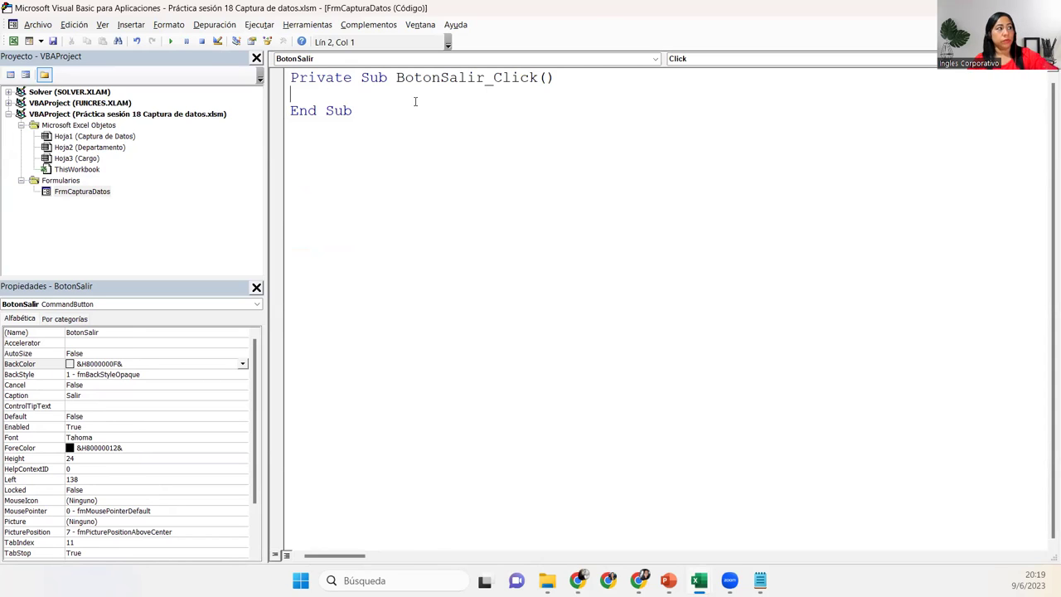
# Write the 'Cierra el formulario' comment and Unload FrmCapturaDatos, with the comment at the left margin
pyautogui.press('Tab')
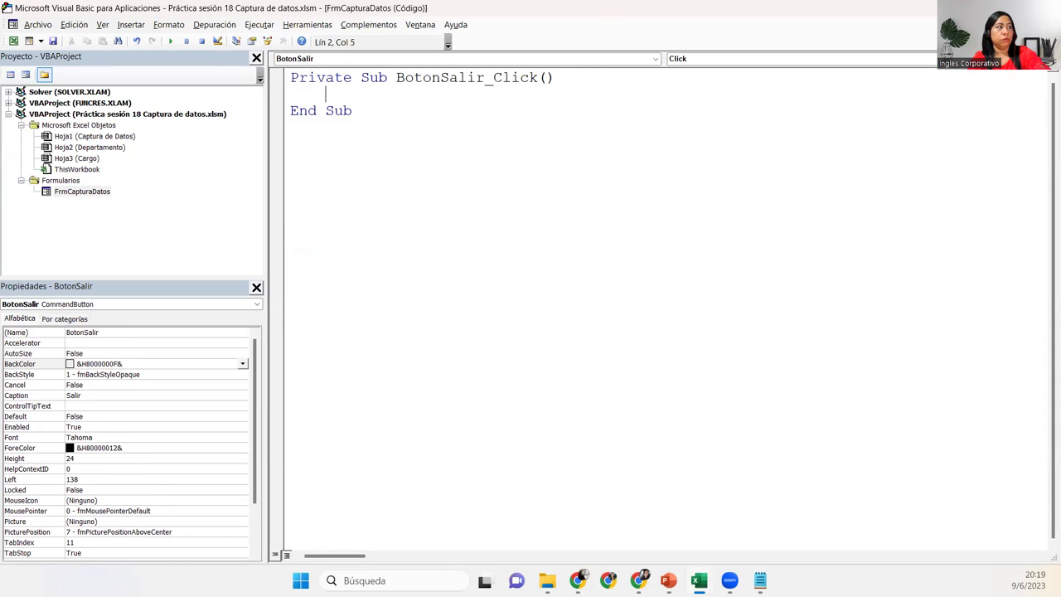
pyautogui.write("'Cierra el formulario")
pyautogui.press('Return')
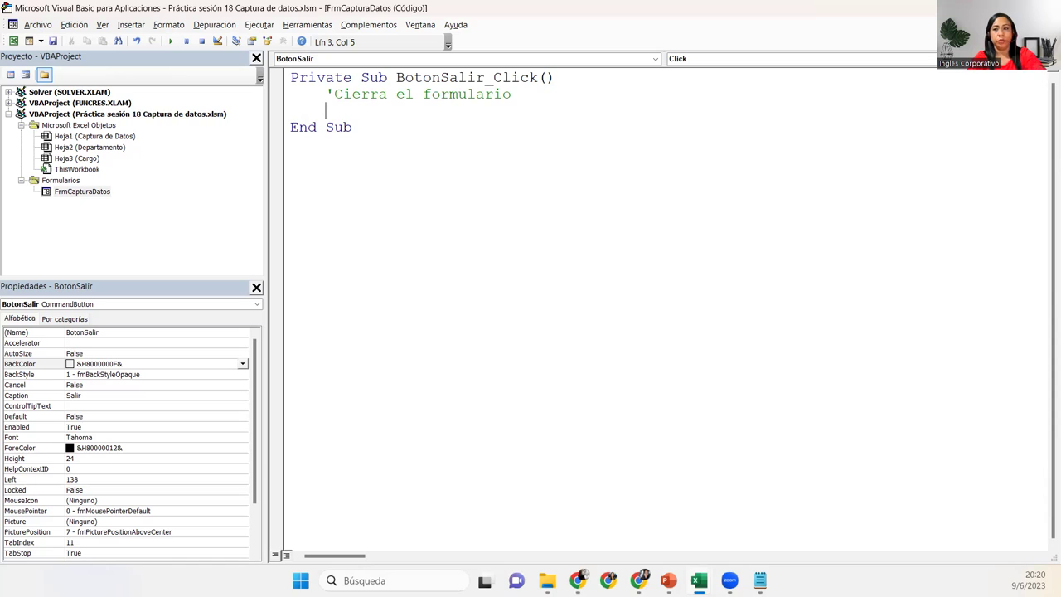
pyautogui.hotkey('ctrl', 'space')
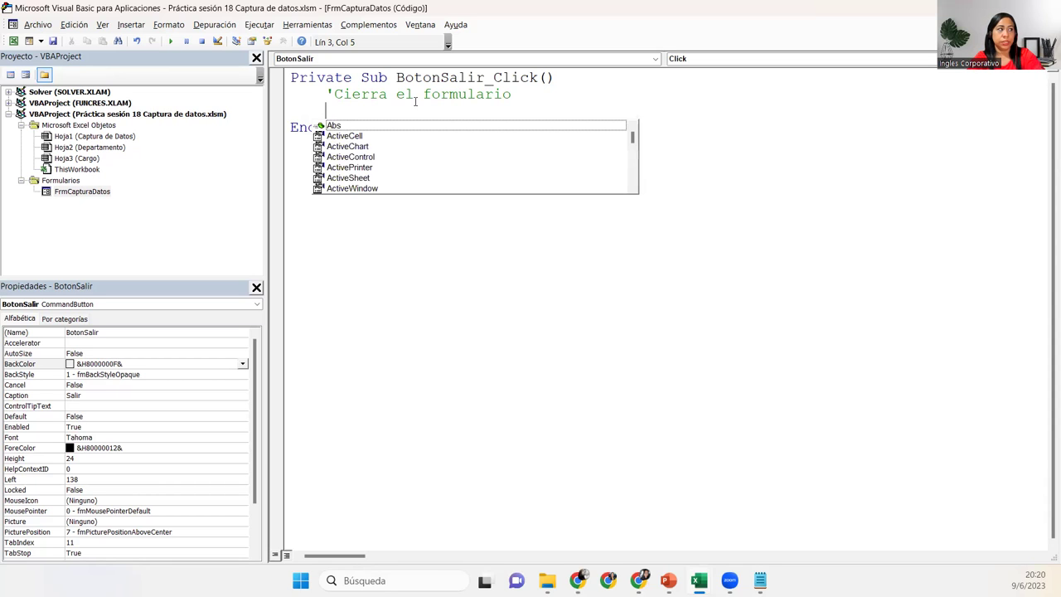
pyautogui.write('unload')
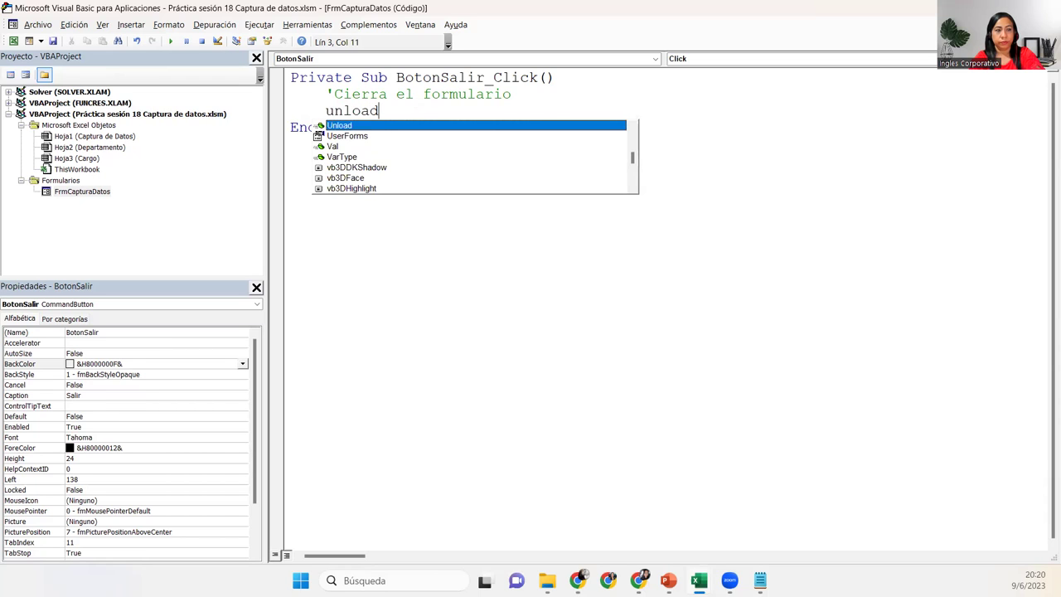
pyautogui.press('Tab')
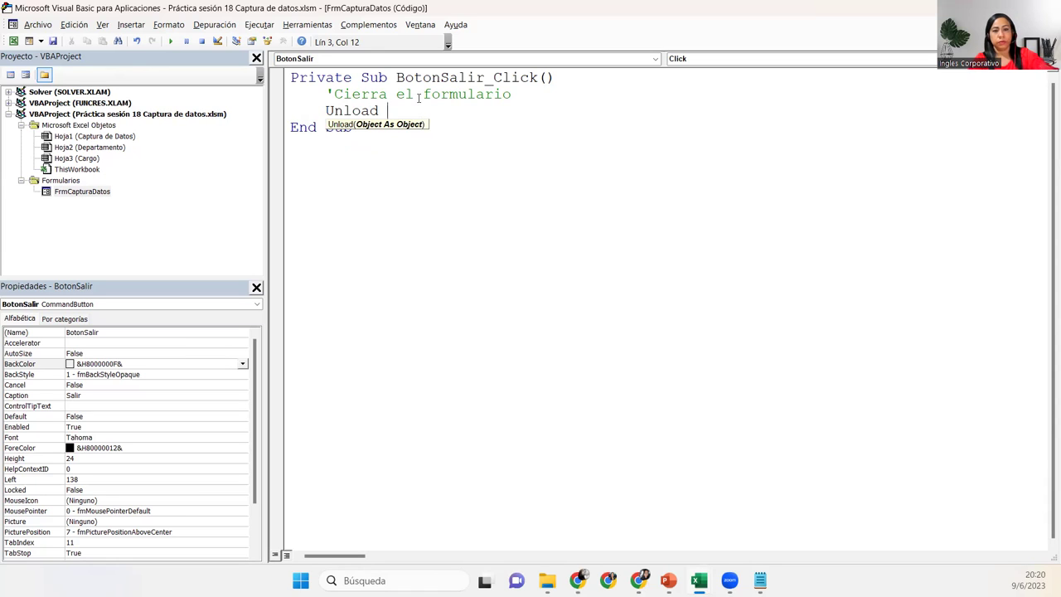
pyautogui.write('frm')
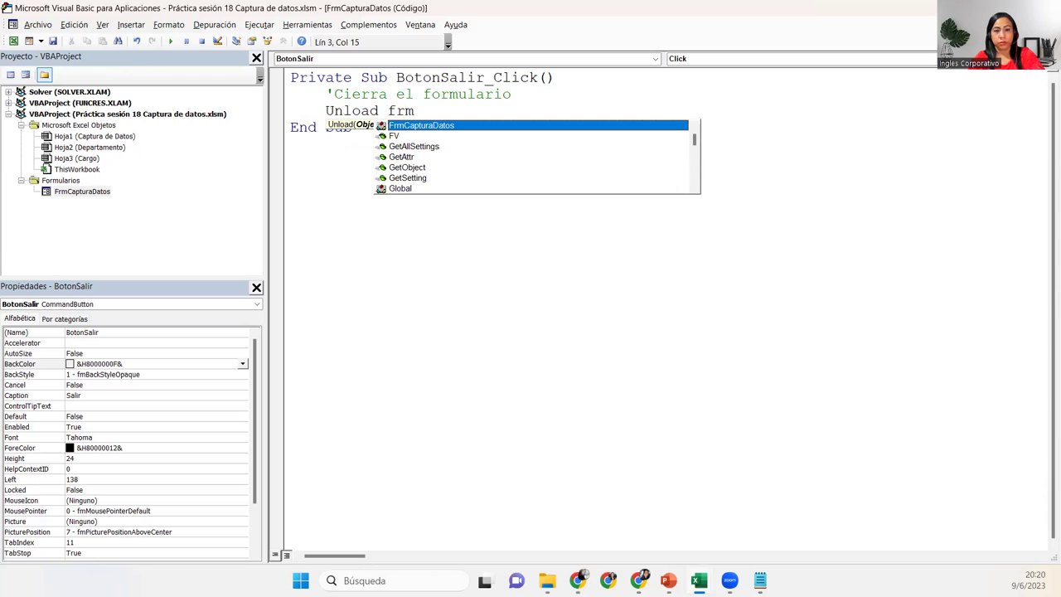
pyautogui.press('Tab')
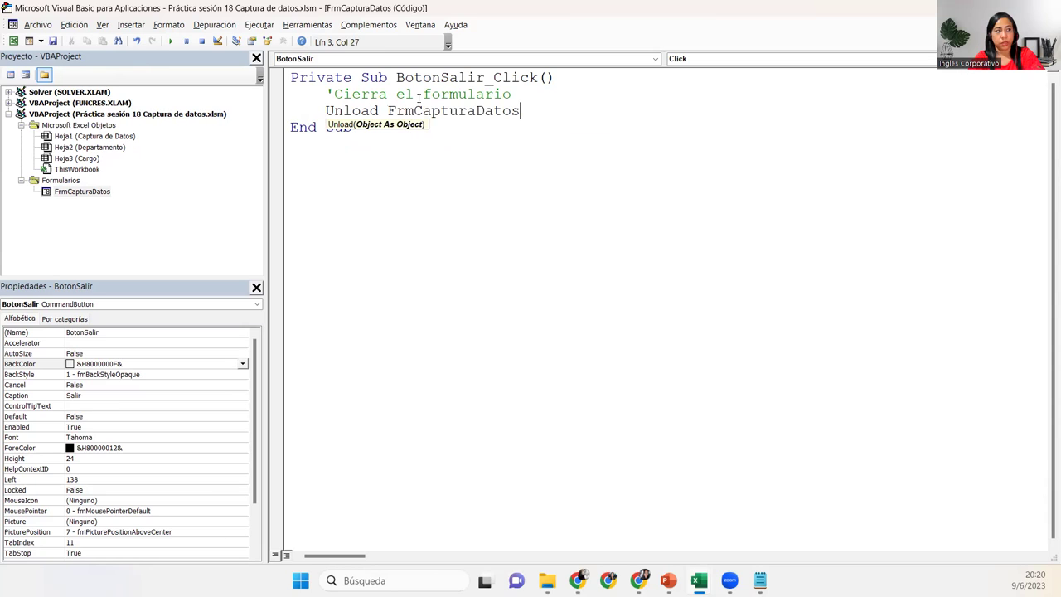
pyautogui.press('Return')
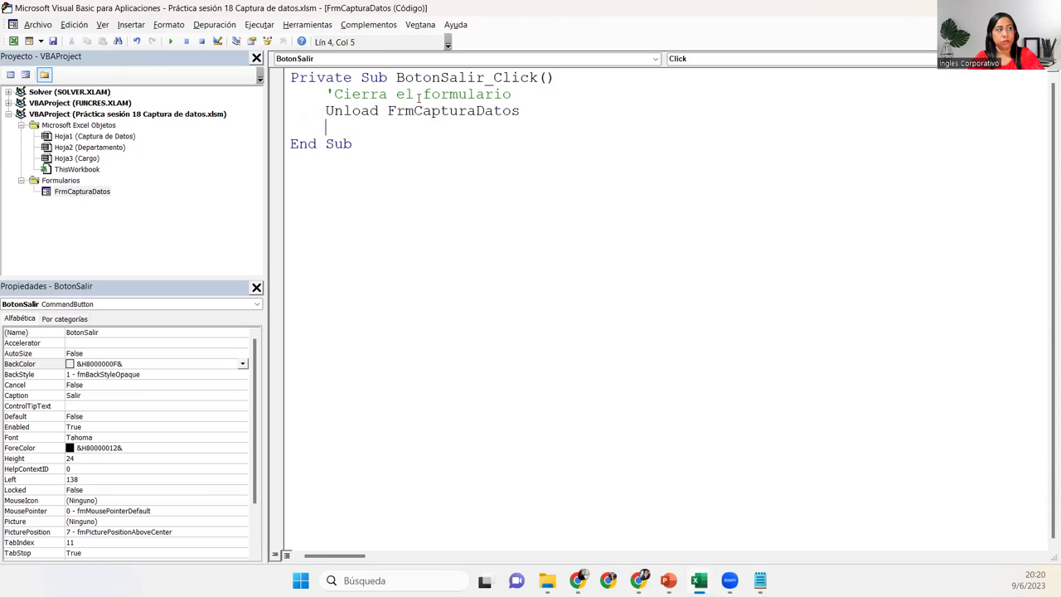
pyautogui.press('Up')
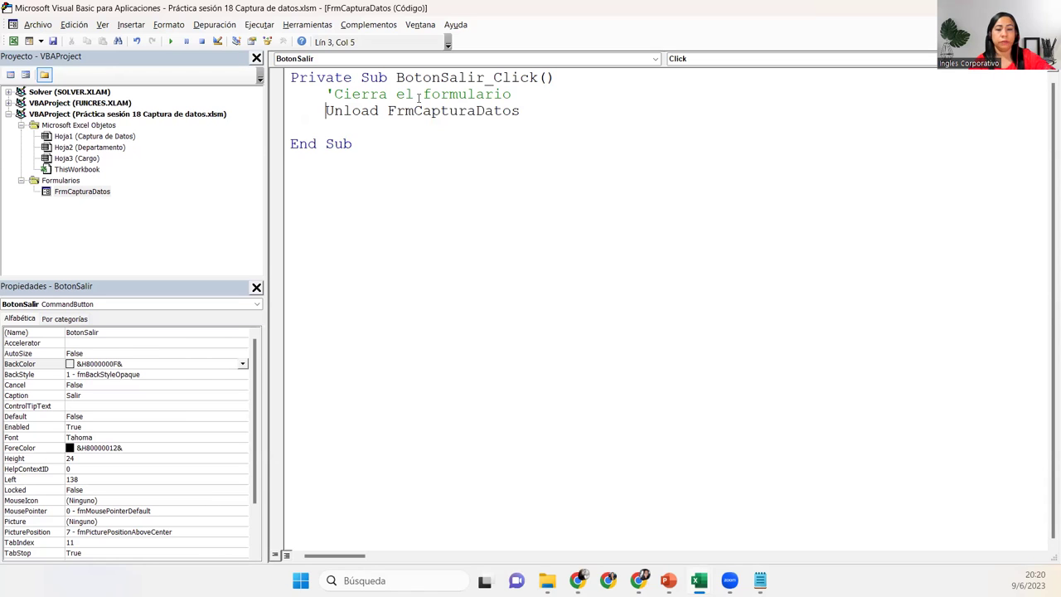
pyautogui.press('Up')
pyautogui.press('BackSpace')
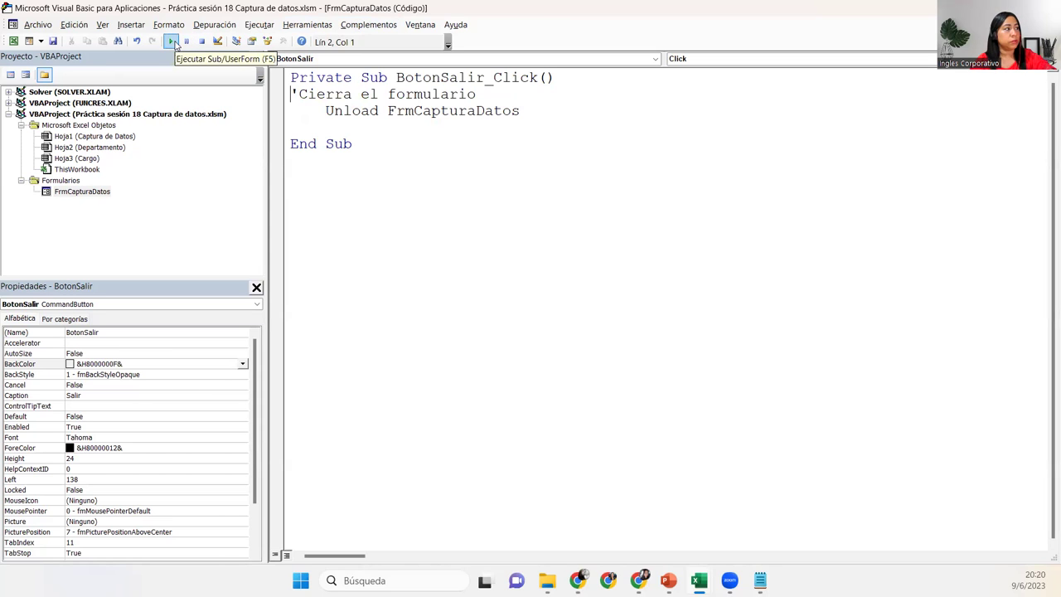
# Run the form, confirm Salir closes it, and go back to the Excel workbook
pyautogui.click(175, 43)
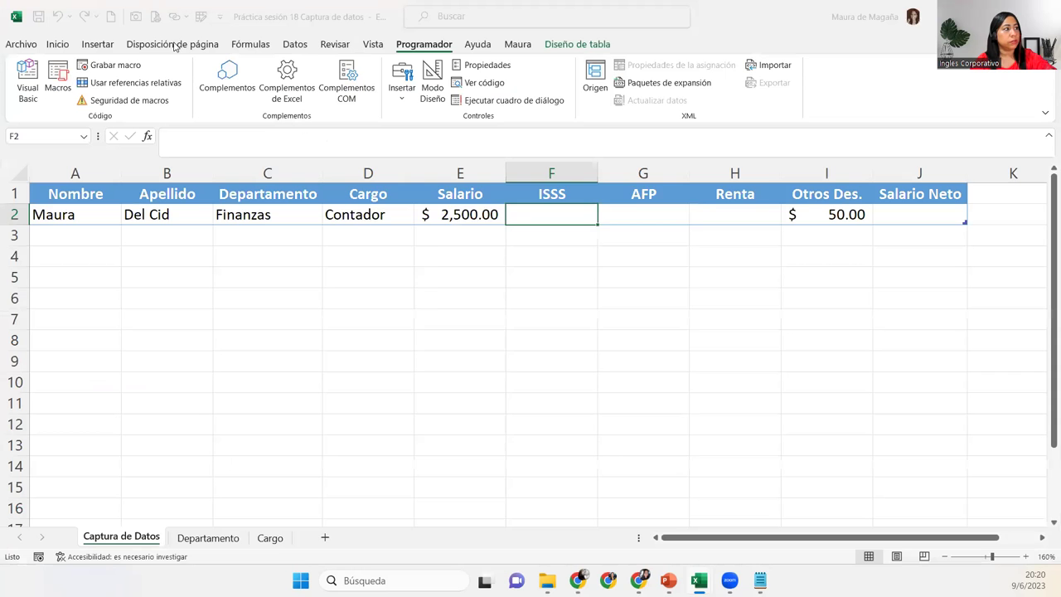
pyautogui.click(511, 362)
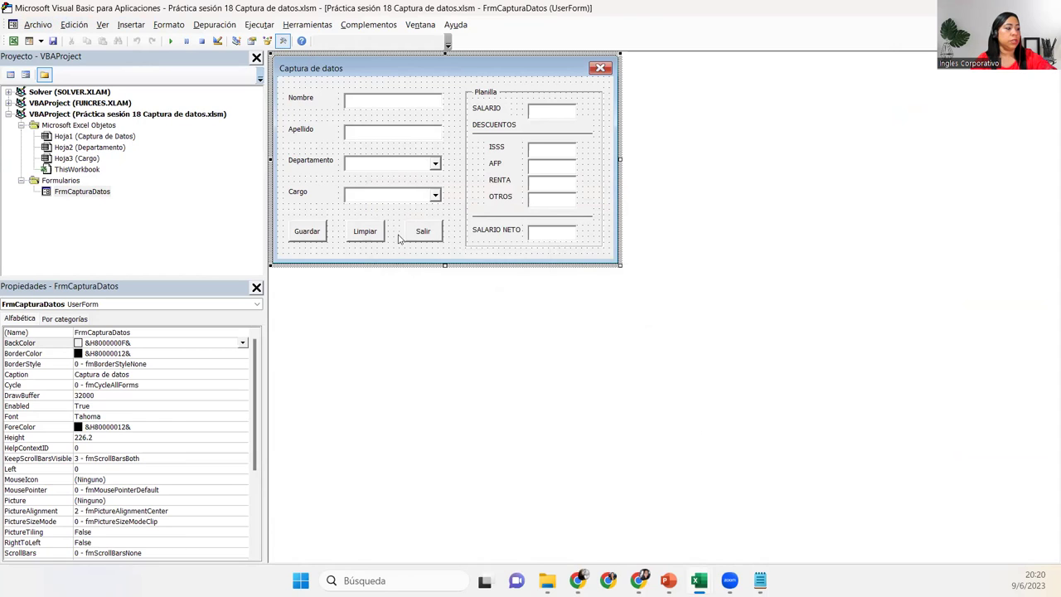
pyautogui.moveTo(699, 581)
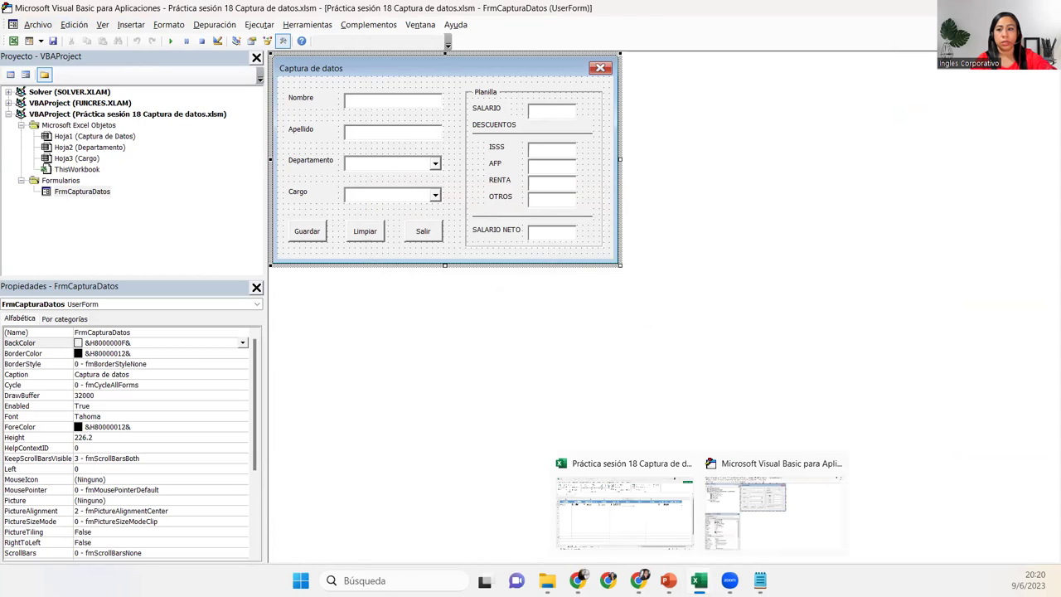
pyautogui.click(657, 509)
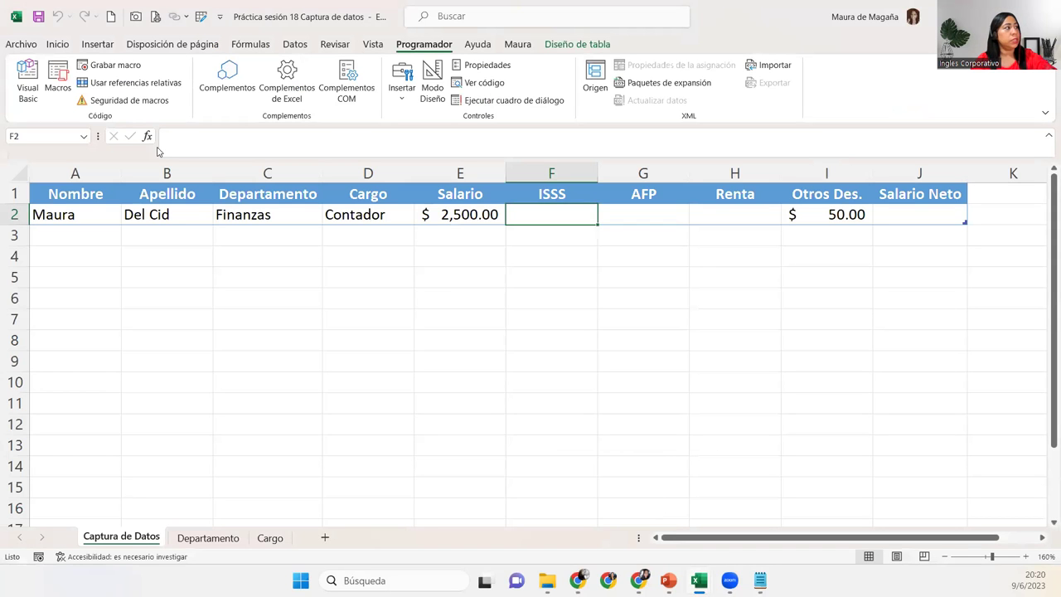
# Save as a macro-enabled workbook, changing 18 to 19: 'Práctica sesión 19 Captura de datos'
pyautogui.click(34, 48)
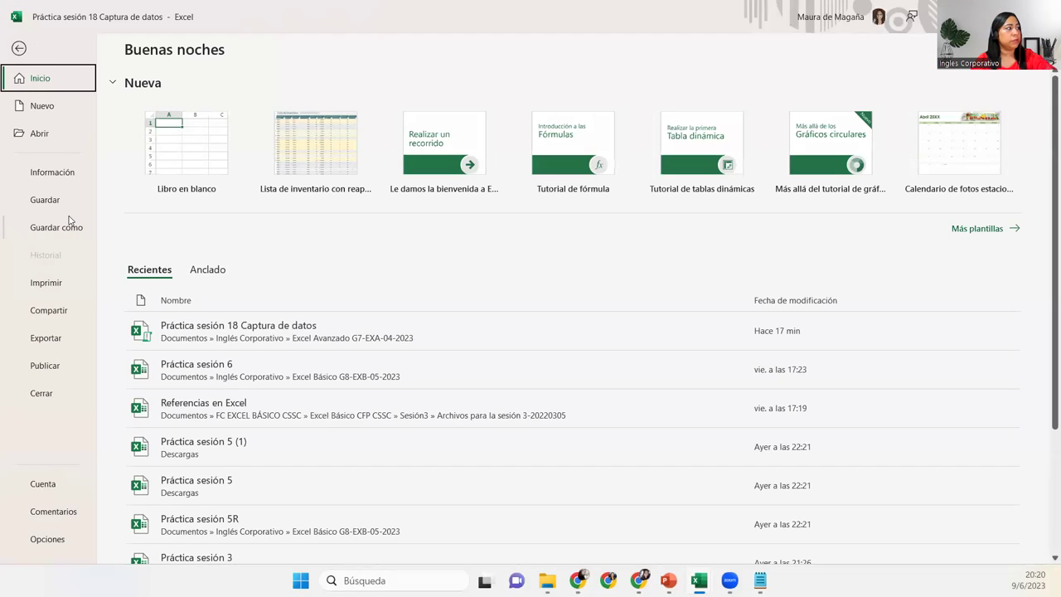
pyautogui.click(71, 224)
pyautogui.click(225, 284)
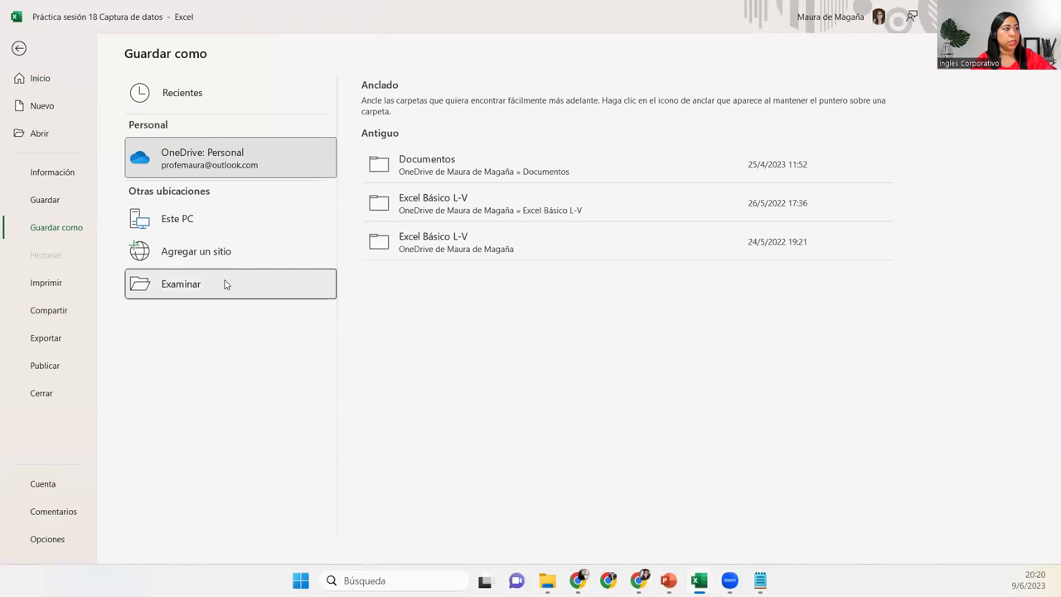
pyautogui.click(176, 250)
pyautogui.click(176, 256)
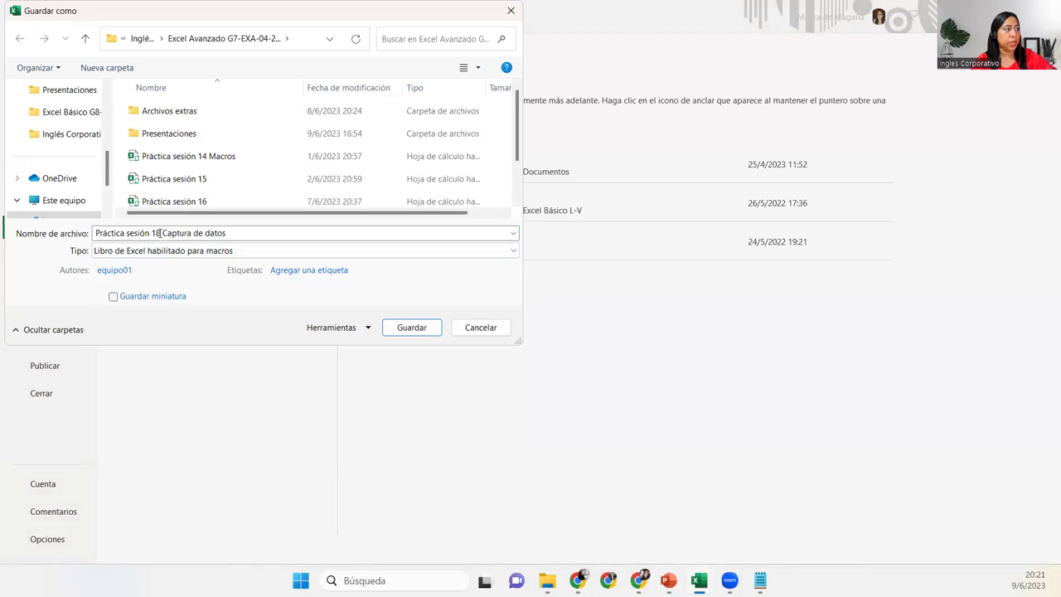
pyautogui.tripleClick(199, 233)
pyautogui.click(157, 233)
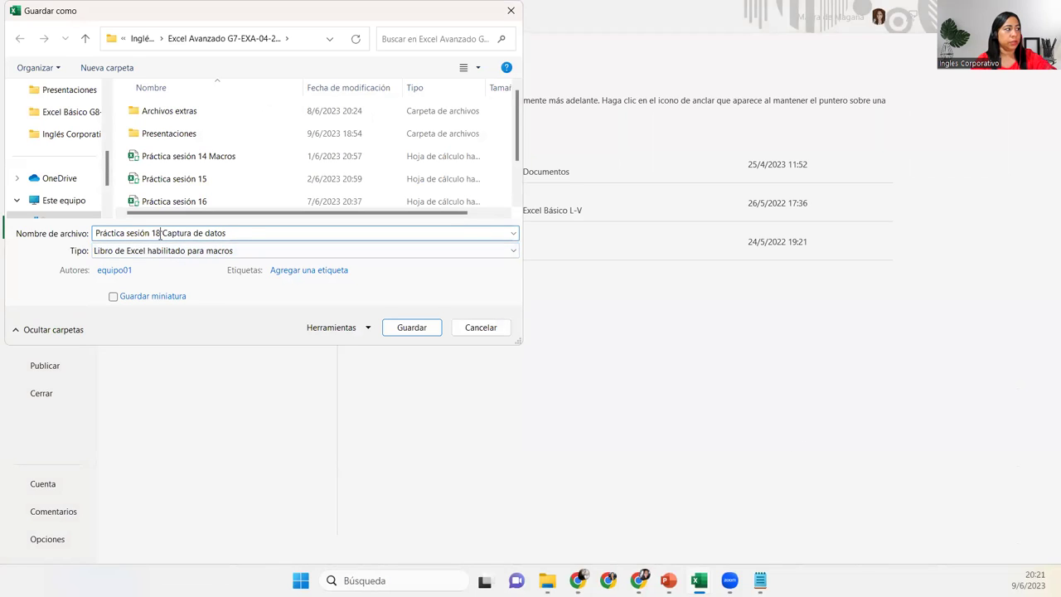
pyautogui.press('BackSpace')
pyautogui.write('9')
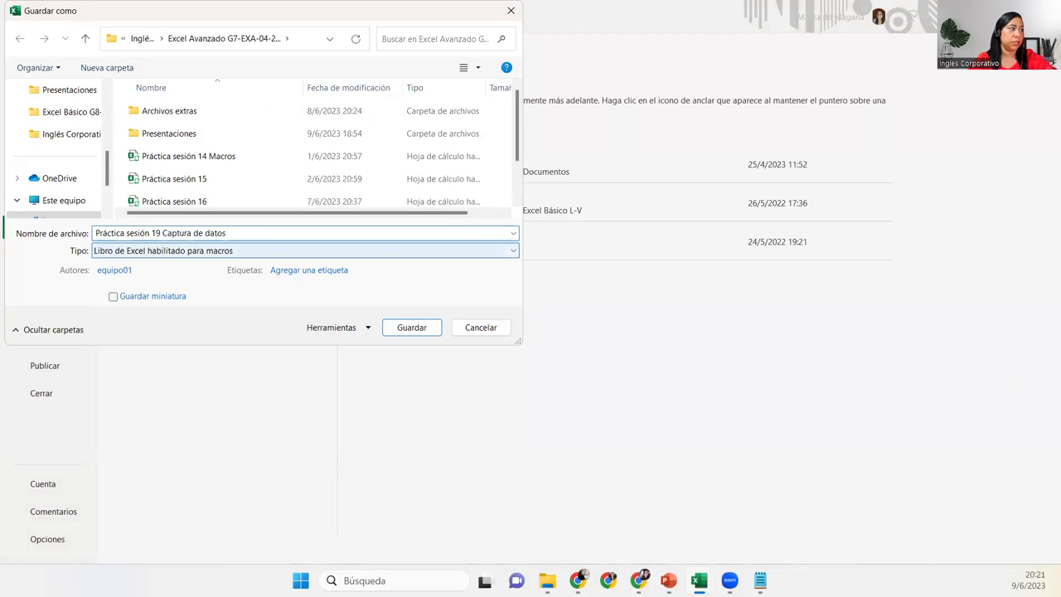
pyautogui.press('Return')
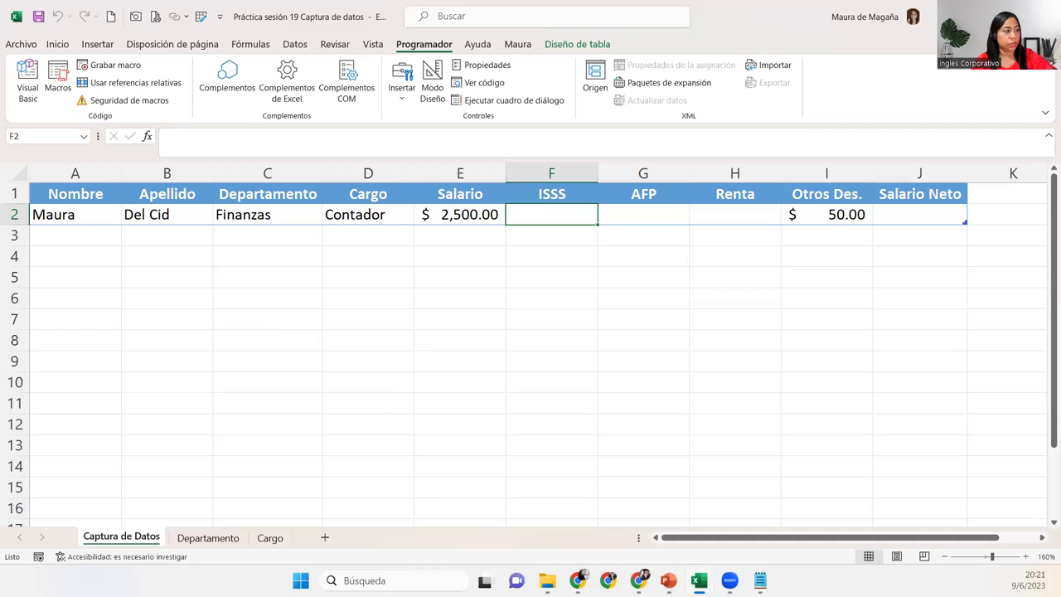
# Reopen the Visual Basic editor, run the form and confirm Salir closes it
pyautogui.moveTo(547, 581)
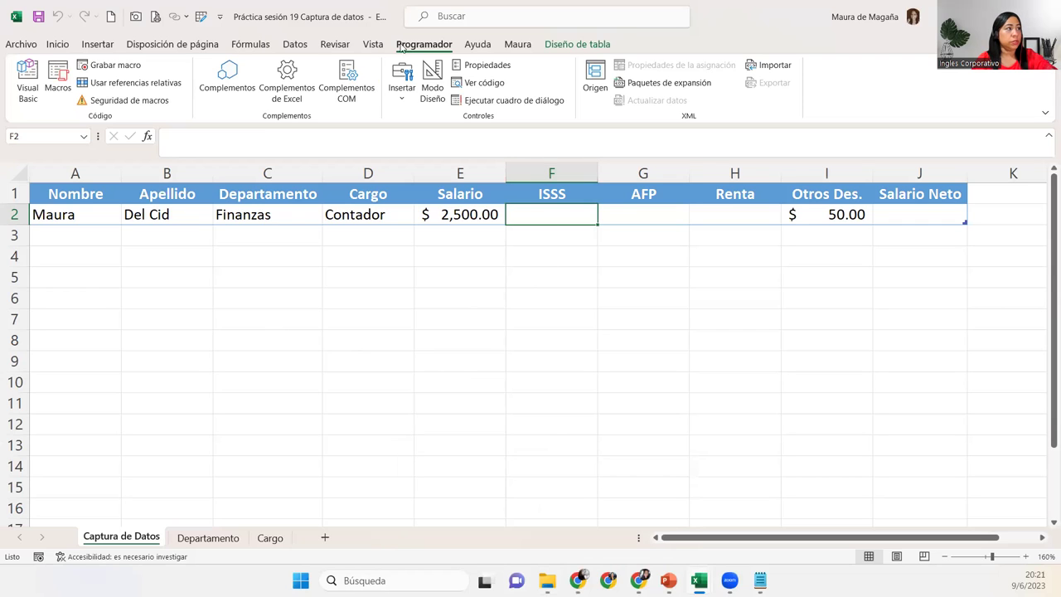
pyautogui.click(32, 83)
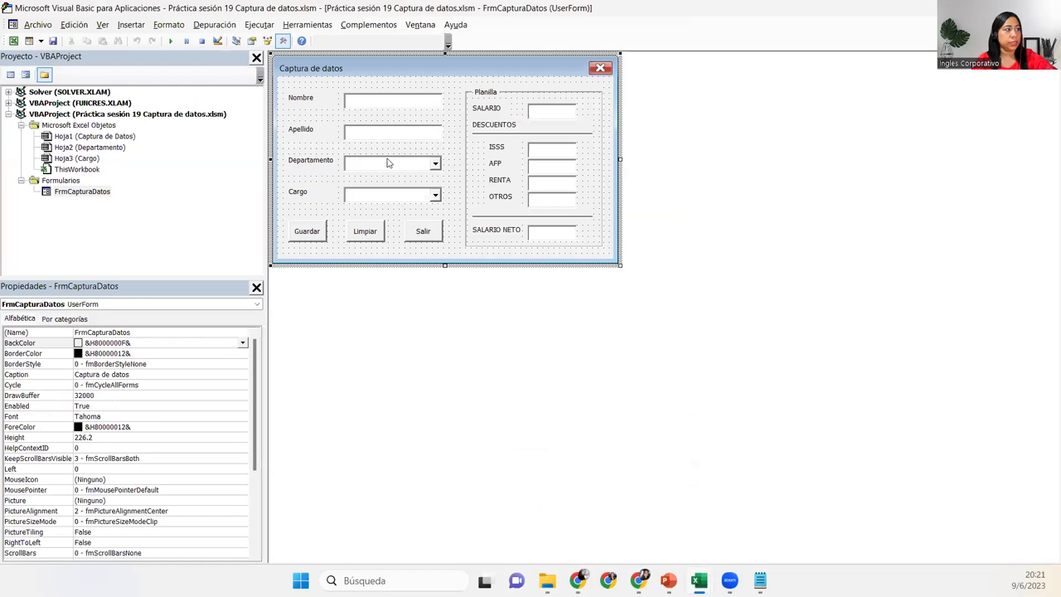
pyautogui.click(440, 235)
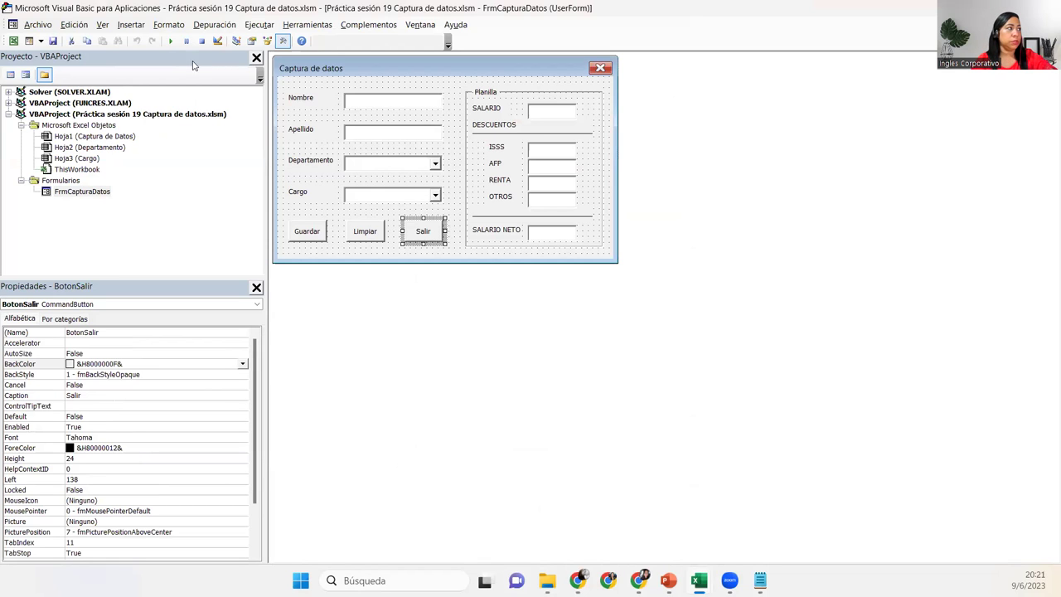
pyautogui.click(172, 43)
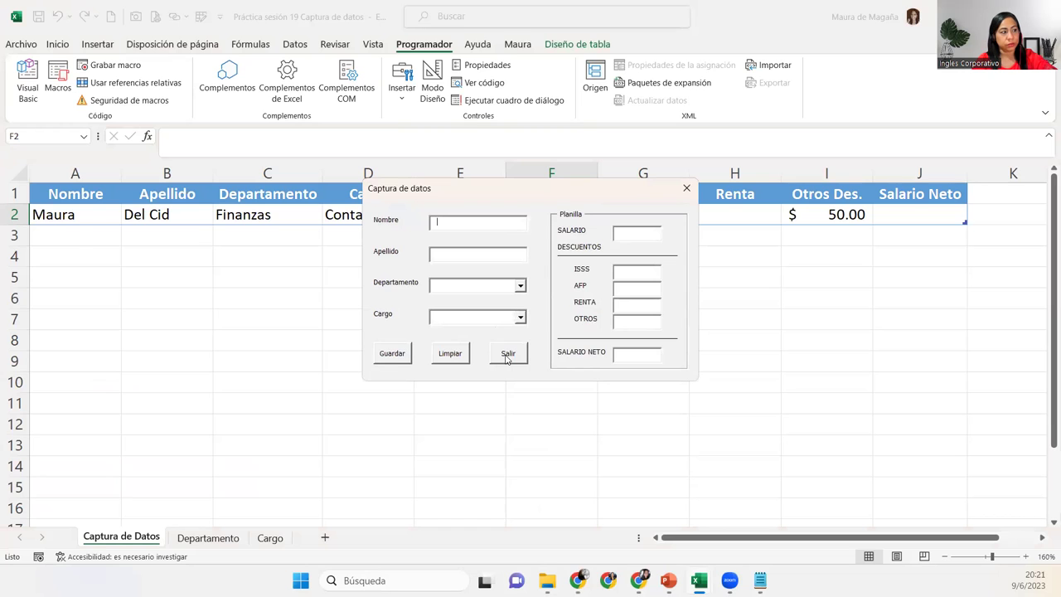
pyautogui.click(507, 356)
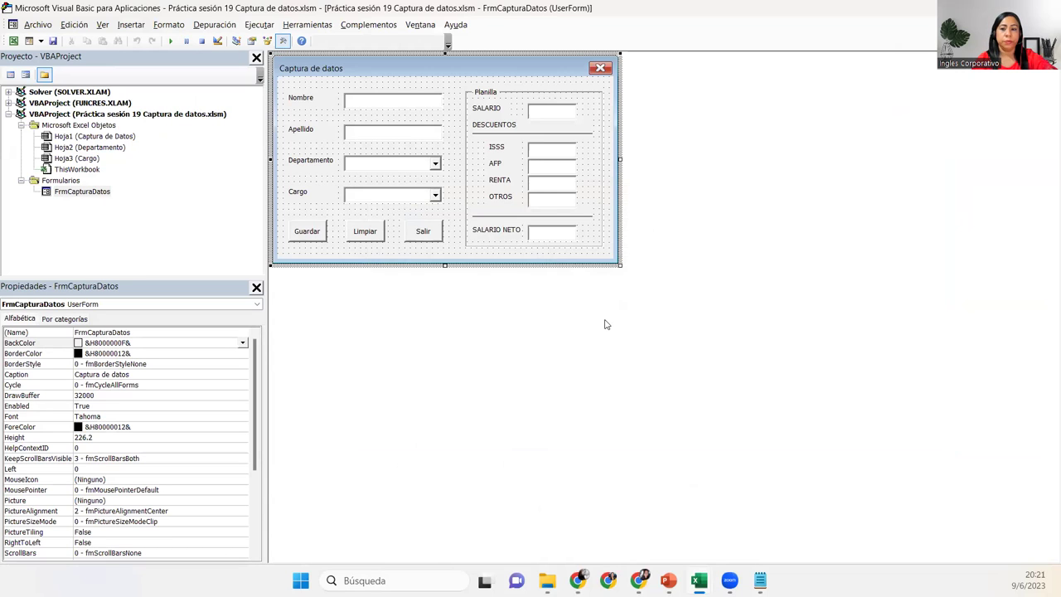
# Delete the blank line before End Sub in the BotonSalir_Click code
pyautogui.click(424, 237)
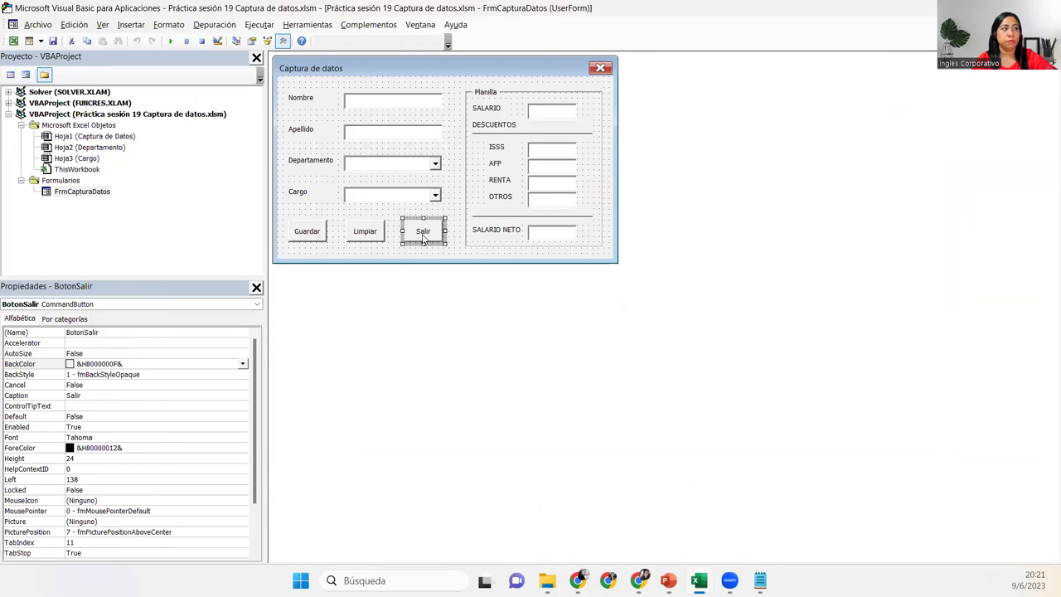
pyautogui.doubleClick(425, 234)
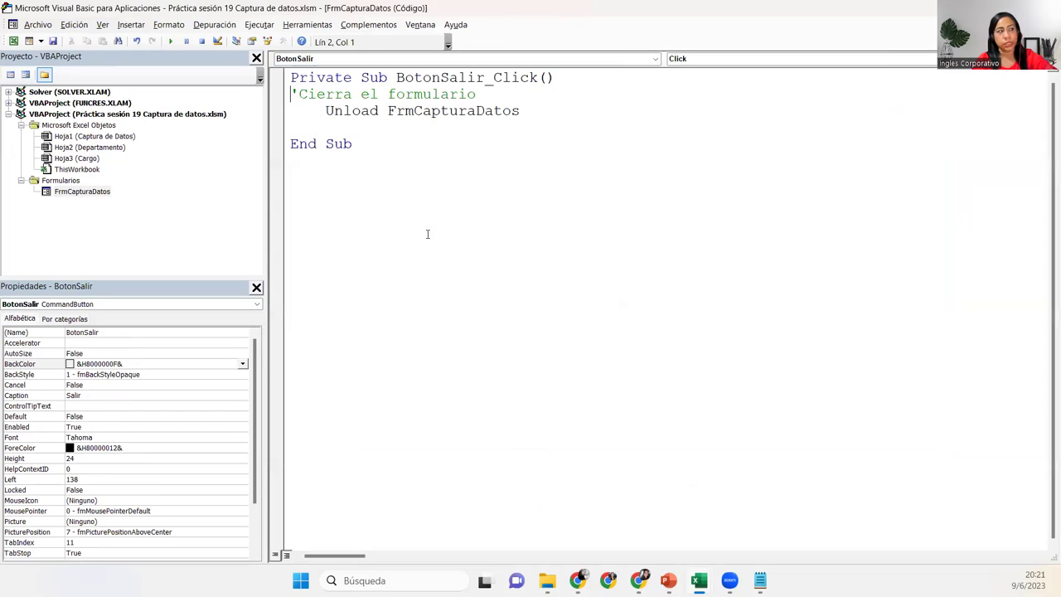
pyautogui.click(353, 126)
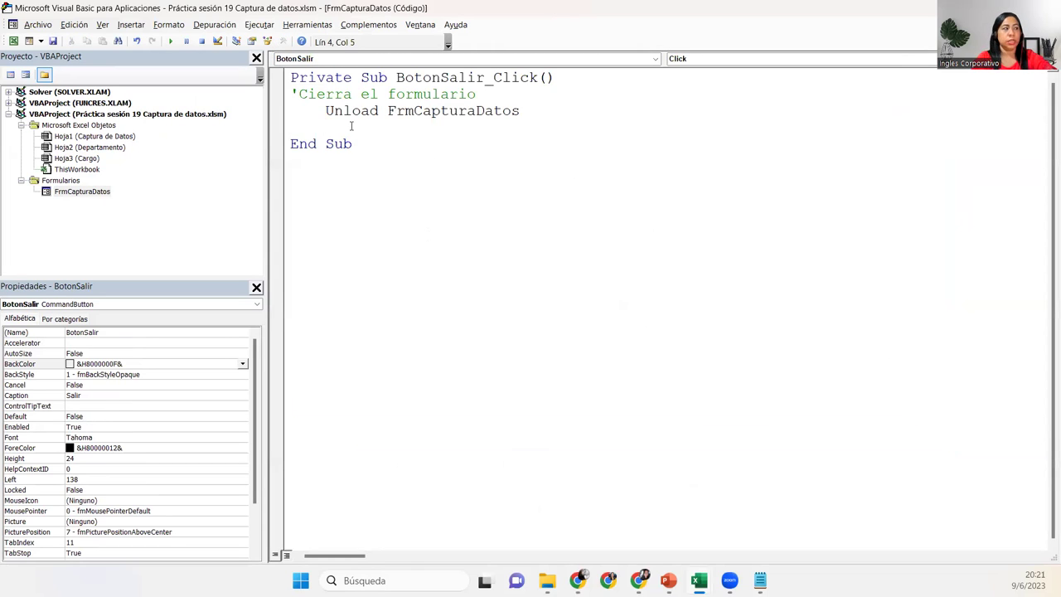
pyautogui.press('BackSpace')
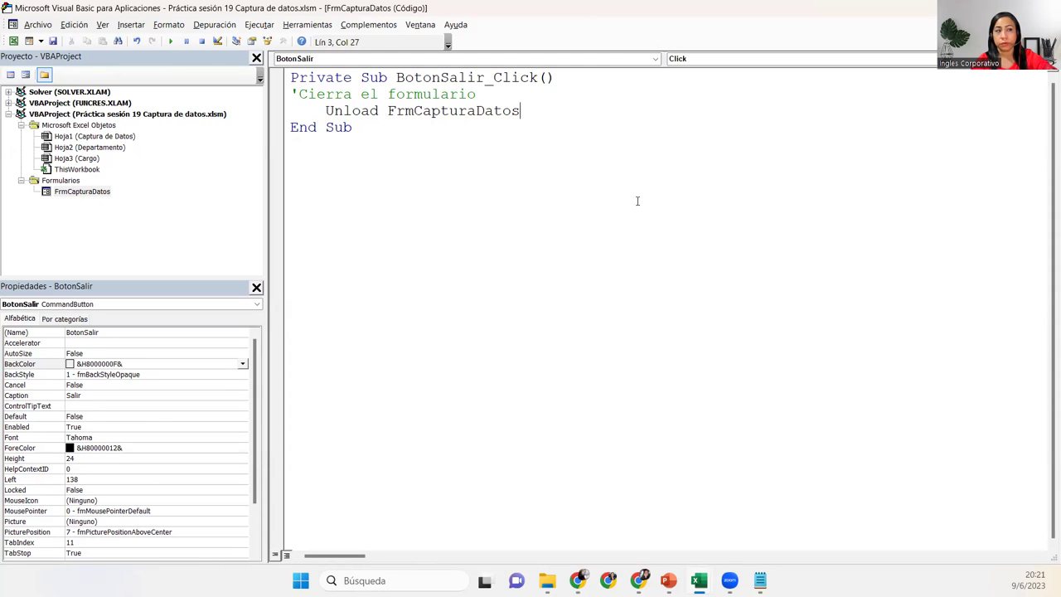
pyautogui.click(292, 94)
pyautogui.moveTo(292, 94); pyautogui.dragTo(546, 110)
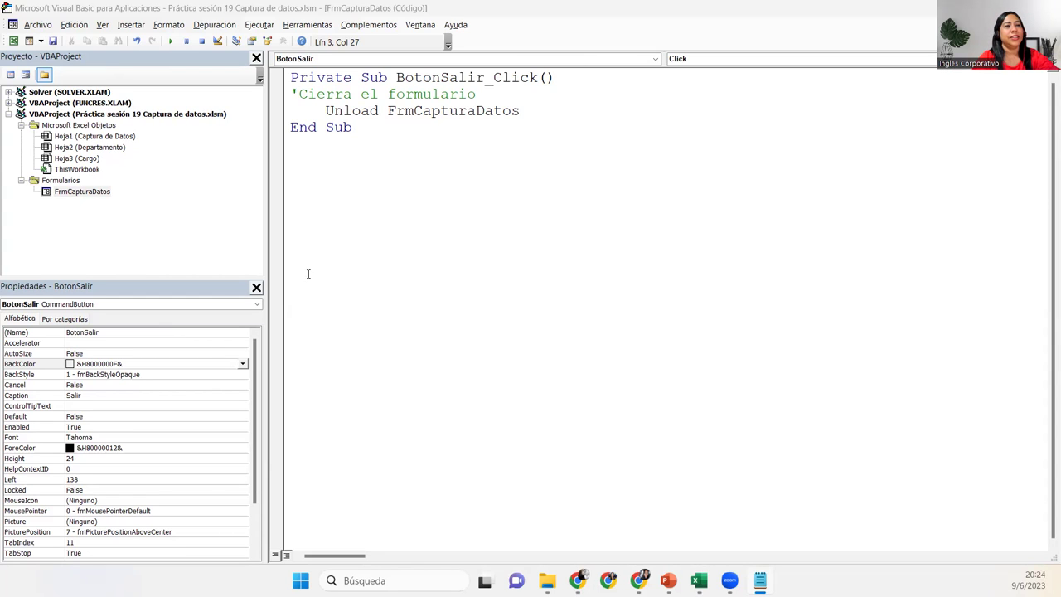
# Generate an empty BotonLimpiar_Click stub from the Limpiar button in the form designer
pyautogui.moveTo(291, 93); pyautogui.dragTo(520, 110)
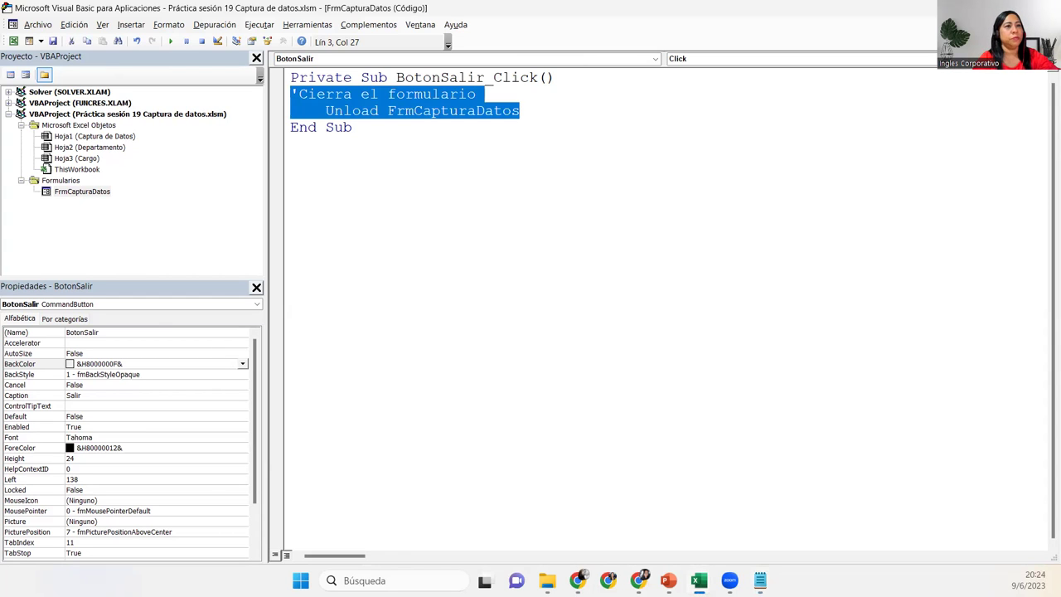
pyautogui.click(1032, 24)
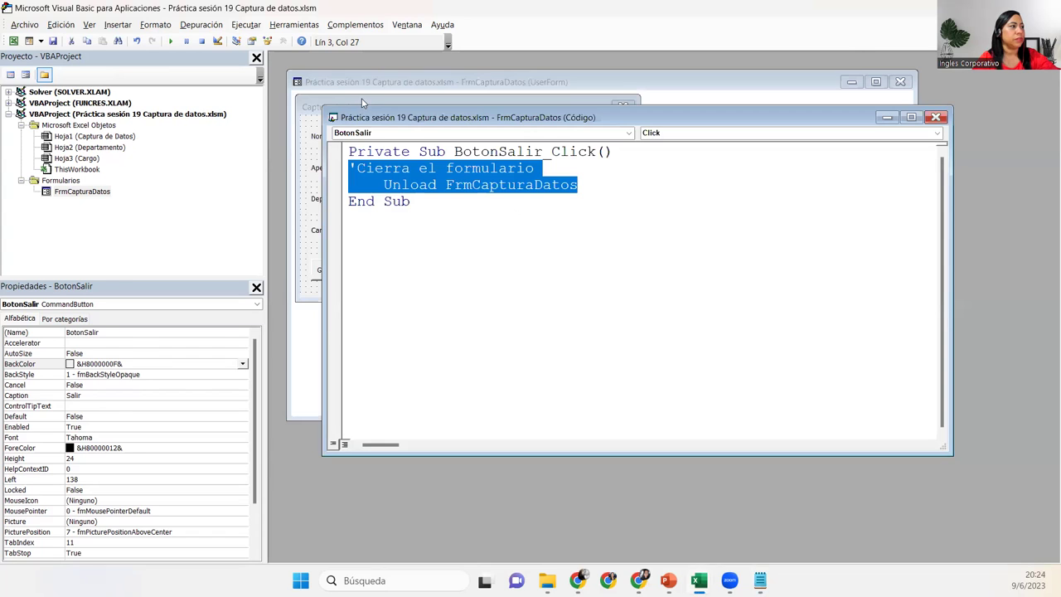
pyautogui.click(363, 103)
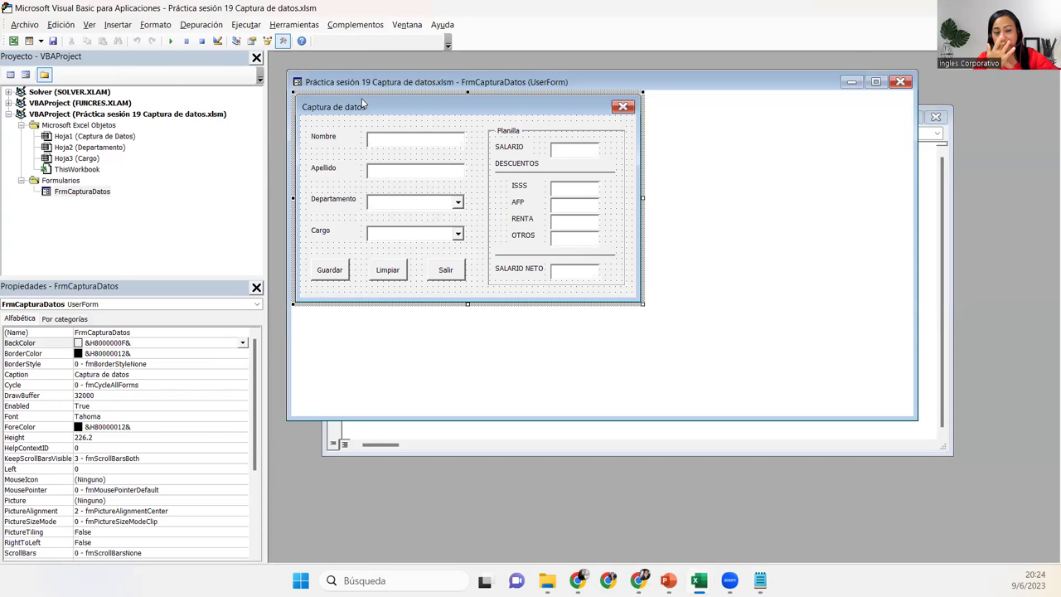
pyautogui.click(394, 278)
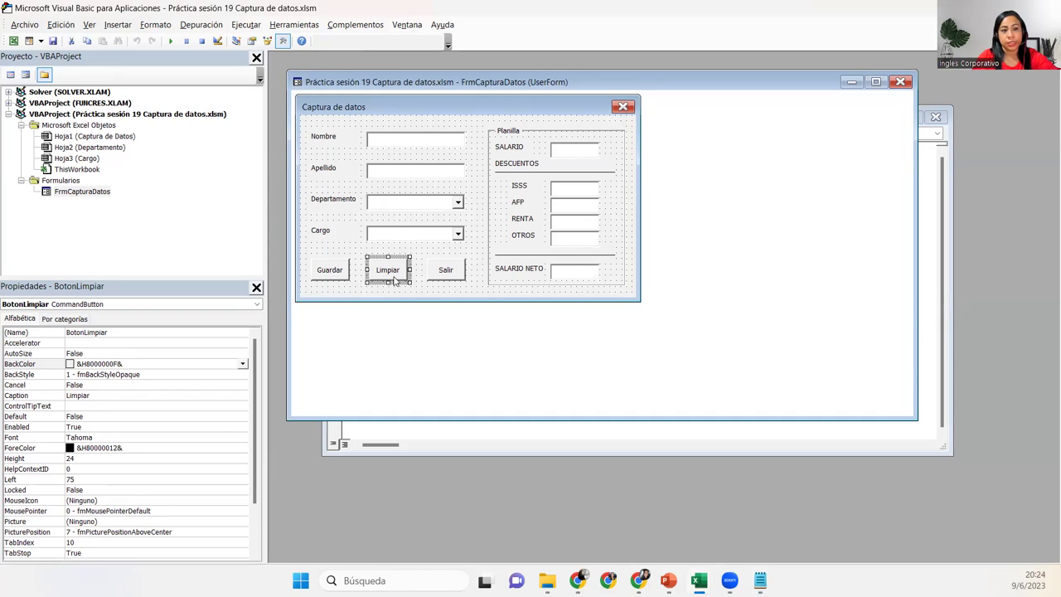
pyautogui.doubleClick(395, 280)
pyautogui.click(356, 284)
pyautogui.click(363, 167)
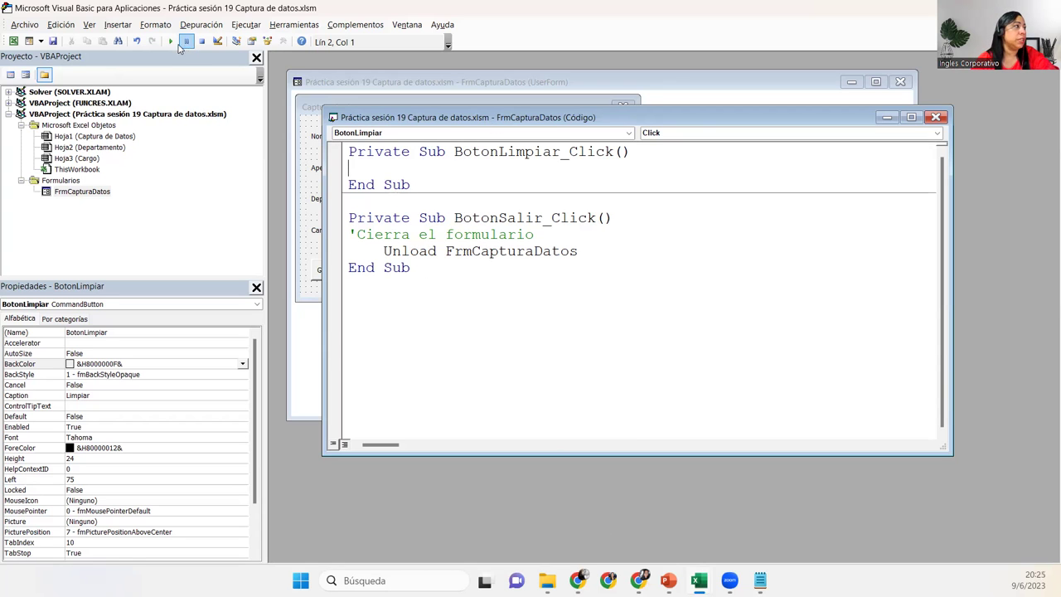
# Run the form with test text in Nombre, Apellido and Departamento, try Limpiar, exit with Salir, then start typing 'Pone'
pyautogui.click(173, 42)
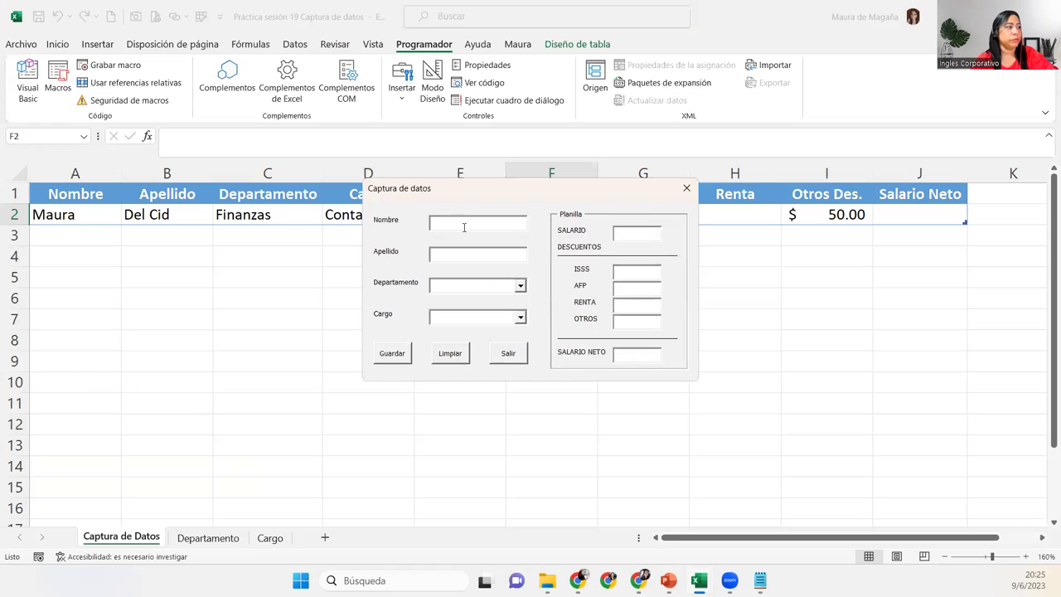
pyautogui.write('oeriou')
pyautogui.press('Tab')
pyautogui.write('oiwreoiu3')
pyautogui.press('Tab')
pyautogui.write('urwepiurp')
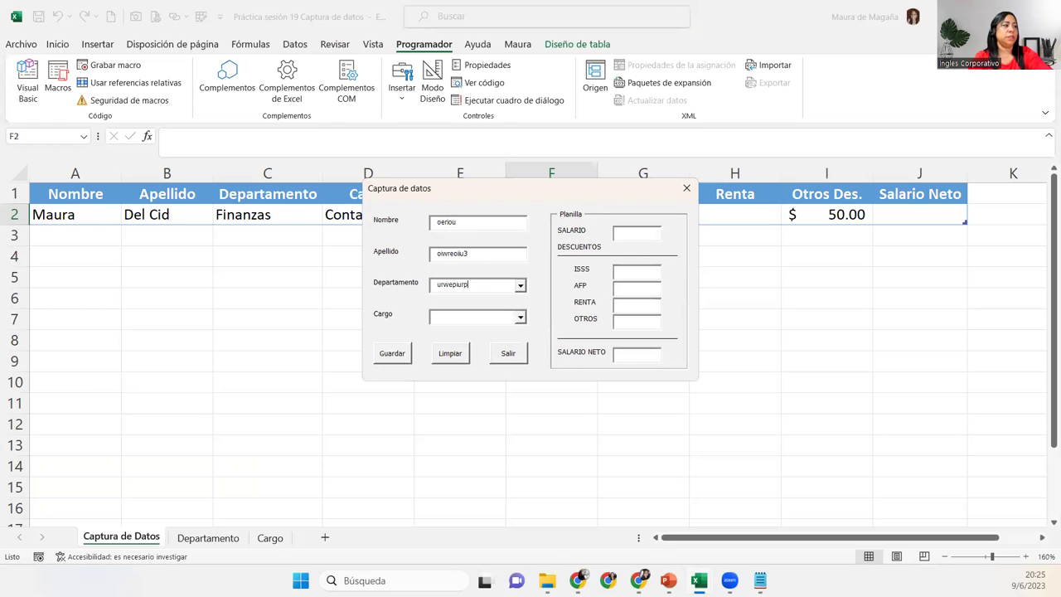
pyautogui.click(455, 354)
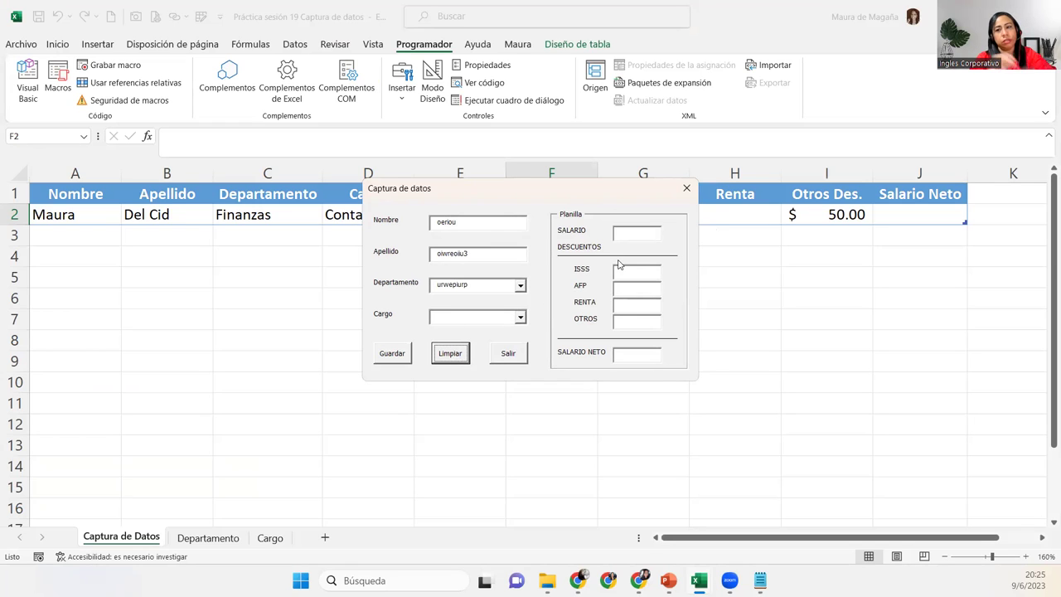
pyautogui.click(509, 354)
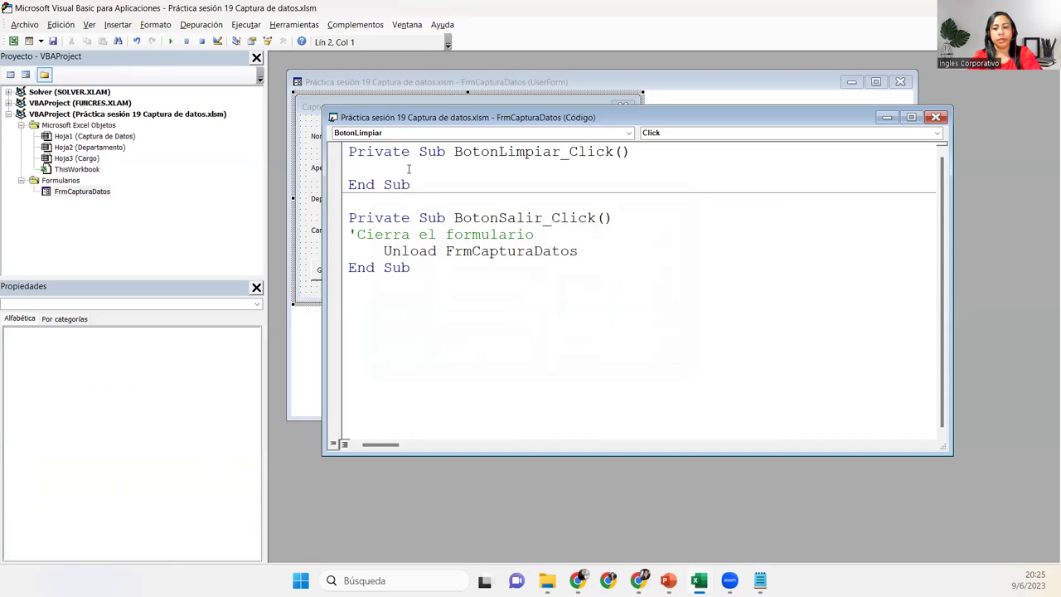
pyautogui.write("'Pone")
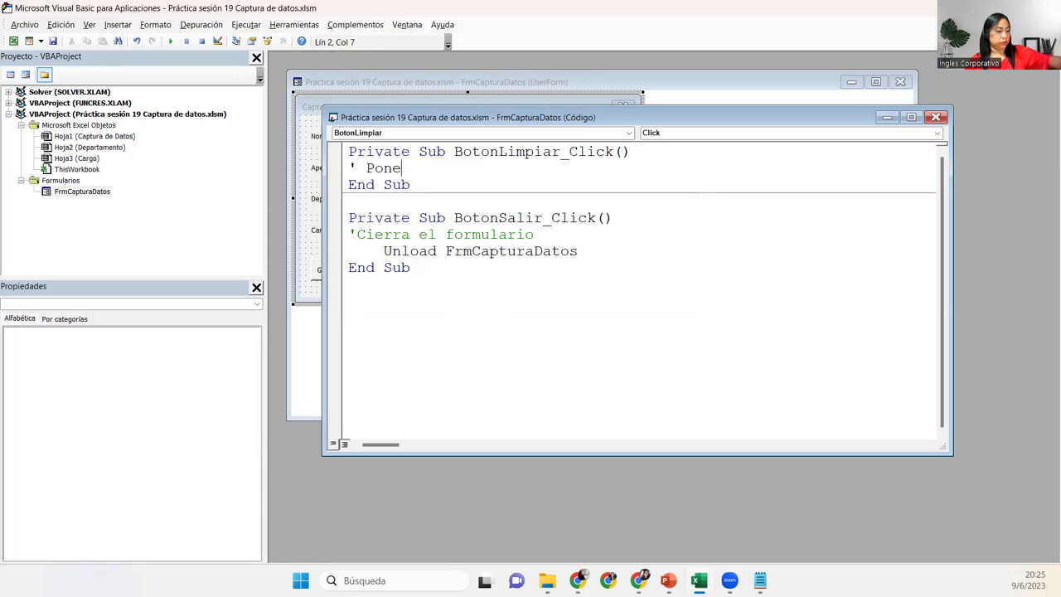
# Make the first line of BotonLimpiar_Click the comment 'Pone en blanco los cuadros de texto'
pyautogui.press('BackSpace')
pyautogui.press('BackSpace')
pyautogui.press('BackSpace')
pyautogui.press('BackSpace')
pyautogui.press('BackSpace')
pyautogui.write('Pone en blanco los cuadros de texto')
pyautogui.press('Return')
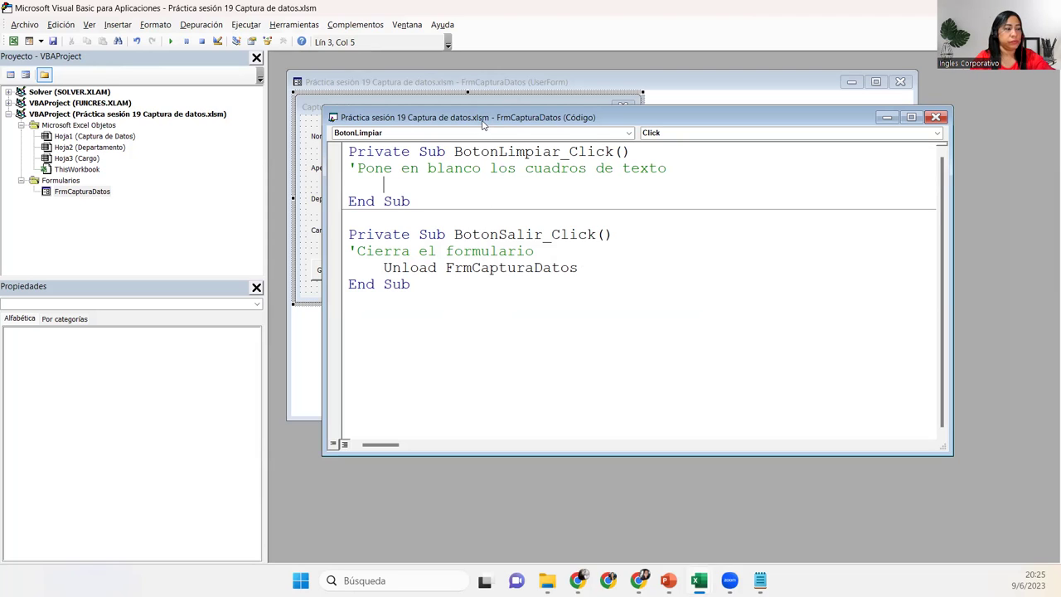
# Arrange designer and code side by side, checking the Nombre, Apellido, Departamento and Cargo control names
pyautogui.moveTo(484, 122); pyautogui.dragTo(808, 92)
pyautogui.click(576, 83)
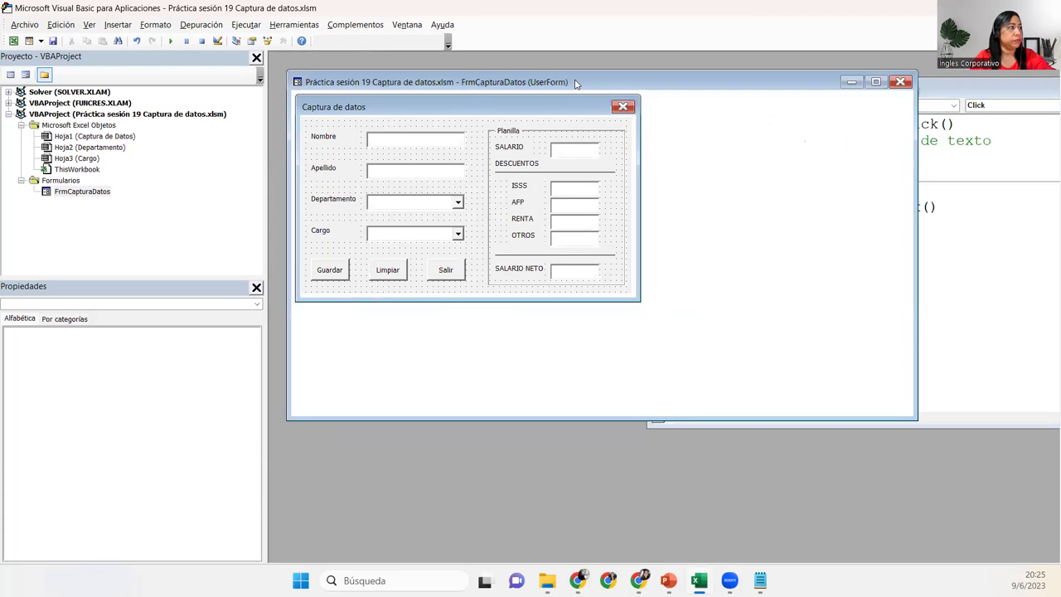
pyautogui.moveTo(576, 82); pyautogui.dragTo(553, 66)
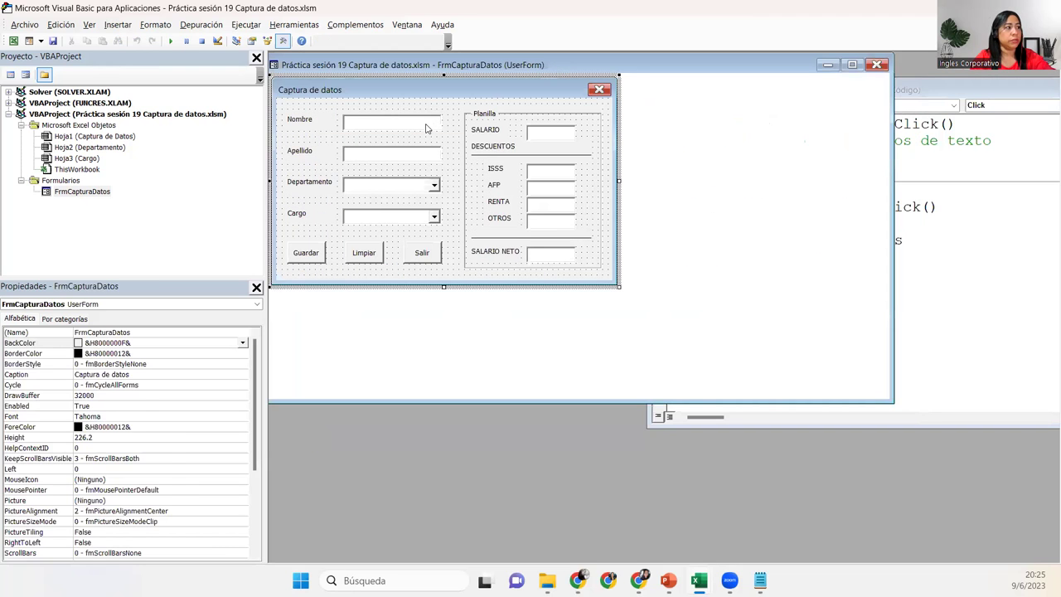
pyautogui.click(426, 124)
pyautogui.click(424, 157)
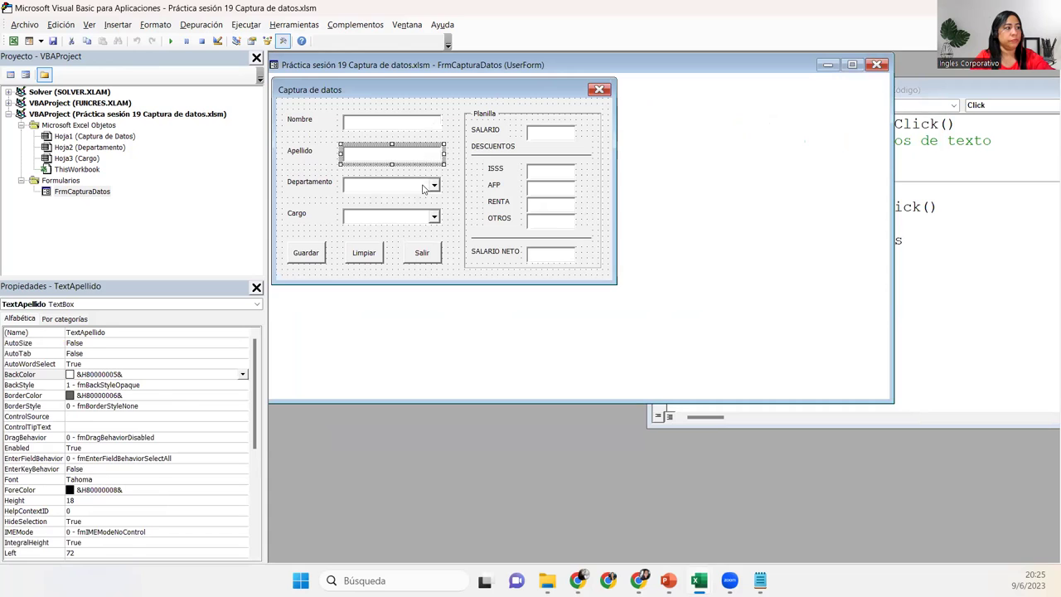
pyautogui.click(424, 188)
pyautogui.click(423, 219)
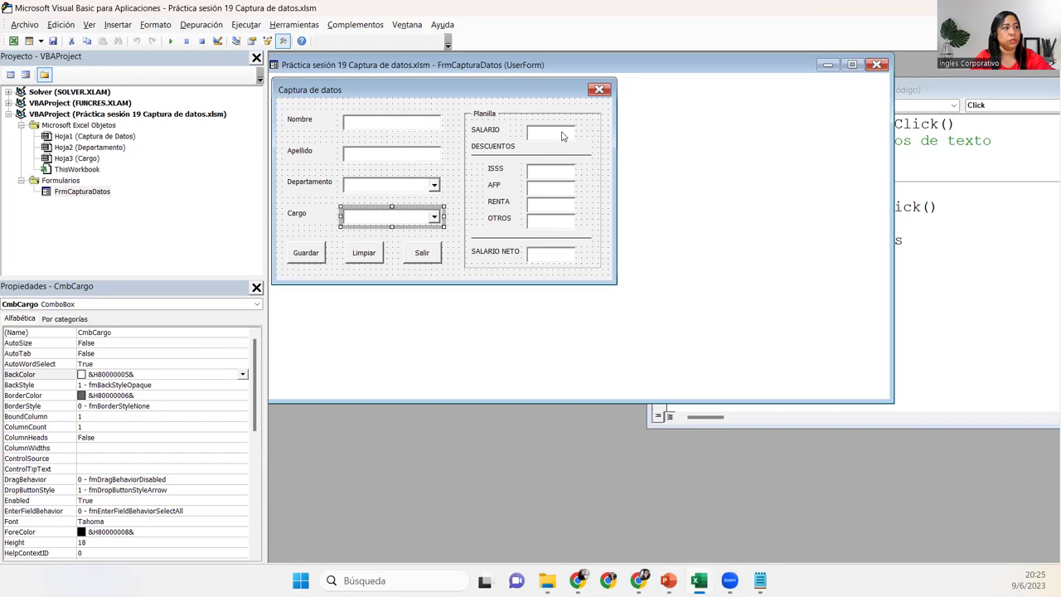
pyautogui.press('F7')
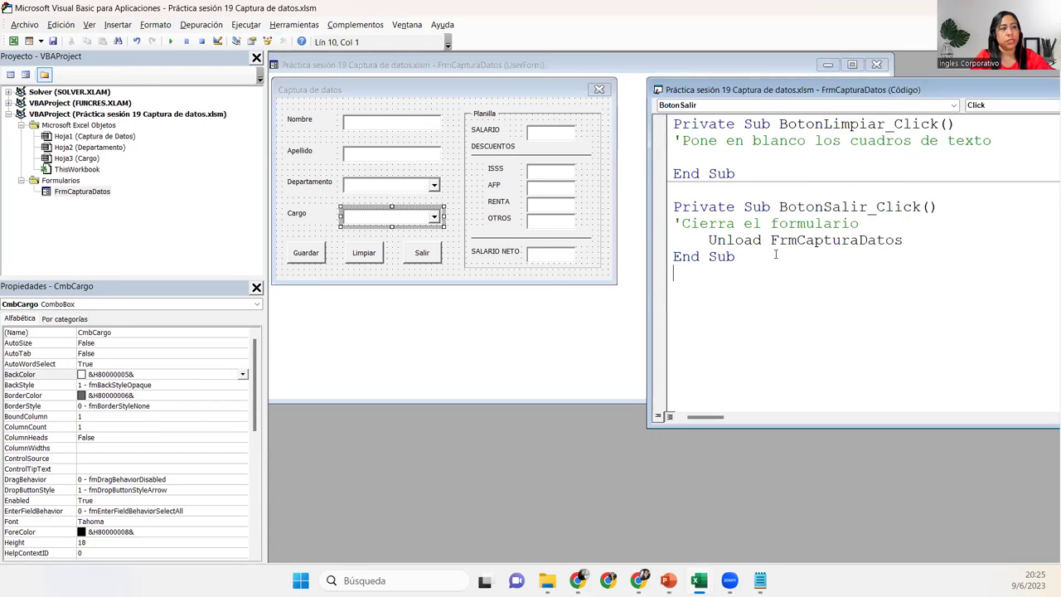
# Add Me.TextNombre.Text = Empty under the comment in BotonLimpiar_Click
pyautogui.click(721, 153)
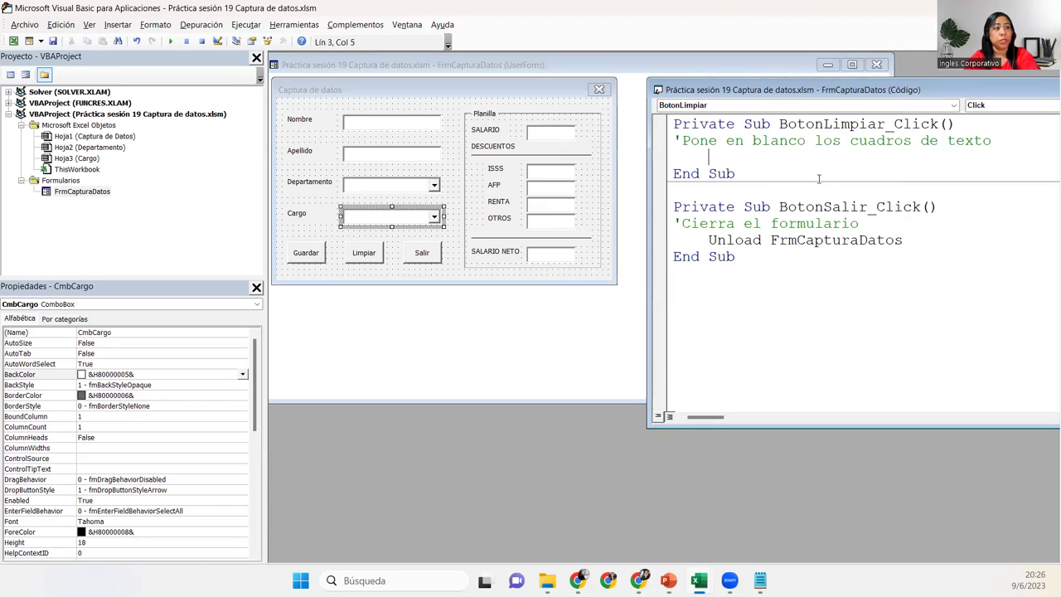
pyautogui.write('me.text')
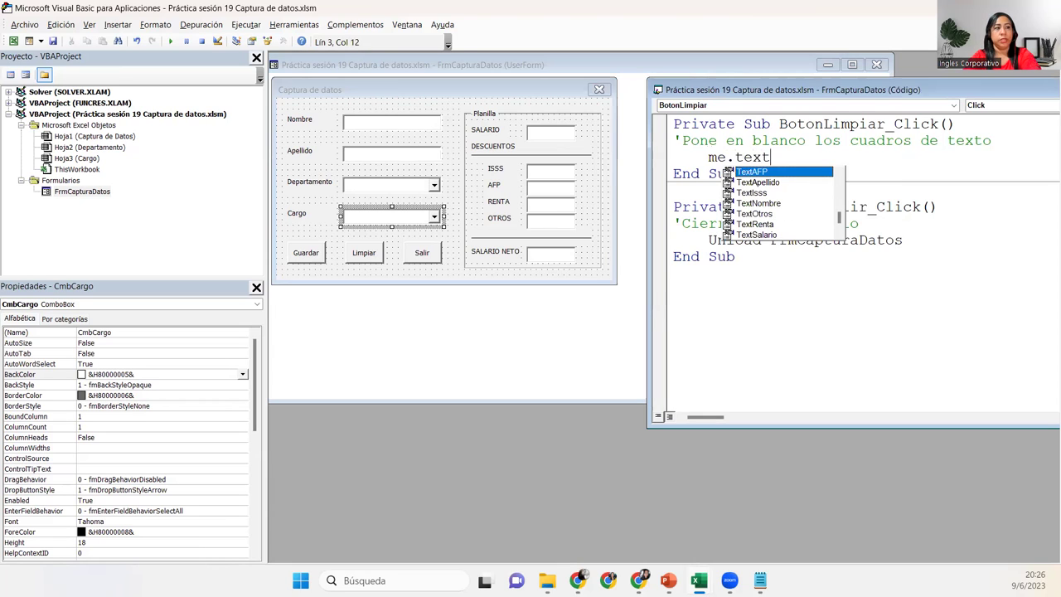
pyautogui.press('Down')
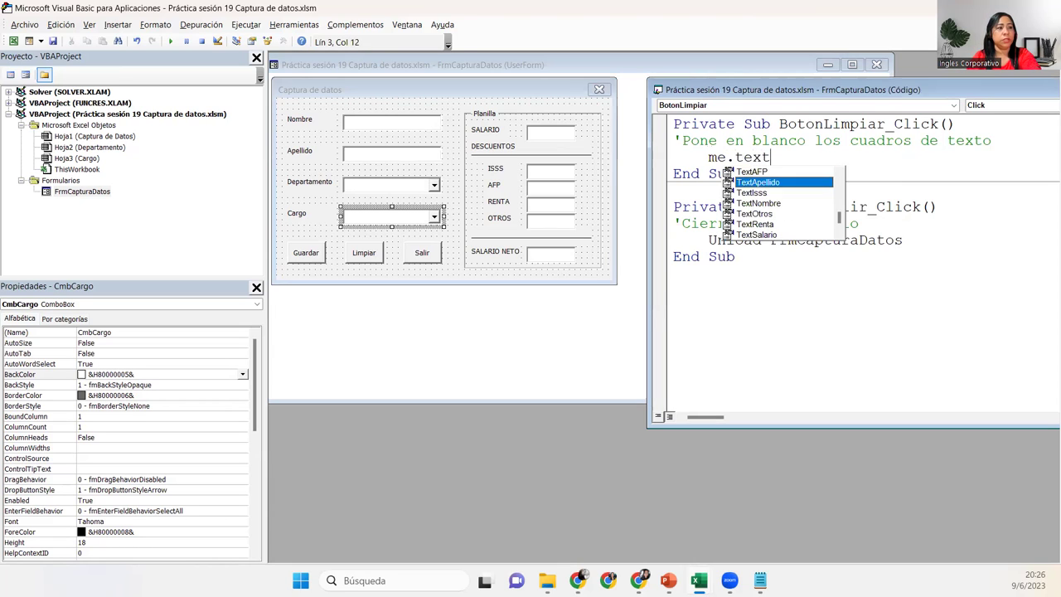
pyautogui.press('Down')
pyautogui.press('Down')
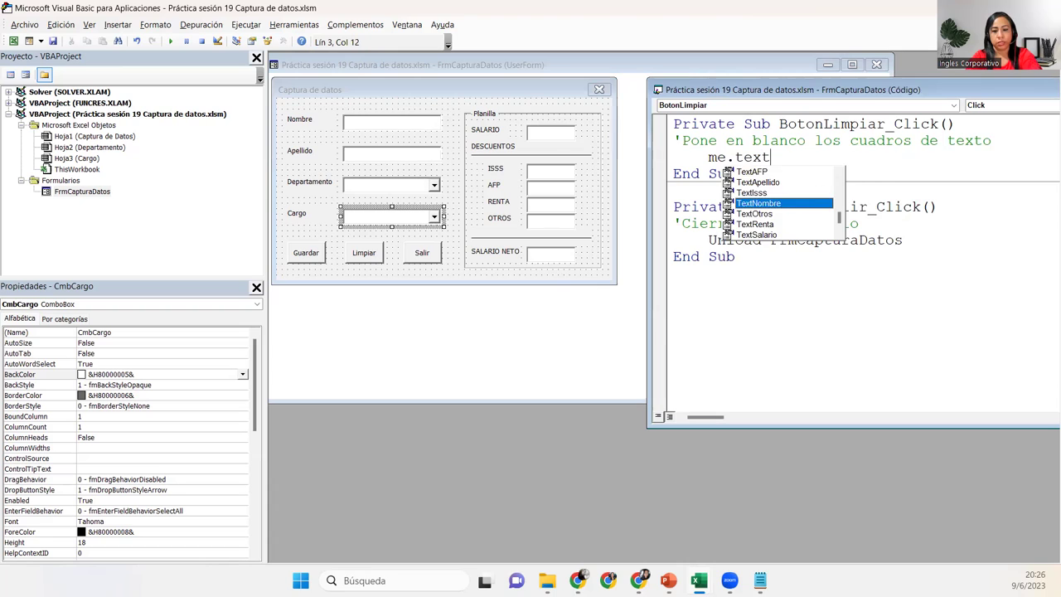
pyautogui.write('.textNombr')
pyautogui.press('Tab')
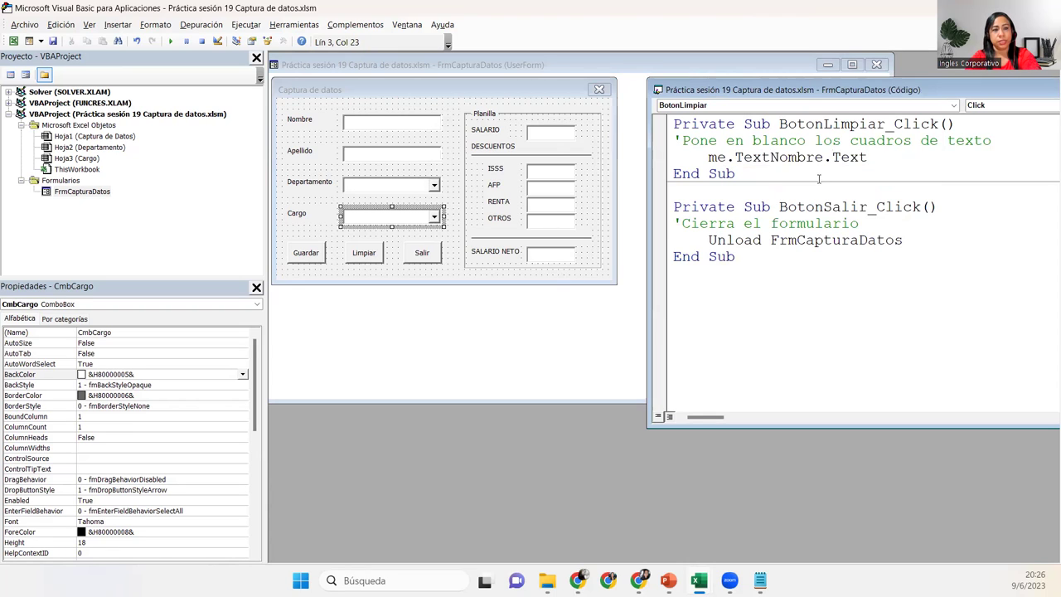
pyautogui.write('= empty')
pyautogui.press('Return')
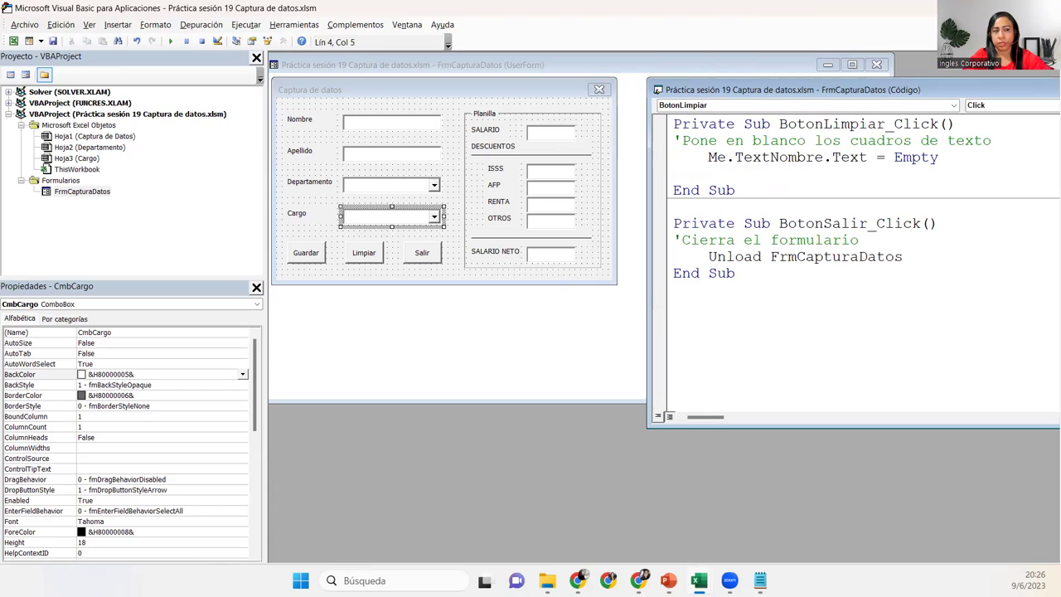
# Add Me.TextApellido.Text = Empty on the next line
pyautogui.write('me.text')
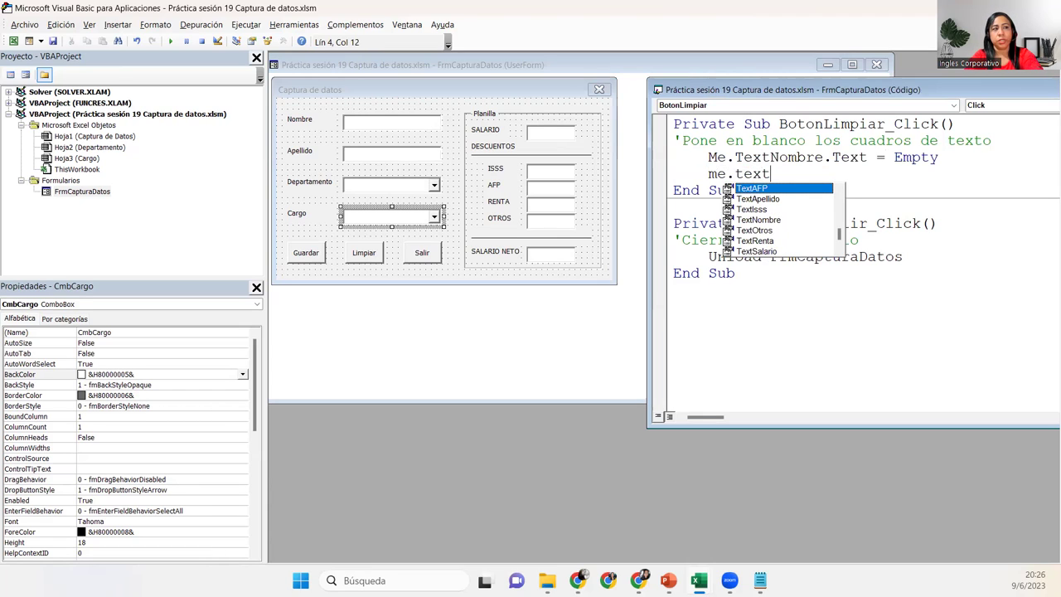
pyautogui.write('ap')
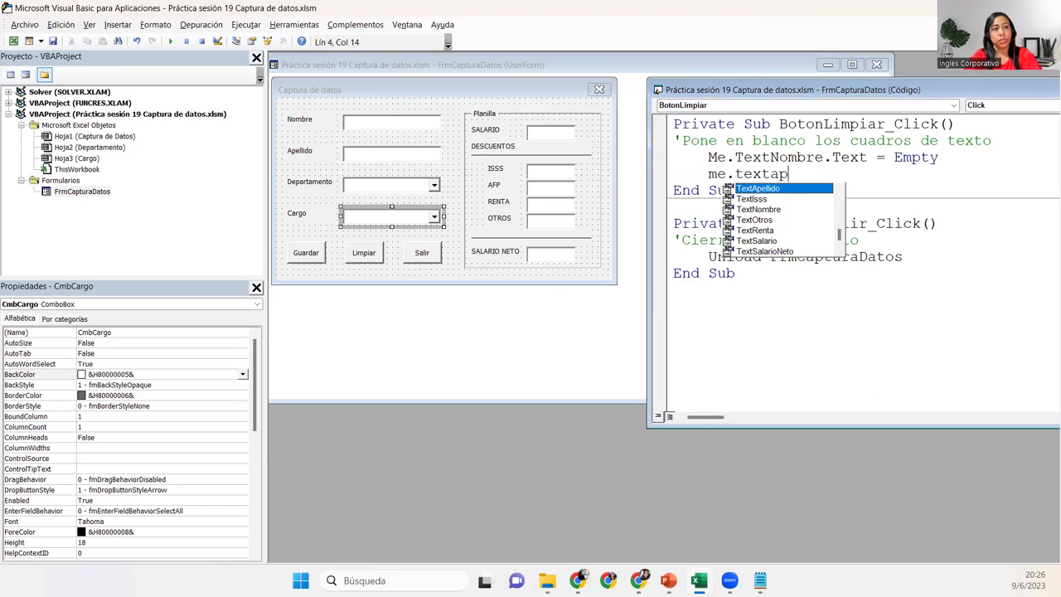
pyautogui.press('Tab')
pyautogui.write(',')
pyautogui.press('BackSpace')
pyautogui.write('.te')
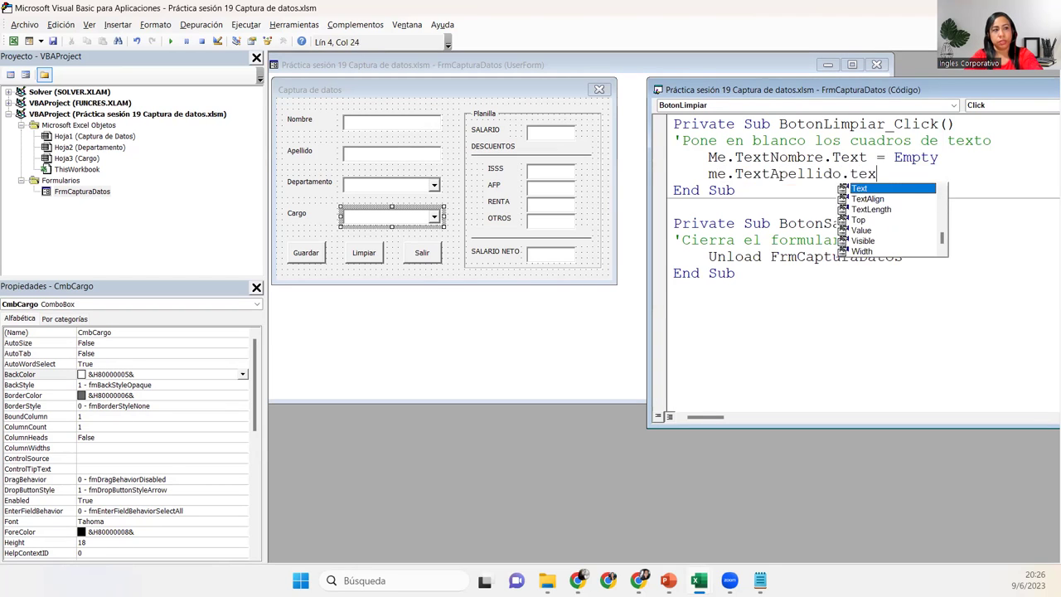
pyautogui.press('Tab')
pyautogui.write(')')
pyautogui.press('BackSpace')
pyautogui.write('= empt')
pyautogui.press('Tab')
pyautogui.press('Return')
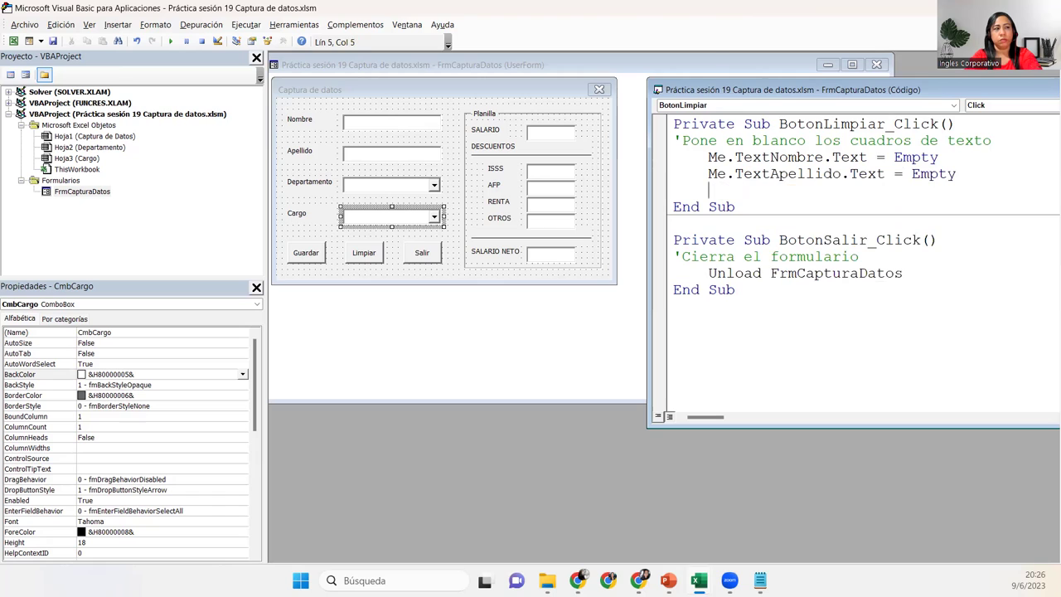
# Add the lines Me.CmbDepto.Text = Empty and Me.CmbCargo.Text = Empty to BotonLimpiar_Click
pyautogui.write('me.cm')
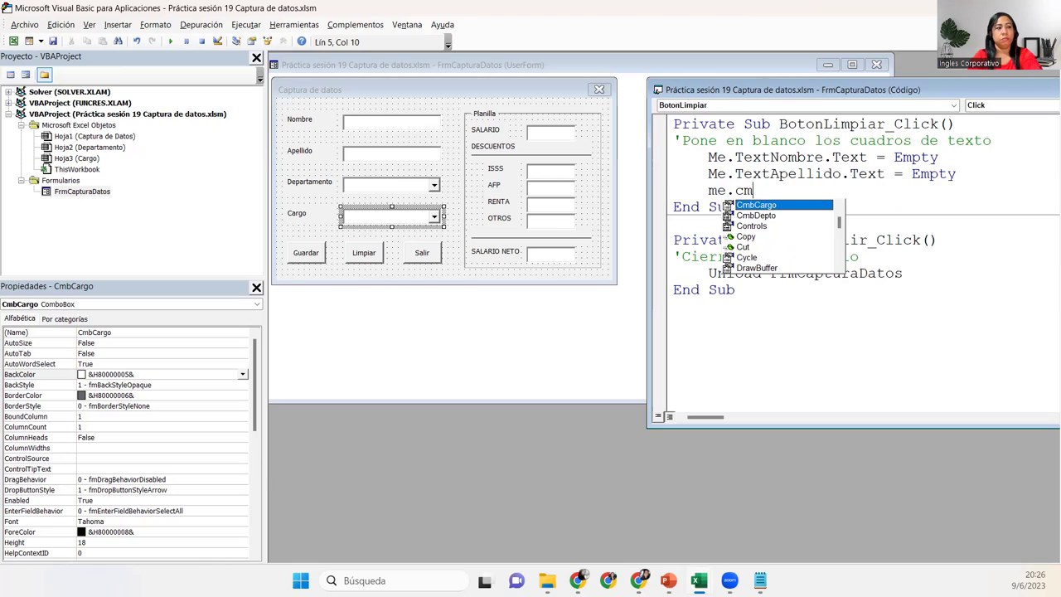
pyautogui.click(756, 215)
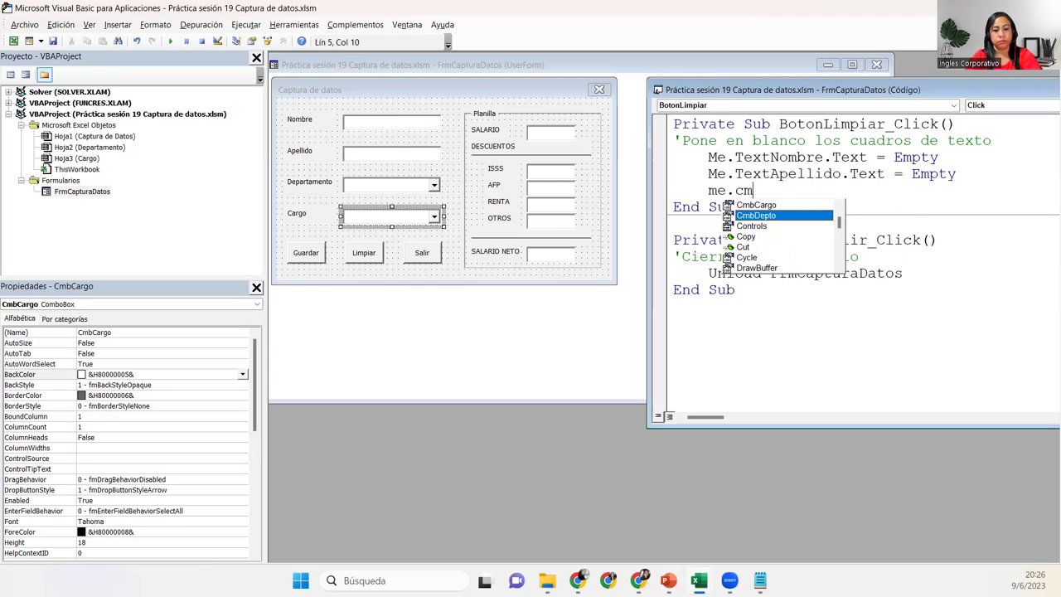
pyautogui.write('.text ')
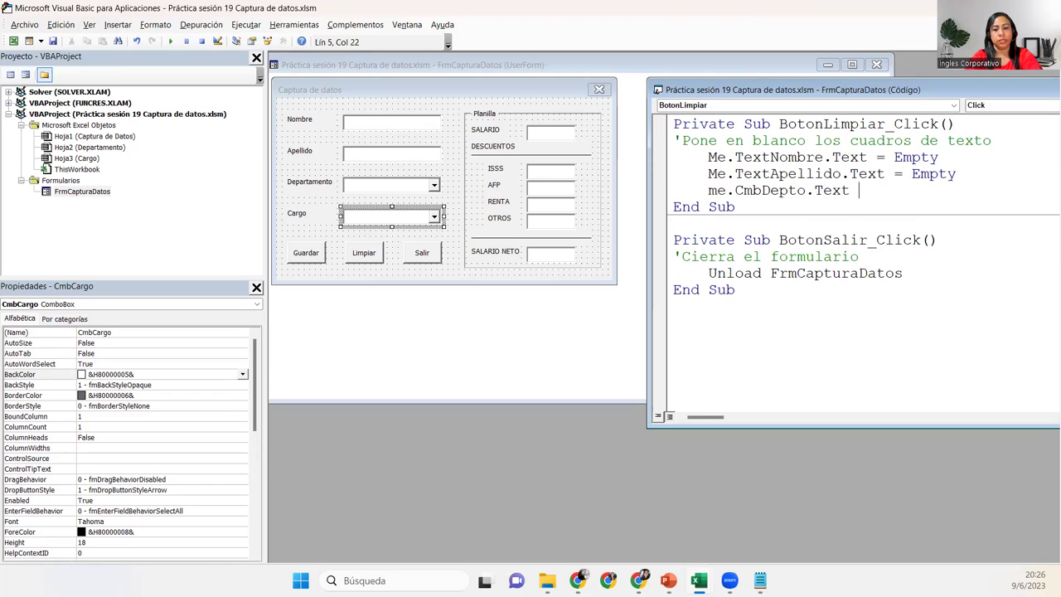
pyautogui.write('= emp')
pyautogui.press('Tab')
pyautogui.press('Return')
pyautogui.write('me.cm')
pyautogui.press('Tab')
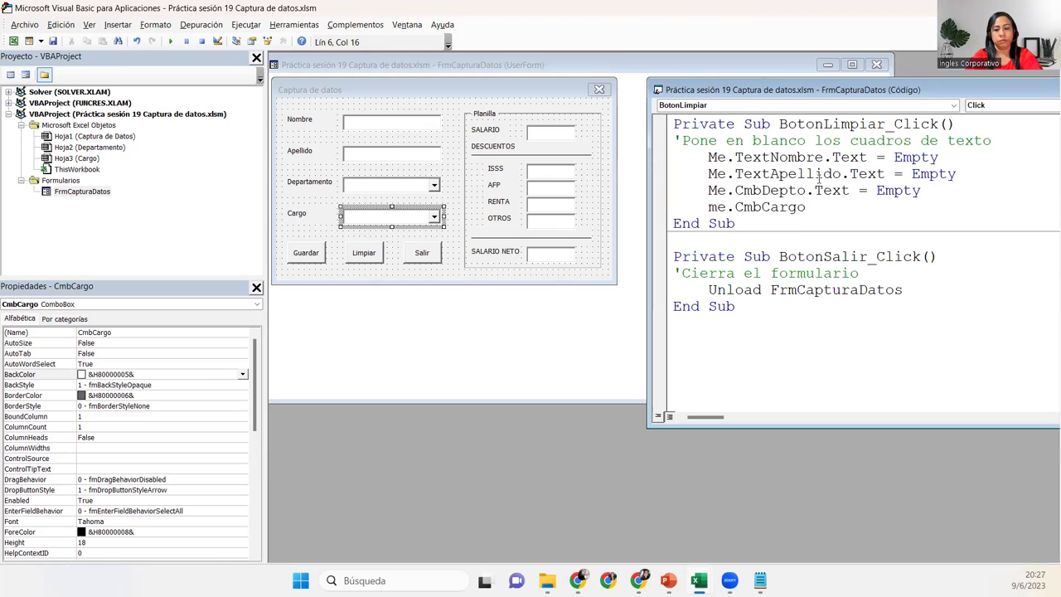
pyautogui.write('.tex')
pyautogui.press('Tab')
pyautogui.write('= emp')
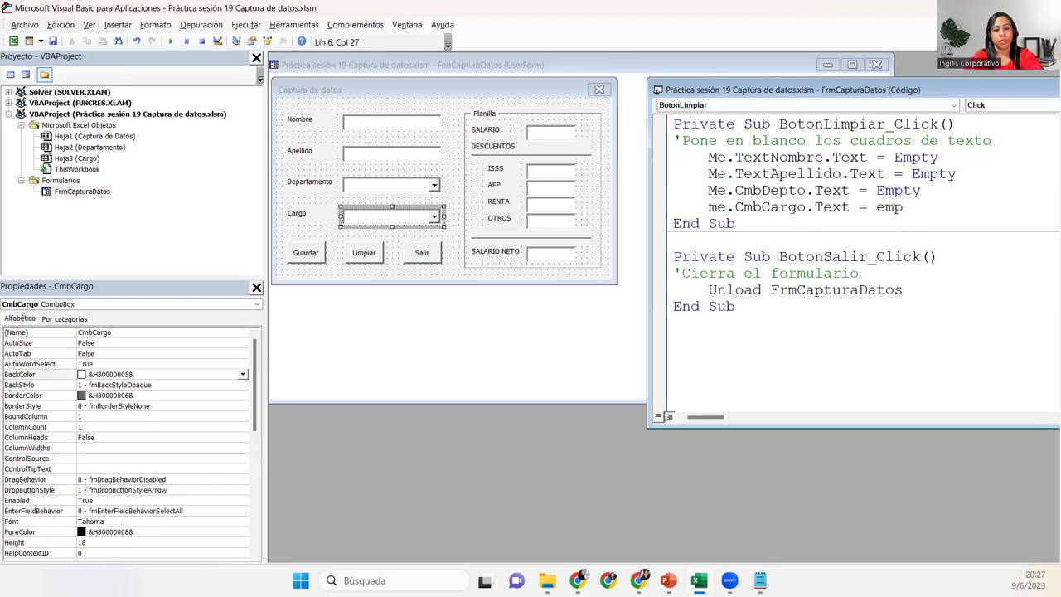
pyautogui.write('ty')
pyautogui.press('Return')
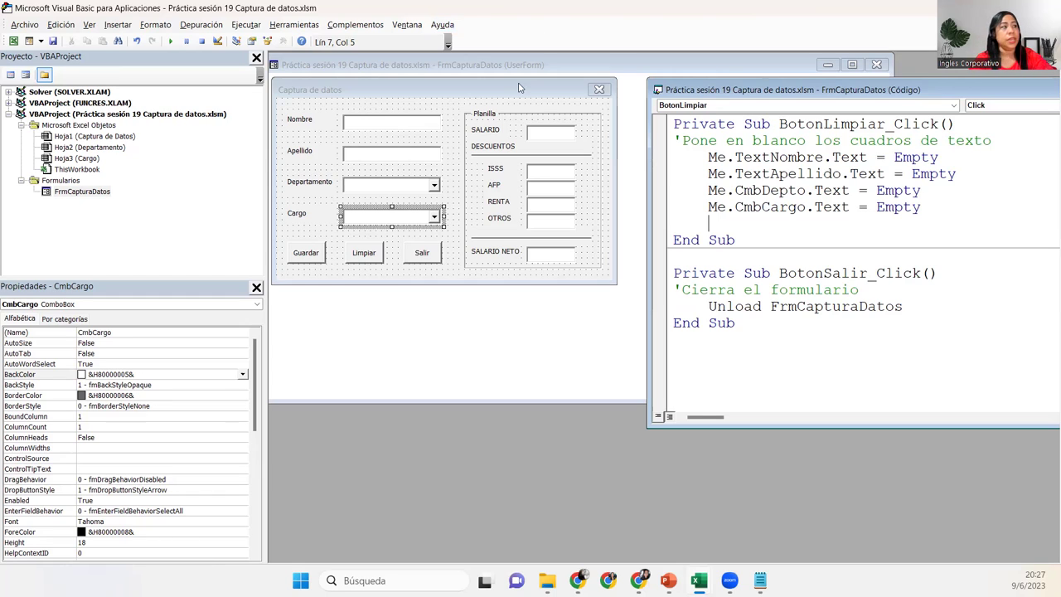
# Add Me.TextSalario.Text = Empty to the Limpiar routine
pyautogui.click(456, 113)
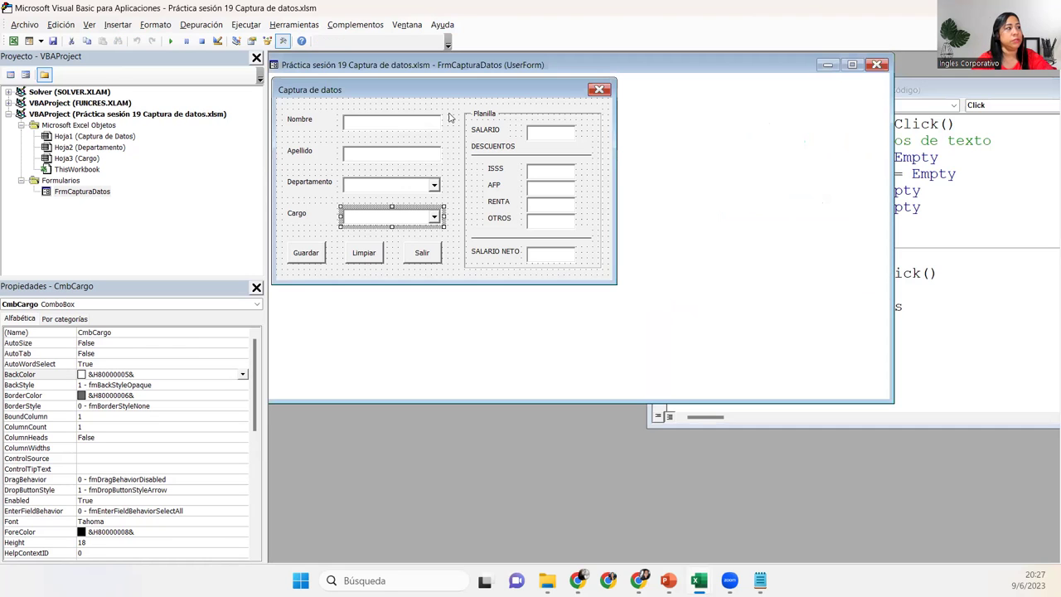
pyautogui.click(455, 252)
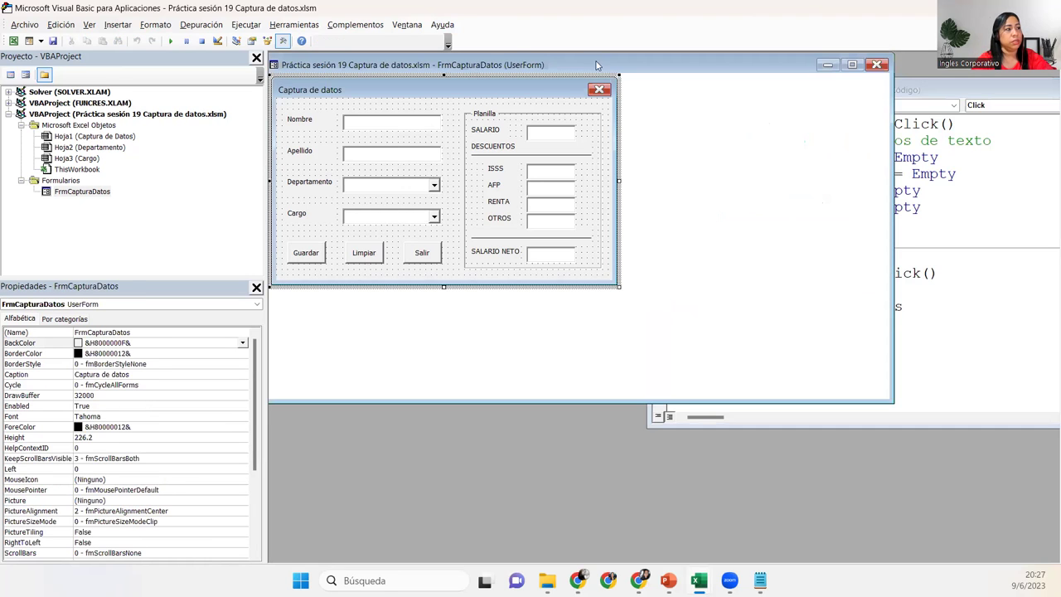
pyautogui.click(959, 290)
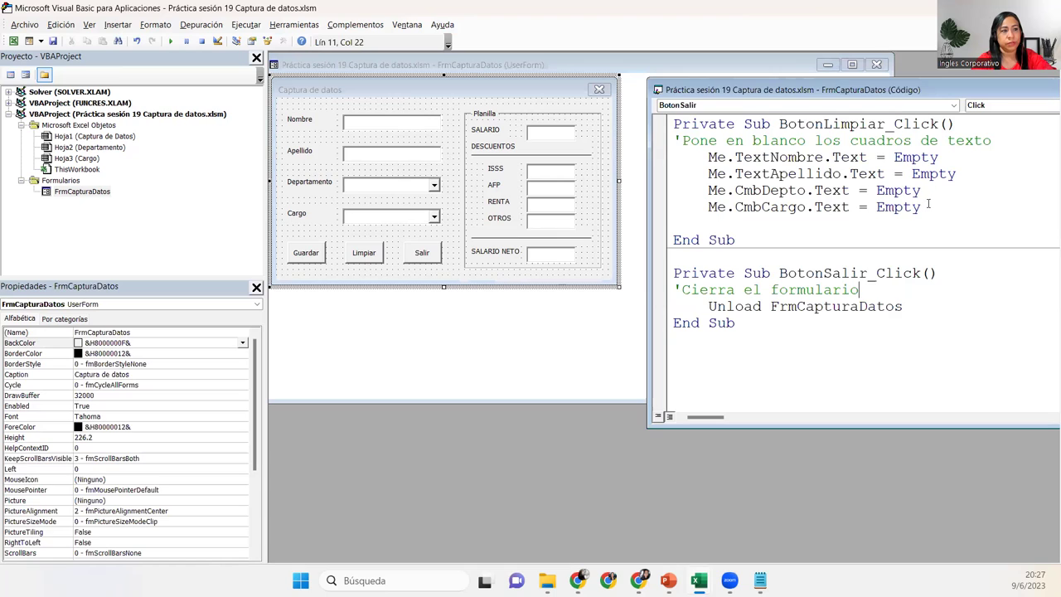
pyautogui.click(715, 223)
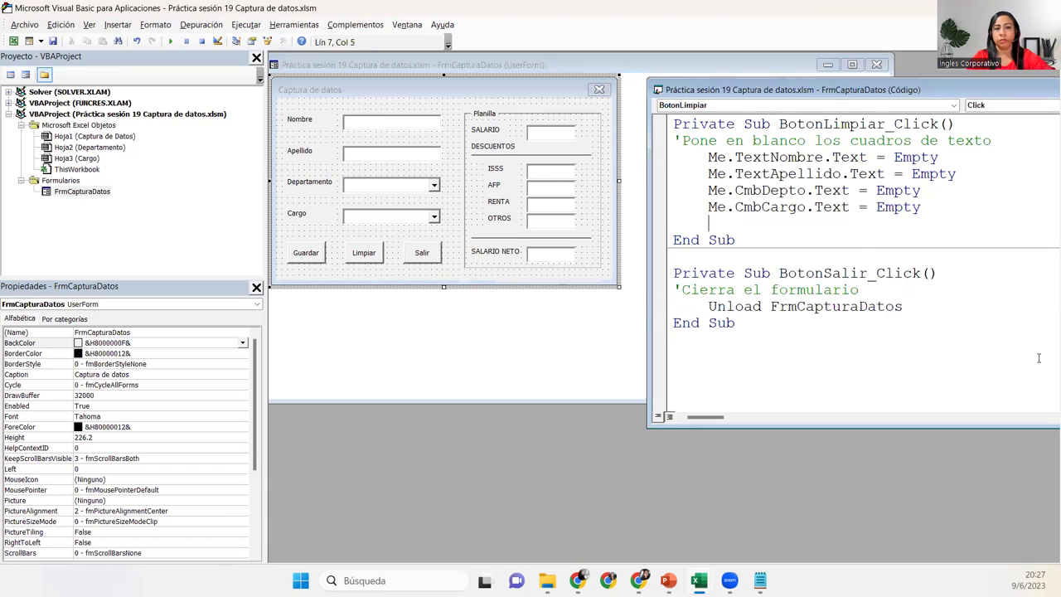
pyautogui.write('me.tex')
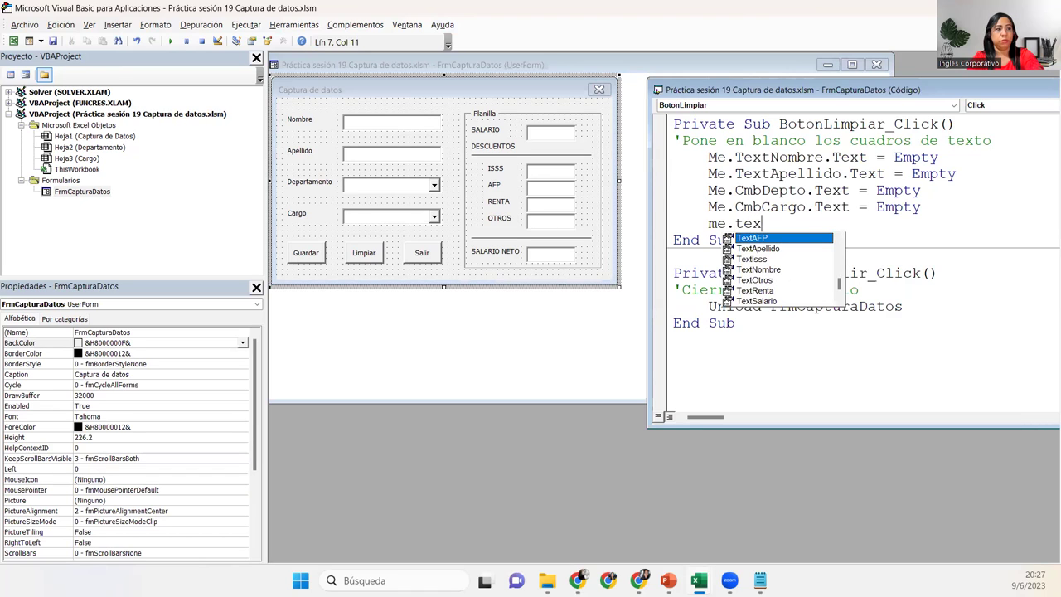
pyautogui.press('Down')
pyautogui.press('Down')
pyautogui.press('Down')
pyautogui.press('Down')
pyautogui.press('Down')
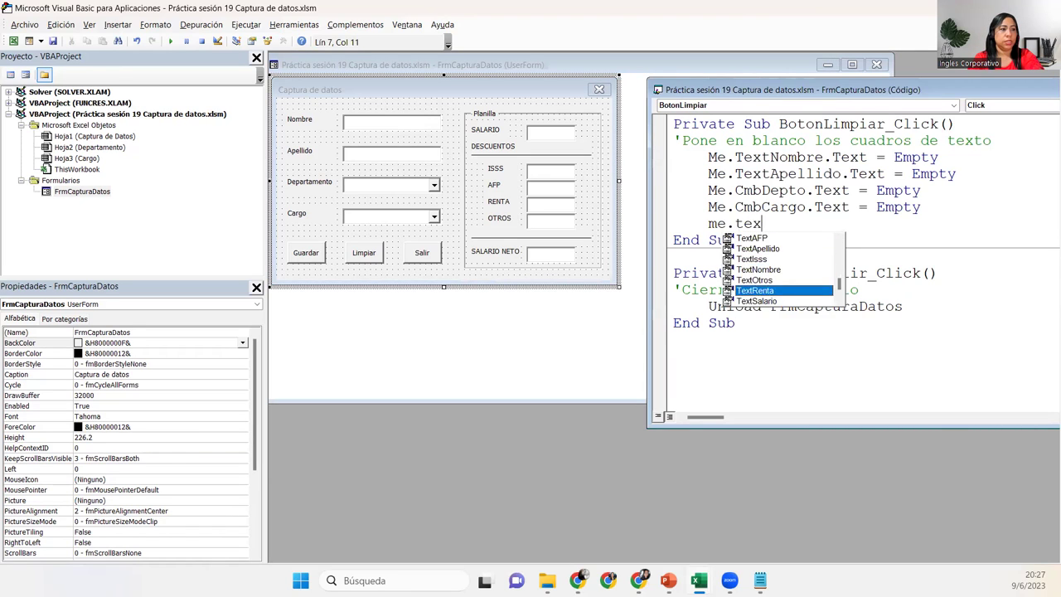
pyautogui.press('Down')
pyautogui.press('Tab')
pyautogui.write('.te')
pyautogui.press('Tab')
pyautogui.write('=')
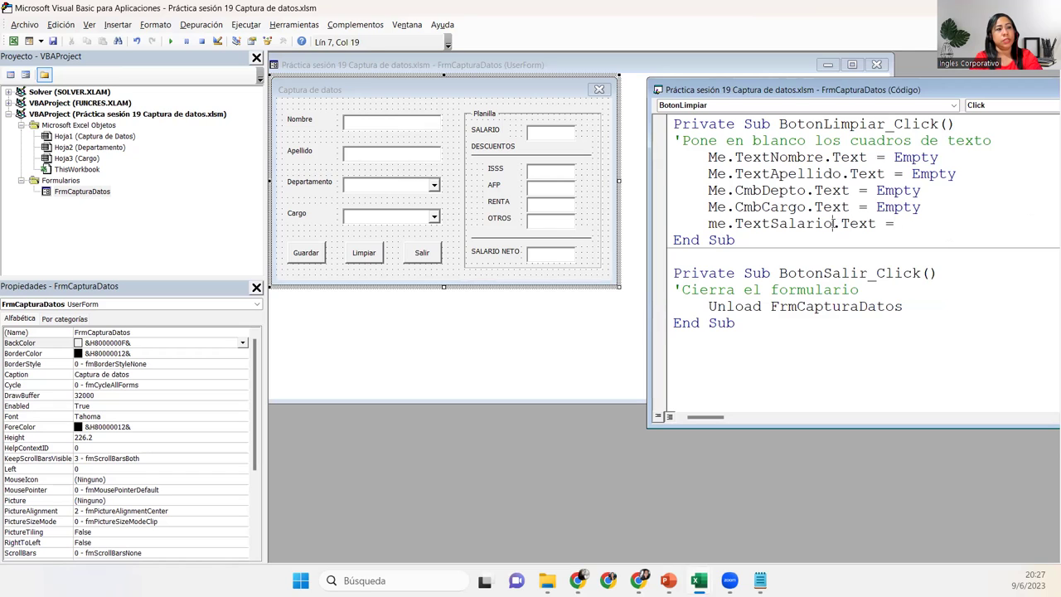
pyautogui.moveTo(831, 224); pyautogui.dragTo(885, 226)
pyautogui.click(911, 223)
pyautogui.hotkey('ctrl', 'space')
pyautogui.write('empty')
pyautogui.press('Tab')
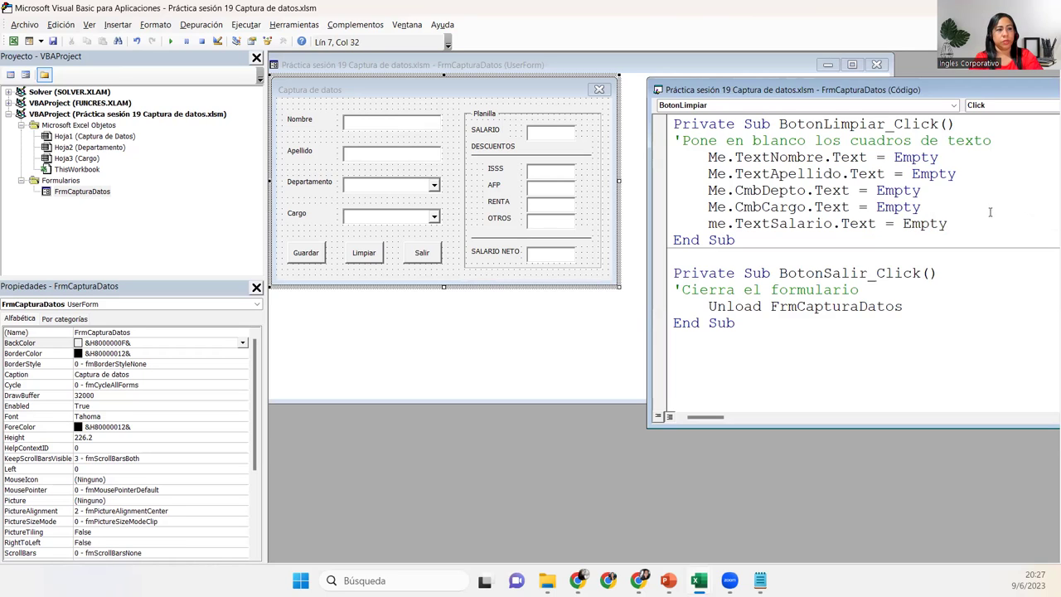
pyautogui.moveTo(956, 224); pyautogui.dragTo(833, 225)
pyautogui.hotkey('ctrl', 'c')
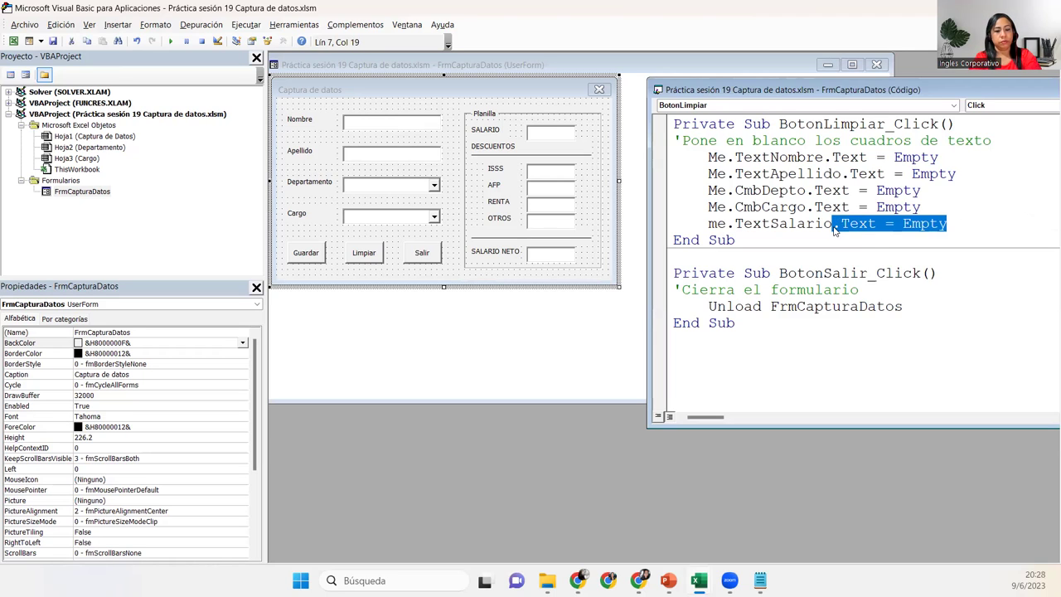
pyautogui.click(948, 224)
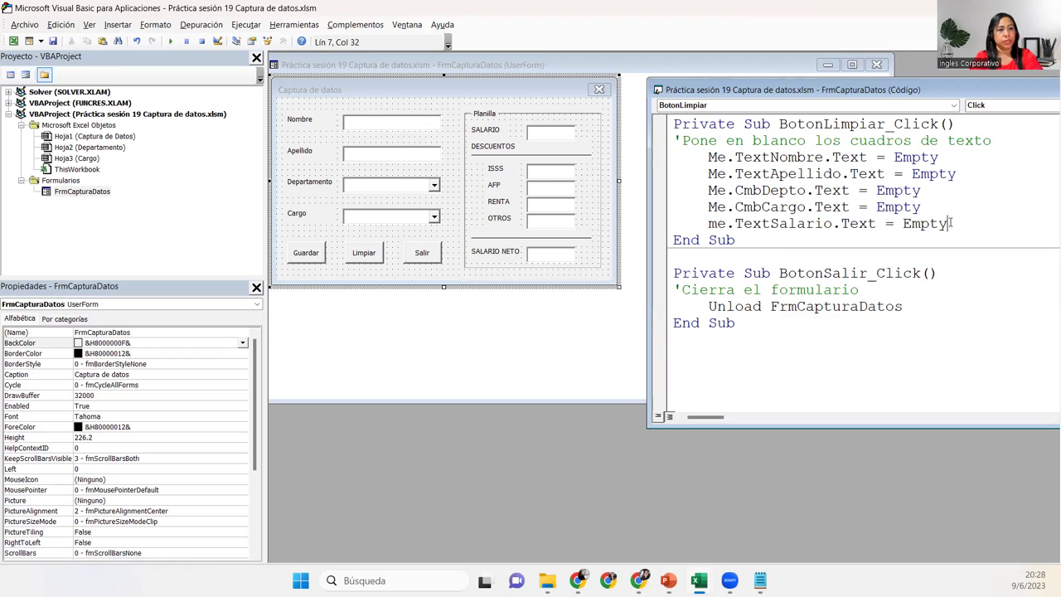
pyautogui.press('Return')
# Add clearing lines for TextIsss and Me.TextAFP.Text = Empty
pyautogui.write('me.texi')
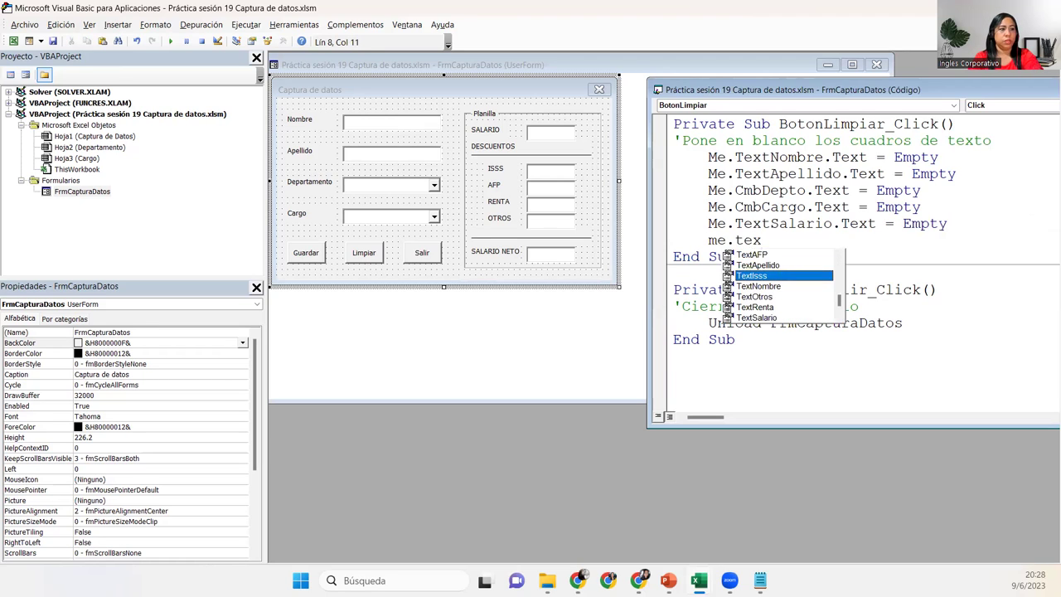
pyautogui.press('Tab')
pyautogui.hotkey('ctrl', 'v')
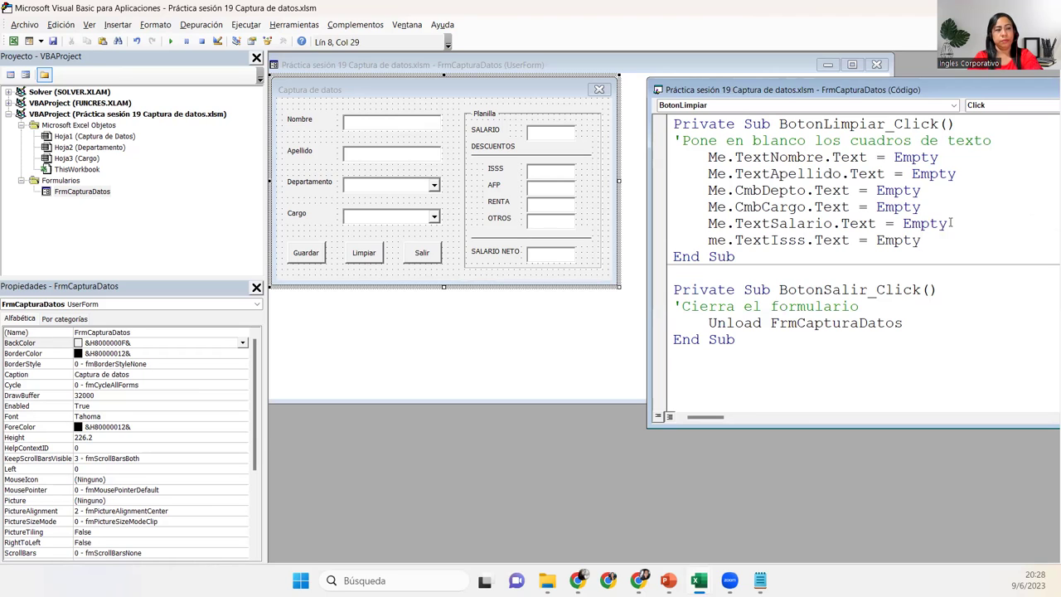
pyautogui.press('Return')
pyautogui.write('Me.')
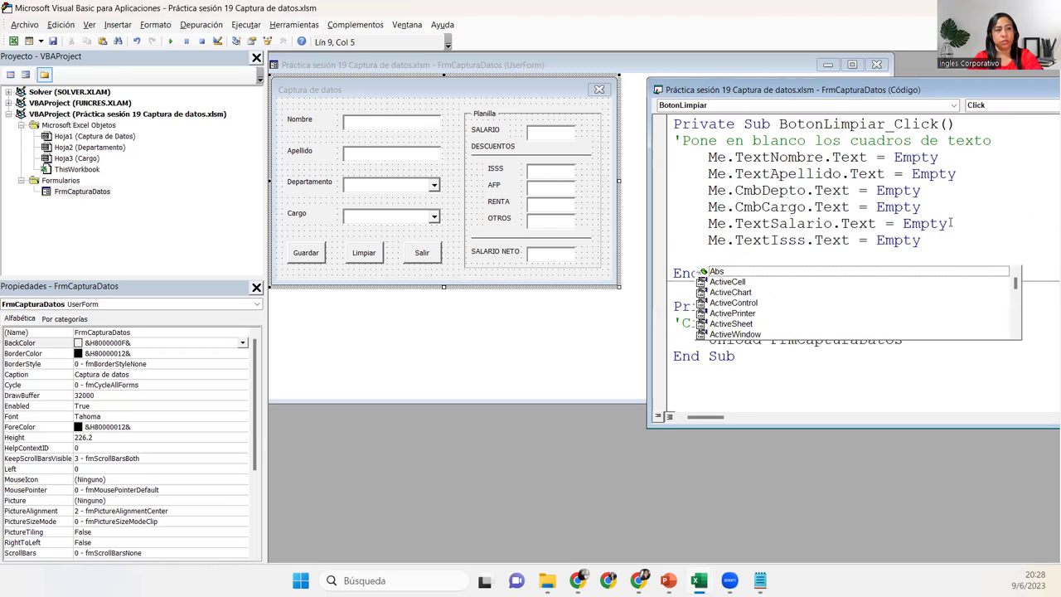
pyautogui.press('Escape')
pyautogui.hotkey('ctrl', 'j')
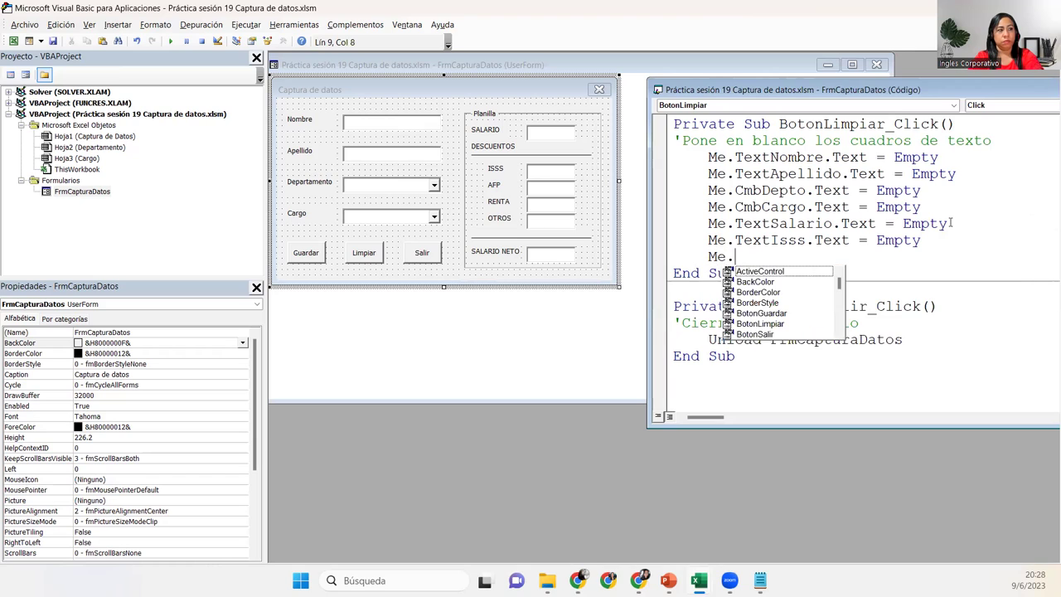
pyautogui.write('TextAFP')
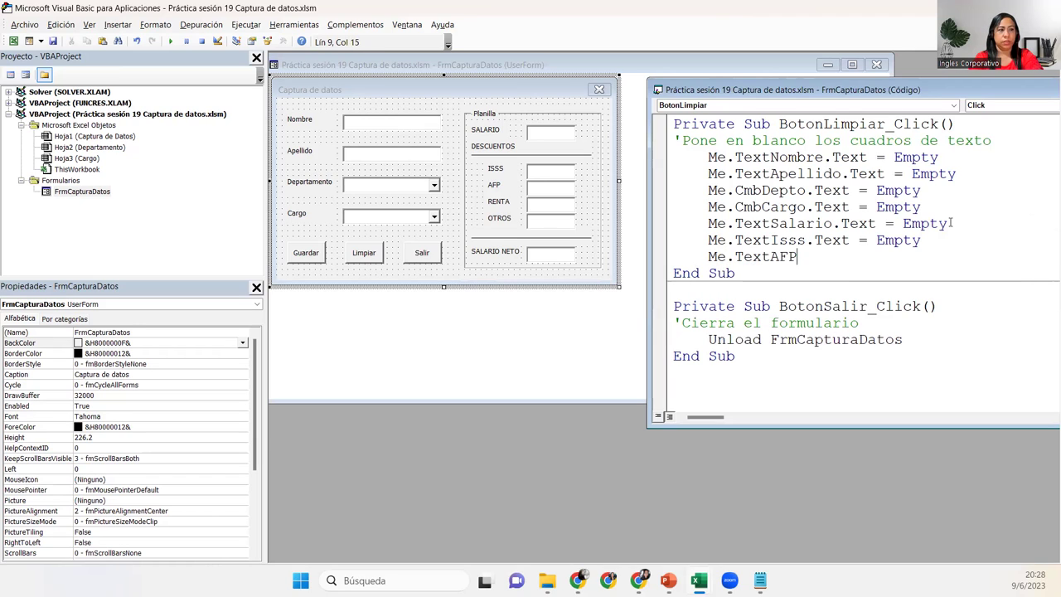
pyautogui.write('.Text = Empty')
pyautogui.press('Return')
# Add Me.TextRenta.Text = Empty and Me.TextOtros.Text = Empty lines
pyautogui.write('me.tex')
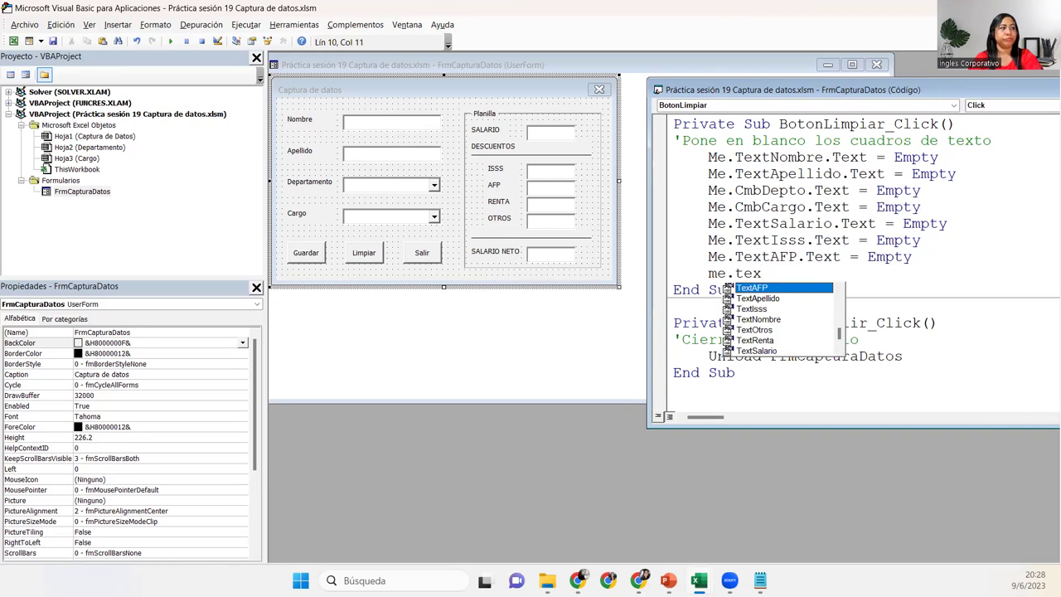
pyautogui.press('Down')
pyautogui.press('Down')
pyautogui.press('Down')
pyautogui.press('Down')
pyautogui.press('Down')
pyautogui.press('Tab')
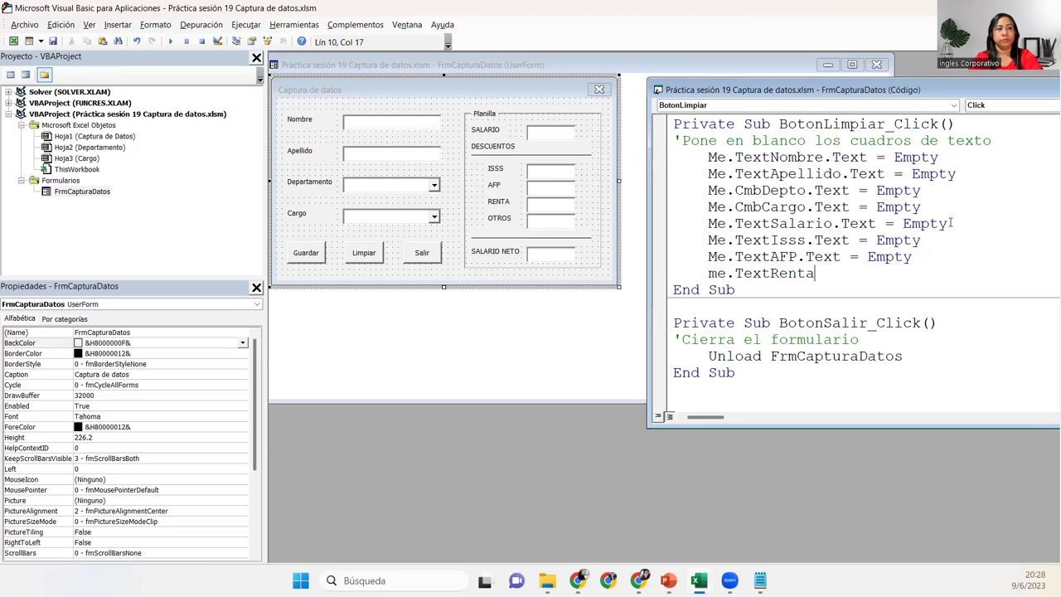
pyautogui.write('.Text = Empty')
pyautogui.press('Return')
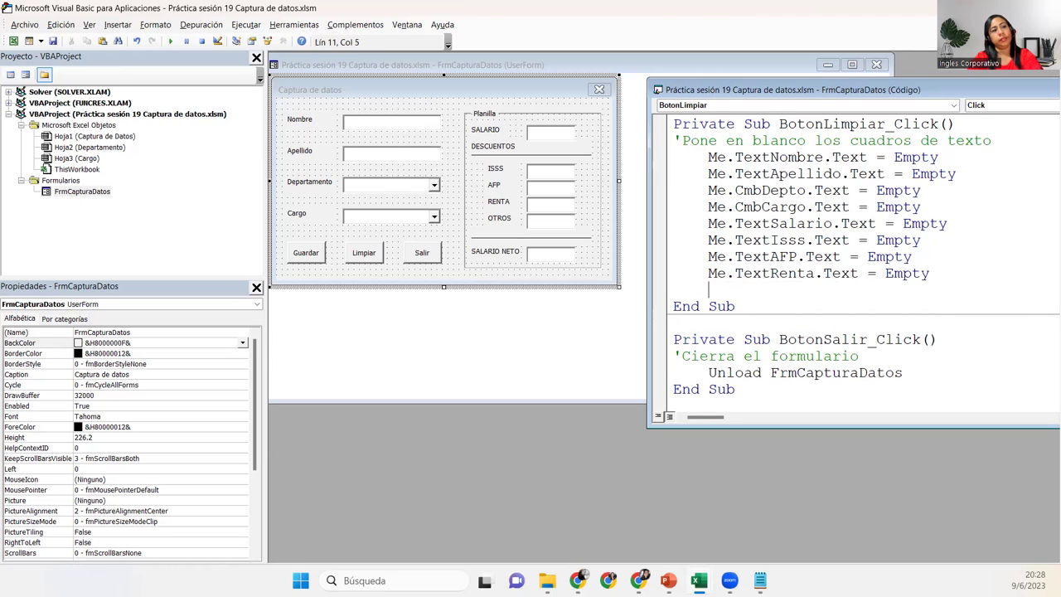
pyautogui.write('me.tex')
pyautogui.press('Down')
pyautogui.press('Down')
pyautogui.press('Down')
pyautogui.press('Down')
pyautogui.press('Tab')
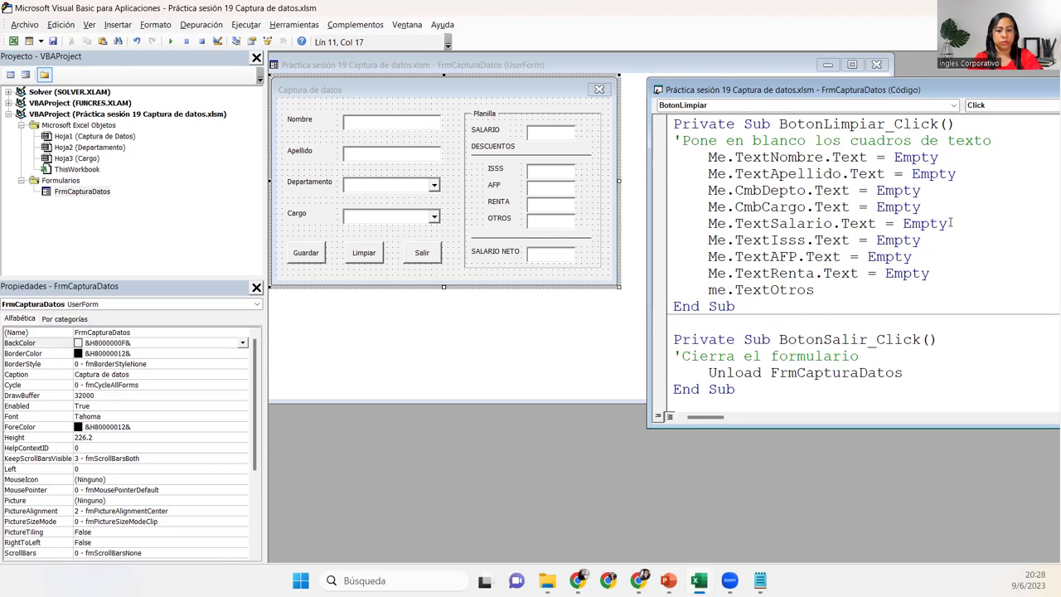
pyautogui.write('.Text = Empty')
pyautogui.press('Return')
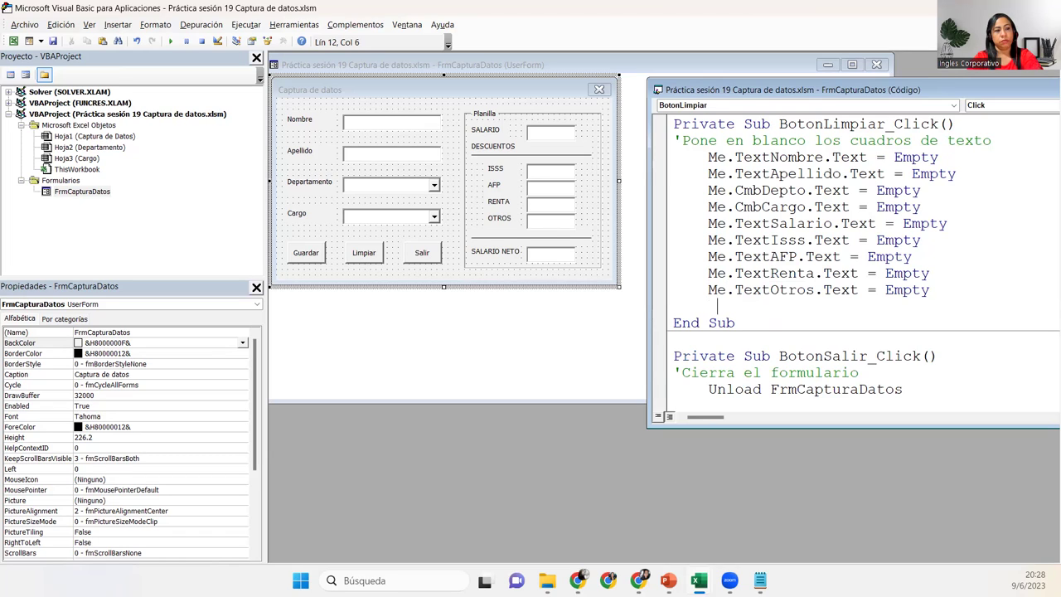
# Add Me.TextSalarioNeto.Text = Empty as the last clearing line
pyautogui.hotkey('ctrl', 'space')
pyautogui.write('me')
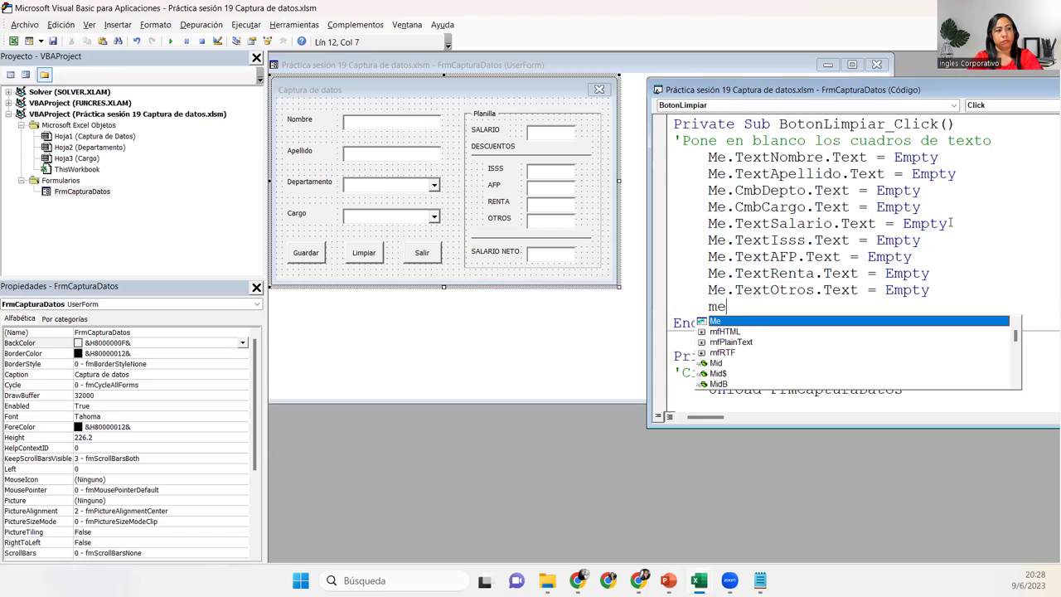
pyautogui.write('.text')
pyautogui.press('Down')
pyautogui.press('Down')
pyautogui.press('Down')
pyautogui.press('Down')
pyautogui.press('Down')
pyautogui.press('Down')
pyautogui.press('Down')
pyautogui.press('Tab')
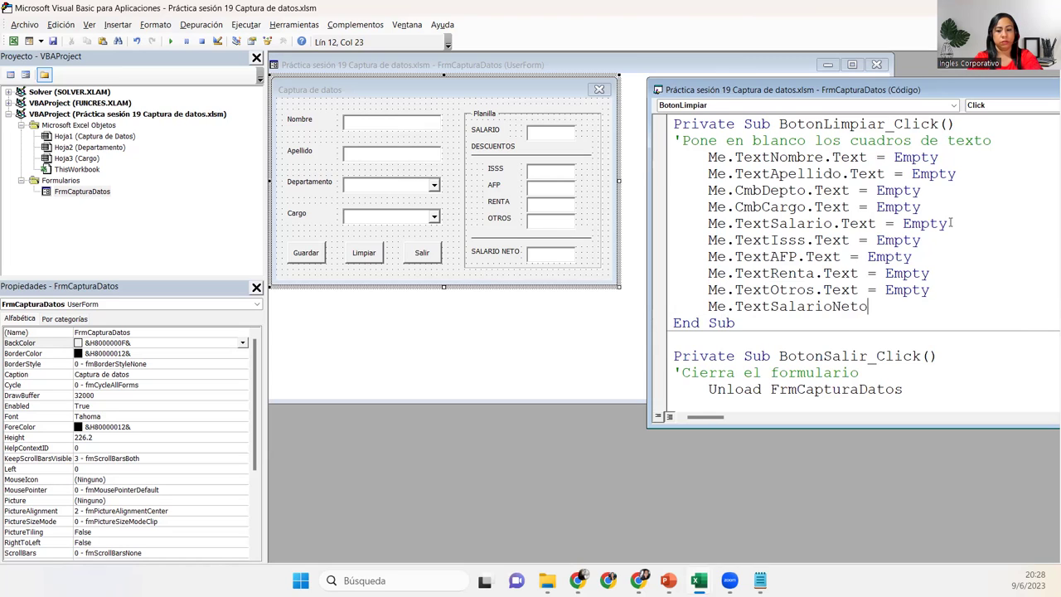
pyautogui.write('.Text = Empty')
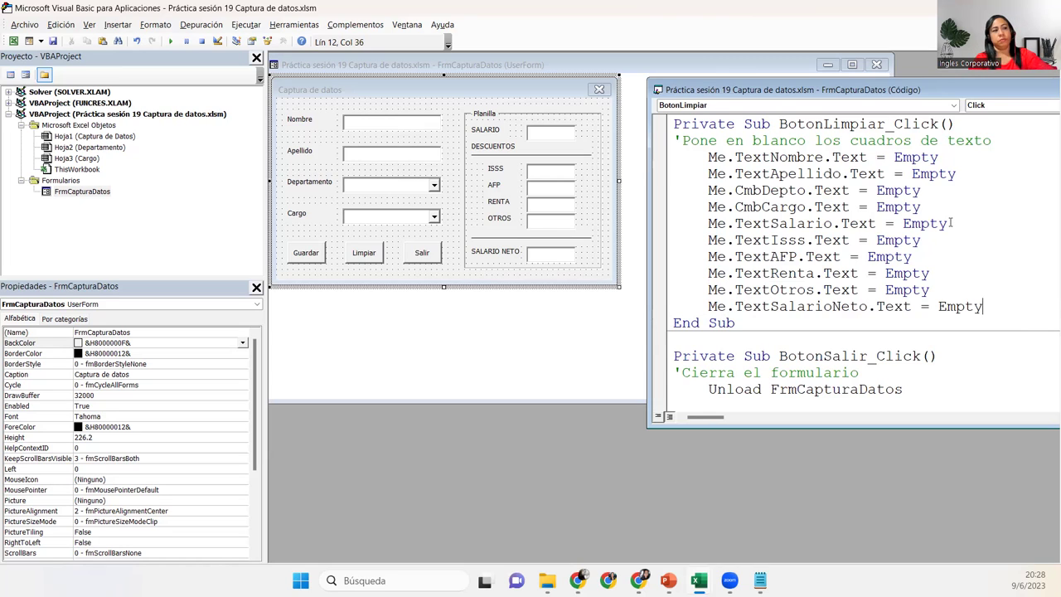
pyautogui.press('Return')
pyautogui.press('Return')
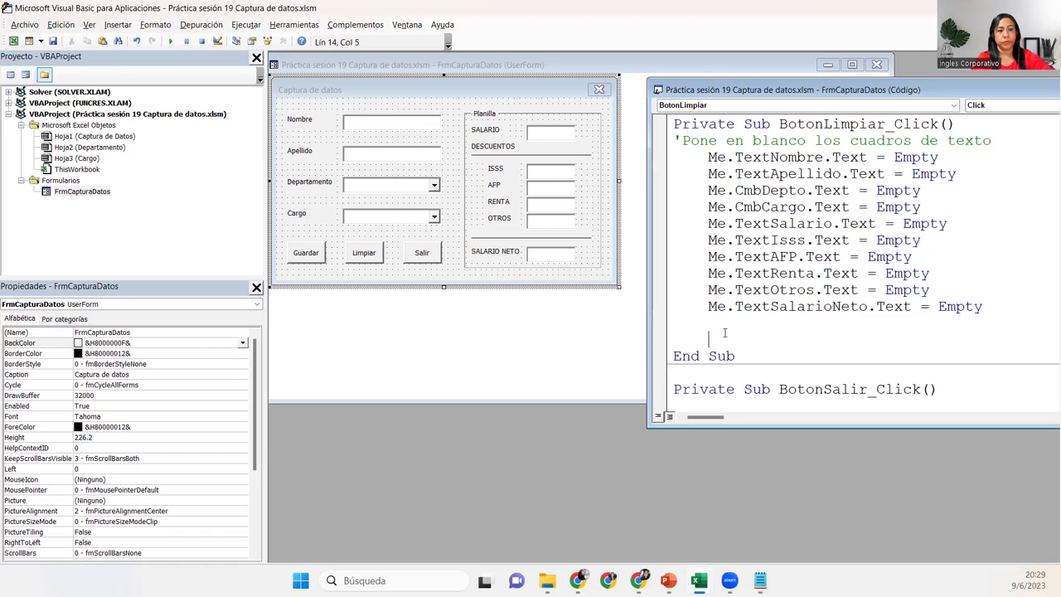
# Add the comment 'Se ubica en el primer cuadro de texto' before End Sub
pyautogui.press('BackSpace')
pyautogui.write("'")
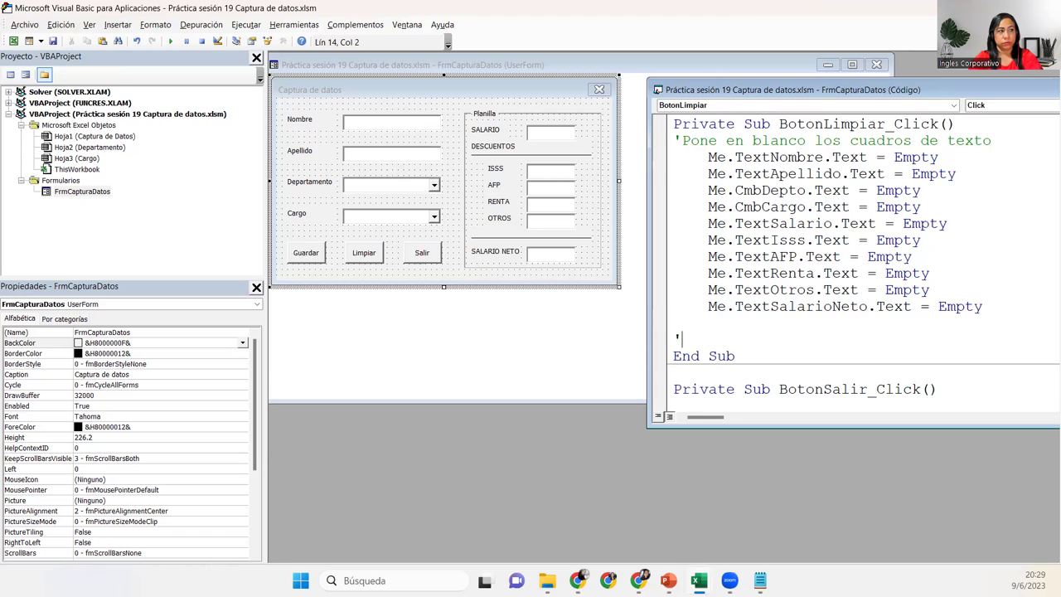
pyautogui.write('Se ubica en el primer cuadro de texto')
pyautogui.press('Return')
# Add the indented line Me.TextNombre.SetFocus below the comment, followed by a blank line
pyautogui.press('Tab')
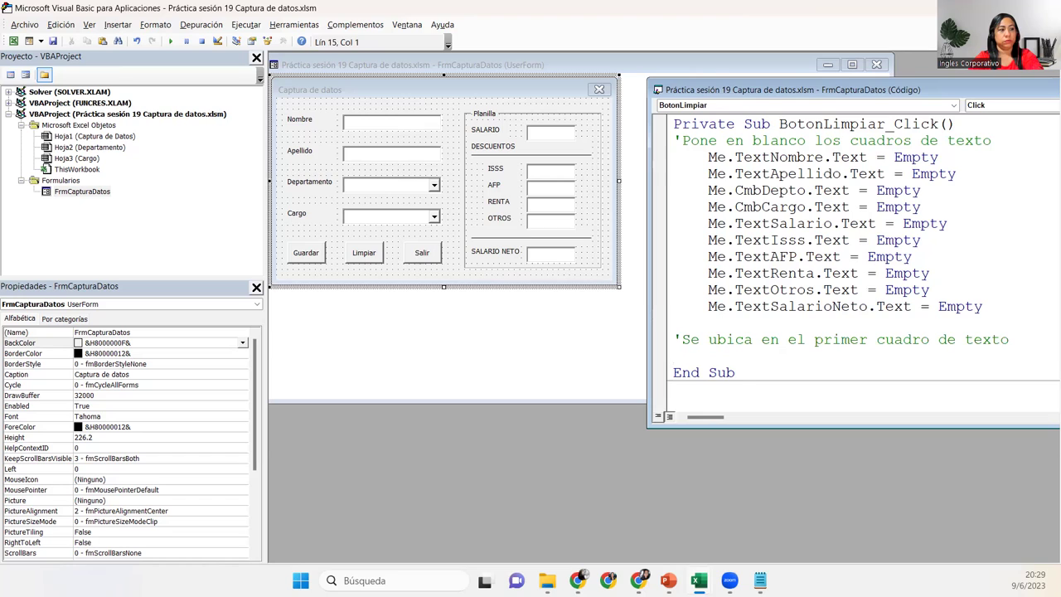
pyautogui.write('me')
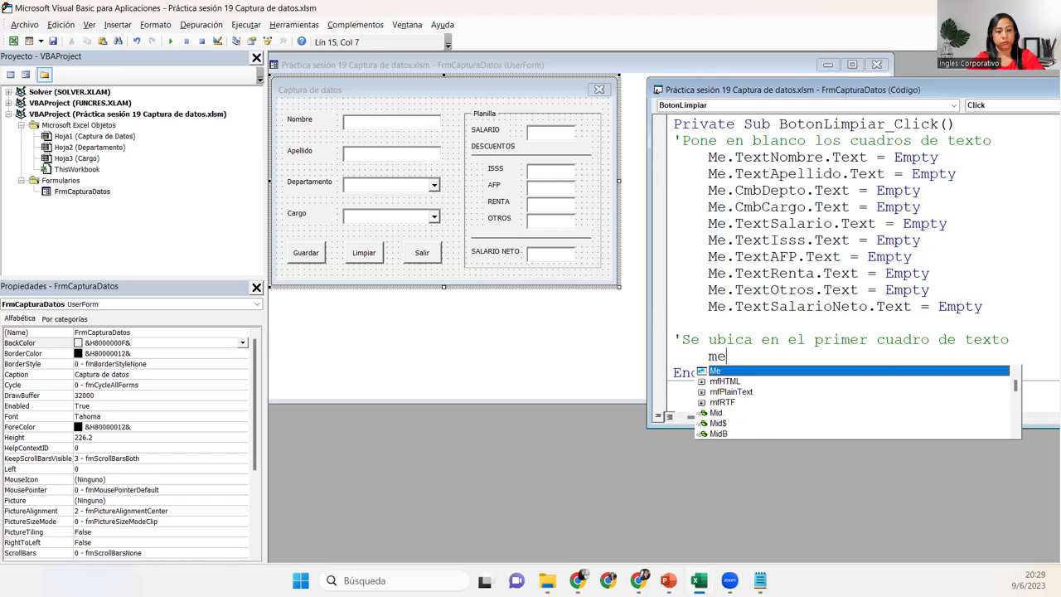
pyautogui.write('te')
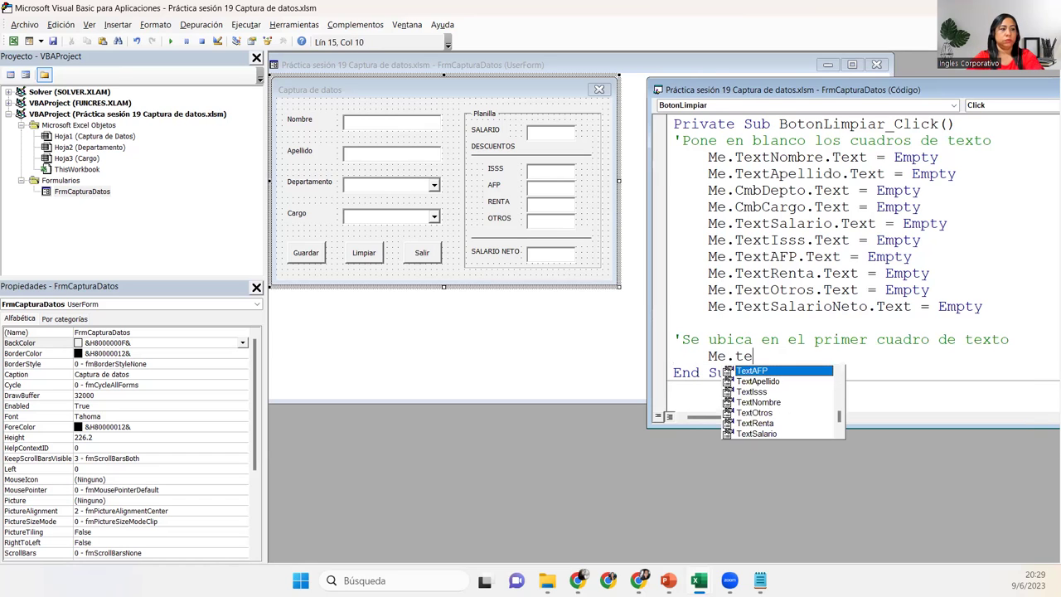
pyautogui.press('Down')
pyautogui.press('Down')
pyautogui.press('Down')
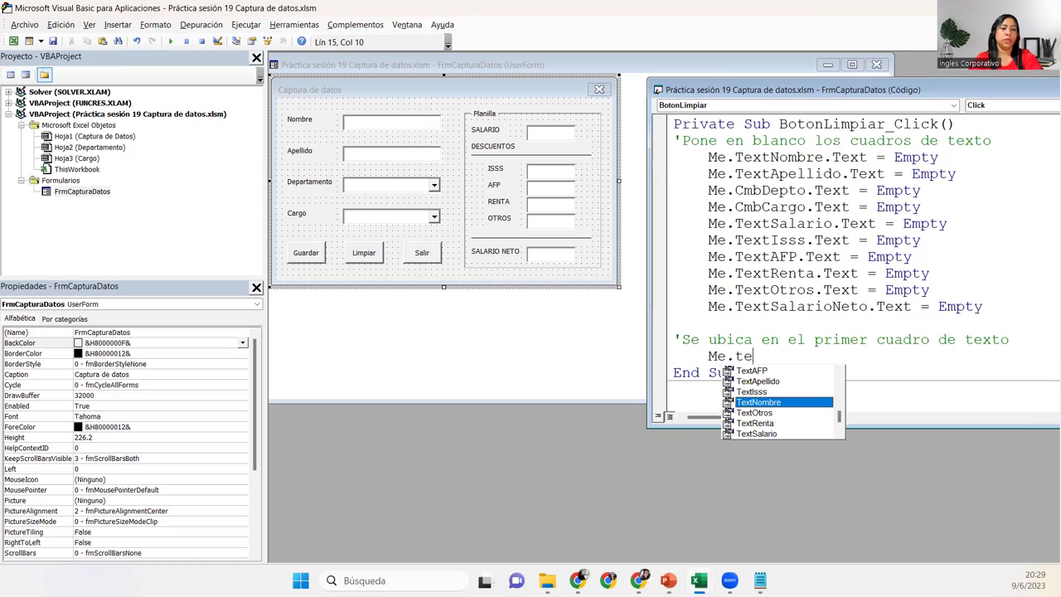
pyautogui.write('.se')
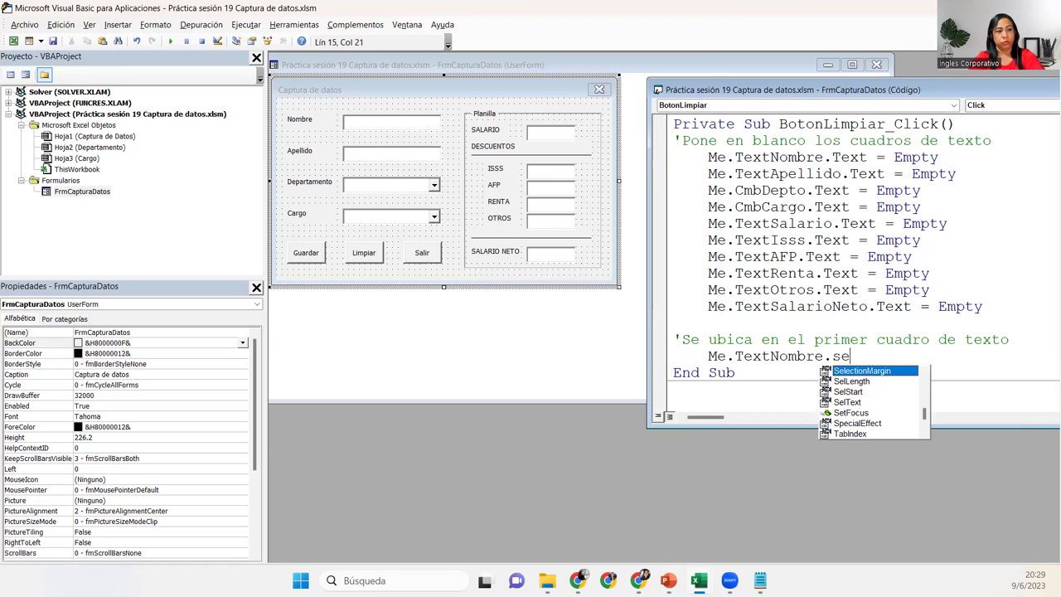
pyautogui.write('tf')
pyautogui.press('Tab')
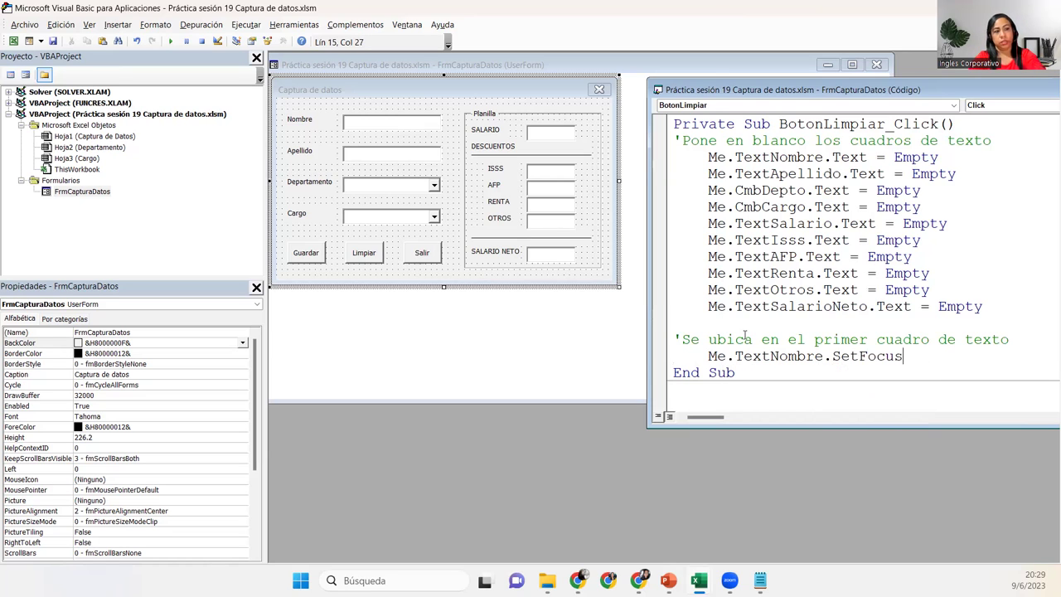
pyautogui.press('Return')
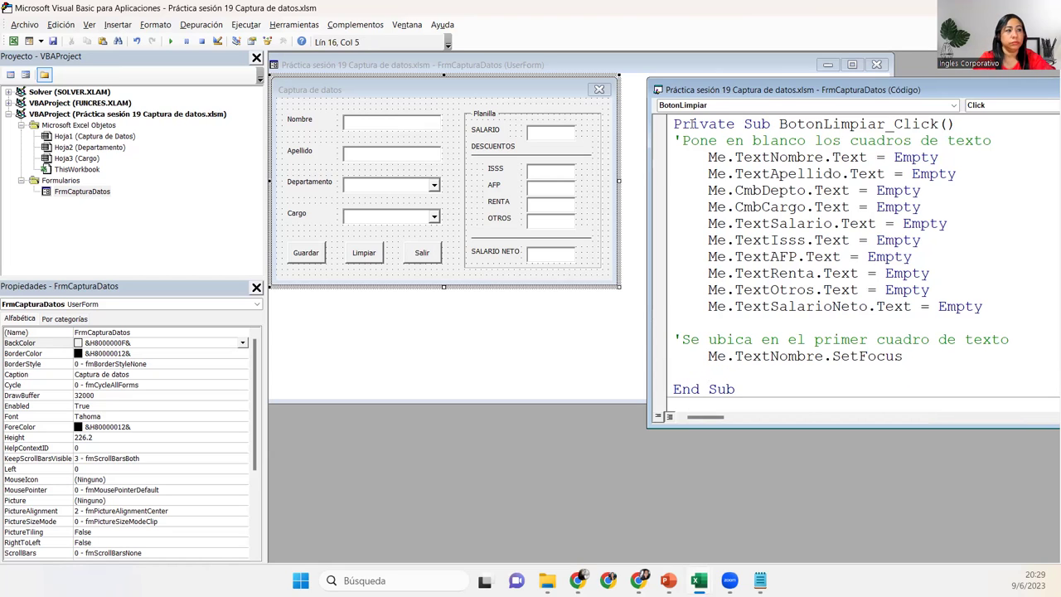
# Insert a blank line above BotonLimpiar_Click's first comment and move the code window left
pyautogui.click(674, 140)
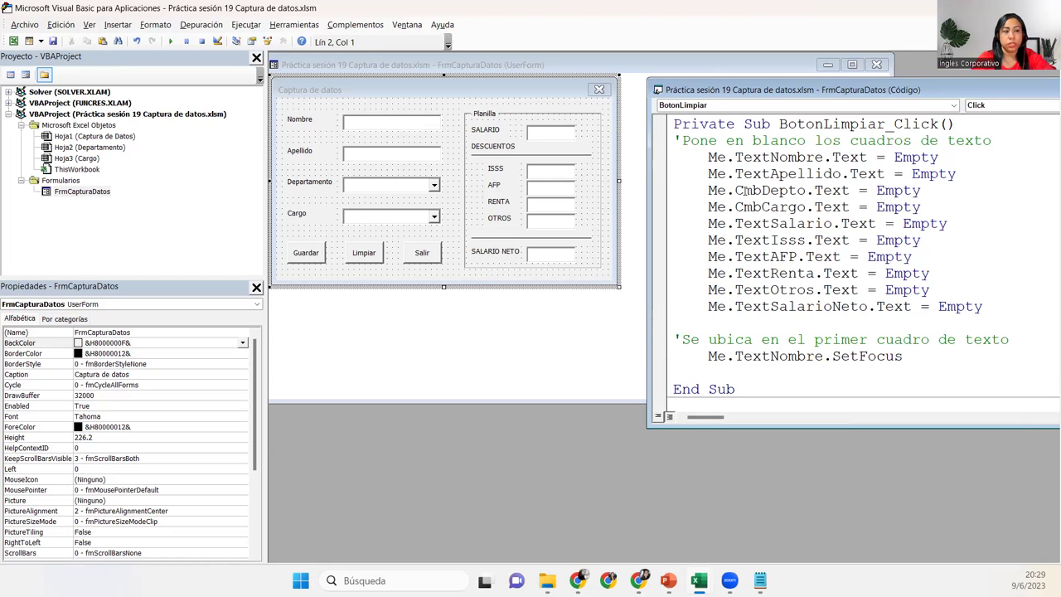
pyautogui.press('Return')
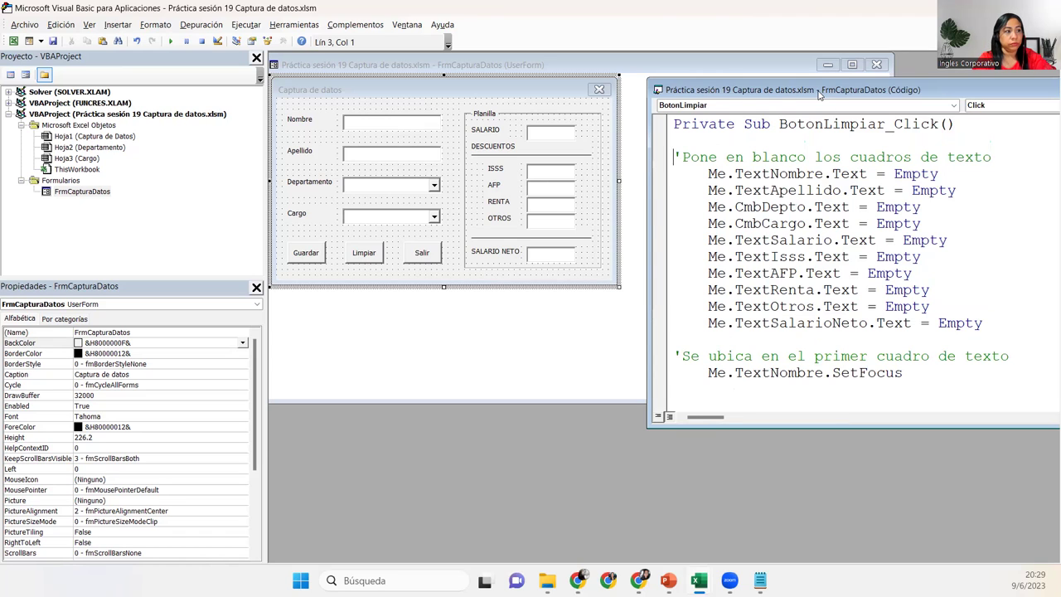
pyautogui.moveTo(819, 94); pyautogui.dragTo(605, 93)
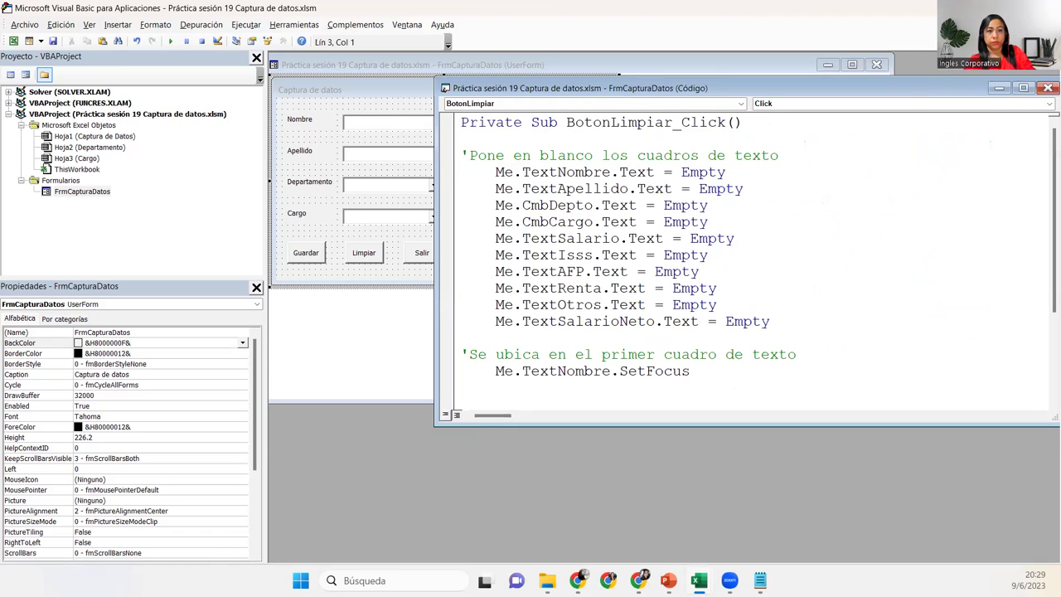
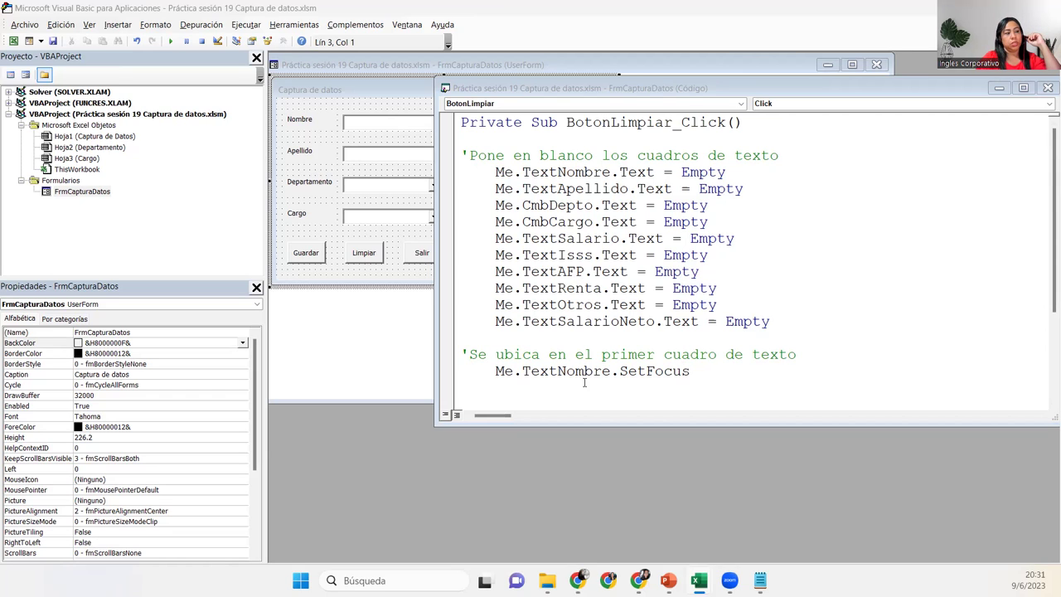
# Highlight the .SetFocus statement in BotonLimpiar_Click, then run the UserForm with Run Sub/UserForm
pyautogui.click(615, 372)
pyautogui.moveTo(614, 372); pyautogui.dragTo(700, 374)
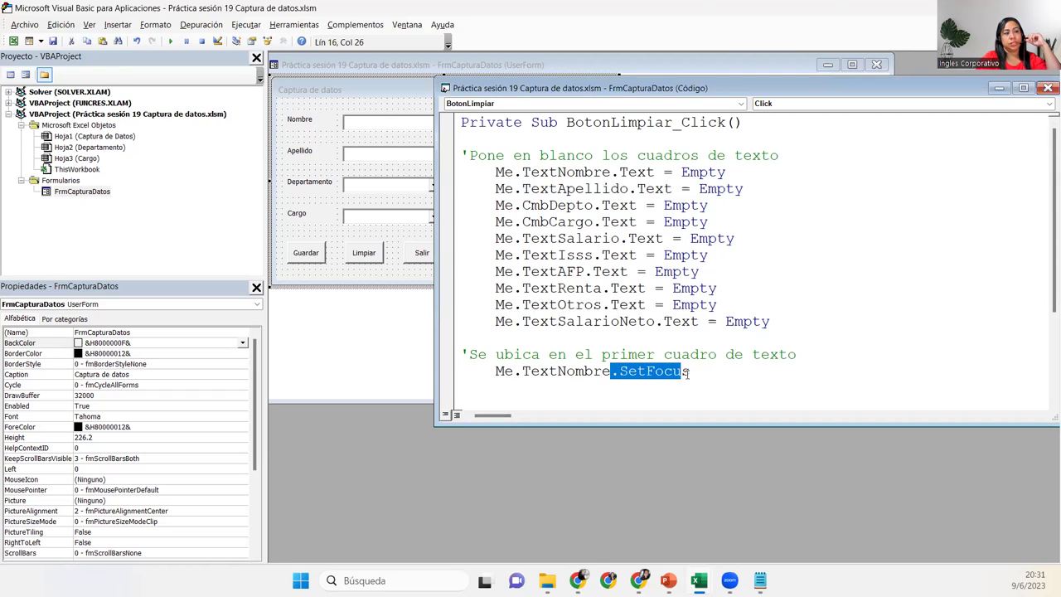
pyautogui.click(700, 374)
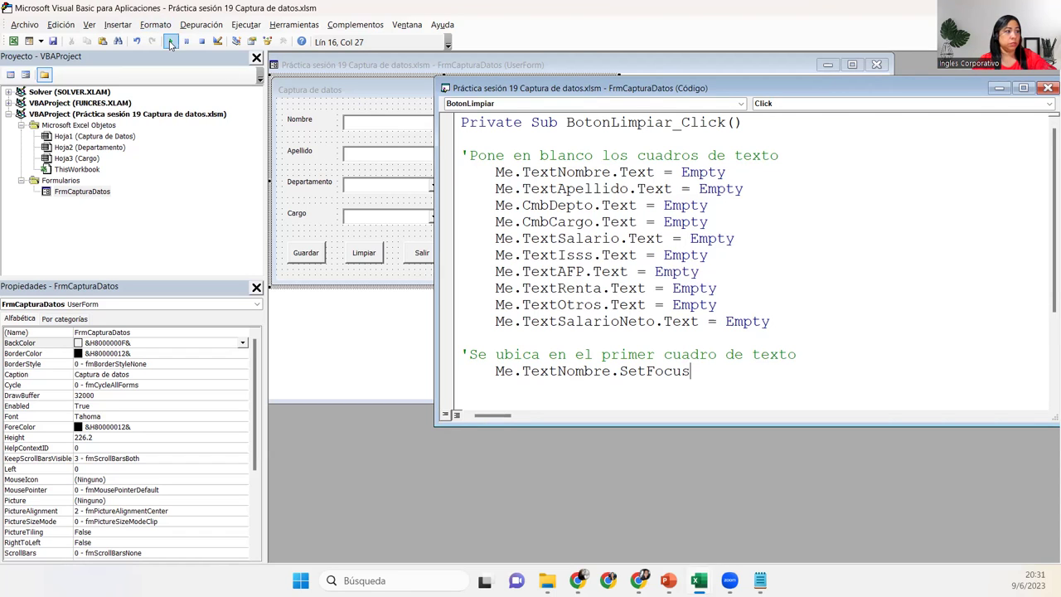
pyautogui.click(170, 43)
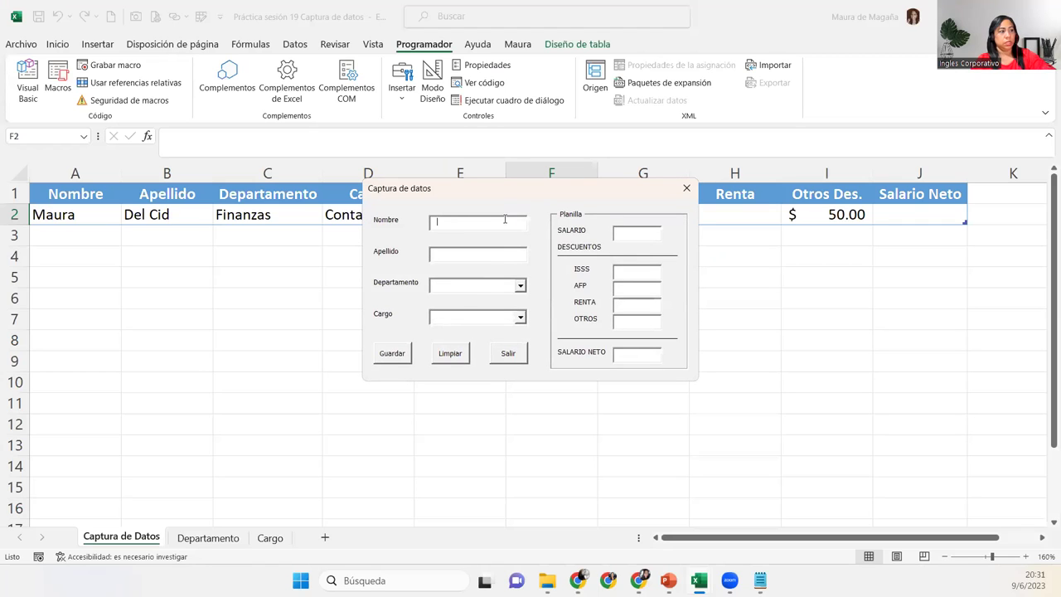
# Type a sample name on the form and try the still-empty Departamento list
pyautogui.write('Juanita')
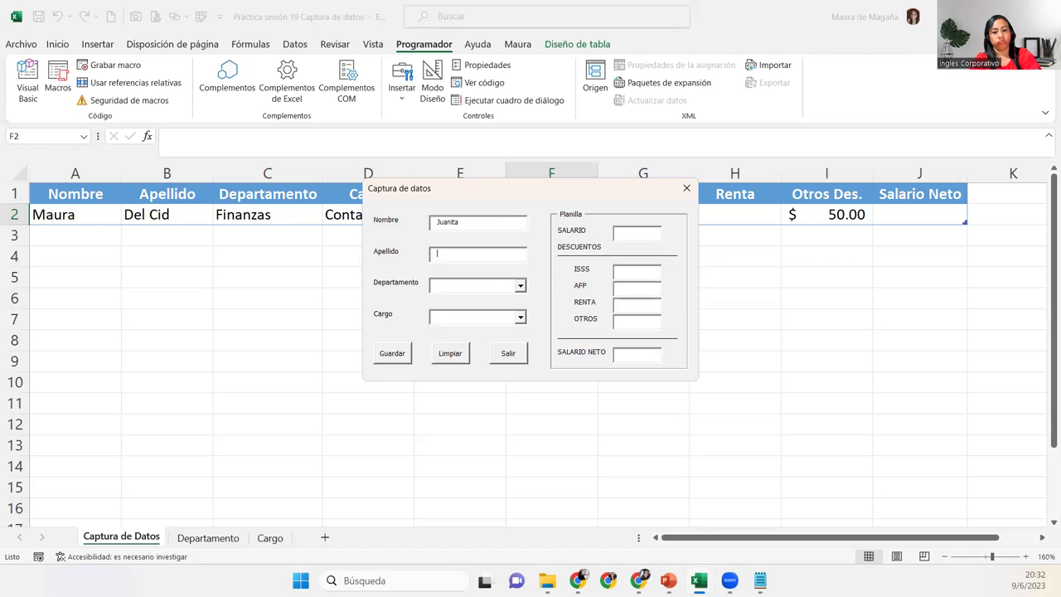
pyautogui.write('de Tal')
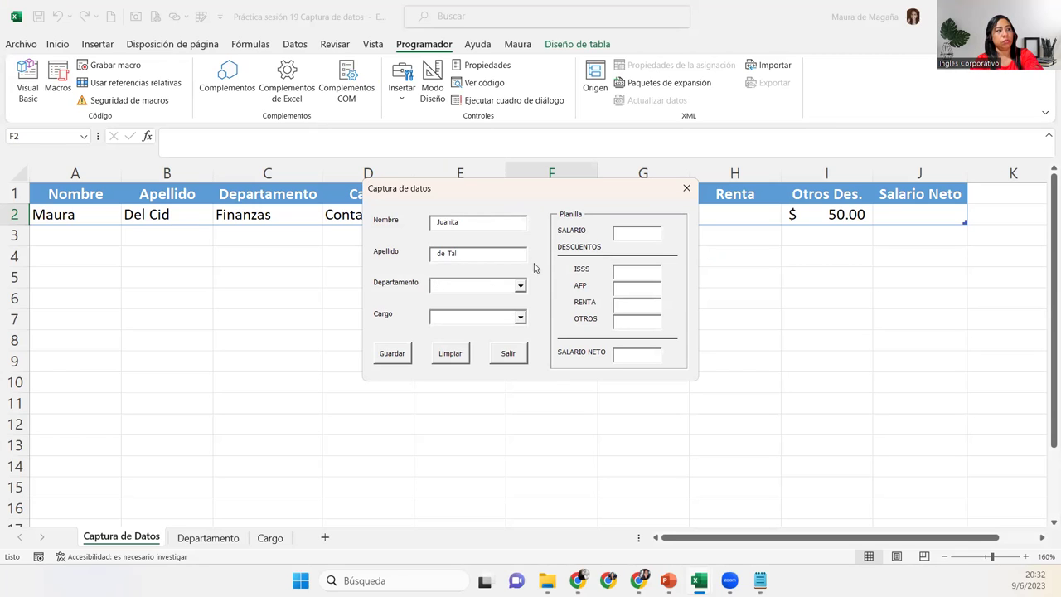
pyautogui.click(519, 287)
pyautogui.click(519, 287)
pyautogui.click(505, 286)
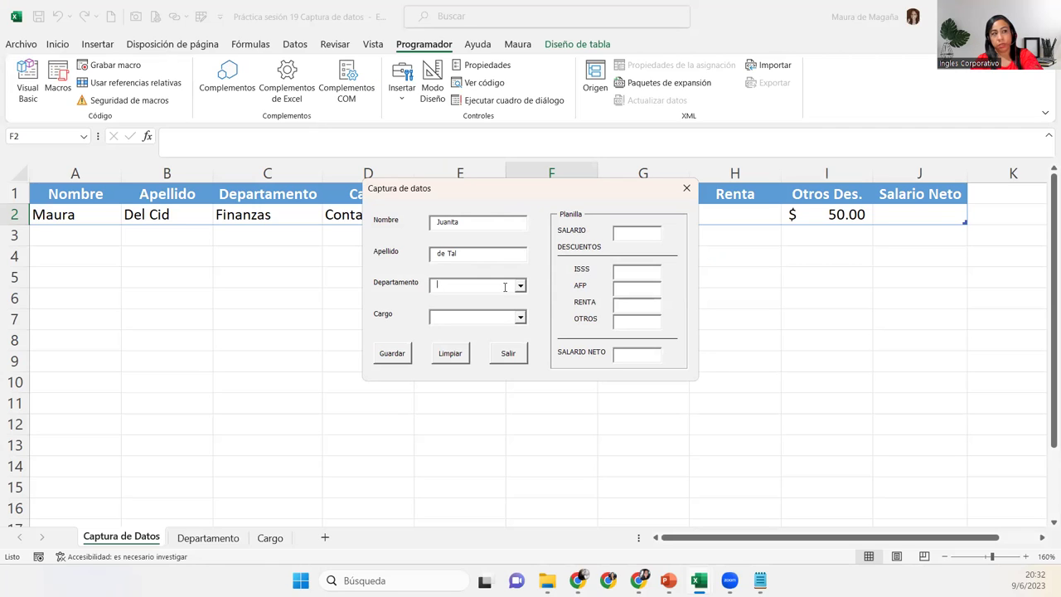
# Enter salary 1500823, clear all fields with Limpiar, and close the form with Salir
pyautogui.click(628, 233)
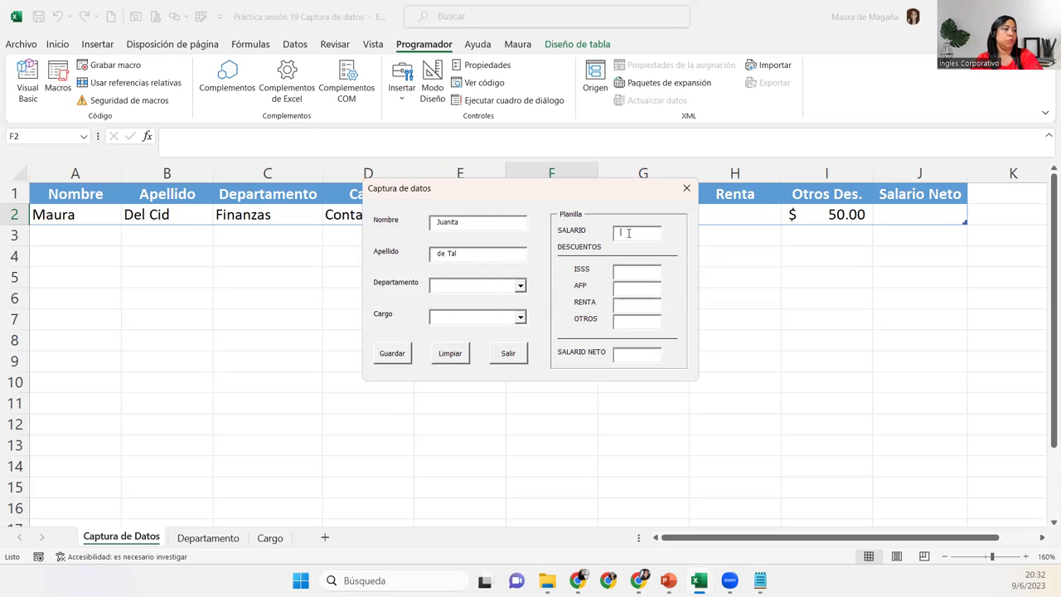
pyautogui.write('1500')
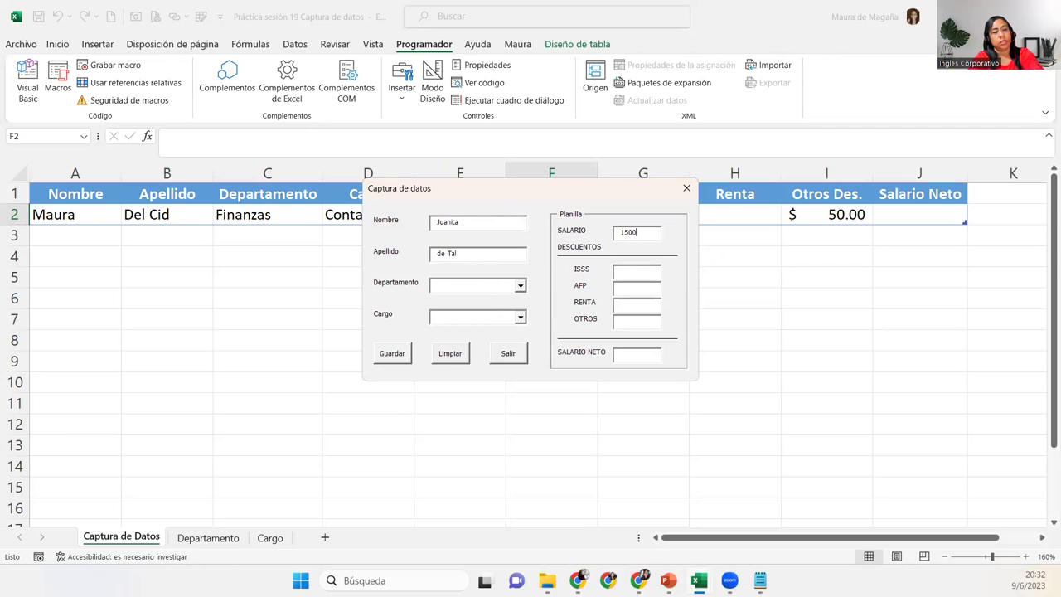
pyautogui.write('823')
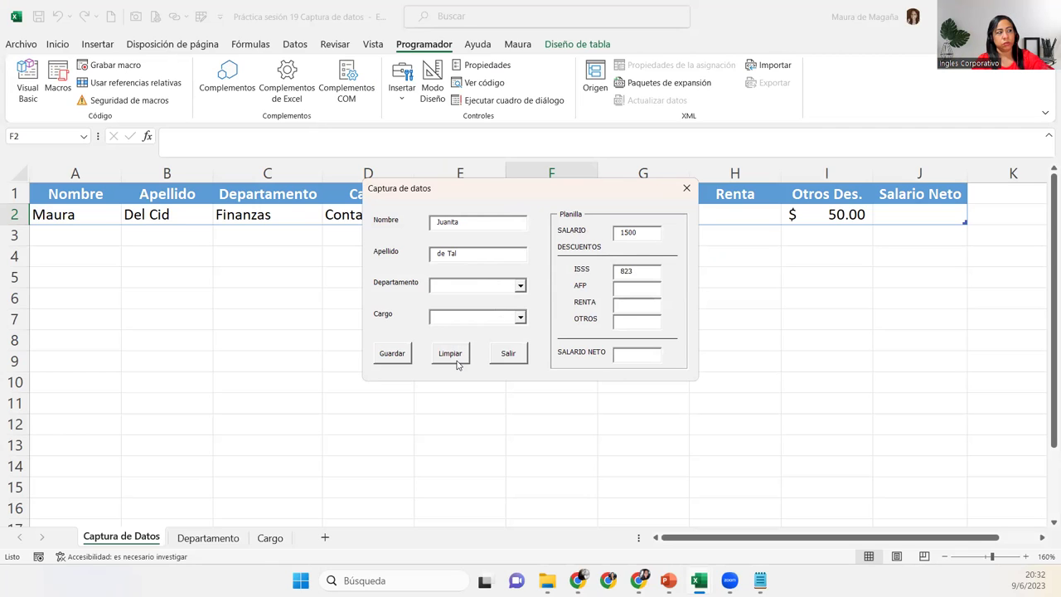
pyautogui.click(455, 359)
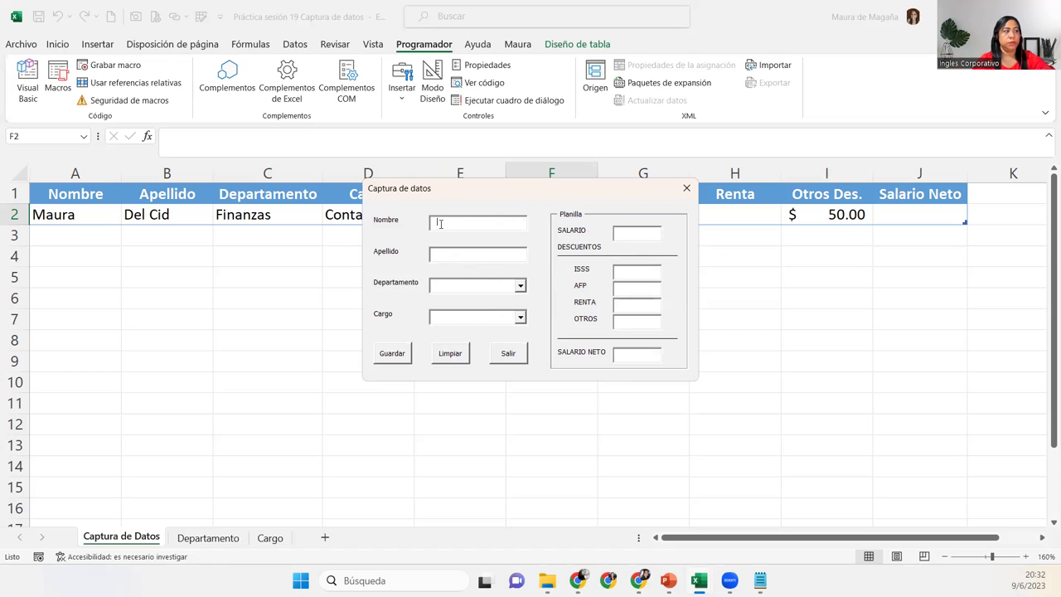
pyautogui.click(517, 355)
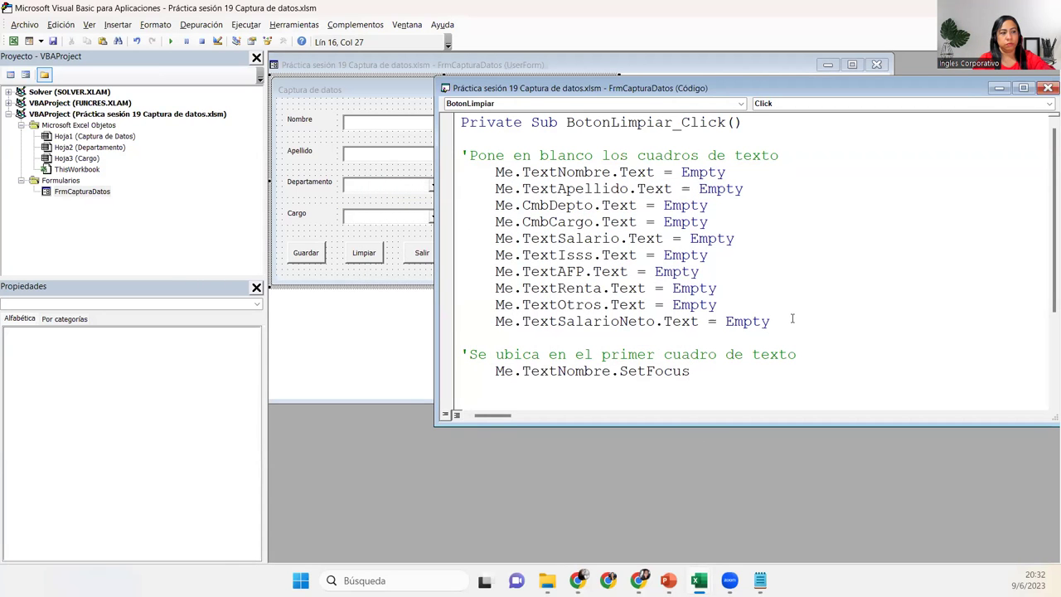
pyautogui.moveTo(792, 321); pyautogui.dragTo(456, 176)
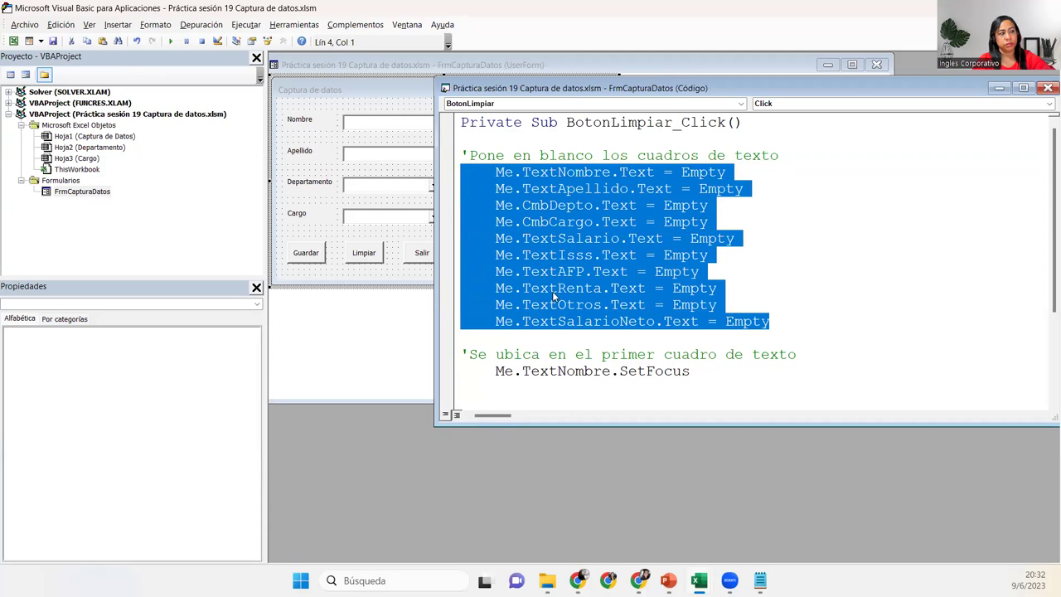
pyautogui.click(717, 378)
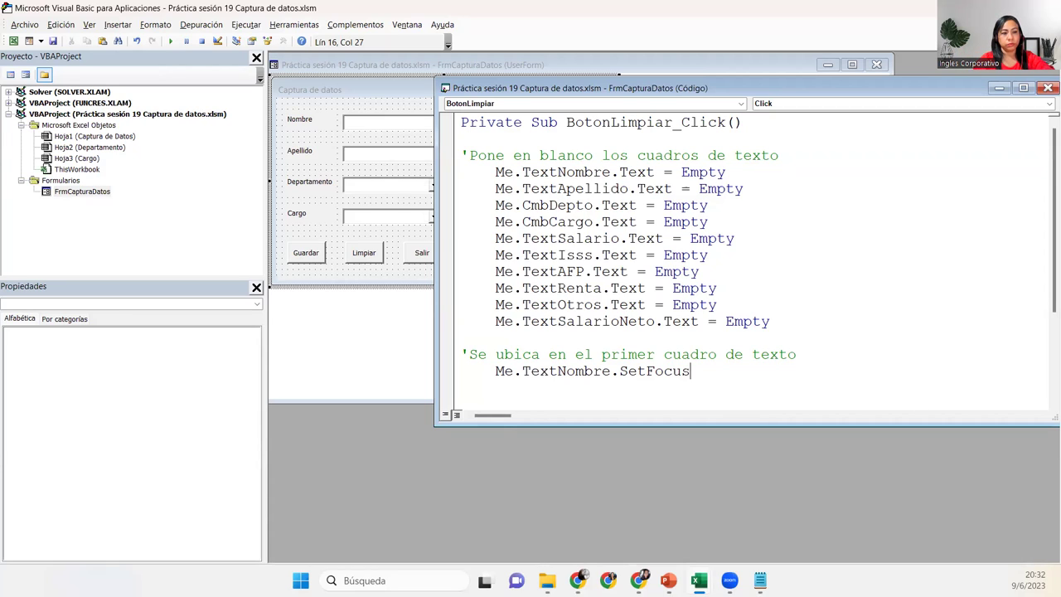
pyautogui.hotkey('alt', 'F11')
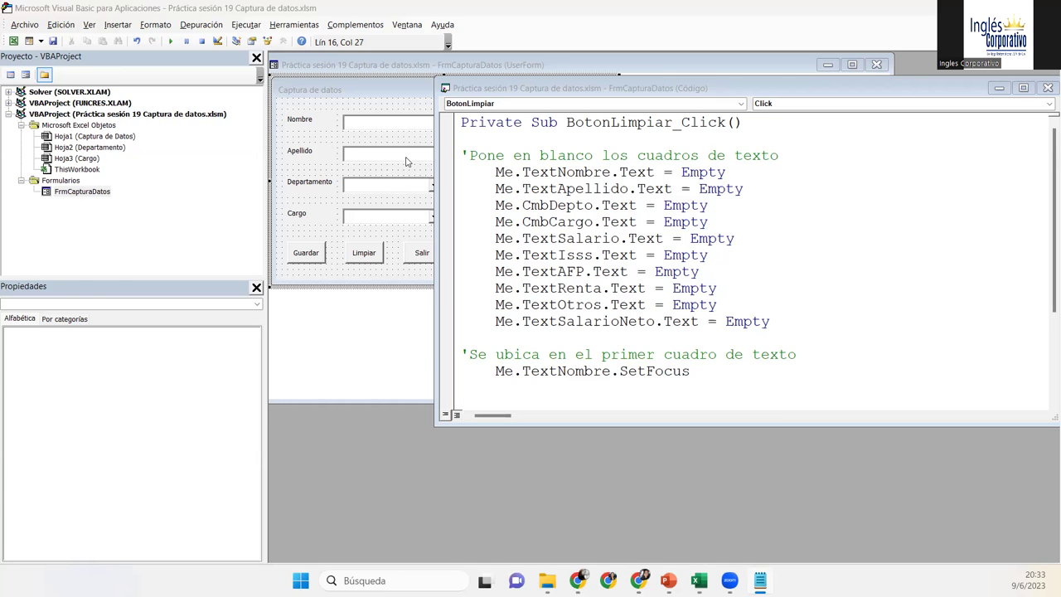
pyautogui.click(406, 161)
pyautogui.click(410, 156)
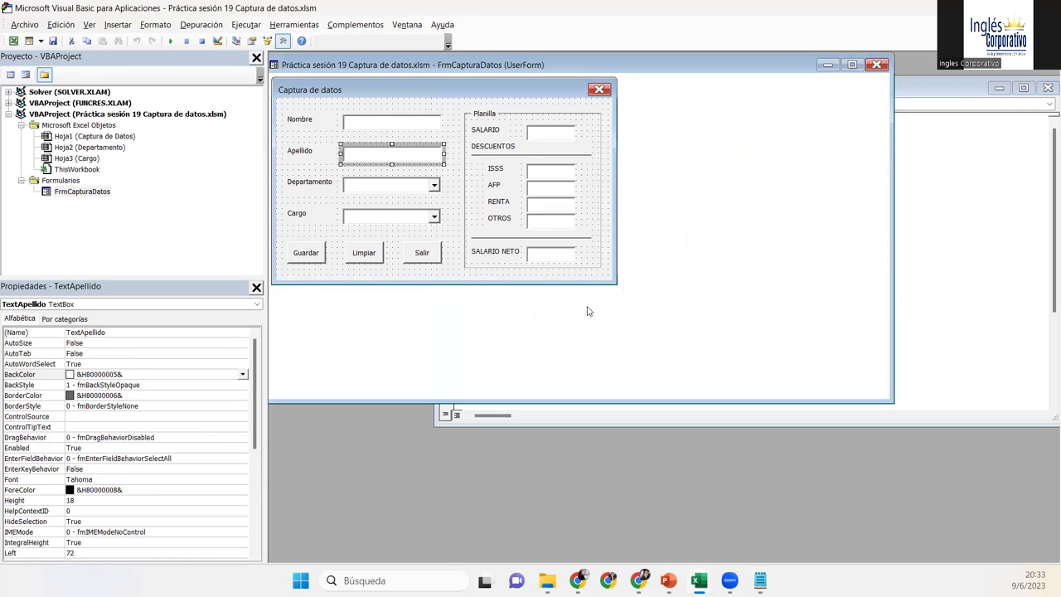
pyautogui.doubleClick(377, 253)
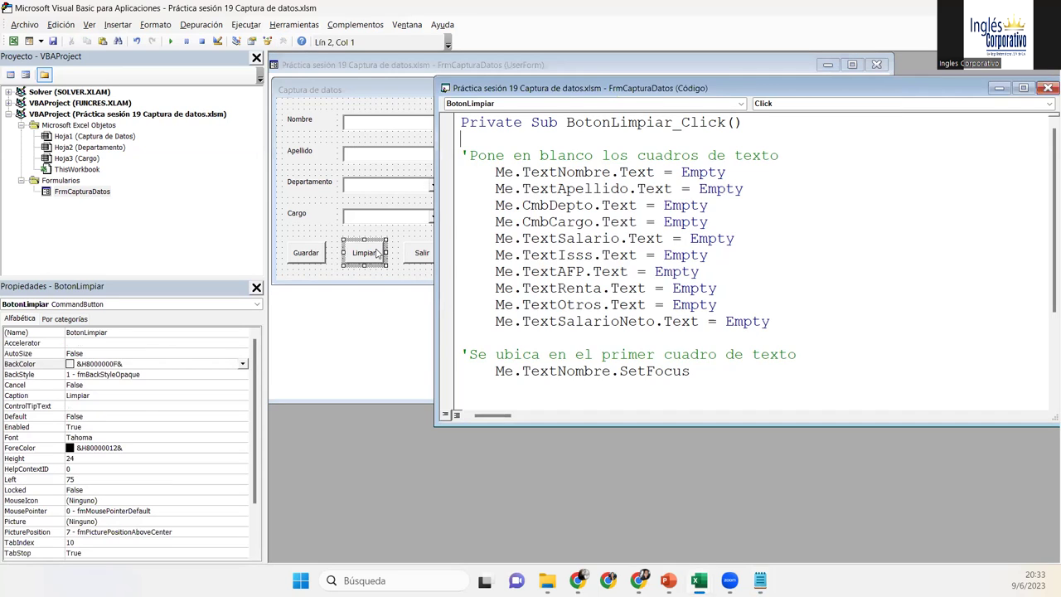
pyautogui.click(814, 369)
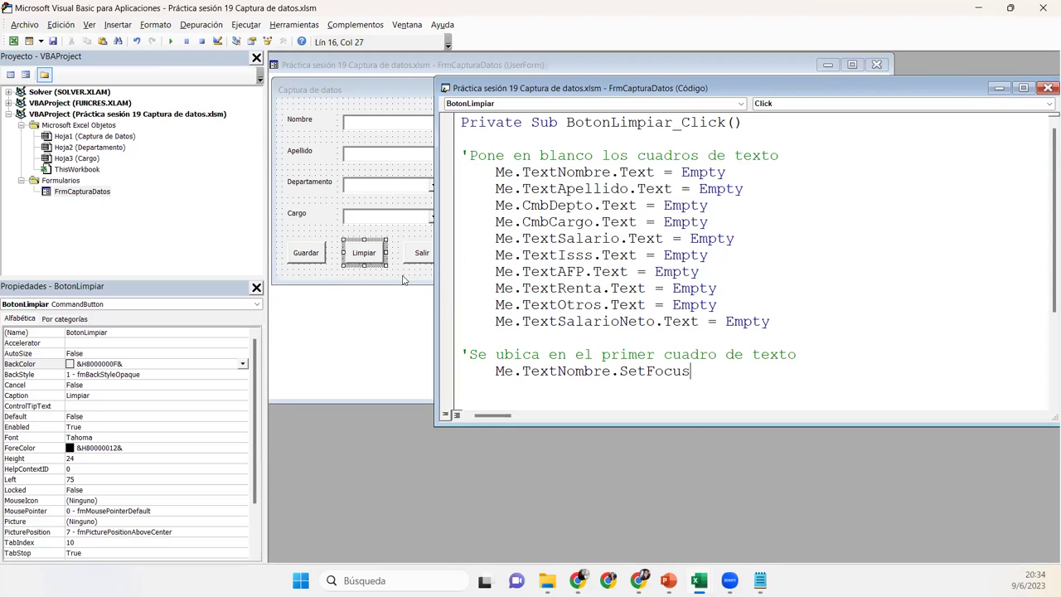
# Below BotonSalir_Click, declare Private Sub FrmCapturaDatos_Initialize() using word completion, fixing typos
pyautogui.press('Return')
pyautogui.press('Down')
pyautogui.press('Down')
pyautogui.press('Down')
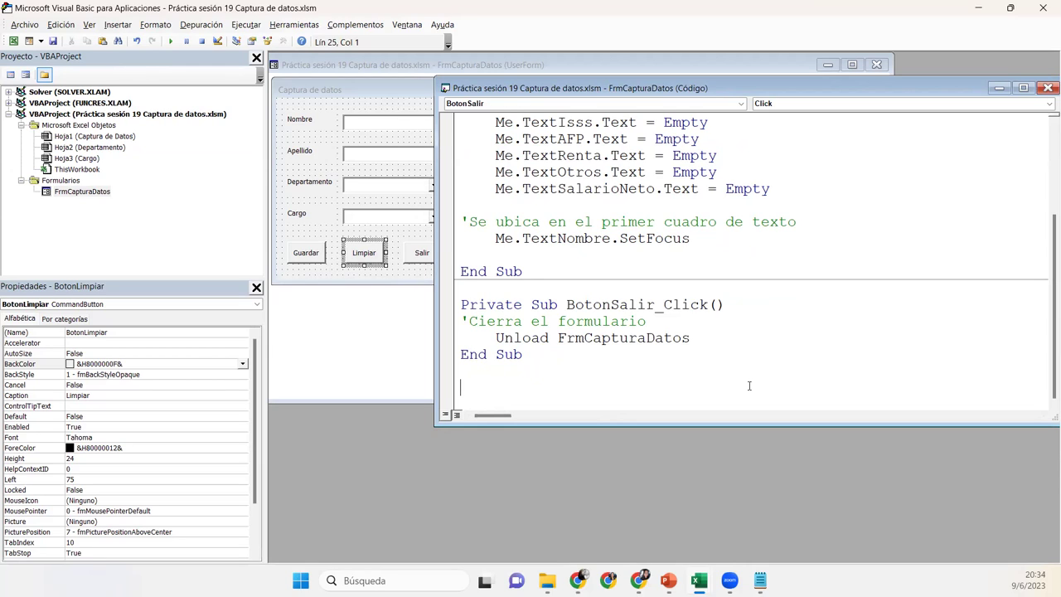
pyautogui.write('Private ')
pyautogui.write('Sub')
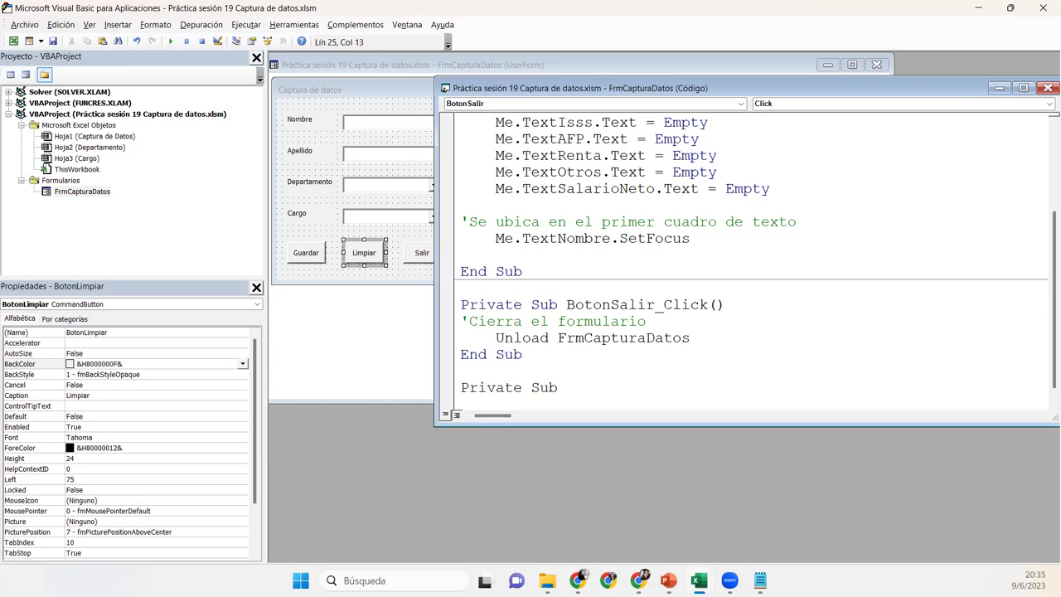
pyautogui.hotkey('ctrl', 'space')
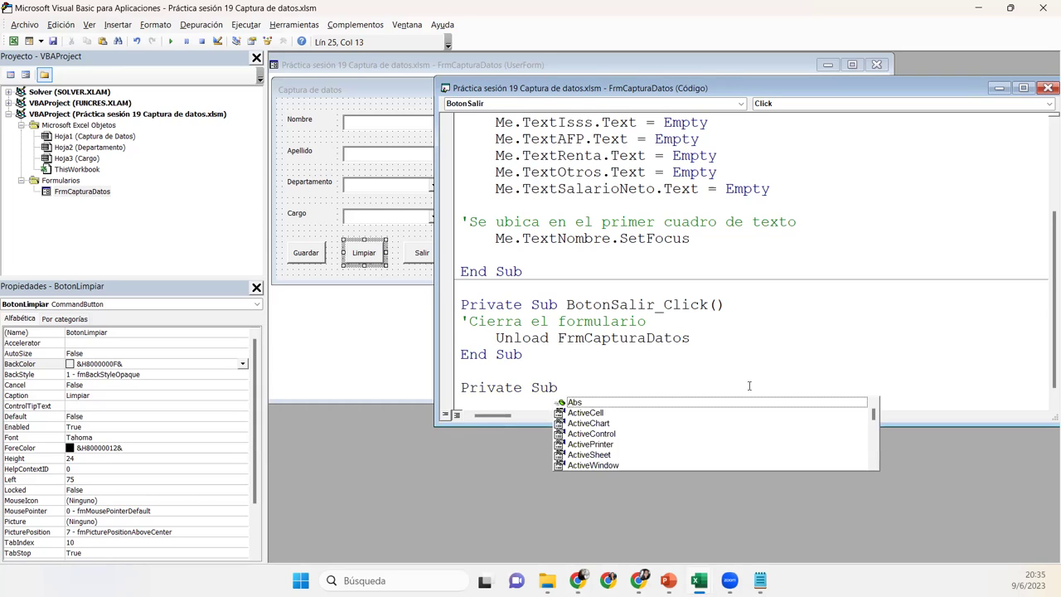
pyautogui.write('frm')
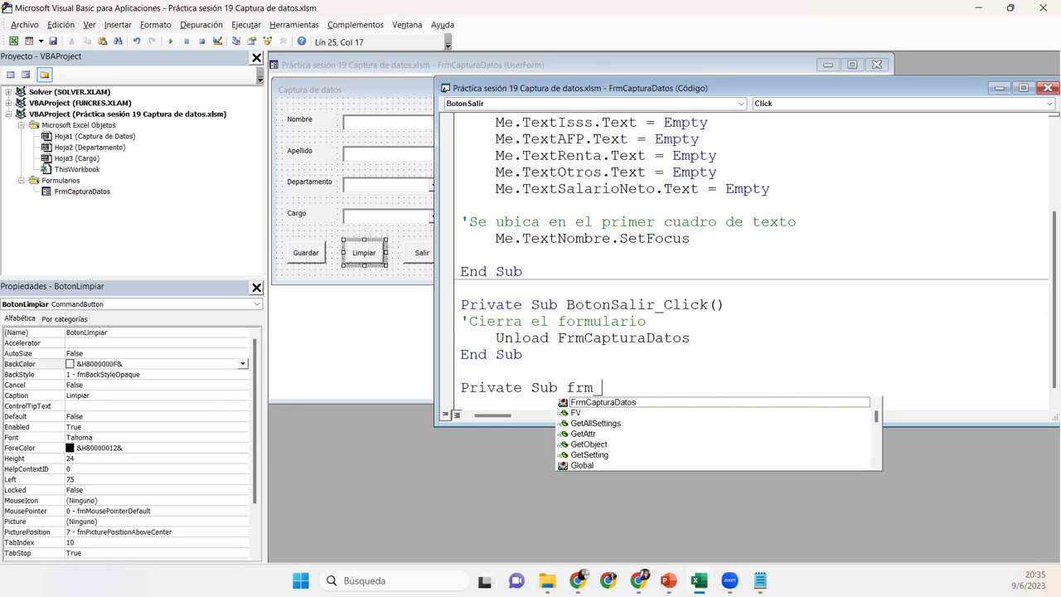
pyautogui.press('BackSpace')
pyautogui.press('Tab')
pyautogui.write('_Initia')
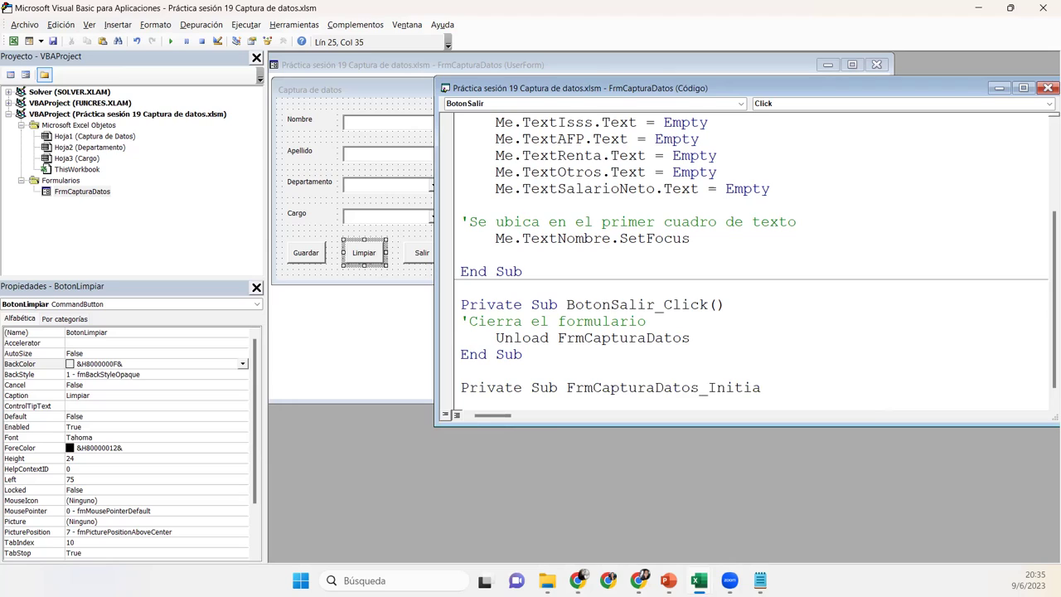
pyautogui.write('lize(')
pyautogui.press('Return')
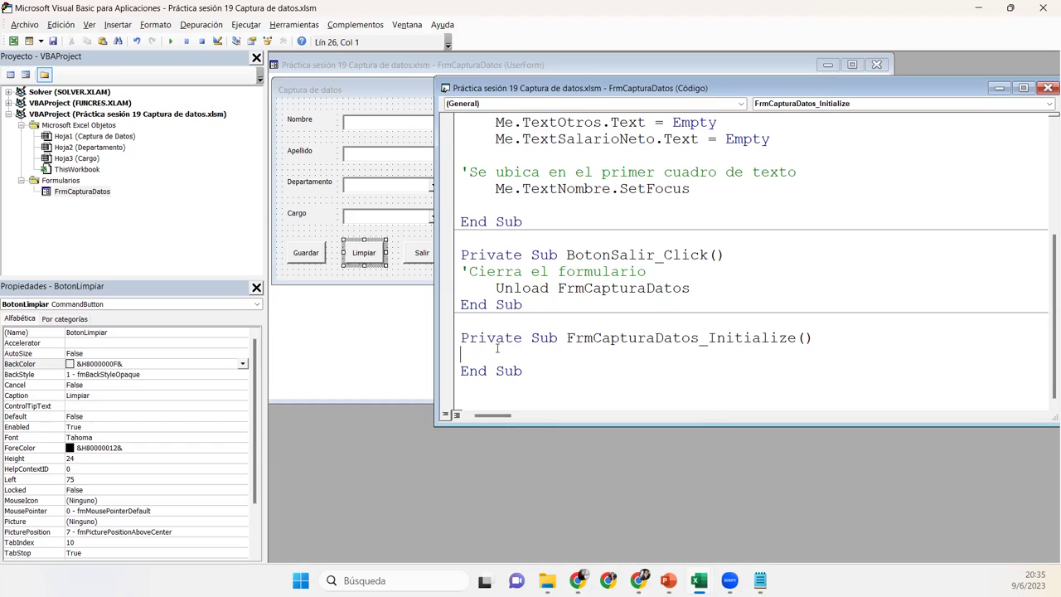
# Add the comment 'Agrega contenido a los cuadros combinados' inside the Initialize procedure
pyautogui.write("'C")
pyautogui.press('BackSpace')
pyautogui.write('Agrega contenido a los cuadros combinados')
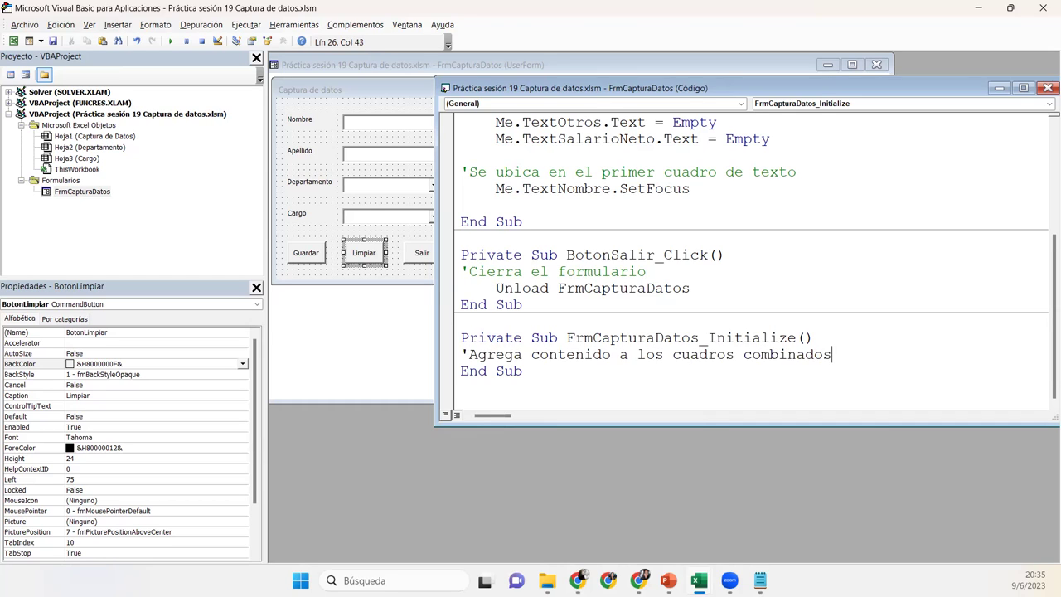
pyautogui.press('Return')
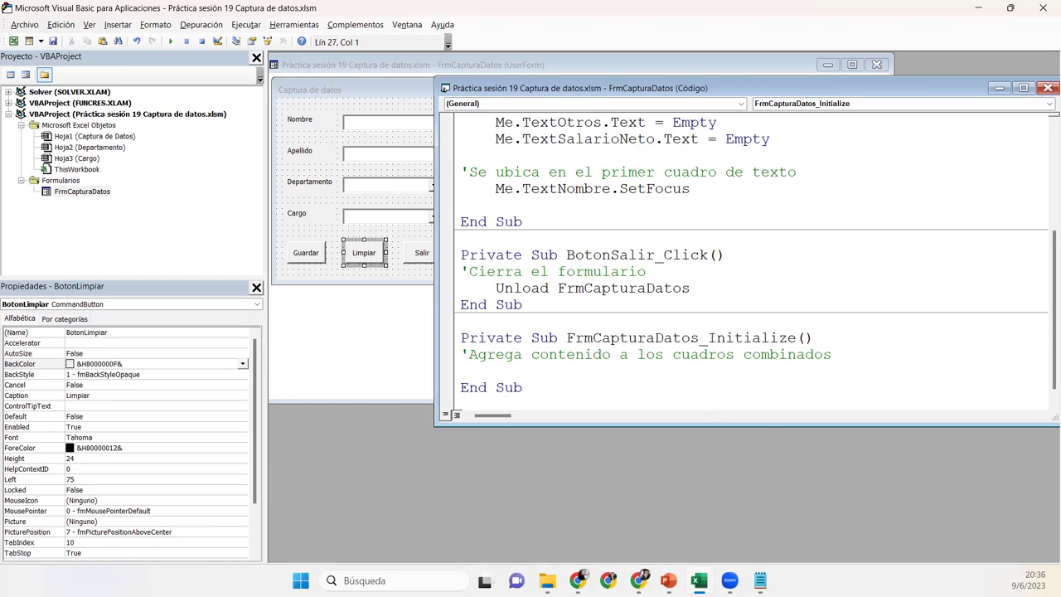
# Start the line CmbDepto.List = using IntelliSense for the combo box and property names
pyautogui.write('cm')
pyautogui.hotkey('ctrl', 'space')
pyautogui.write('b')
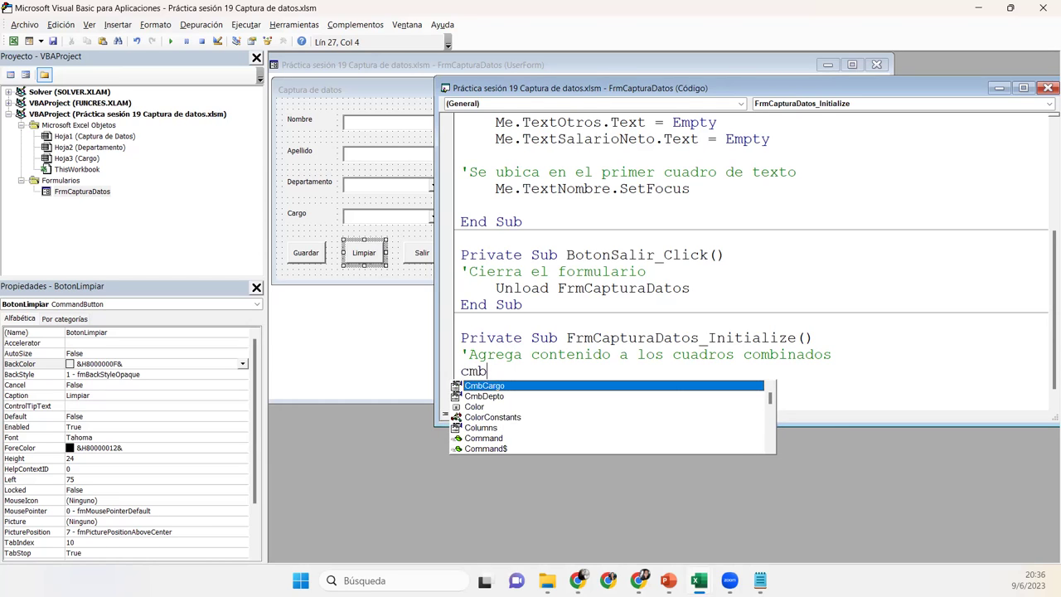
pyautogui.click(484, 397)
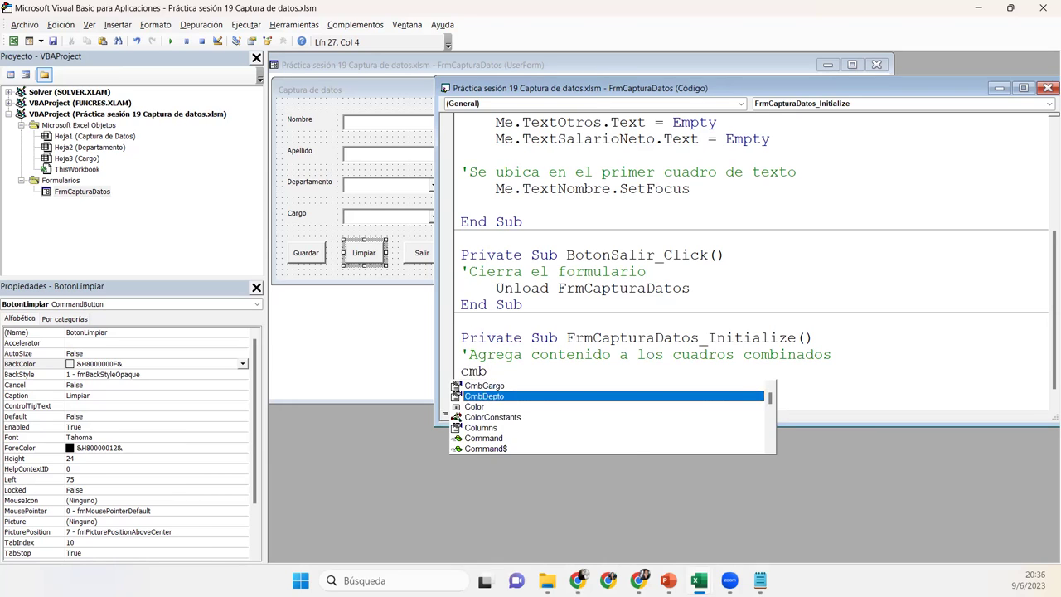
pyautogui.write('.lid')
pyautogui.press('BackSpace')
pyautogui.write('s')
pyautogui.press('Tab')
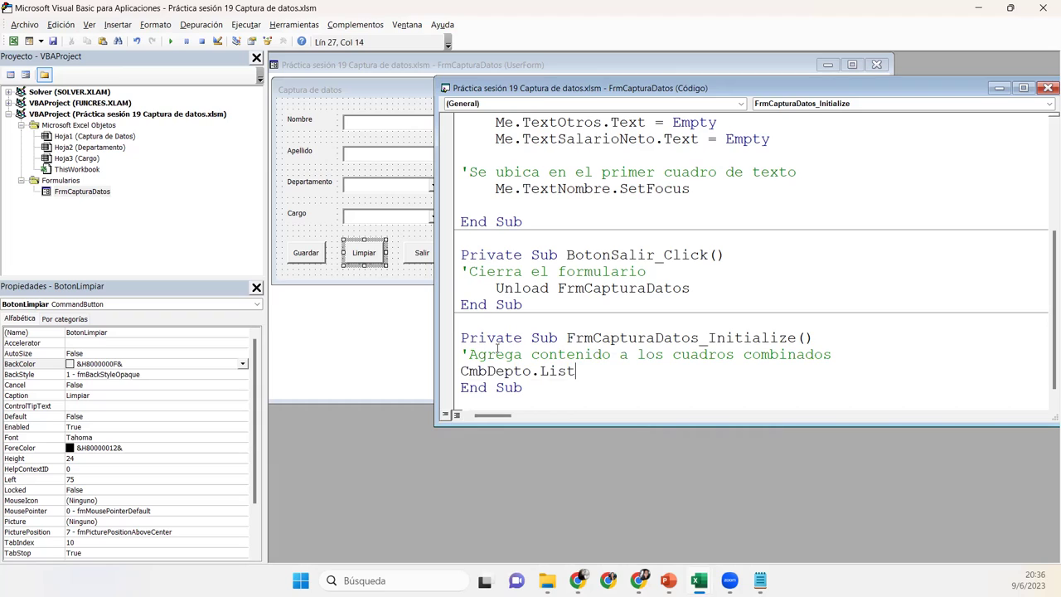
pyautogui.write('=')
# Review the department names Compras to Ventas in A2:A5 of Excel's Departamento sheet
pyautogui.moveTo(698, 580)
pyautogui.click(618, 536)
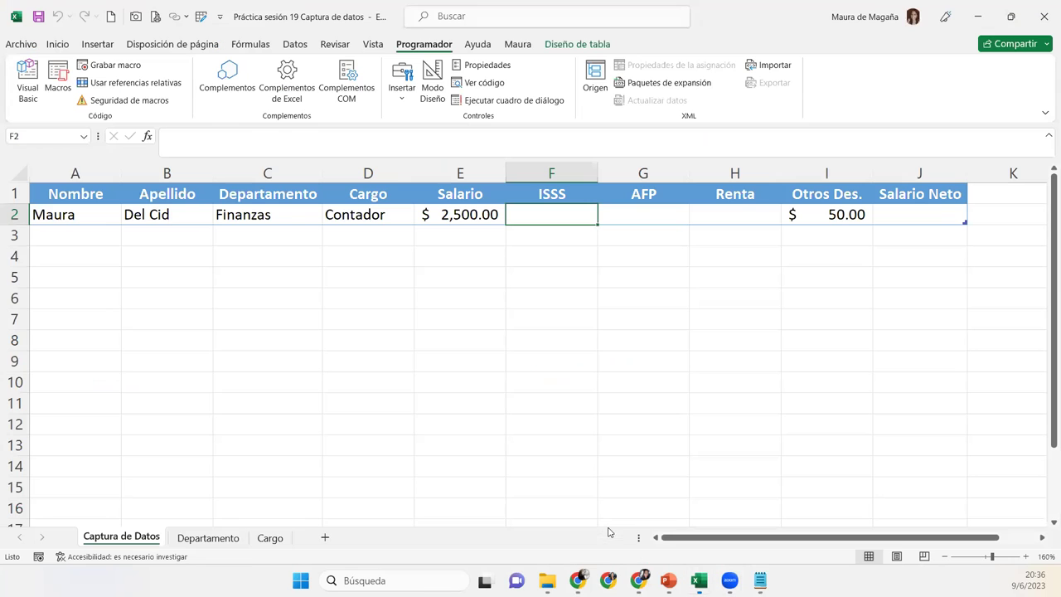
pyautogui.click(233, 544)
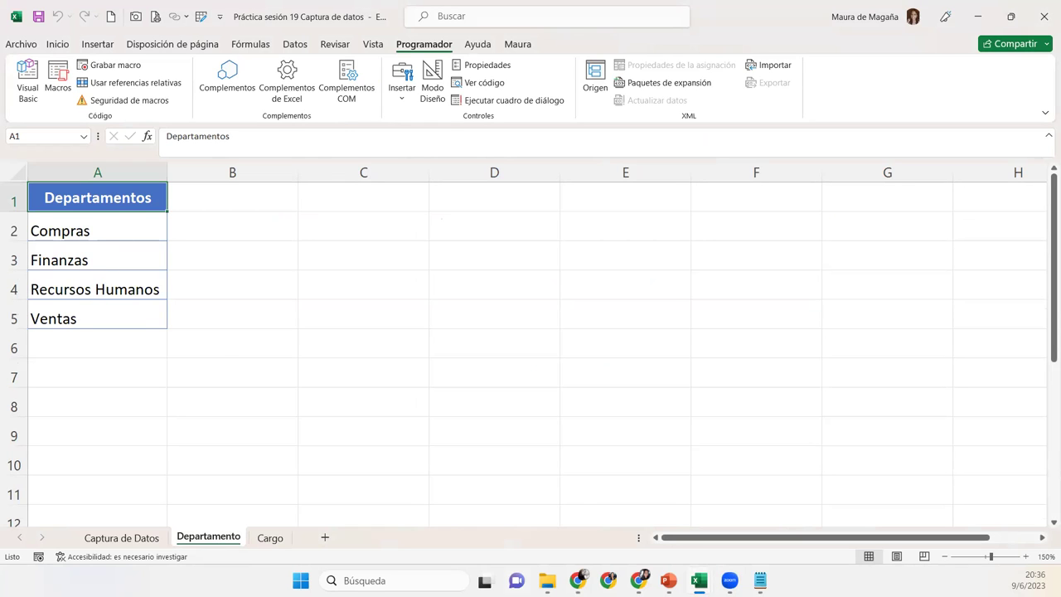
pyautogui.moveTo(730, 580)
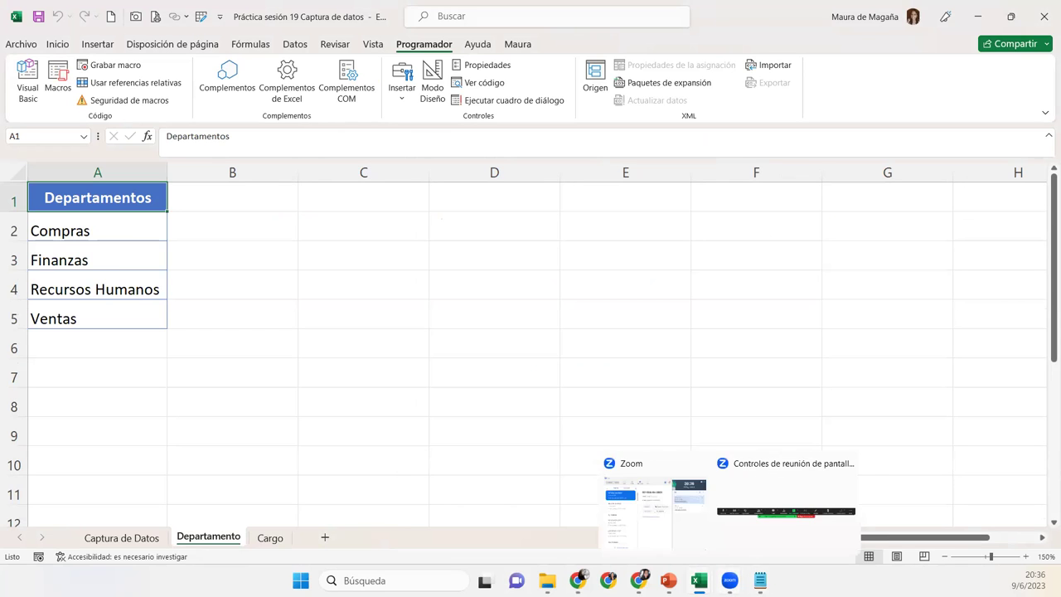
pyautogui.click(762, 528)
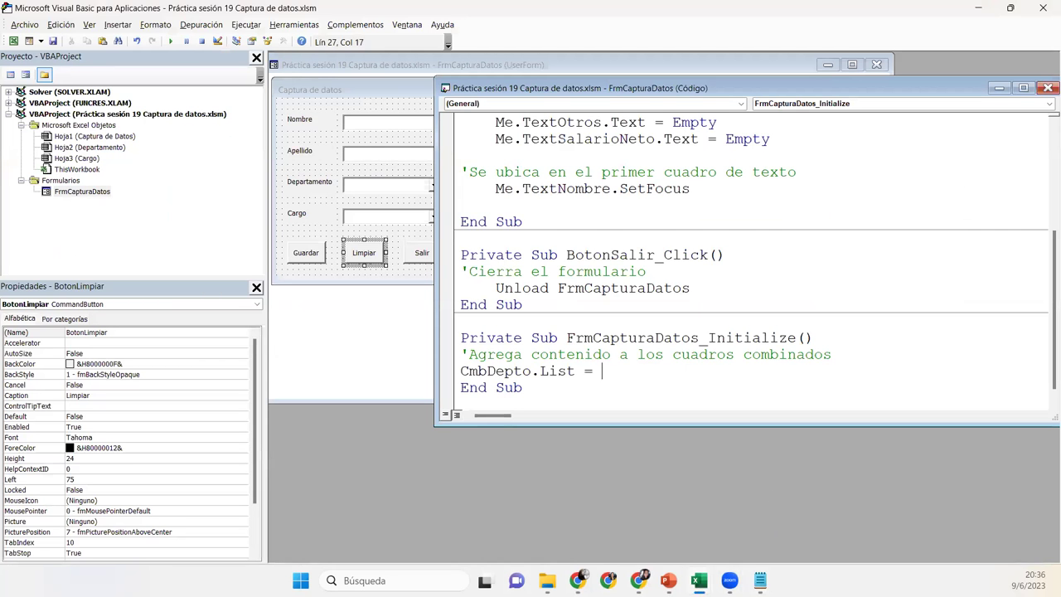
# Complete the line as CmbDepto.List = Worksheets("Departamento").Range("A2:A5").Value
pyautogui.write('woork')
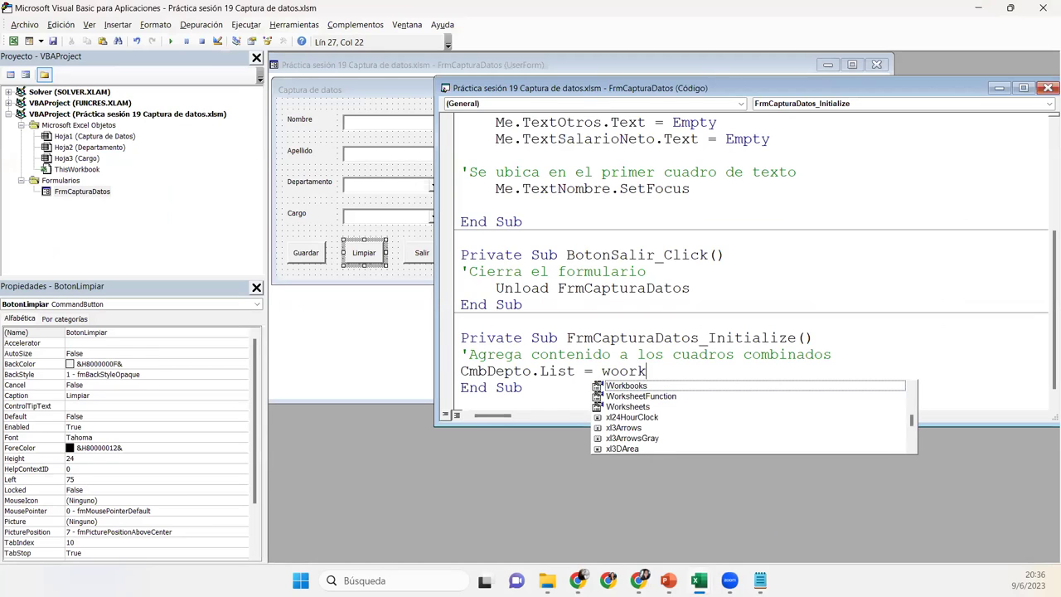
pyautogui.press('Down')
pyautogui.press('Down')
pyautogui.press('Down')
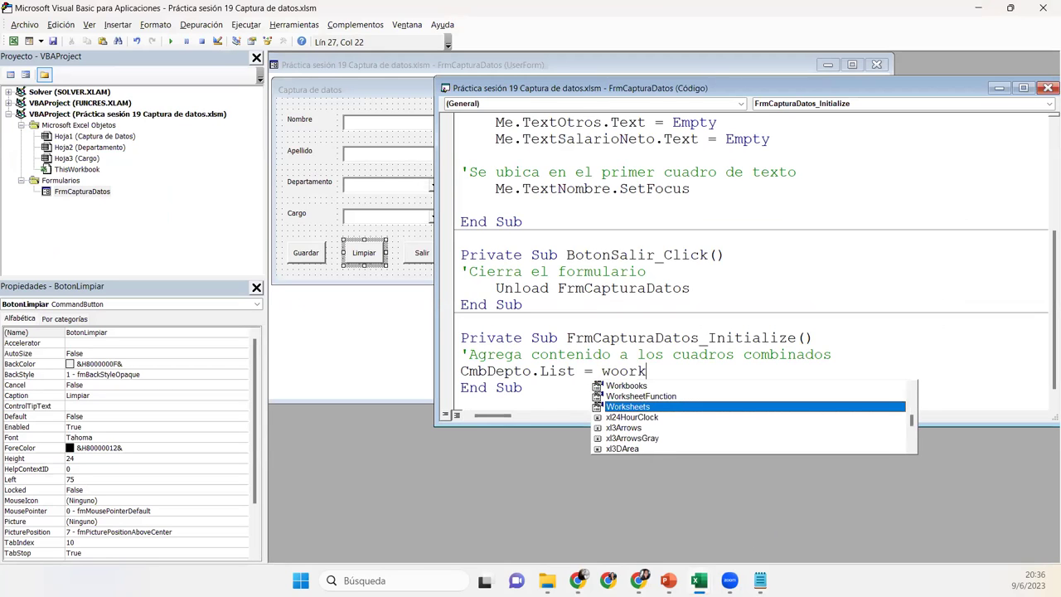
pyautogui.press('Tab')
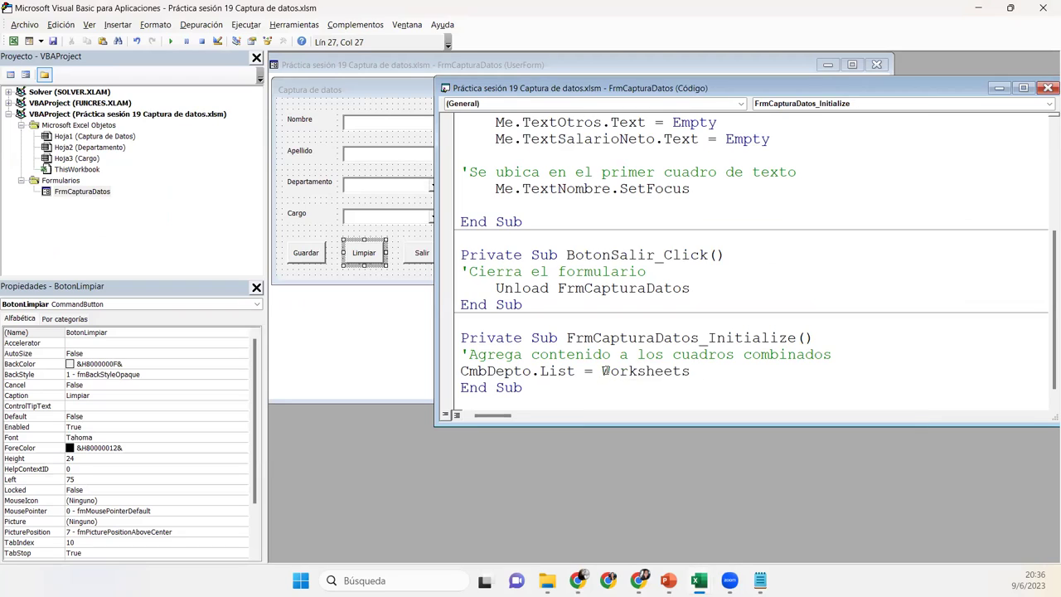
pyautogui.write('("Departamento')
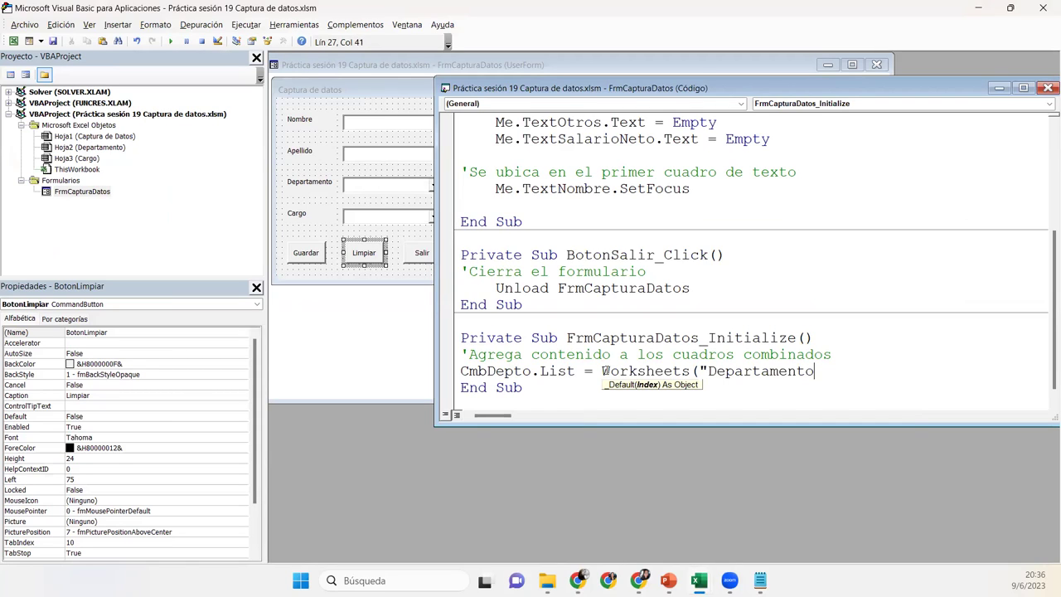
pyautogui.write('").range(')
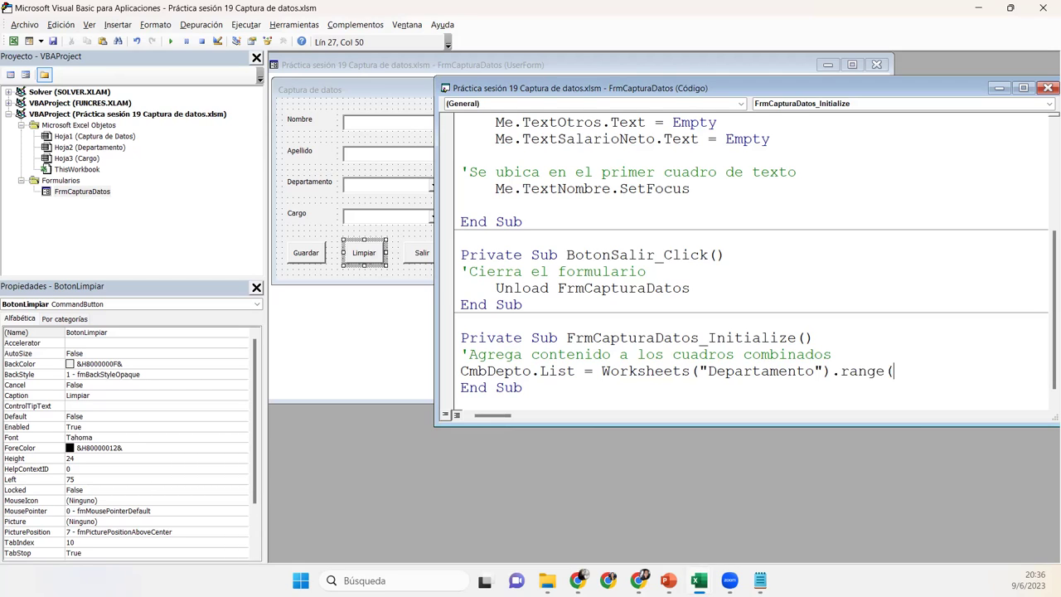
pyautogui.write('"A2')
pyautogui.write('A5")')
pyautogui.write('.value')
pyautogui.press('Return')
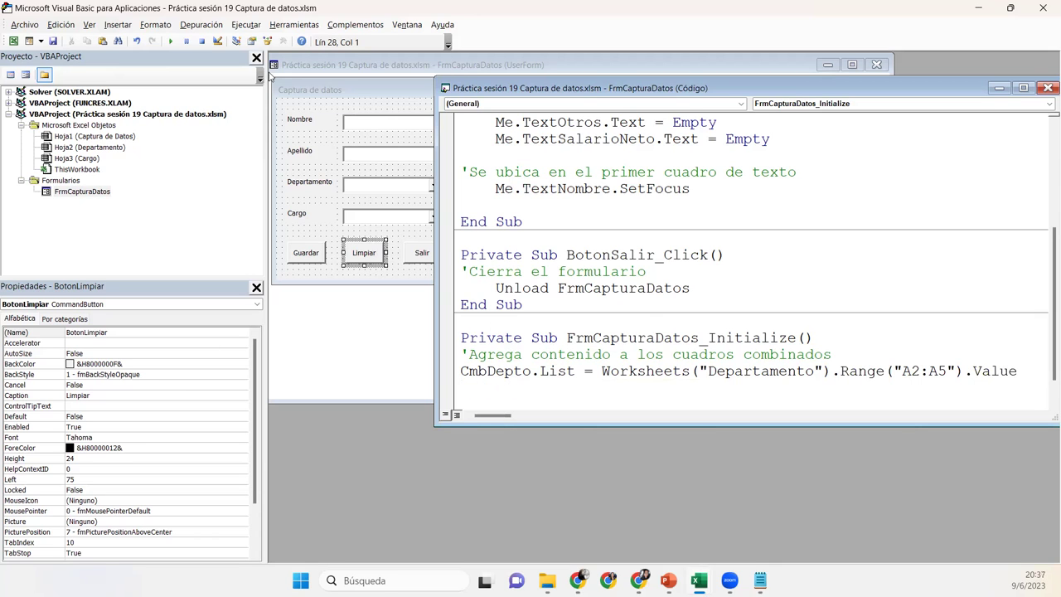
pyautogui.click(169, 41)
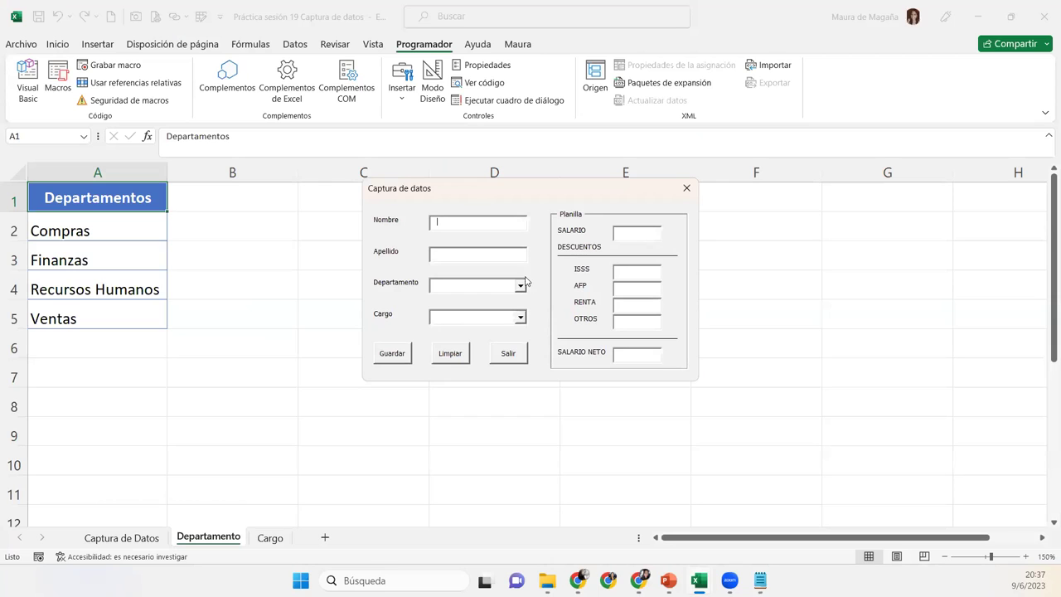
pyautogui.click(520, 285)
pyautogui.click(521, 285)
pyautogui.click(508, 353)
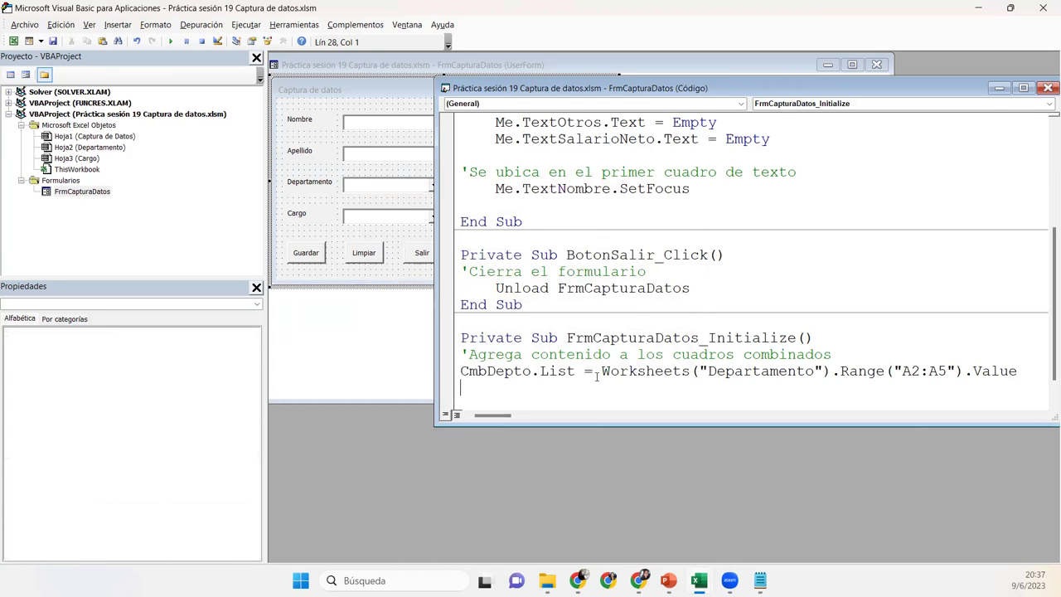
pyautogui.click(488, 373)
pyautogui.moveTo(791, 93); pyautogui.dragTo(634, 84)
pyautogui.moveTo(699, 580)
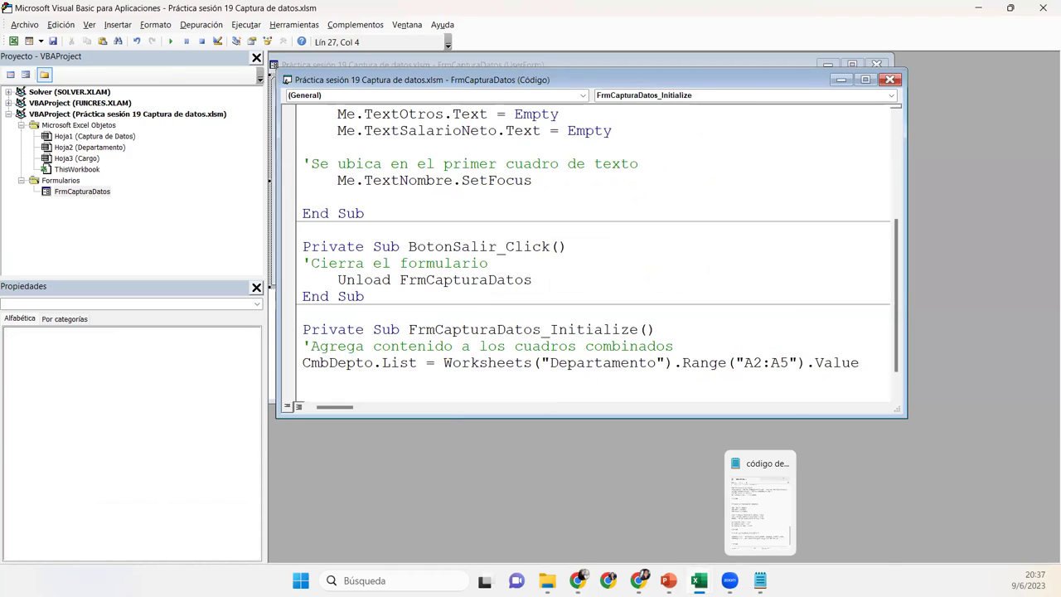
pyautogui.click(644, 523)
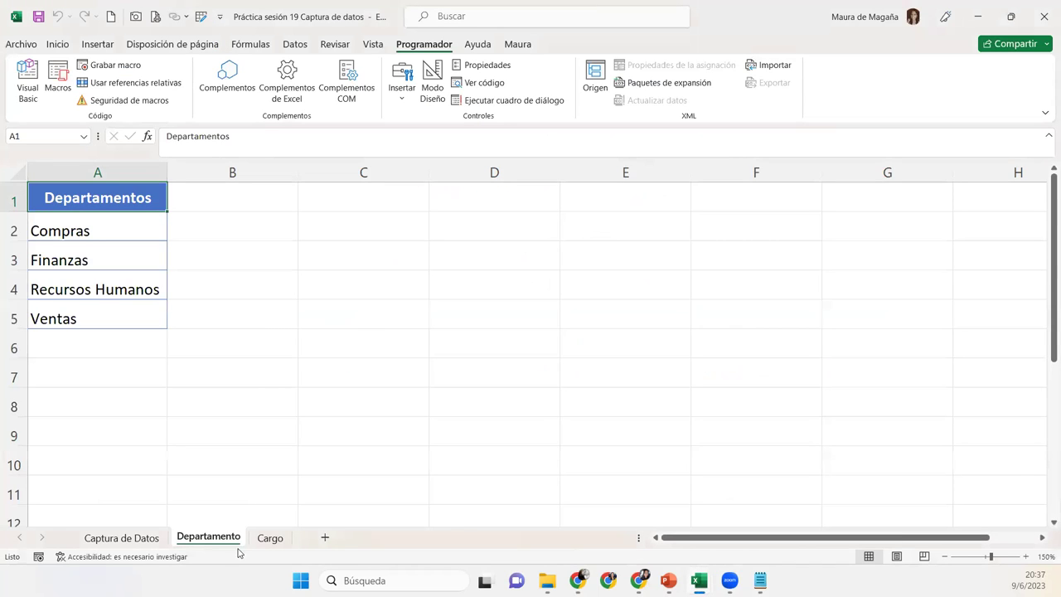
pyautogui.moveTo(699, 580)
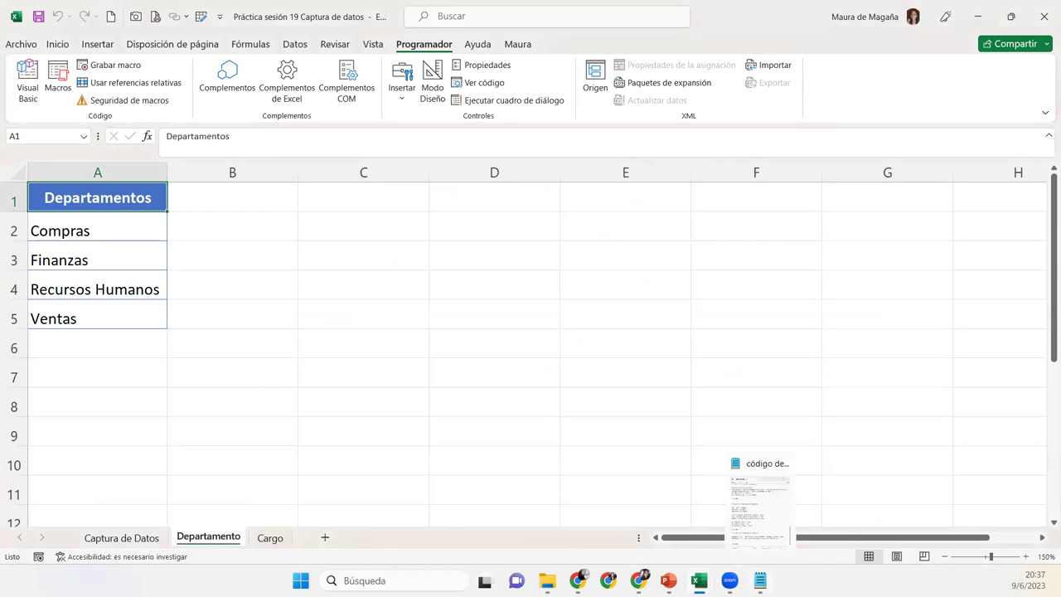
pyautogui.click(792, 519)
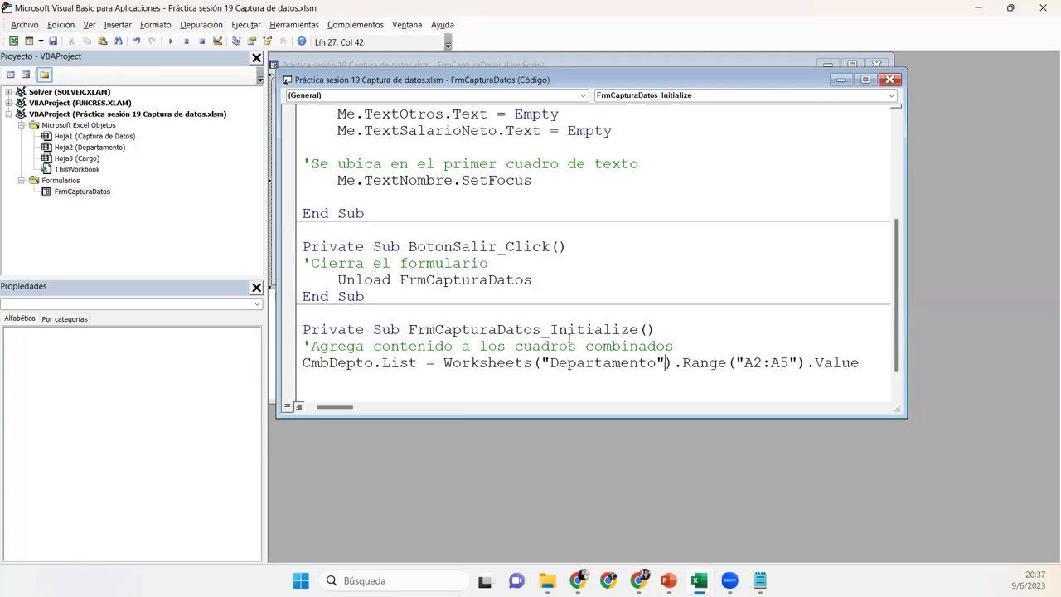
pyautogui.click(366, 363)
pyautogui.moveTo(490, 80); pyautogui.dragTo(622, 97)
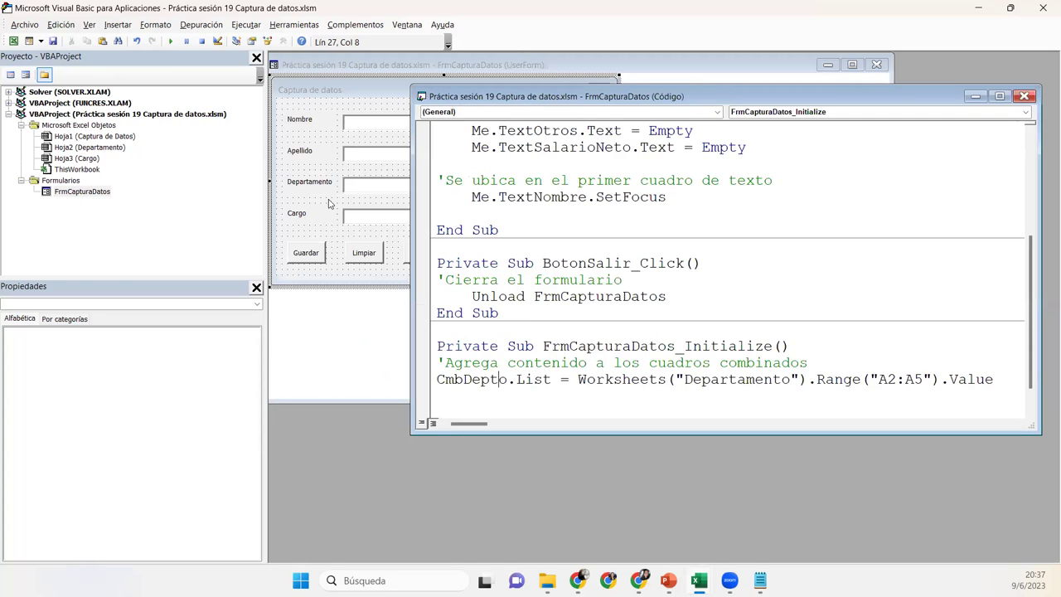
pyautogui.click(394, 190)
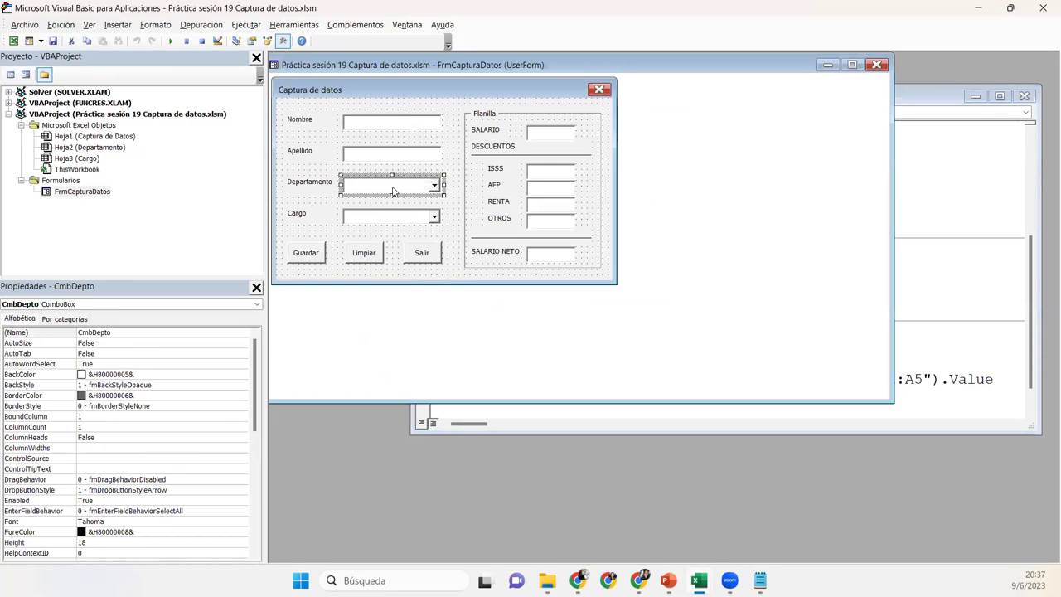
pyautogui.click(960, 365)
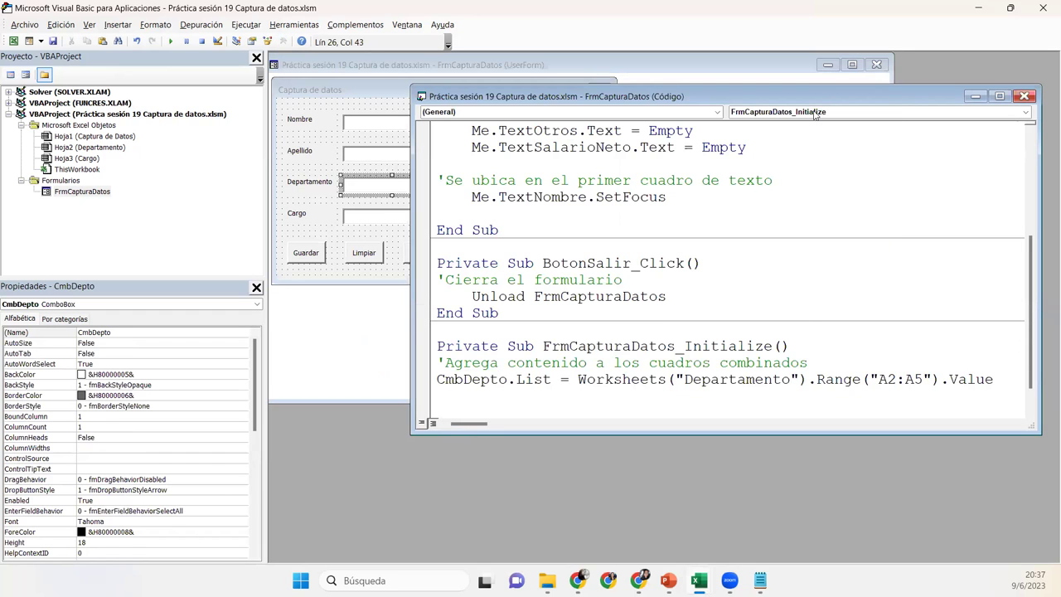
pyautogui.moveTo(812, 101); pyautogui.dragTo(699, 83)
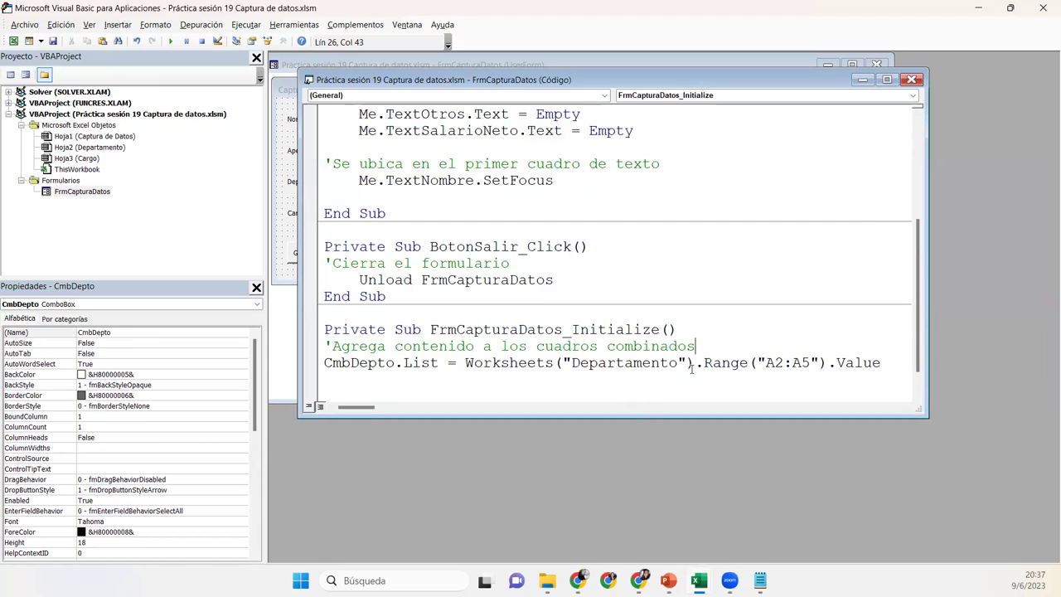
pyautogui.click(578, 362)
pyautogui.click(171, 41)
pyautogui.click(520, 286)
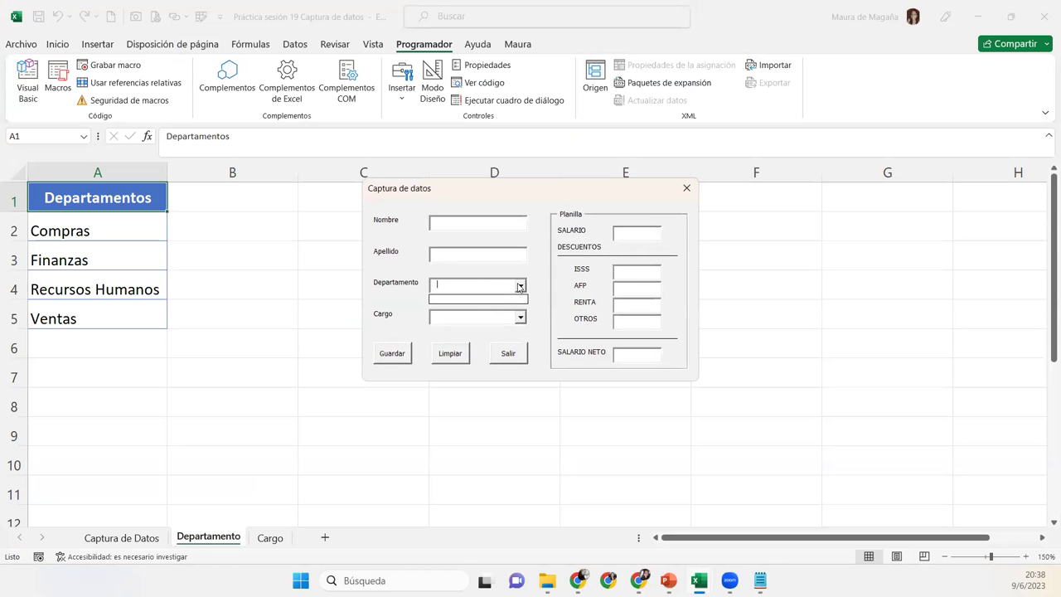
pyautogui.click(519, 286)
pyautogui.click(505, 353)
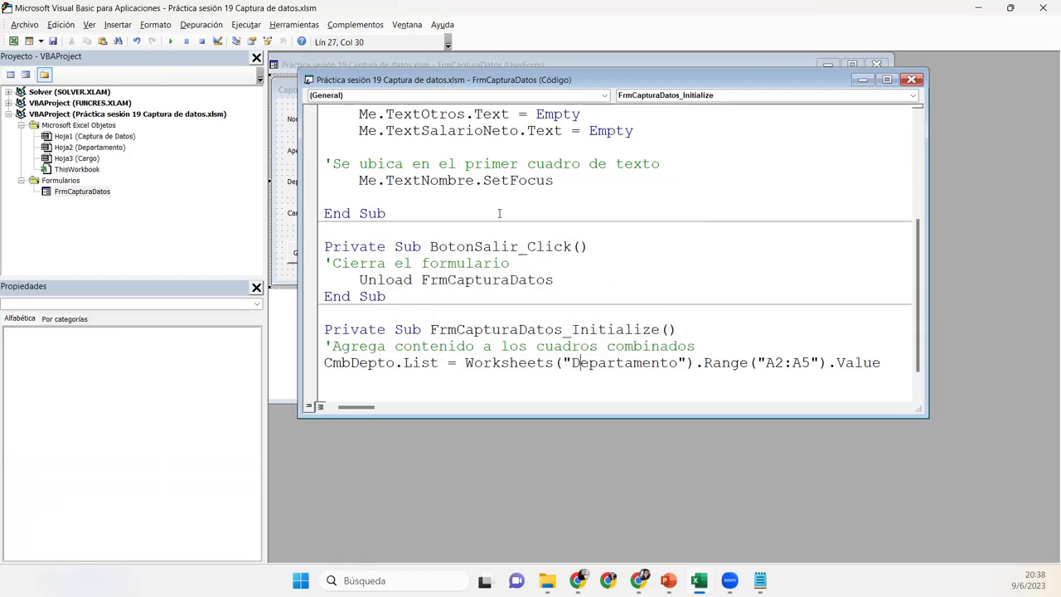
pyautogui.scroll(-1, 829, 361)
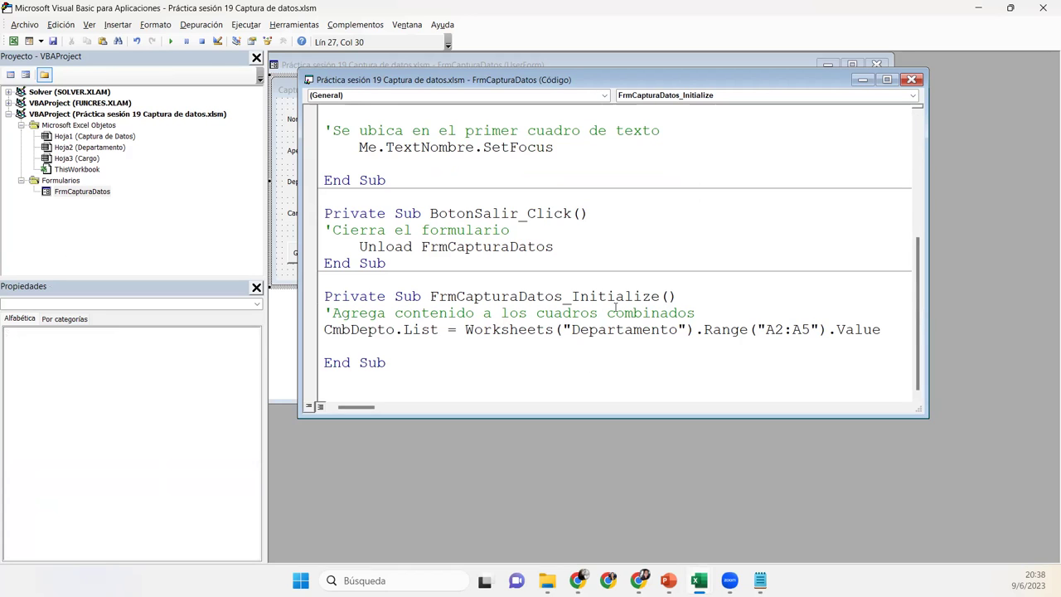
pyautogui.moveTo(698, 580)
pyautogui.click(675, 463)
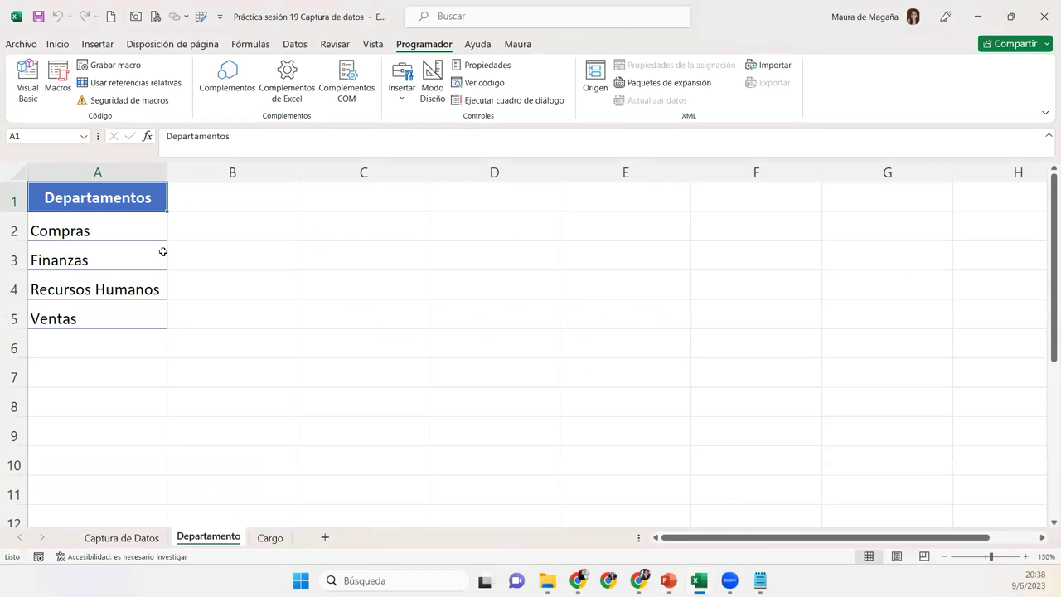
pyautogui.doubleClick(232, 539)
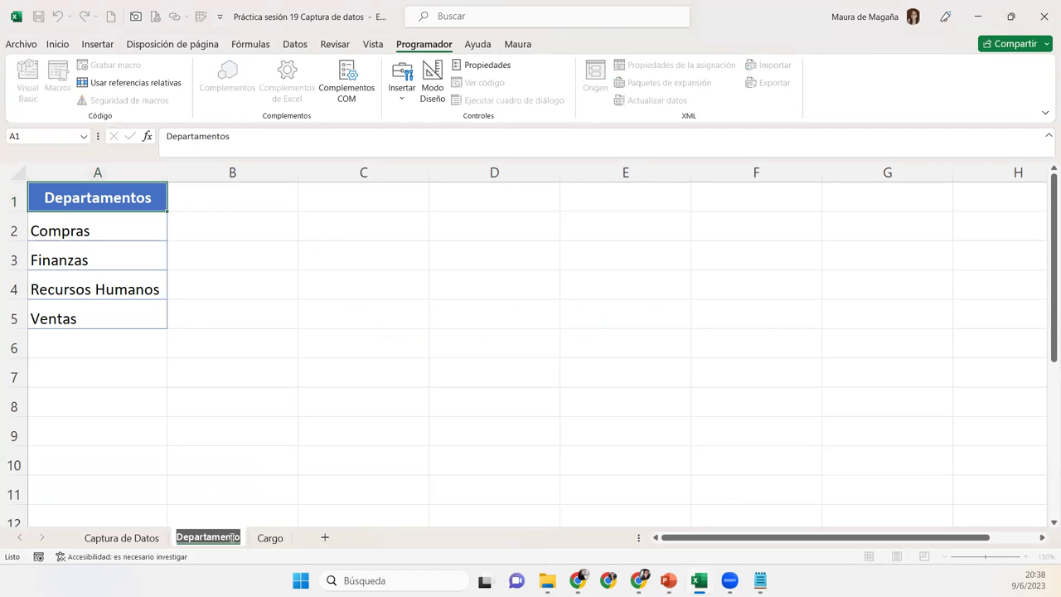
pyautogui.click(381, 444)
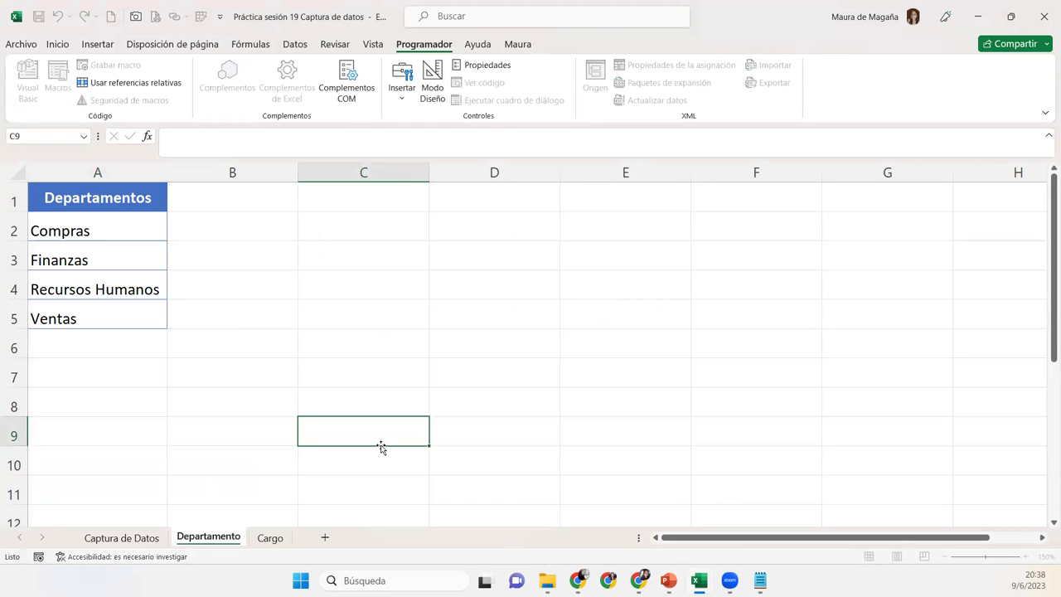
pyautogui.click(107, 216)
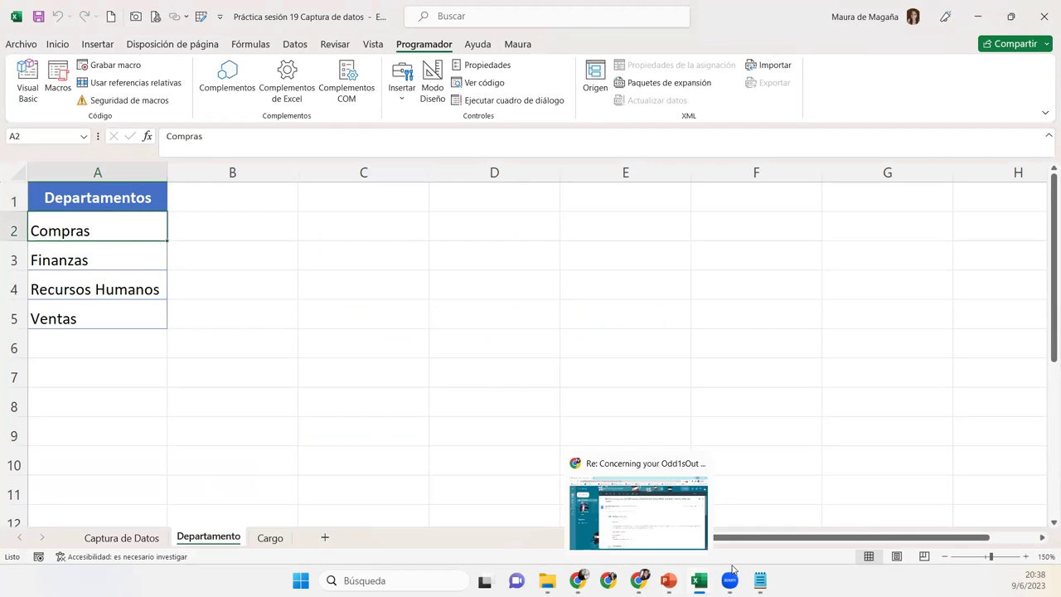
pyautogui.moveTo(699, 581)
pyautogui.click(776, 519)
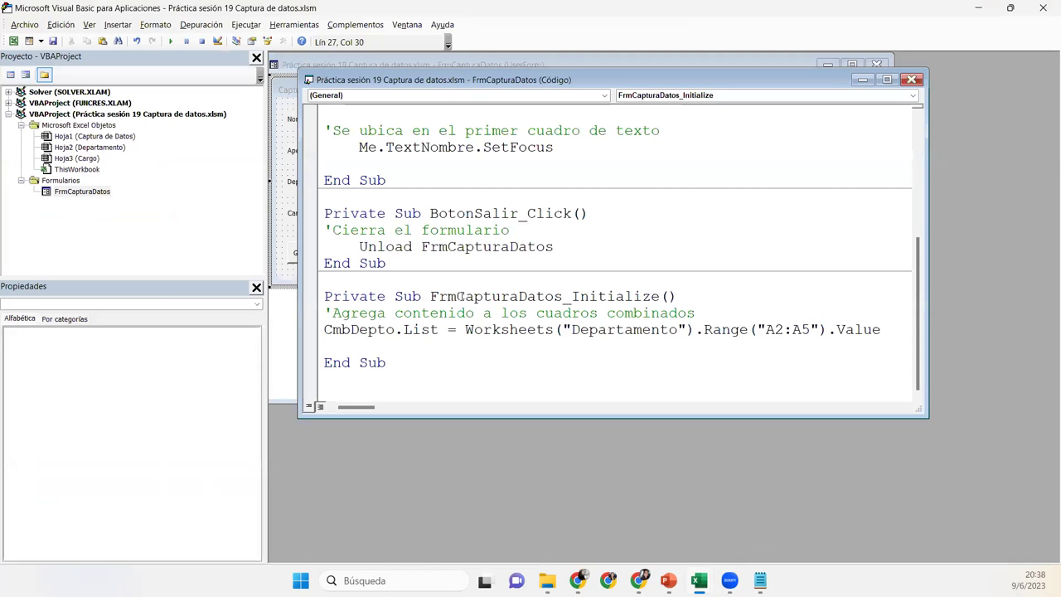
# Delete the FrmCapturaDatos_Initialize procedure with its lines, plus an accidental UserForm_Click stub
pyautogui.doubleClick(609, 333)
pyautogui.press('Right')
pyautogui.moveTo(881, 329)
pyautogui.mouseDown()
pyautogui.moveTo(295, 336)
pyautogui.moveTo(316, 322)
pyautogui.mouseUp()
pyautogui.hotkey('ctrl', 'c')
pyautogui.press('Delete')
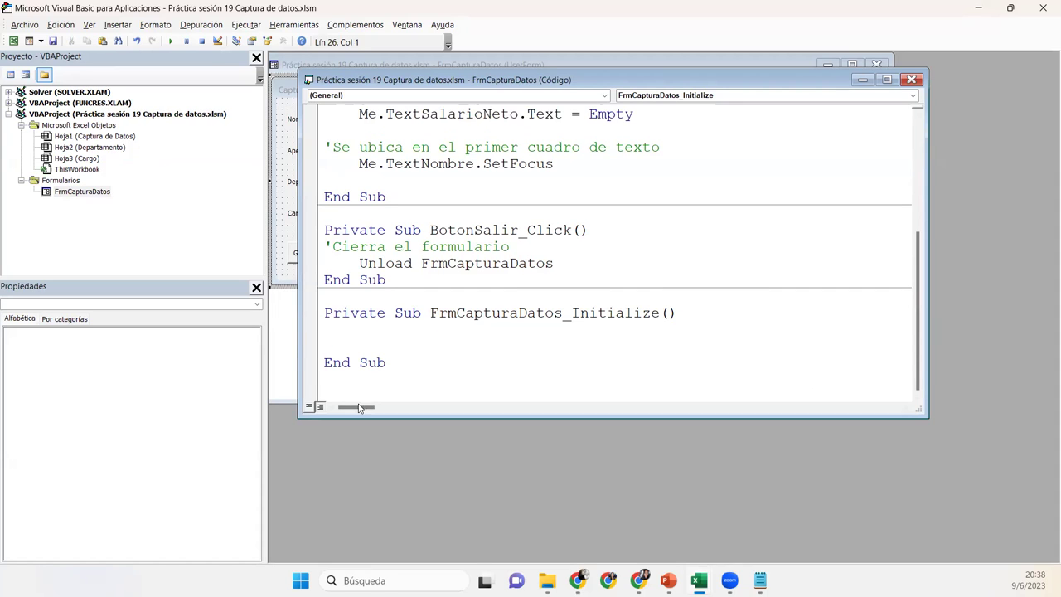
pyautogui.moveTo(392, 379); pyautogui.dragTo(282, 307)
pyautogui.press('Delete')
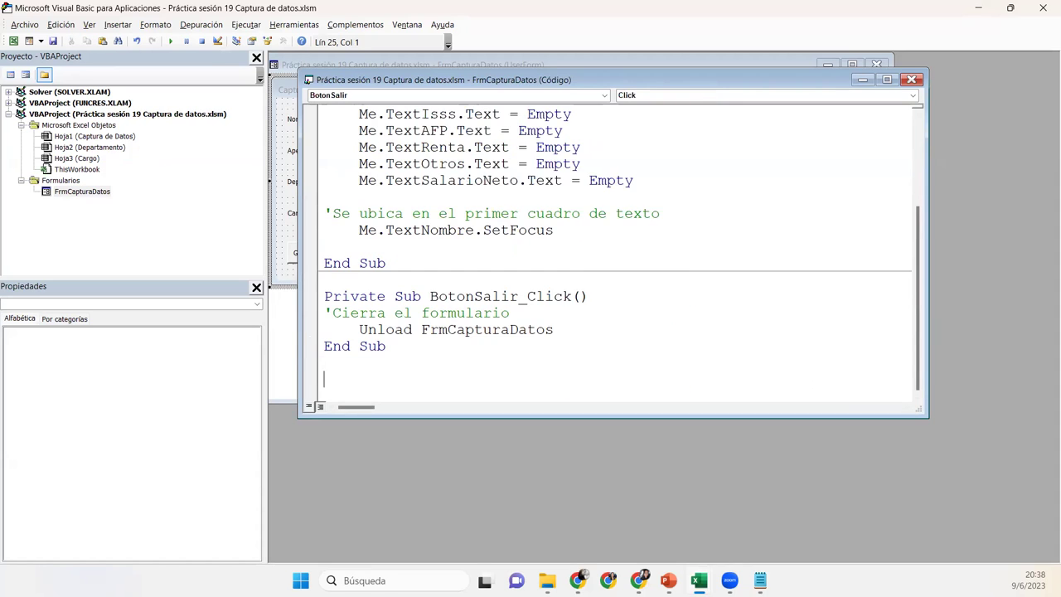
pyautogui.doubleClick(288, 271)
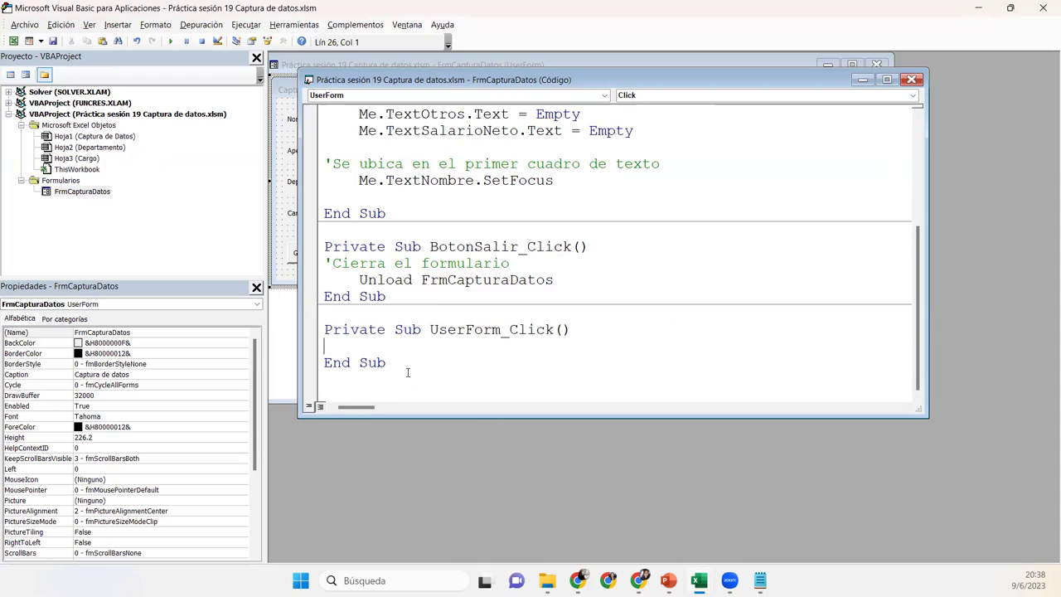
pyautogui.moveTo(407, 373); pyautogui.dragTo(305, 330)
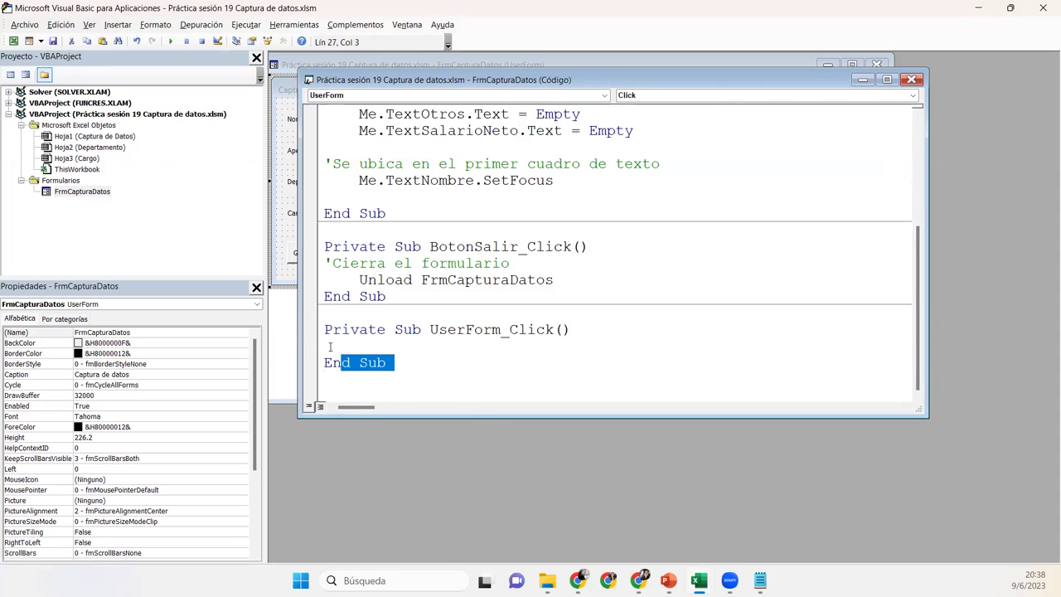
pyautogui.press('Delete')
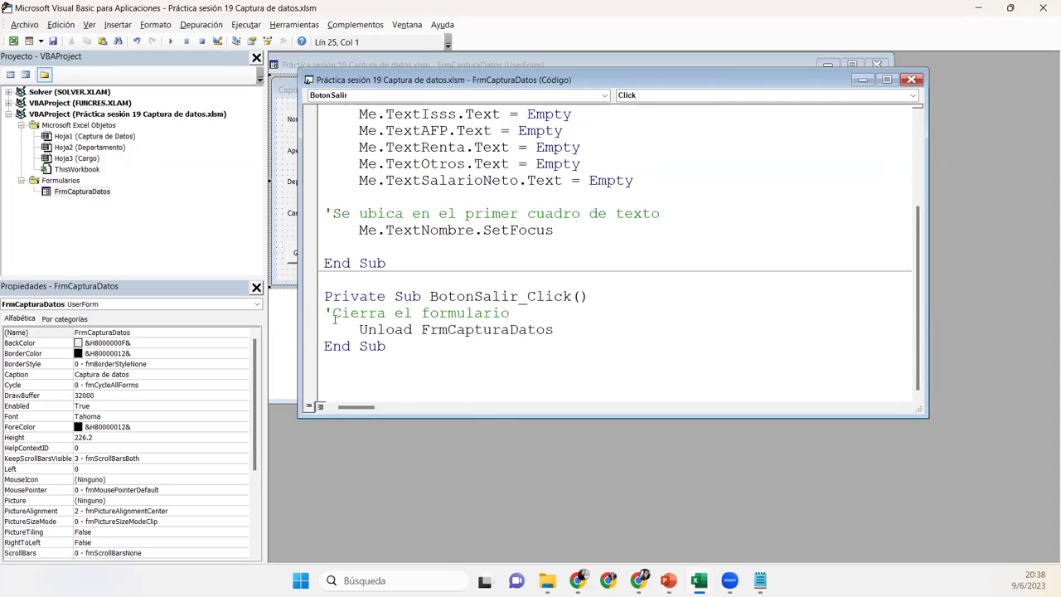
# Create a UserForm_Initialize procedure from the object and event dropdowns, removing the generated UserForm_Click
pyautogui.click(603, 96)
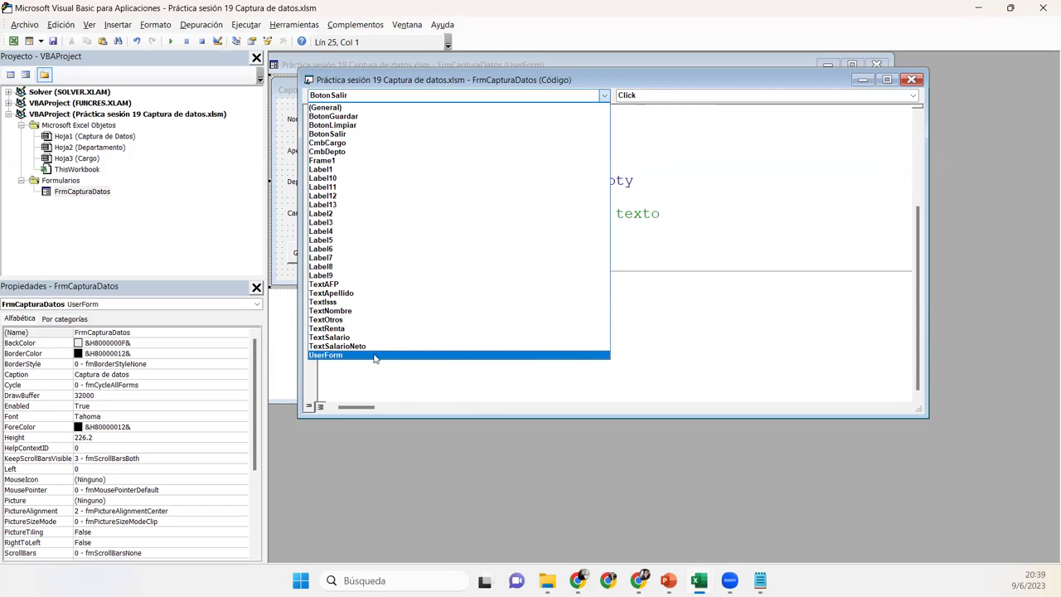
pyautogui.click(374, 355)
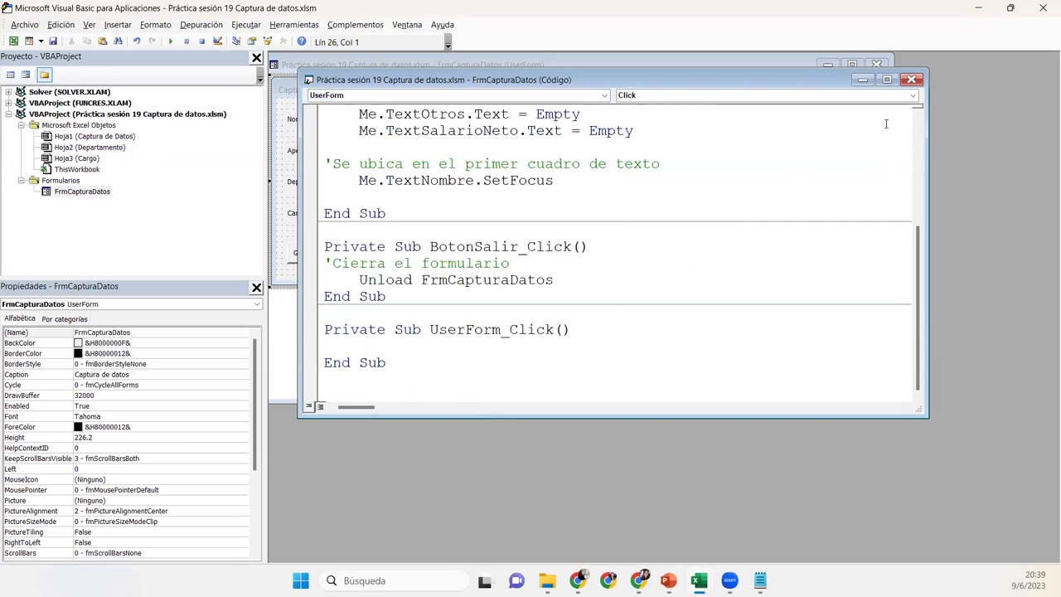
pyautogui.click(913, 95)
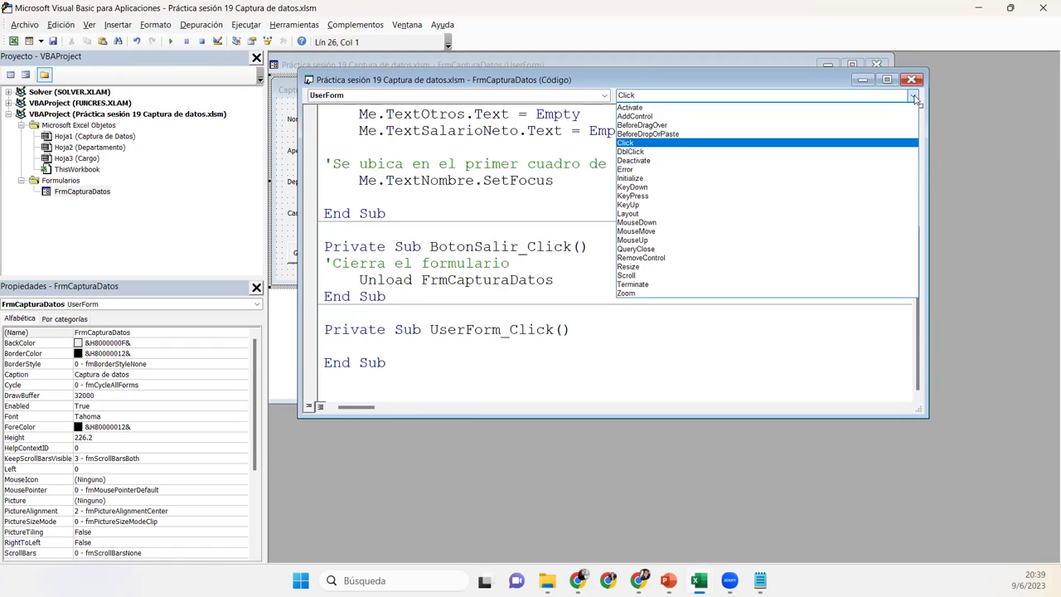
pyautogui.click(730, 179)
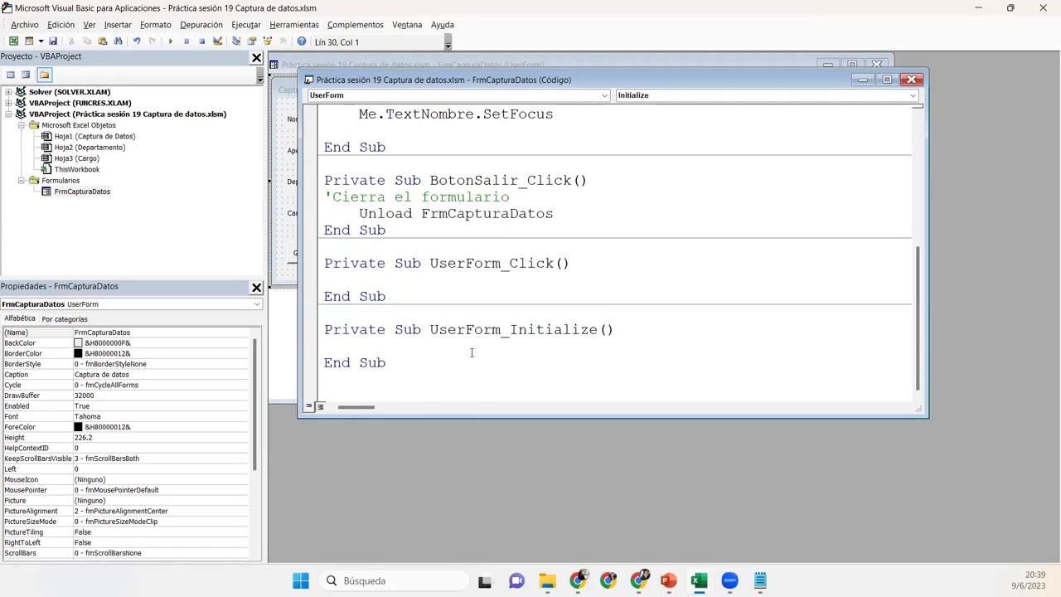
pyautogui.moveTo(418, 298); pyautogui.dragTo(303, 259)
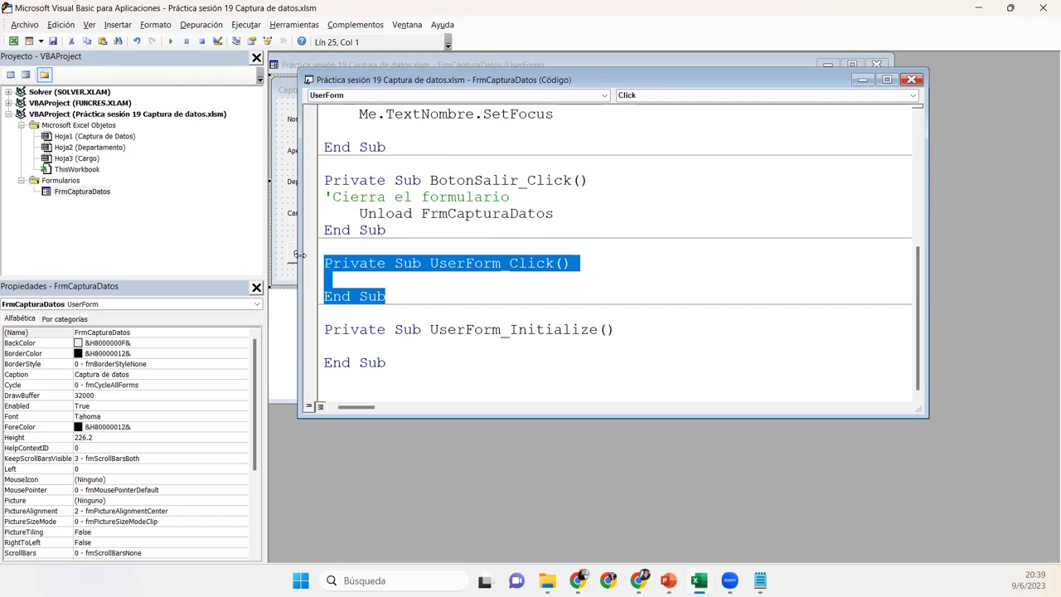
pyautogui.press('Delete')
# Paste the CmbDepto.List line into UserForm_Initialize, indent it, and remove extra blank lines
pyautogui.click(340, 340)
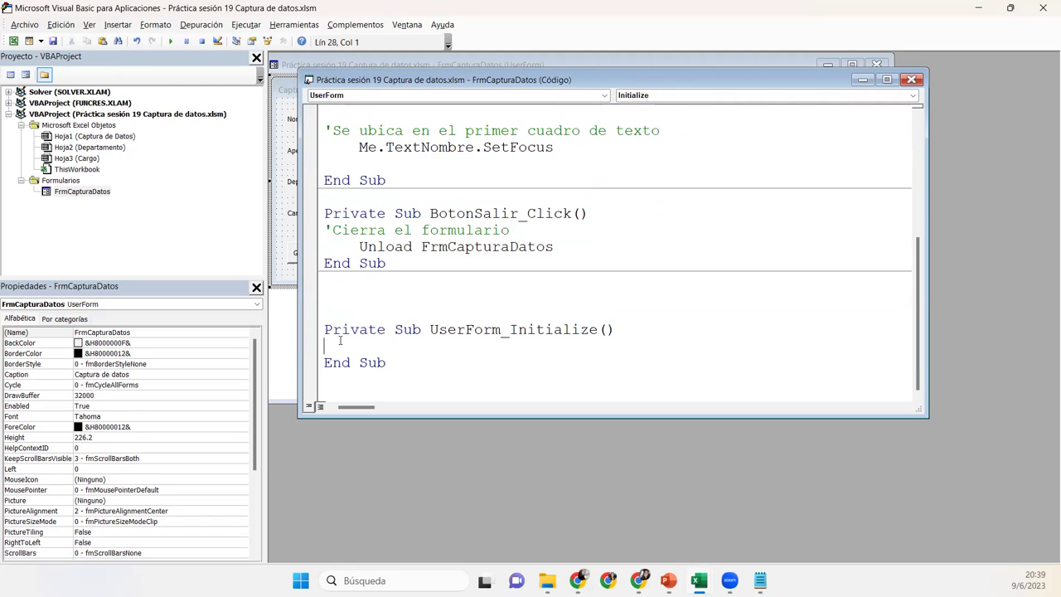
pyautogui.hotkey('ctrl', 'v')
pyautogui.click(325, 362)
pyautogui.press('Tab')
pyautogui.click(429, 305)
pyautogui.press('BackSpace')
pyautogui.press('BackSpace')
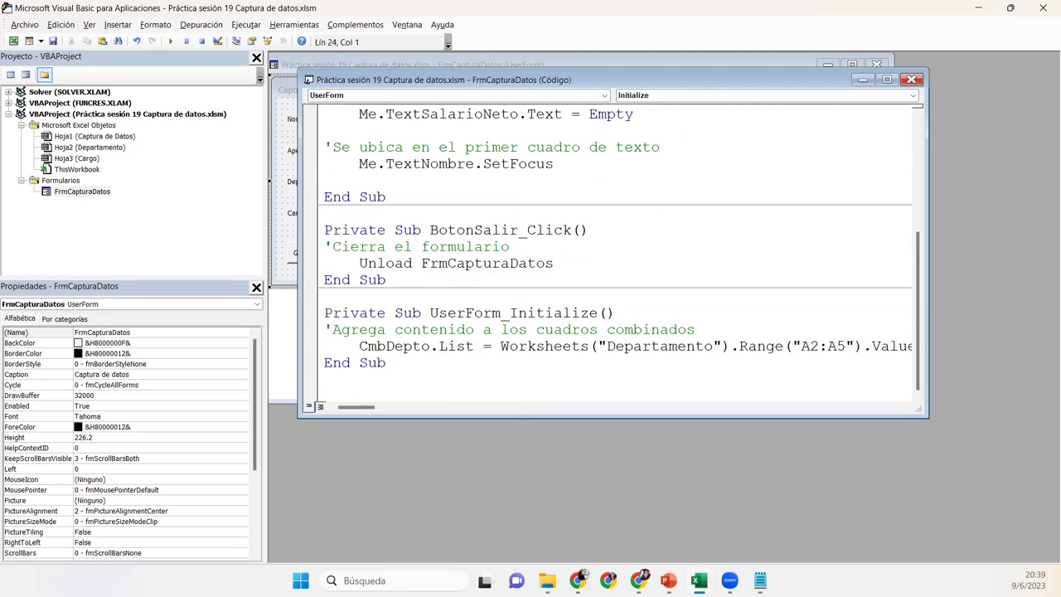
# Run the form and check the Departamento list shows the four departments, then close it
pyautogui.click(189, 43)
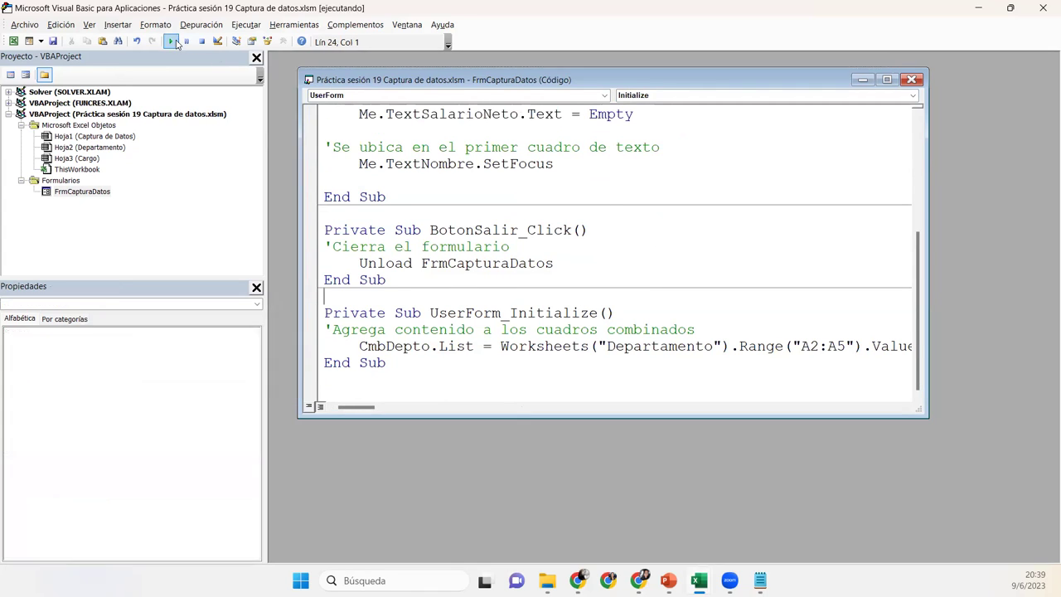
pyautogui.click(520, 288)
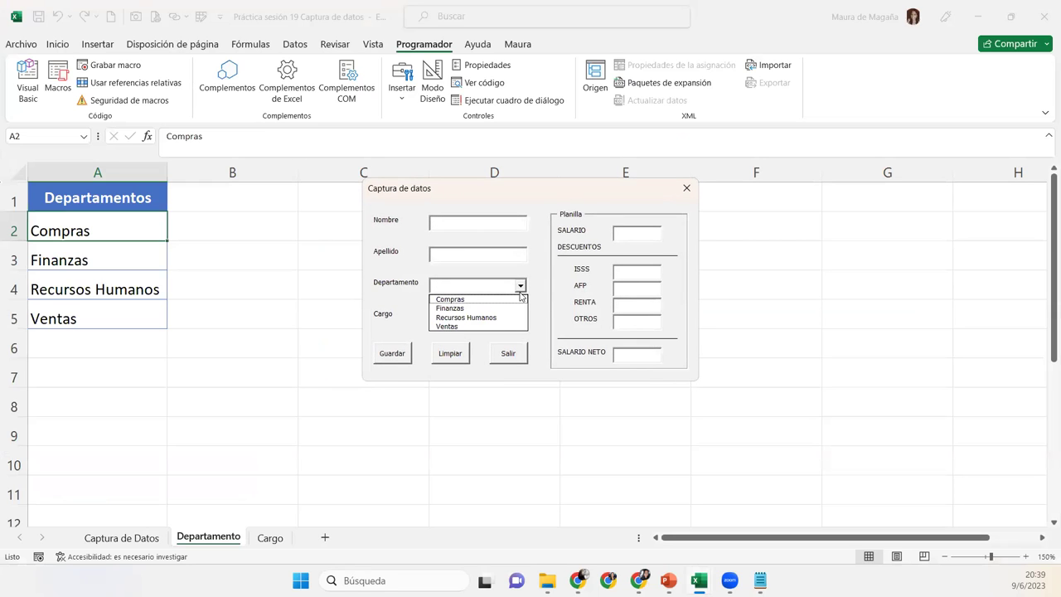
pyautogui.click(505, 353)
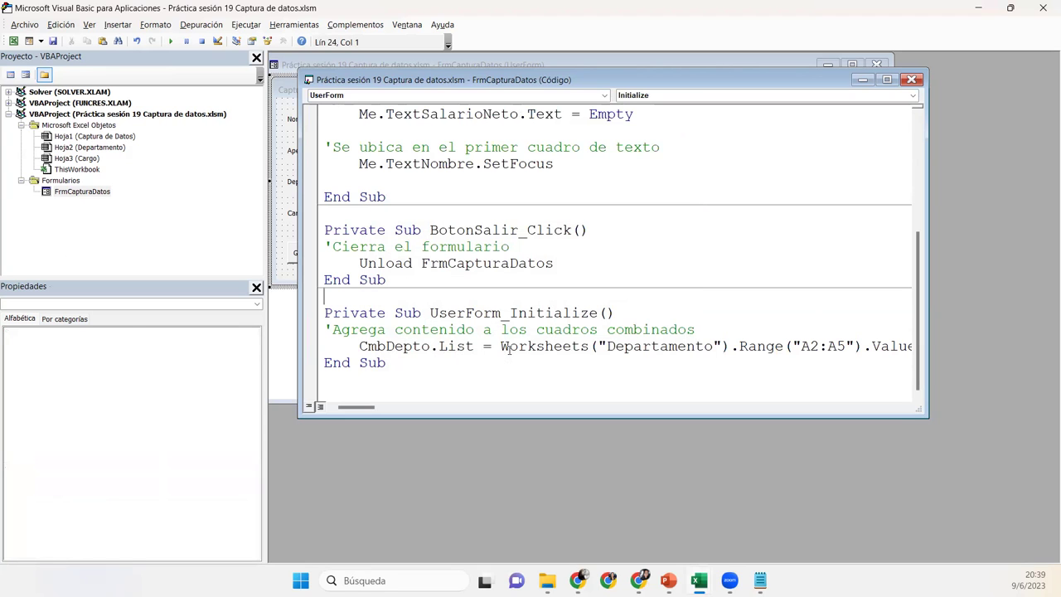
# Add a blank line at the module's end and return to the CmbDepto line in UserForm_Initialize
pyautogui.click(368, 313)
pyautogui.click(387, 386)
pyautogui.press('Return')
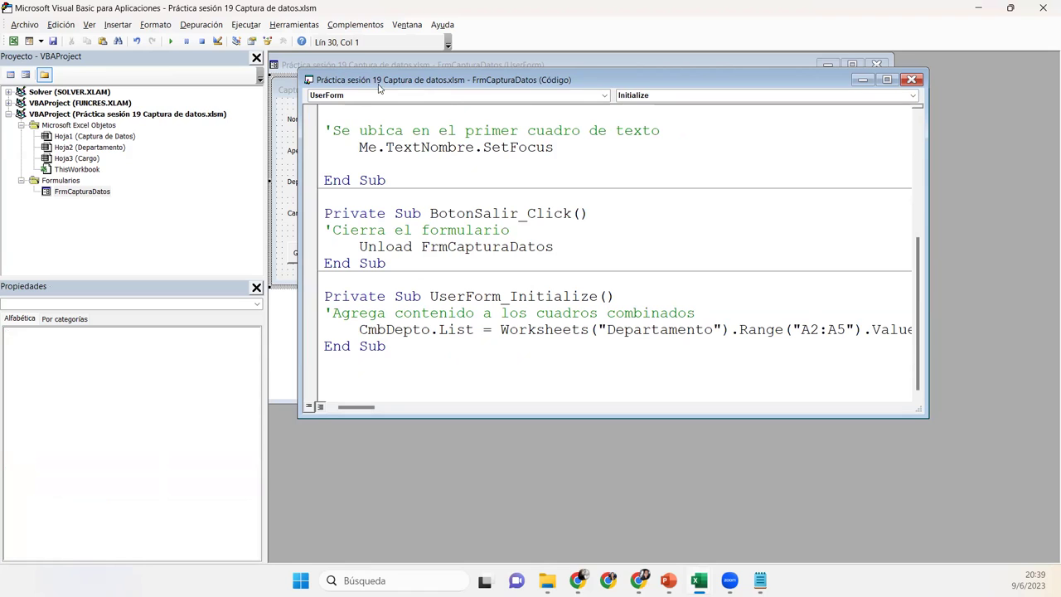
pyautogui.click(605, 96)
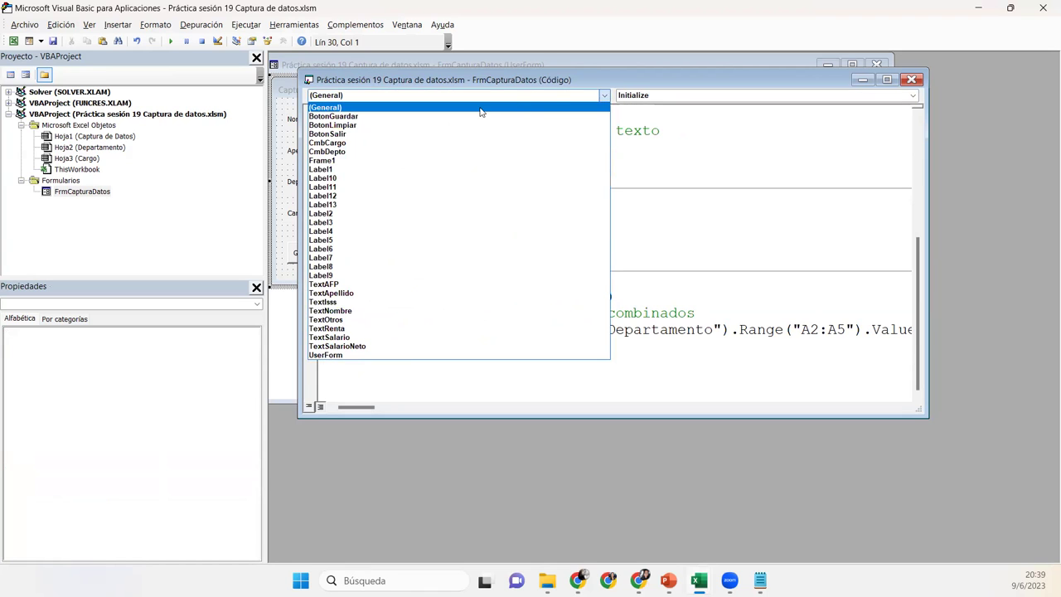
pyautogui.click(405, 355)
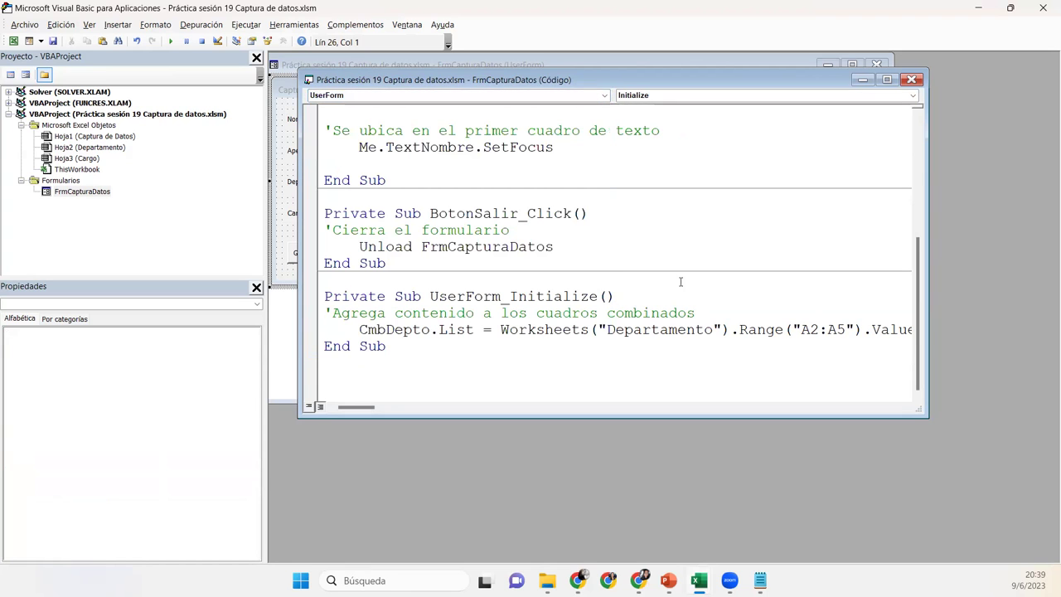
pyautogui.click(913, 96)
pyautogui.click(916, 98)
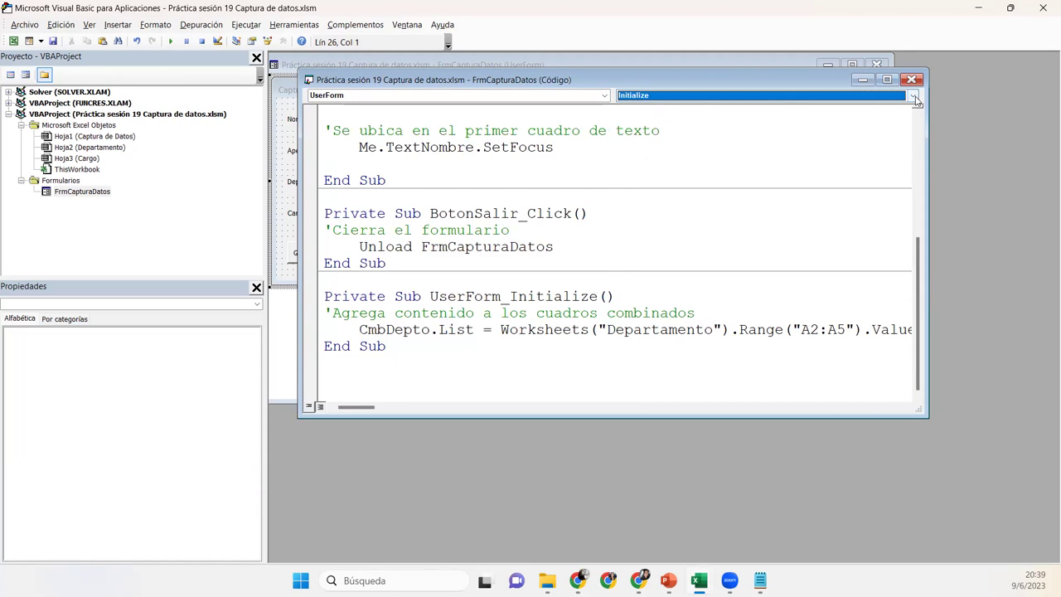
pyautogui.click(361, 329)
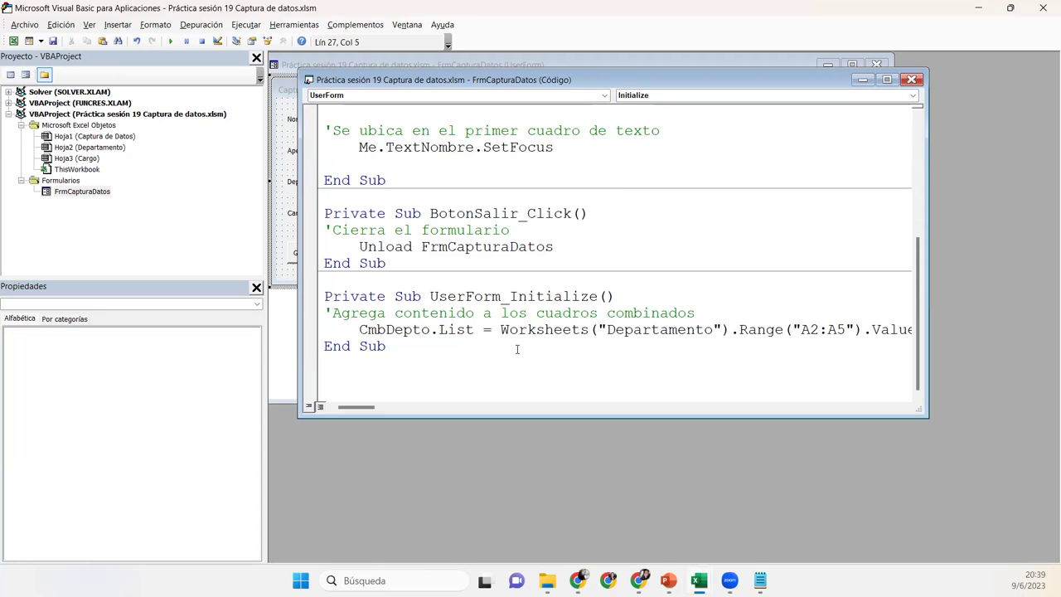
# Add CmbCargo.List = Worksheets("cargo").Range("A2:A9").Value below the CmbDepto line
pyautogui.press('End')
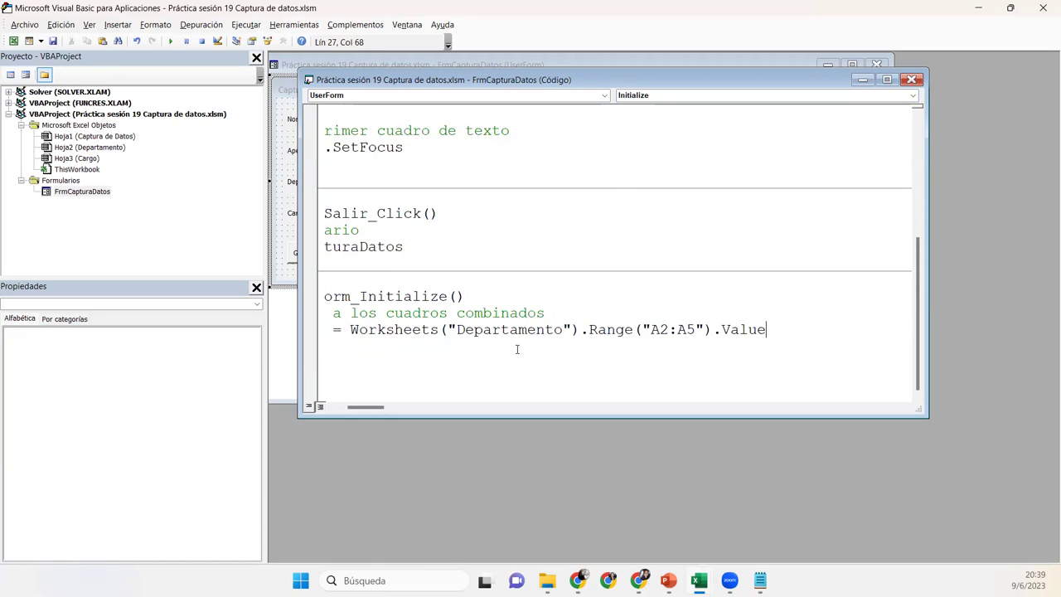
pyautogui.press('Return')
pyautogui.hotkey('ctrl', 'space')
pyautogui.write('cm')
pyautogui.press('Tab')
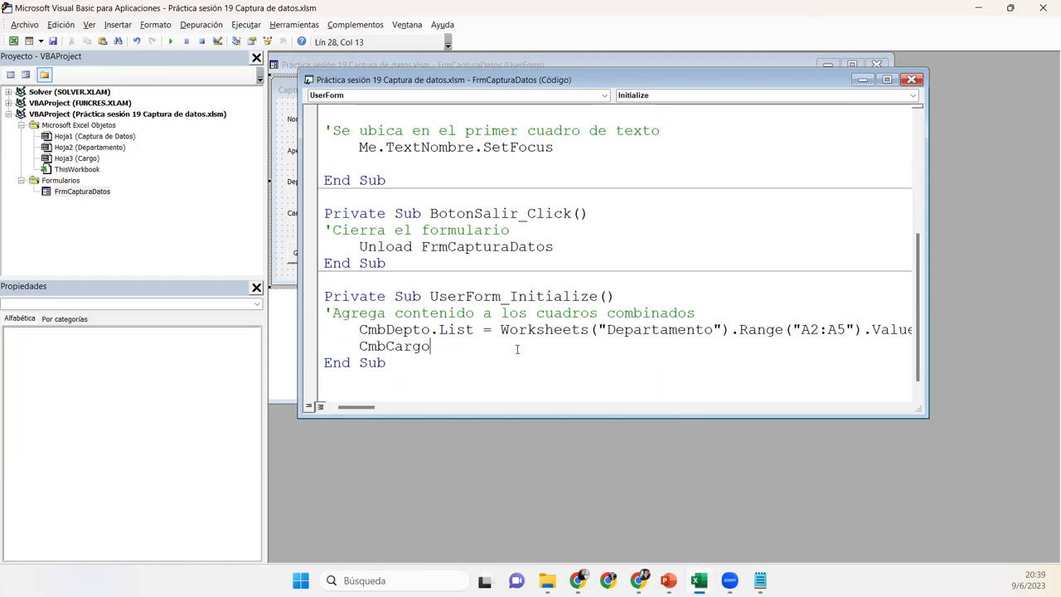
pyautogui.write('.lis ')
pyautogui.write('=')
pyautogui.hotkey('ctrl', 'space')
pyautogui.write('wo')
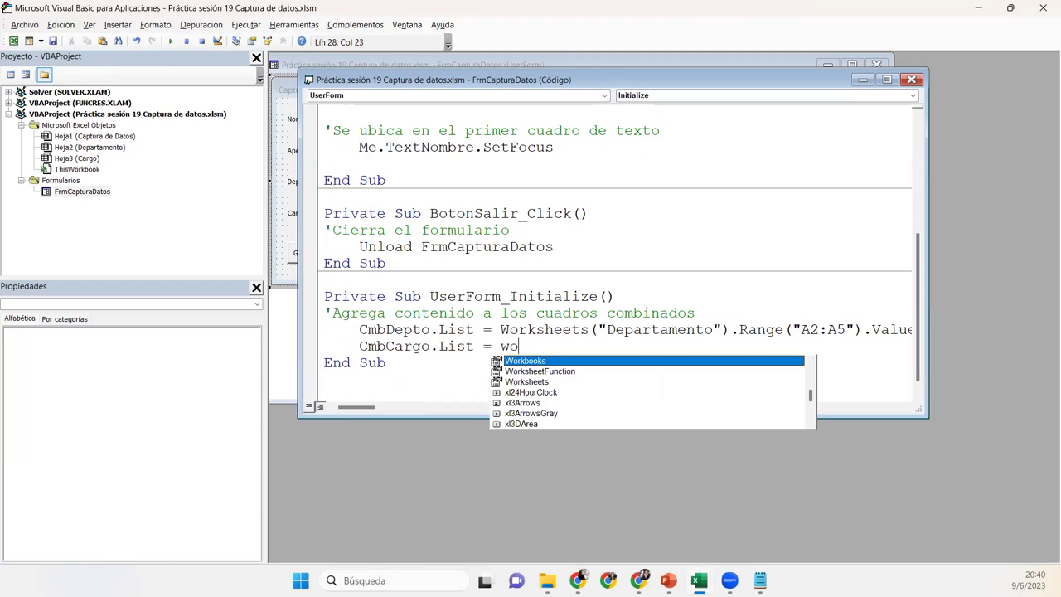
pyautogui.press('Down')
pyautogui.press('Down')
pyautogui.press('Tab')
pyautogui.write('(')
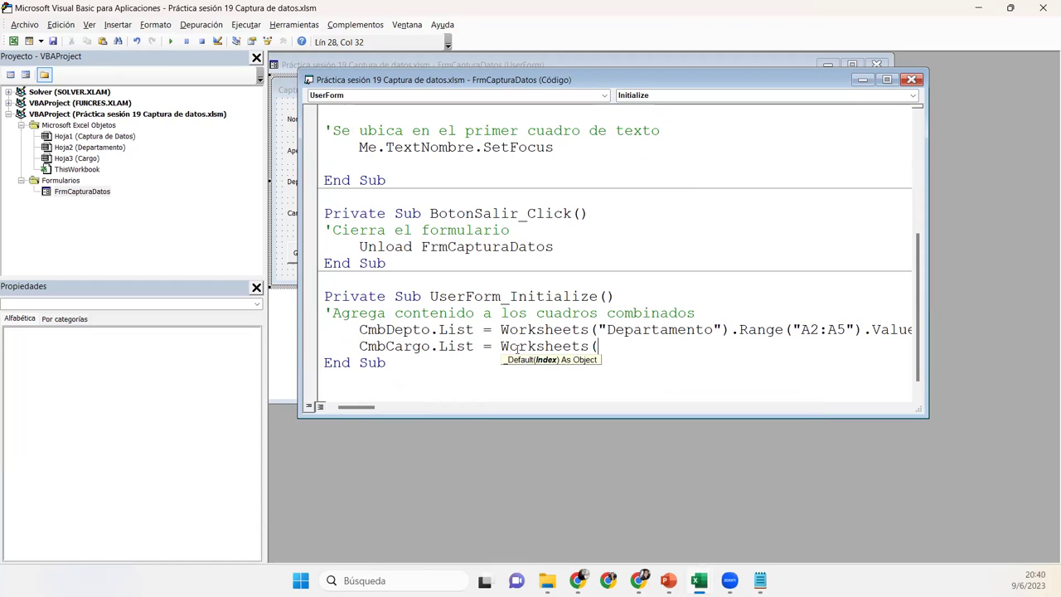
pyautogui.write('"cargo')
pyautogui.write('"')
pyautogui.write(').Range(')
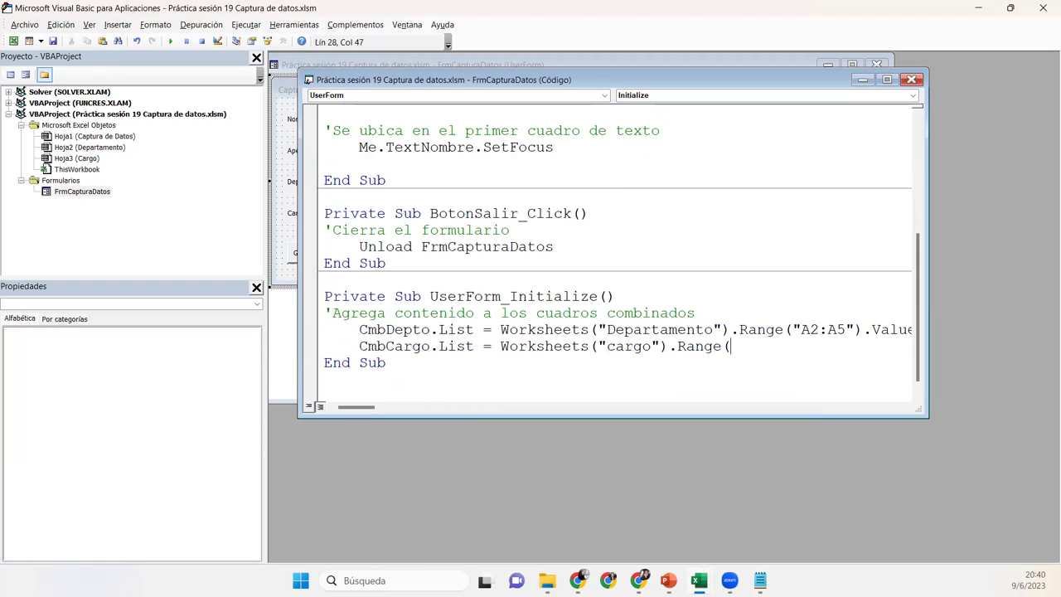
pyautogui.write('"A')
pyautogui.write('2:A9')
pyautogui.write('")')
pyautogui.write('.value')
pyautogui.press('Return')
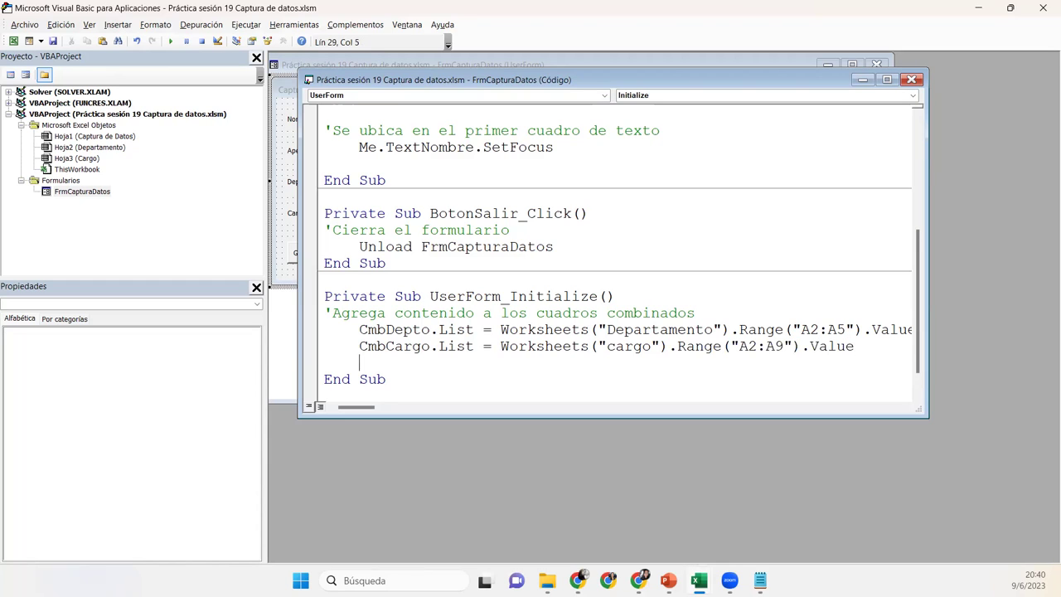
# Remove the extra empty line and capitalise the sheet name to "Cargo"
pyautogui.press('BackSpace')
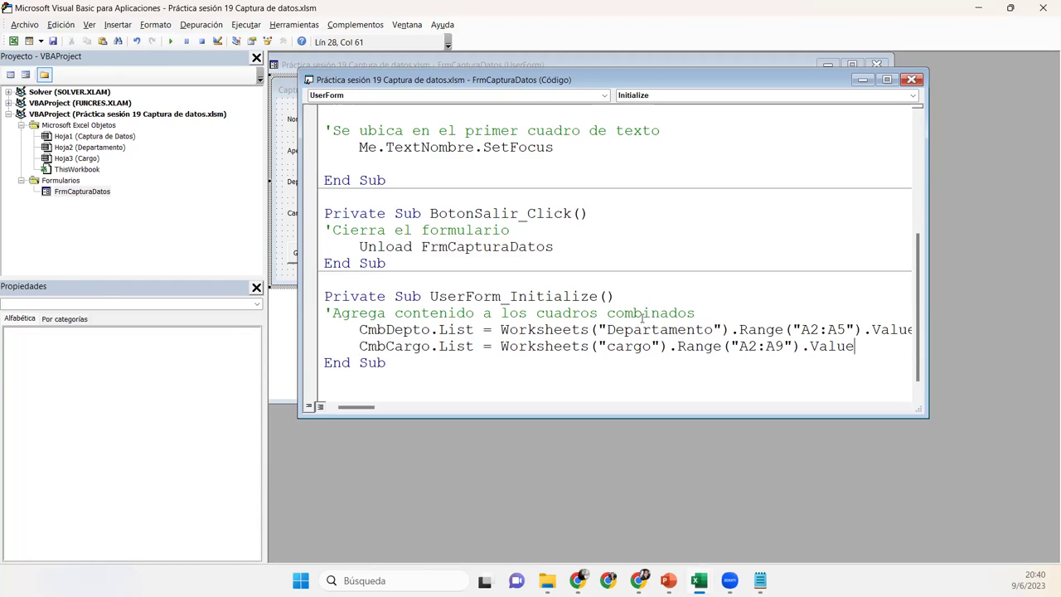
pyautogui.click(610, 346)
pyautogui.press('BackSpace')
pyautogui.write('C')
pyautogui.click(170, 40)
pyautogui.click(521, 286)
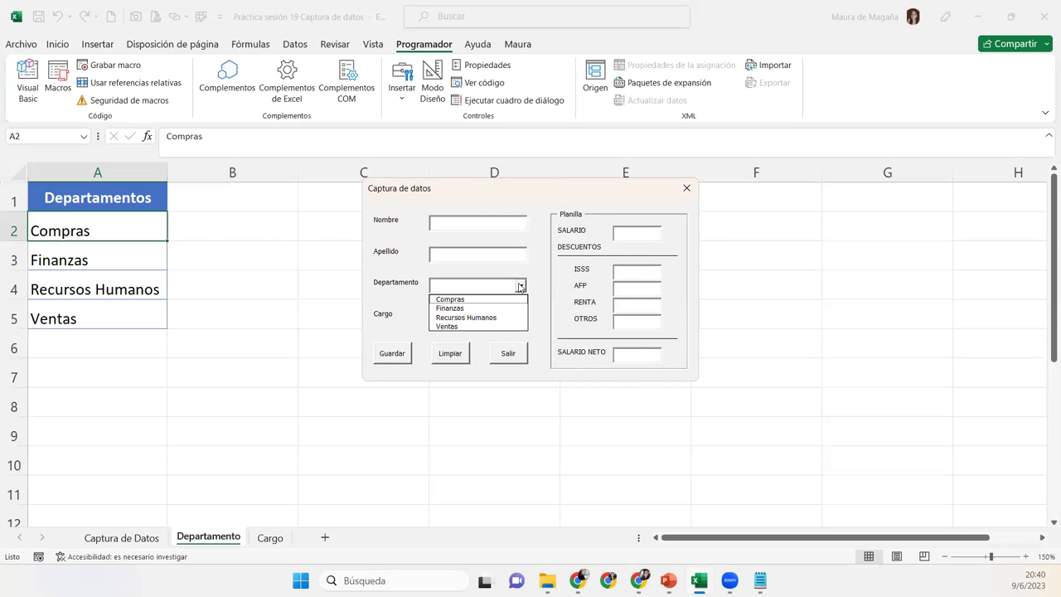
pyautogui.click(520, 287)
pyautogui.click(520, 317)
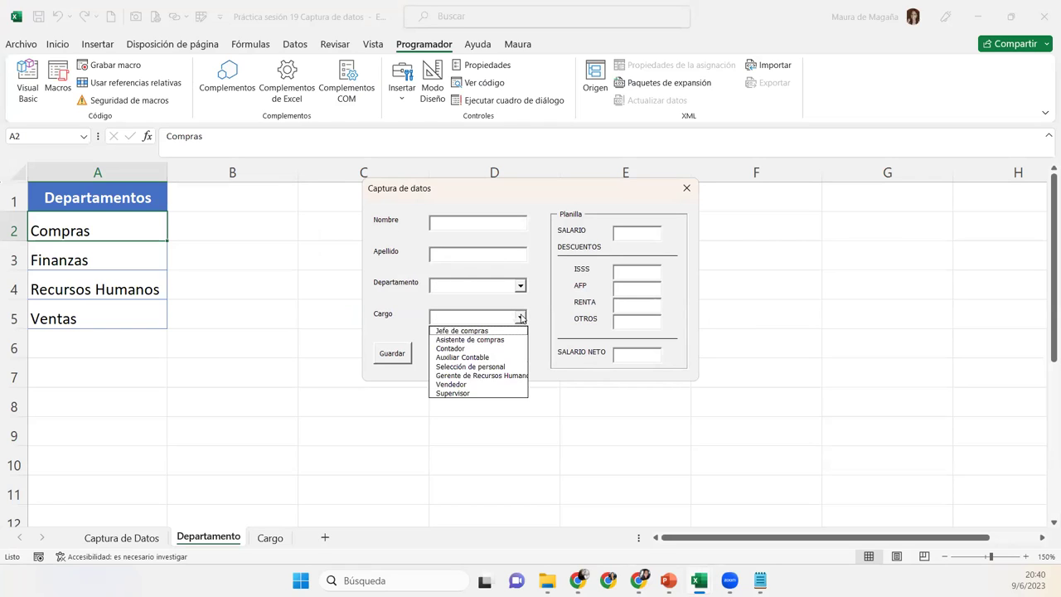
pyautogui.click(521, 318)
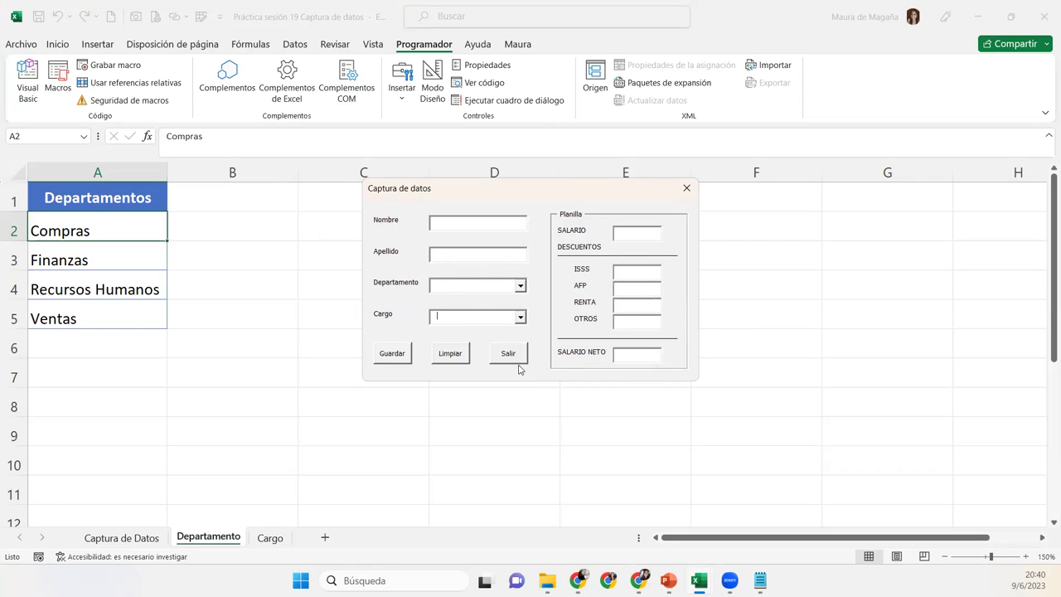
pyautogui.click(460, 356)
pyautogui.click(508, 354)
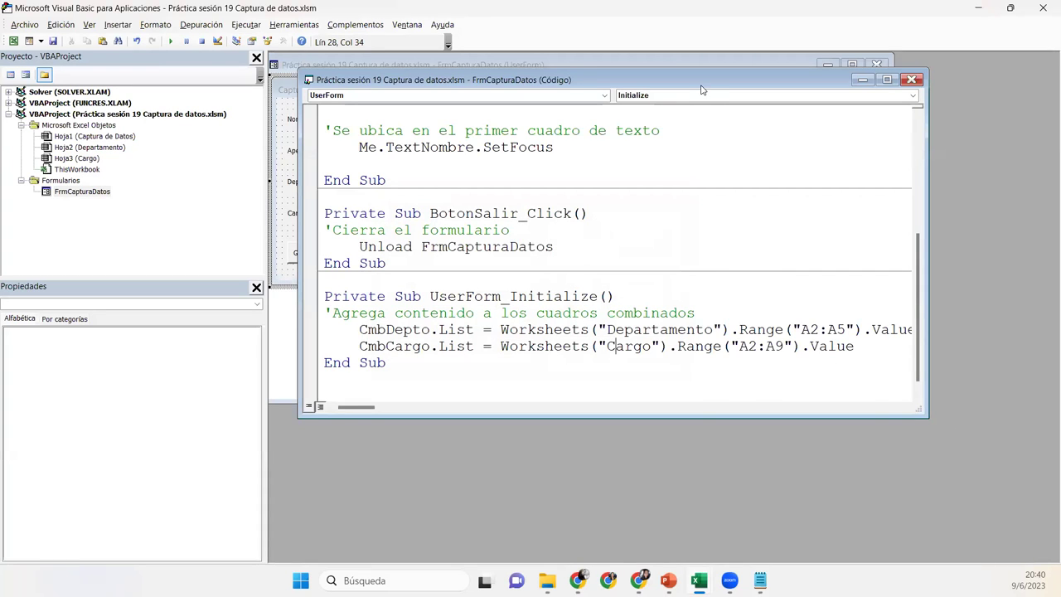
# Move the code window up and left, then drag its bottom-right corner to enlarge it
pyautogui.moveTo(701, 89); pyautogui.dragTo(674, 75)
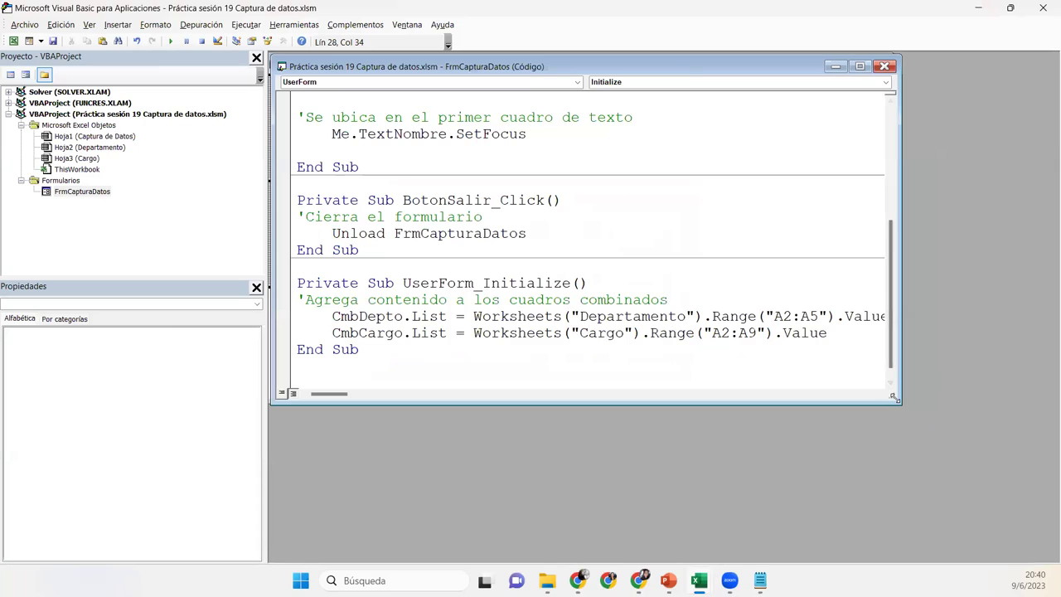
pyautogui.moveTo(900, 404); pyautogui.dragTo(996, 451)
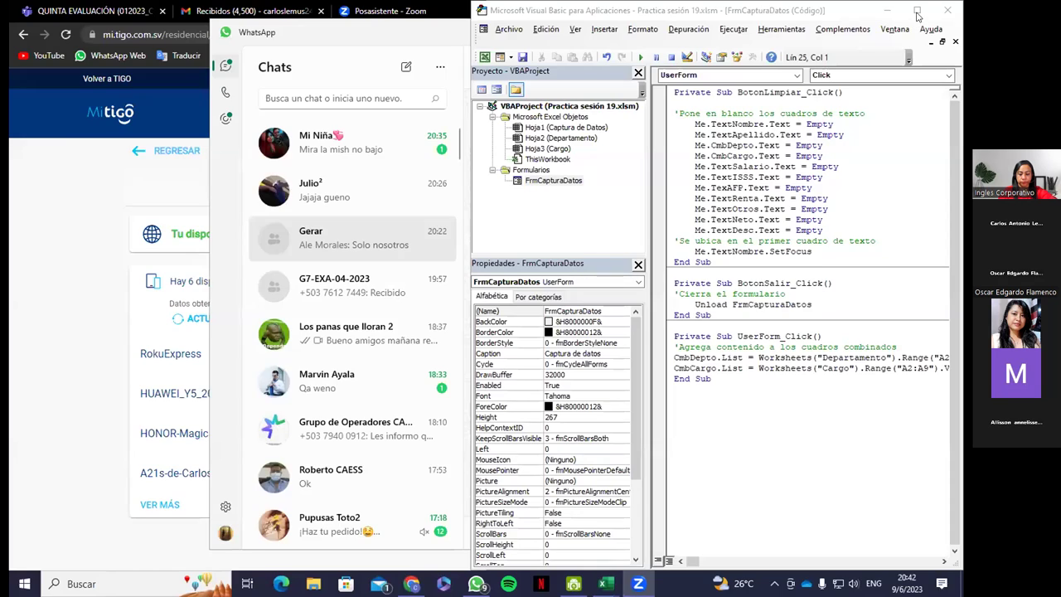
# Maximize the editor and create an empty UserForm_Initialize procedure from the event list
pyautogui.click(909, 10)
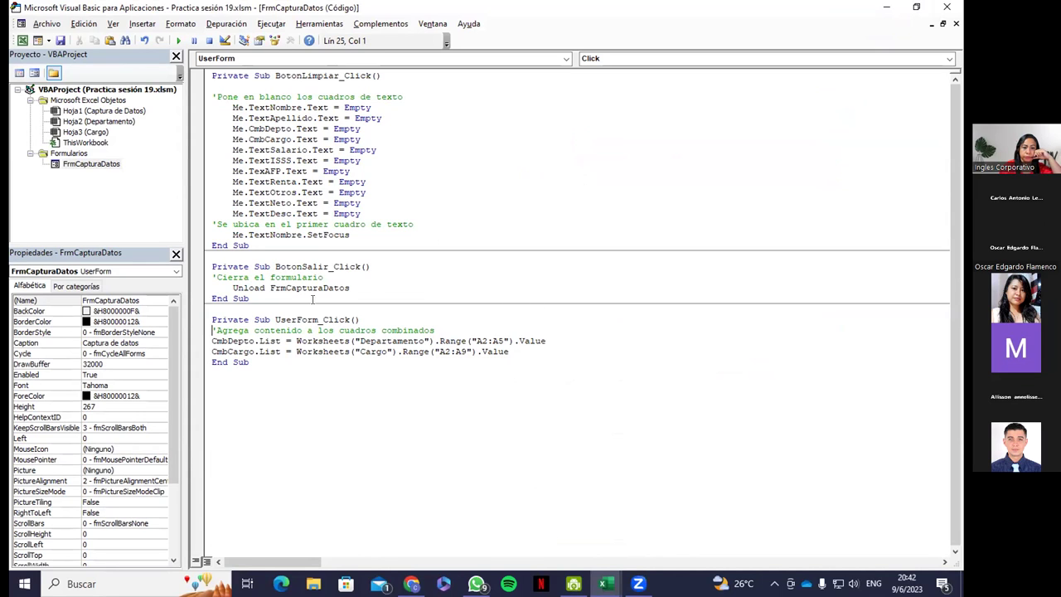
pyautogui.click(367, 315)
pyautogui.click(661, 59)
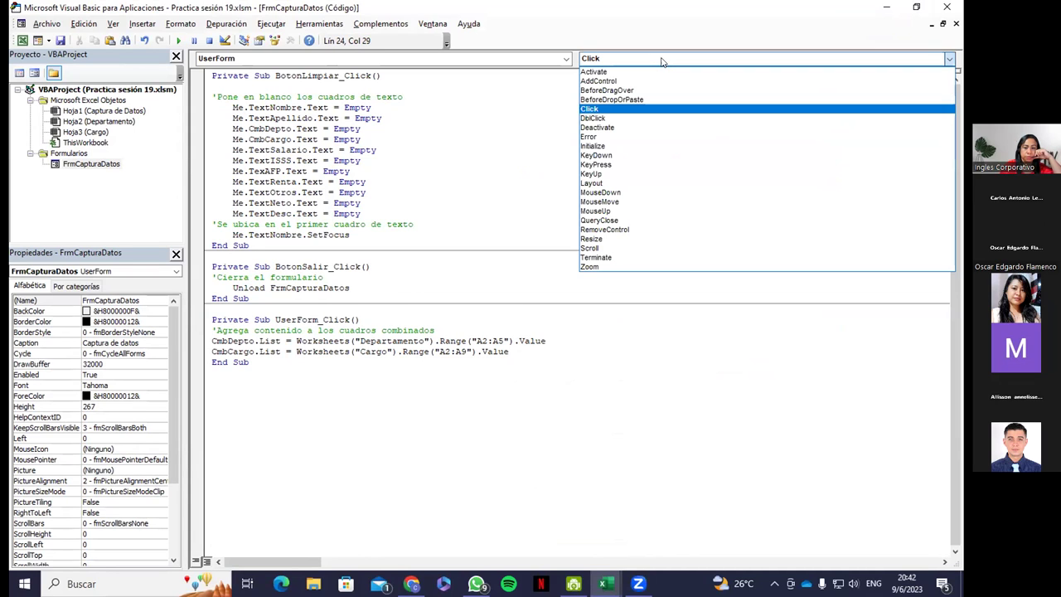
pyautogui.click(594, 146)
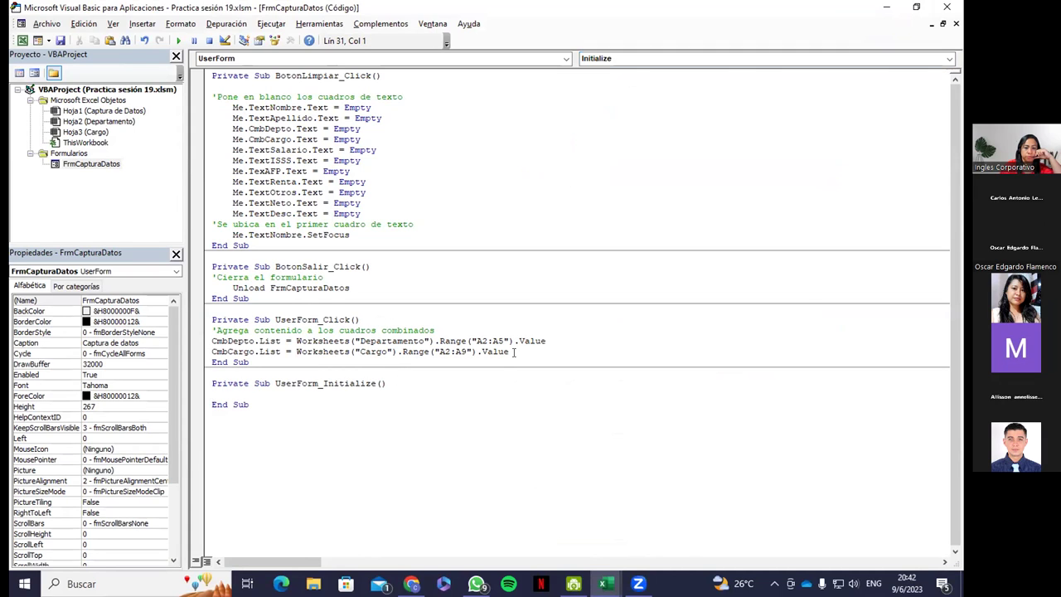
# Cut the combo-box loading code from UserForm_Click and paste it into UserForm_Initialize
pyautogui.moveTo(254, 358); pyautogui.dragTo(210, 330)
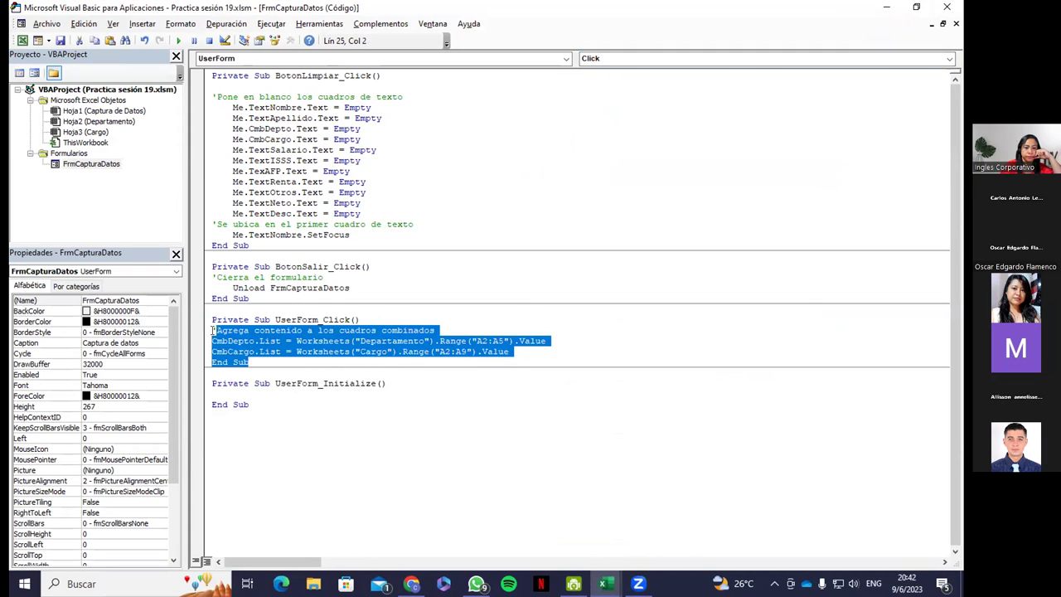
pyautogui.hotkey('ctrl', 'x')
pyautogui.click(213, 362)
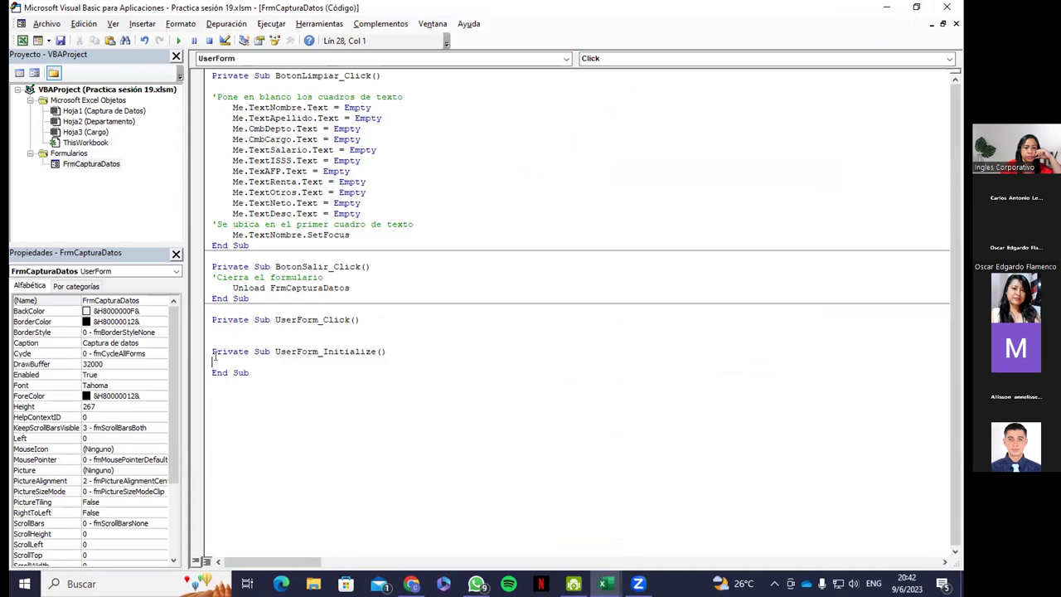
pyautogui.hotkey('ctrl', 'v')
# Delete the duplicate End Sub, the leftover UserForm_Click header and the extra blank lines
pyautogui.moveTo(250, 404); pyautogui.dragTo(209, 405)
pyautogui.press('Delete')
pyautogui.moveTo(360, 320); pyautogui.dragTo(211, 320)
pyautogui.press('Delete')
pyautogui.click(228, 330)
pyautogui.press('Delete')
pyautogui.press('BackSpace')
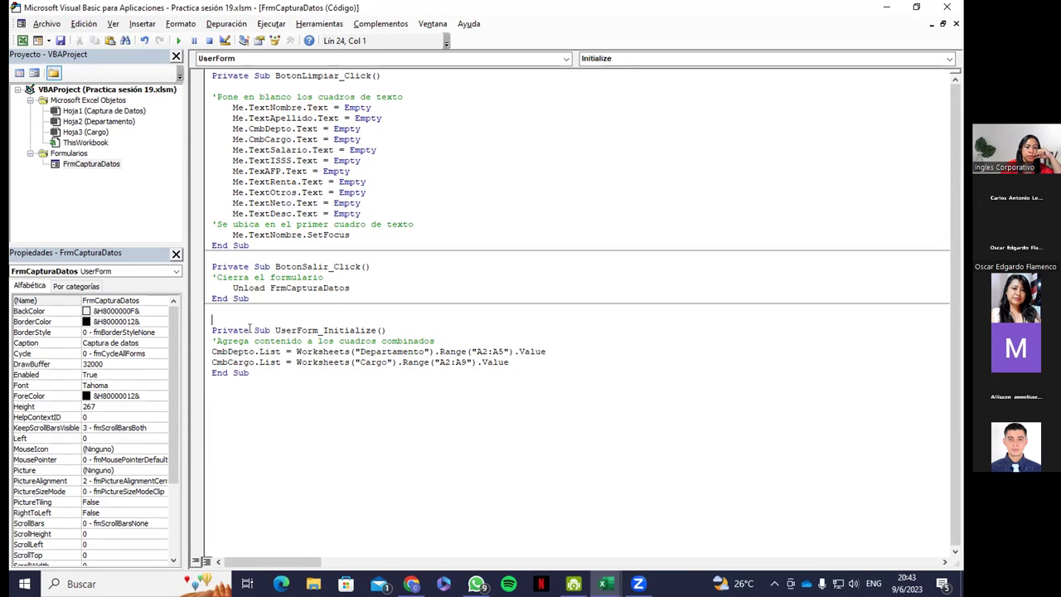
pyautogui.press('BackSpace')
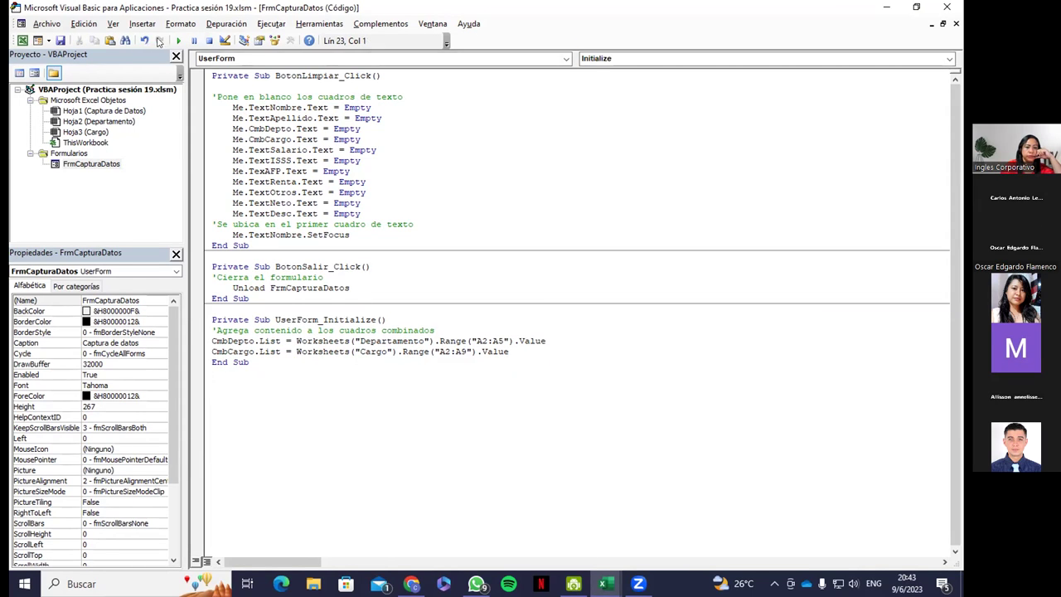
# Run the form in Excel, confirm the Departamento and Cargo lists fill, and pick a job title
pyautogui.click(179, 40)
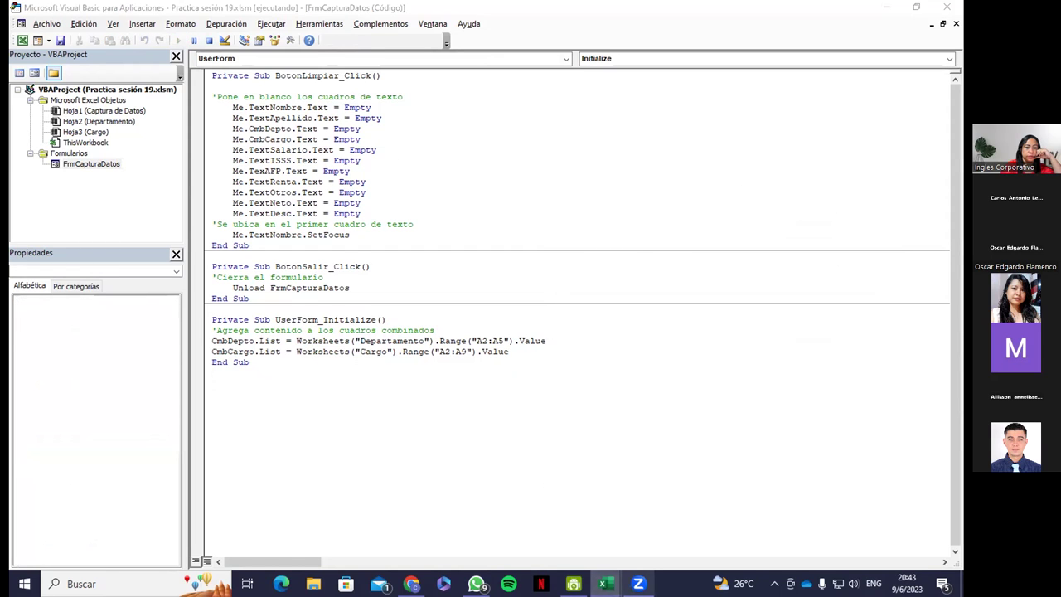
pyautogui.moveTo(605, 584)
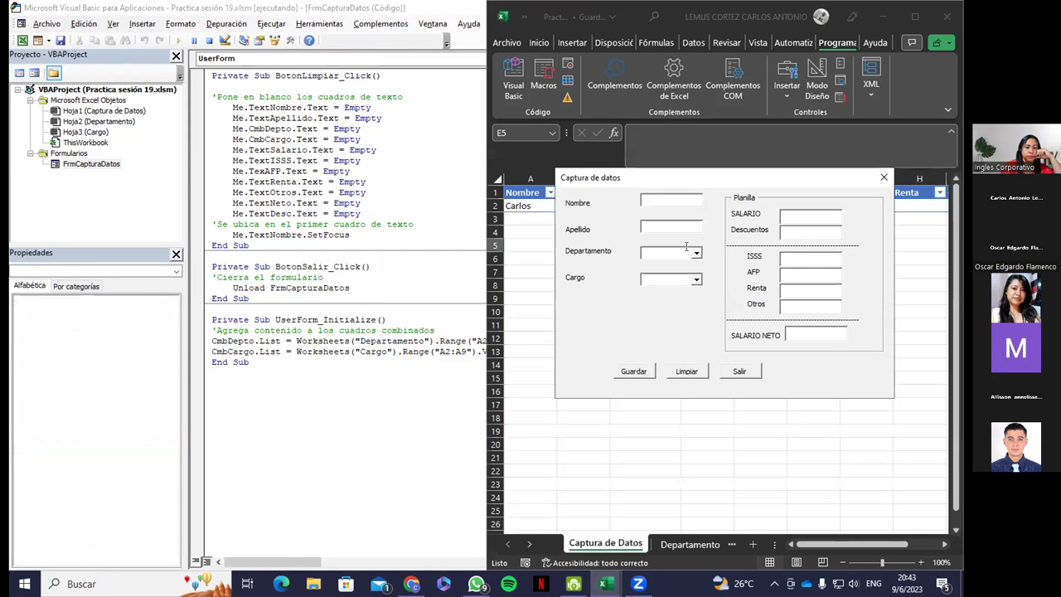
pyautogui.click(696, 253)
pyautogui.click(696, 279)
pyautogui.click(696, 279)
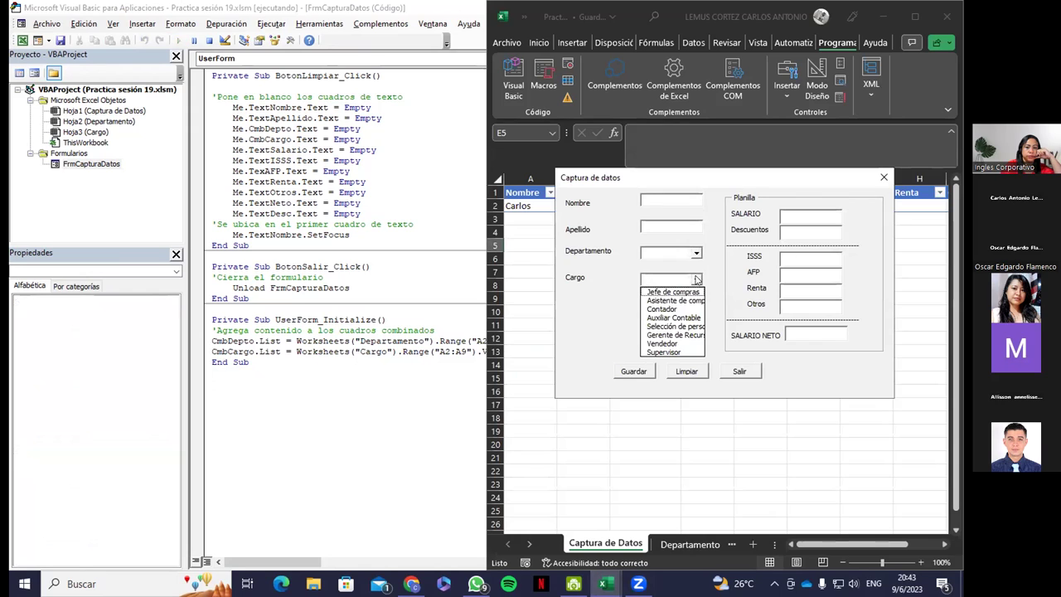
pyautogui.click(670, 352)
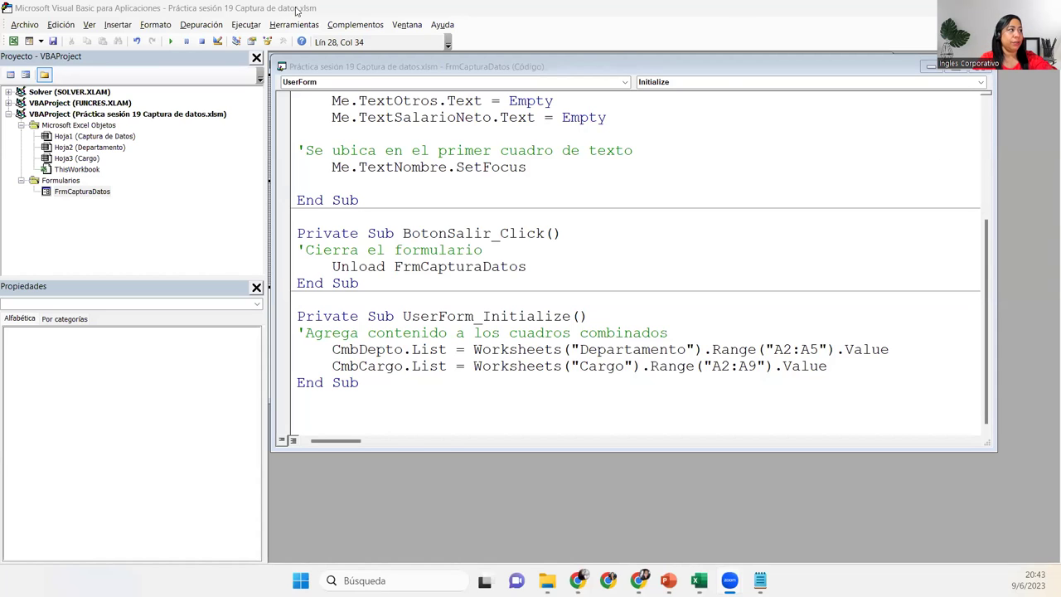
# Run the form, close it with Salir, and reopen the FrmCapturaDatos designer
pyautogui.click(173, 42)
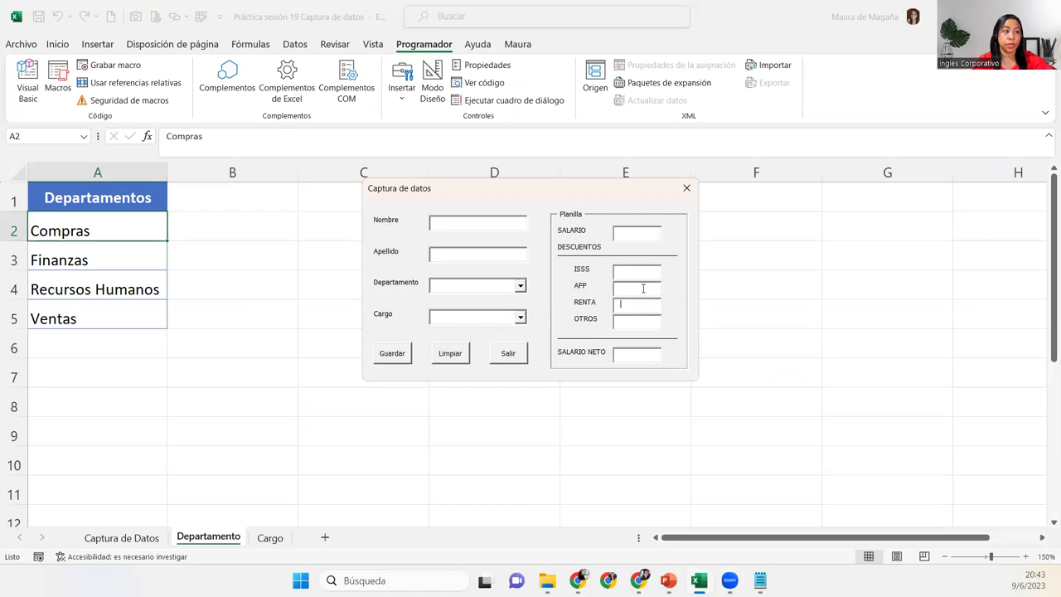
pyautogui.click(508, 353)
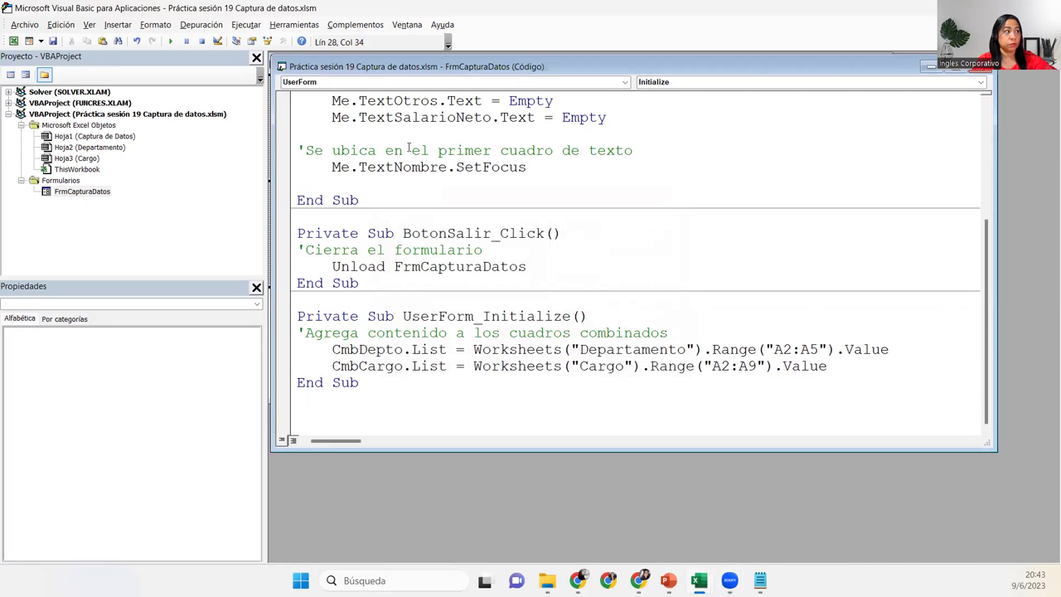
pyautogui.doubleClick(97, 193)
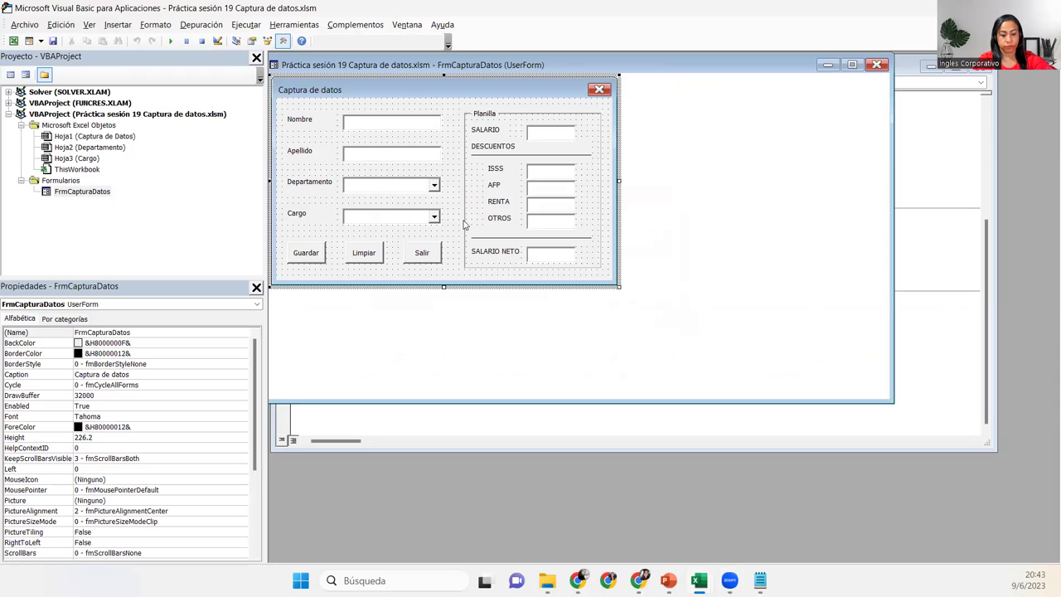
# Set the ISSS text box's Enabled property to False
pyautogui.click(565, 172)
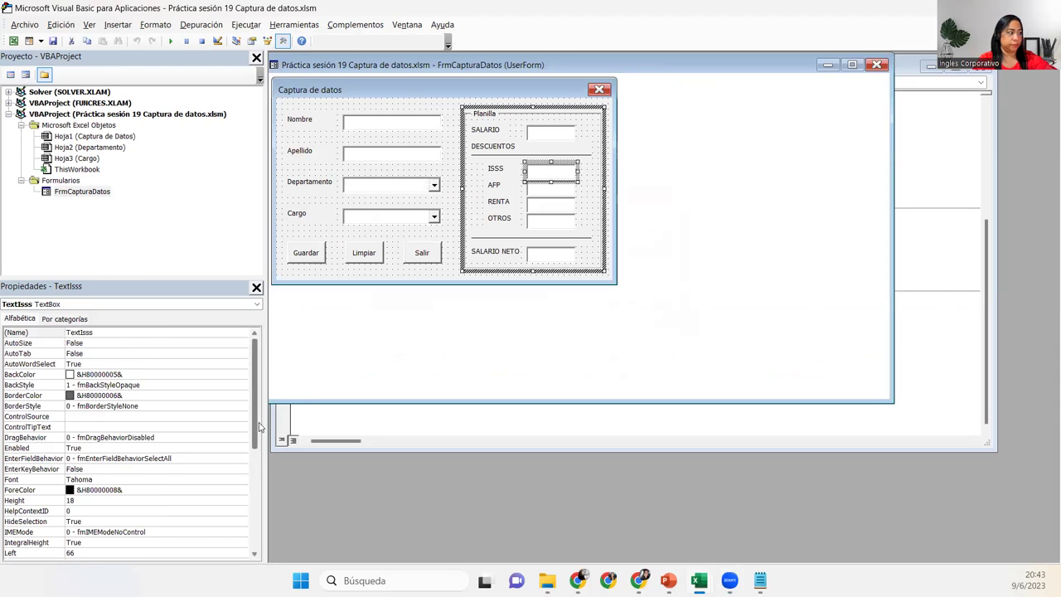
pyautogui.click(94, 448)
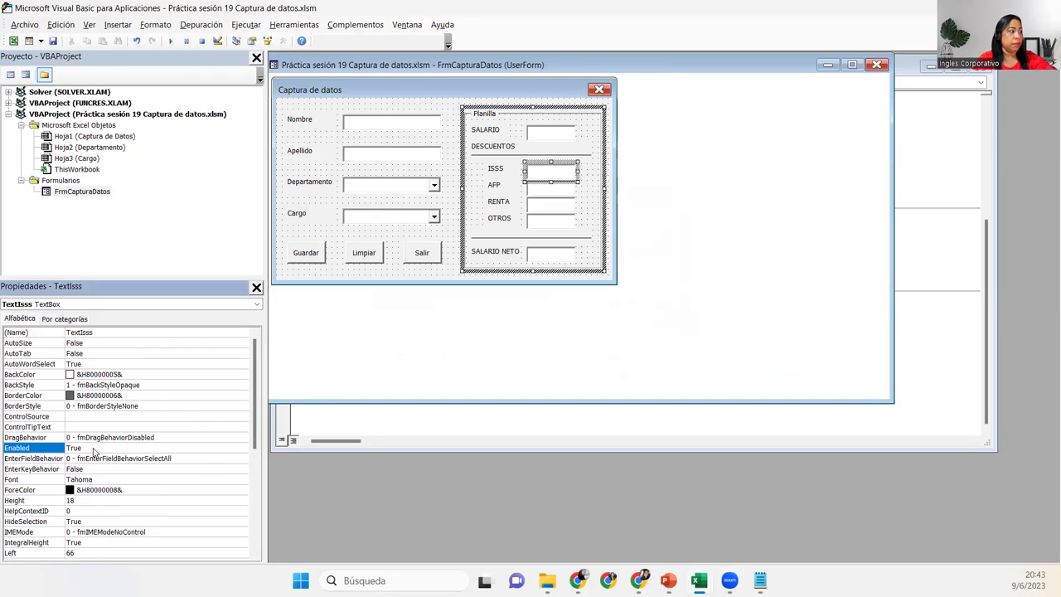
pyautogui.click(243, 448)
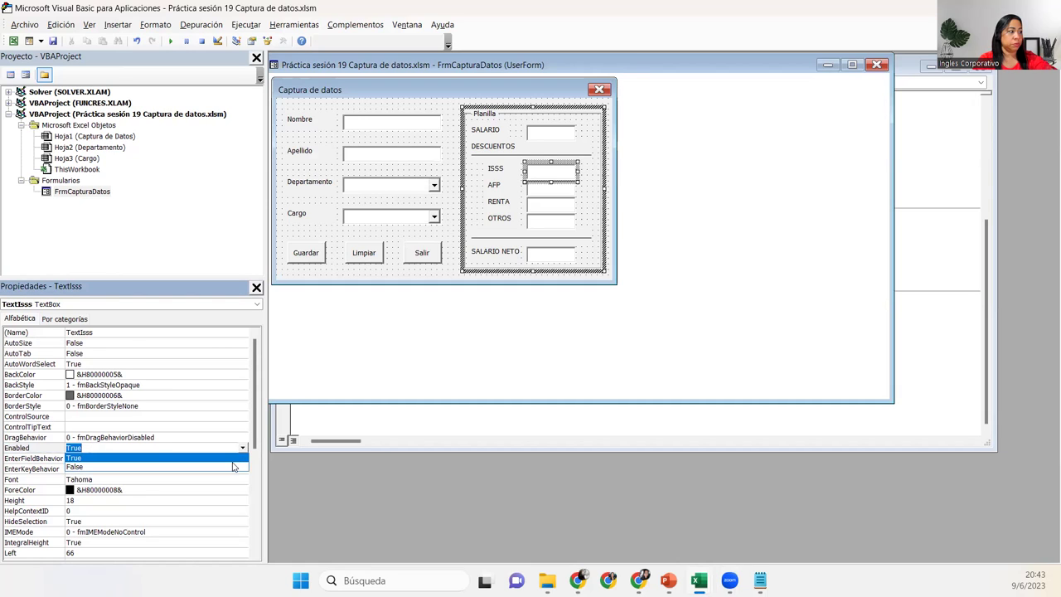
pyautogui.click(231, 468)
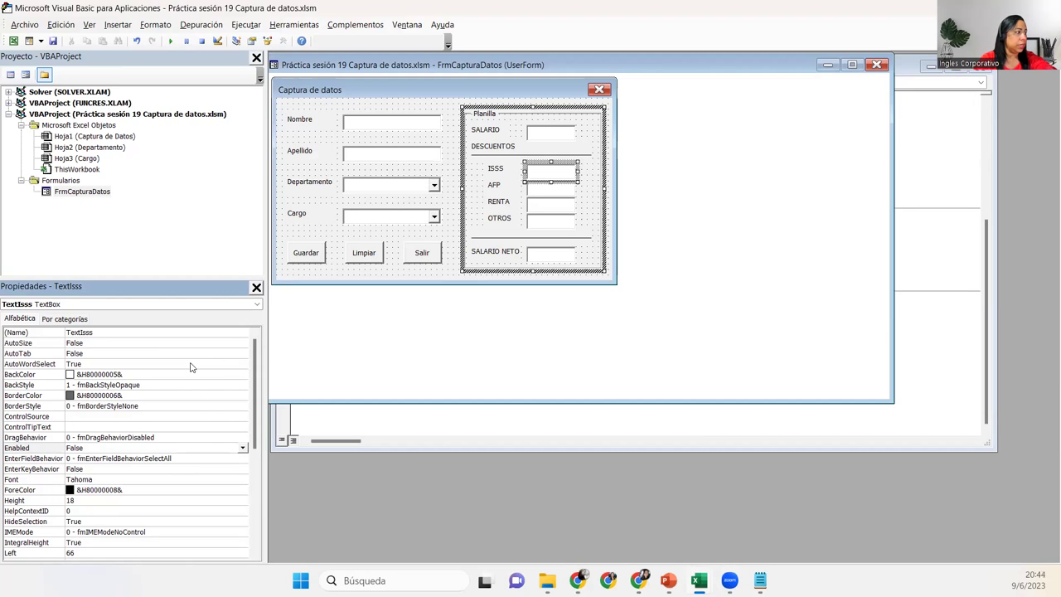
# Try several system BackColor options on the ISSS box, settling on the pale yellow tooltip colour
pyautogui.click(237, 374)
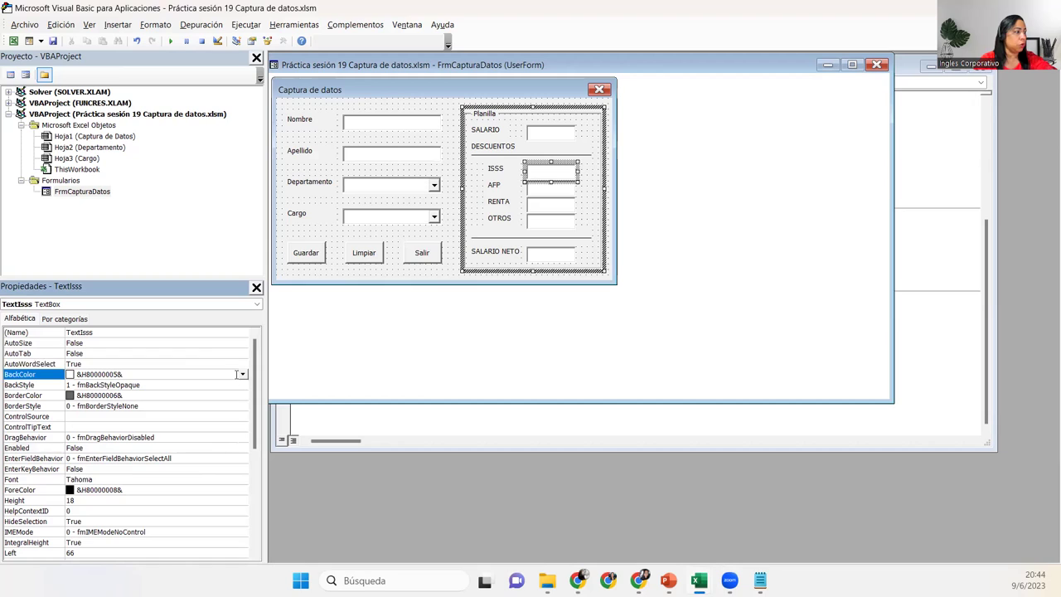
pyautogui.click(242, 374)
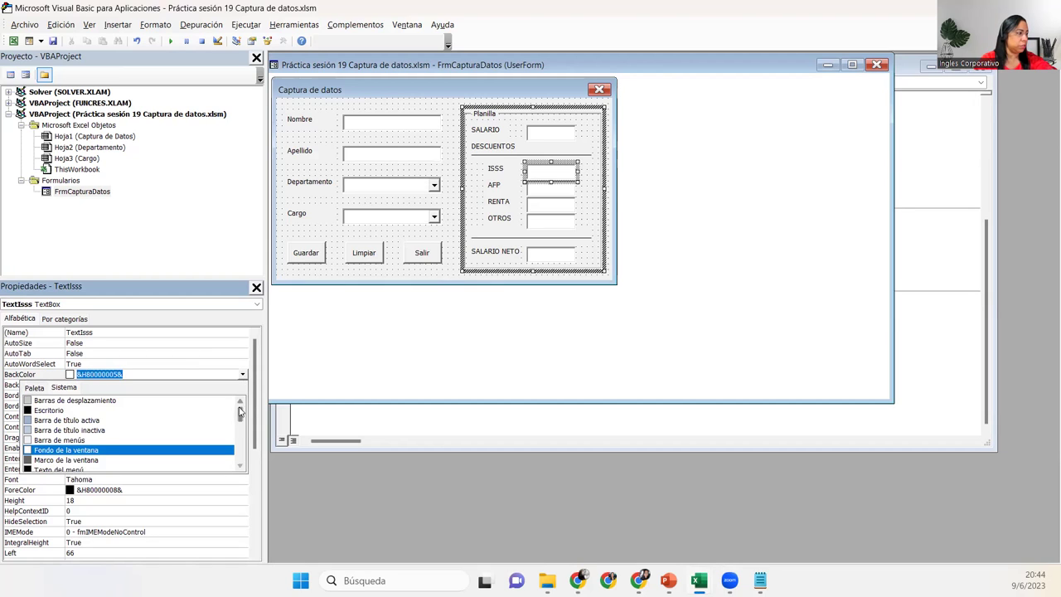
pyautogui.moveTo(239, 416); pyautogui.dragTo(240, 437)
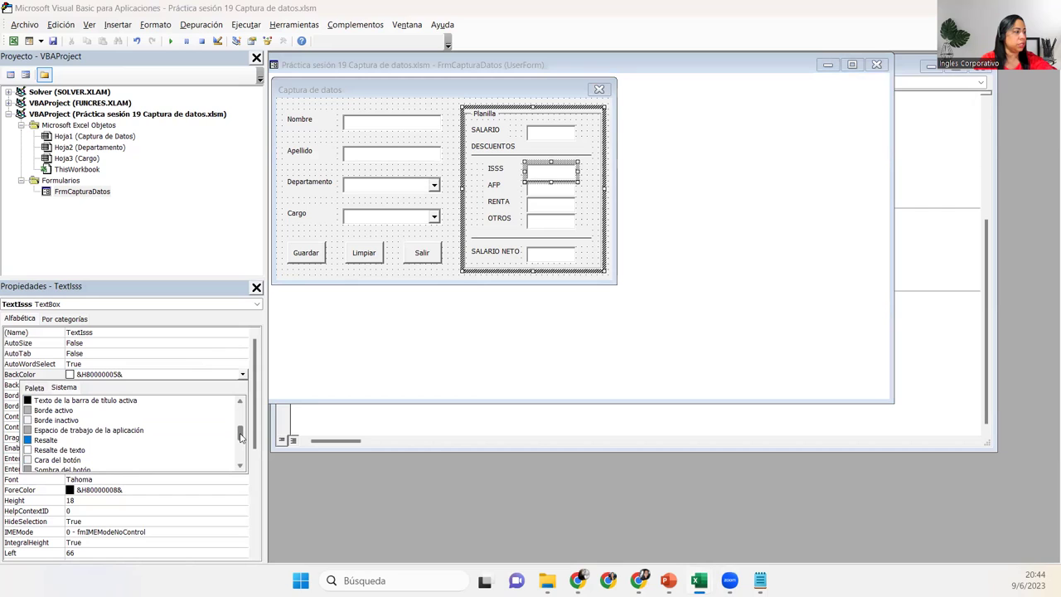
pyautogui.click(82, 462)
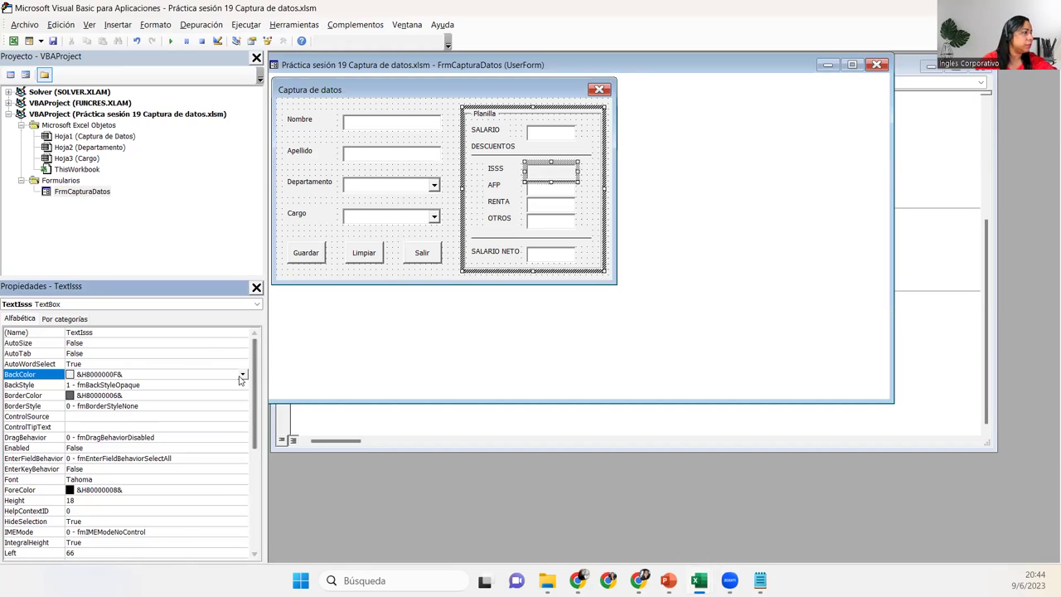
pyautogui.click(242, 375)
pyautogui.moveTo(240, 432); pyautogui.dragTo(243, 463)
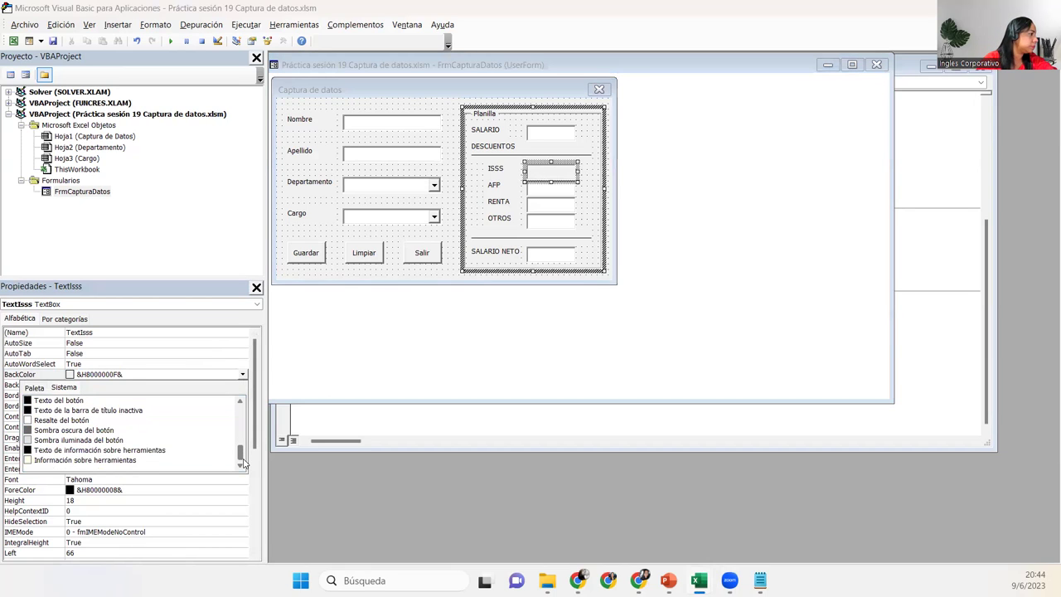
pyautogui.click(61, 420)
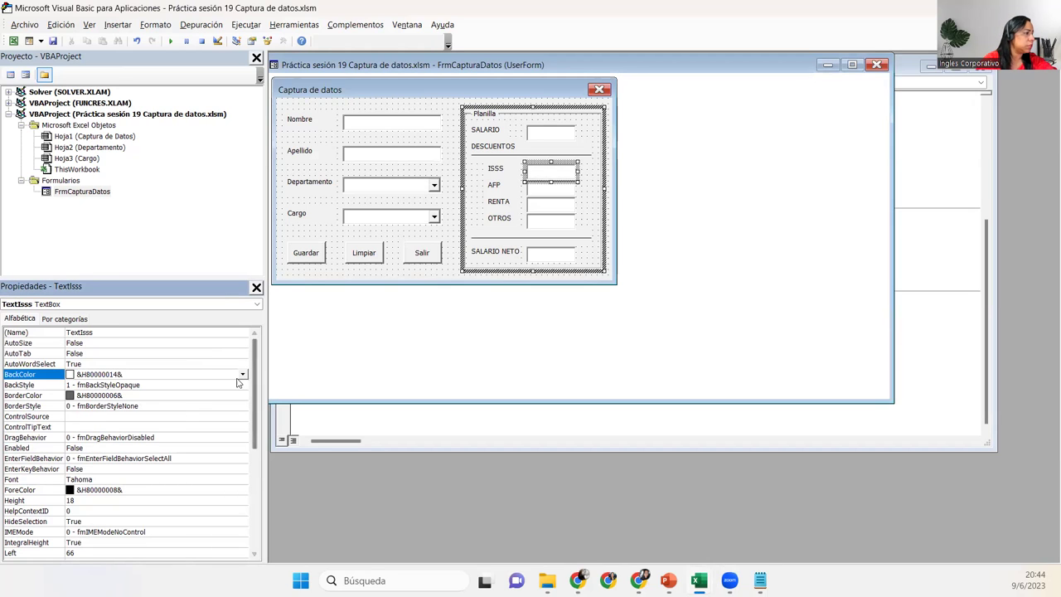
pyautogui.click(242, 374)
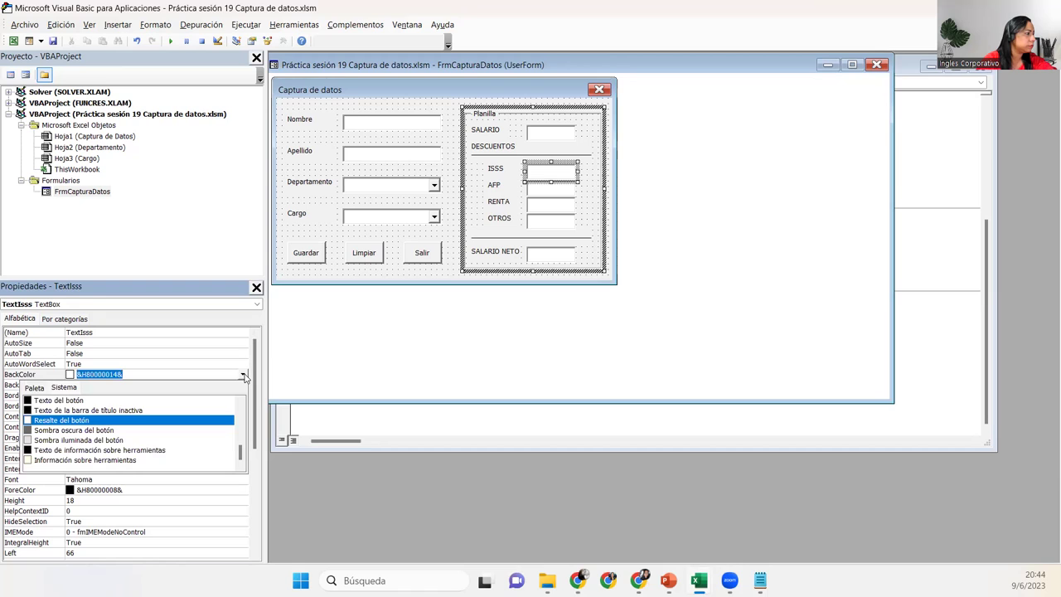
pyautogui.click(241, 421)
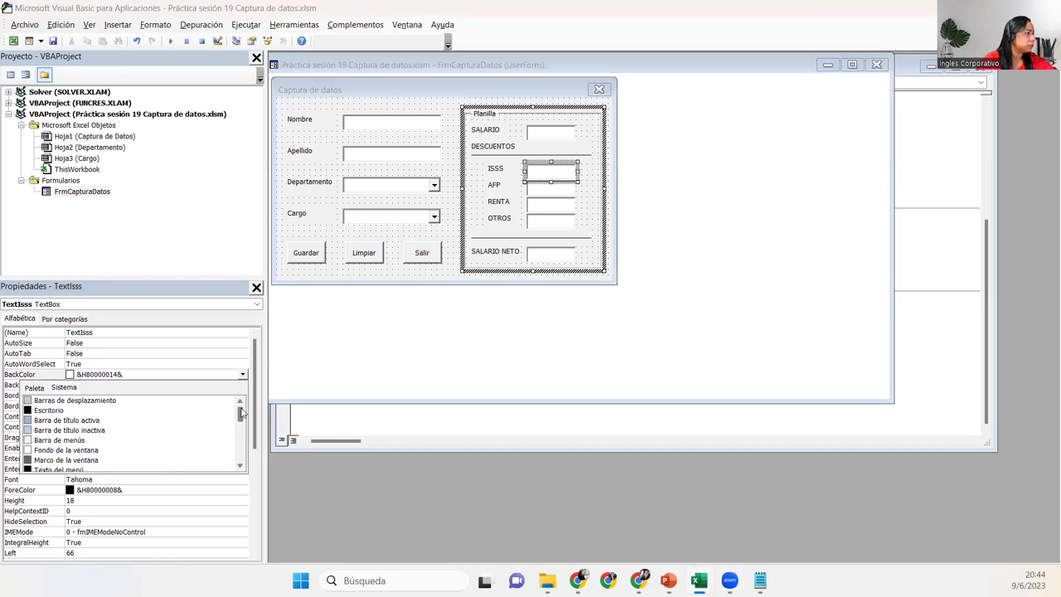
pyautogui.moveTo(242, 412); pyautogui.dragTo(240, 456)
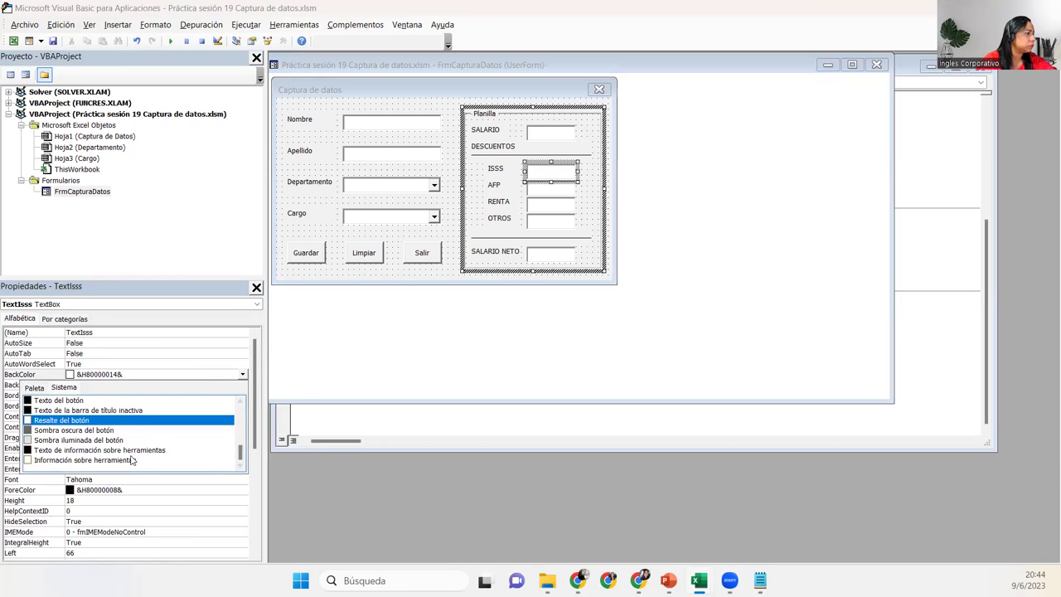
pyautogui.click(130, 460)
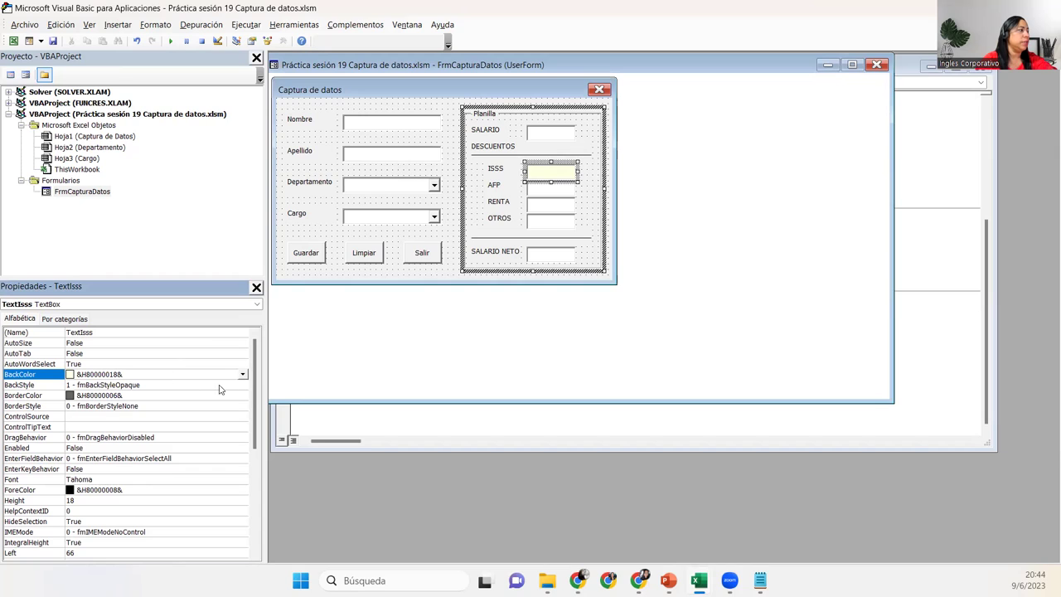
pyautogui.click(110, 448)
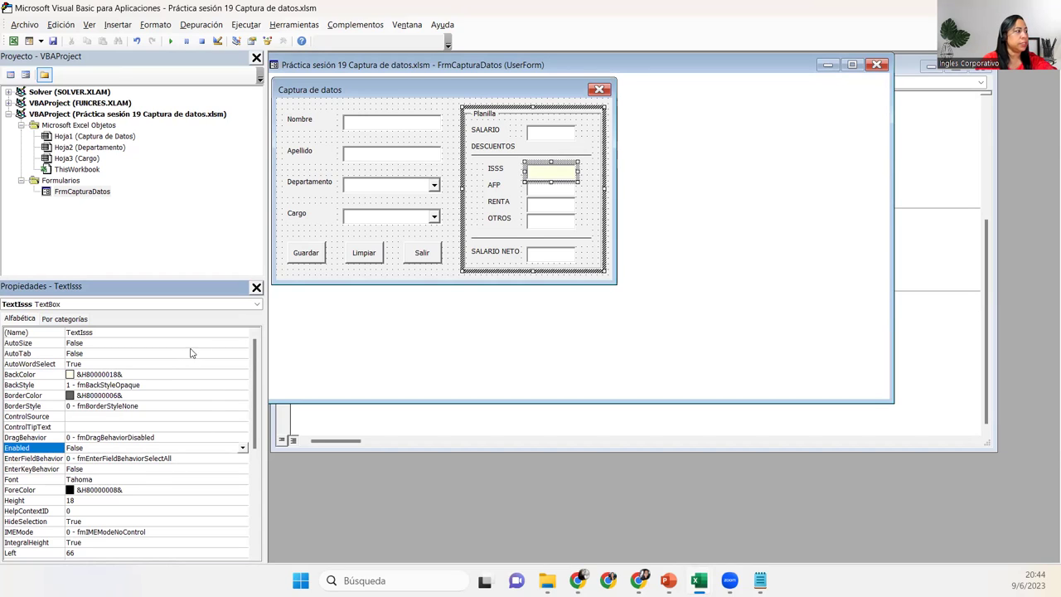
pyautogui.click(237, 377)
pyautogui.click(242, 375)
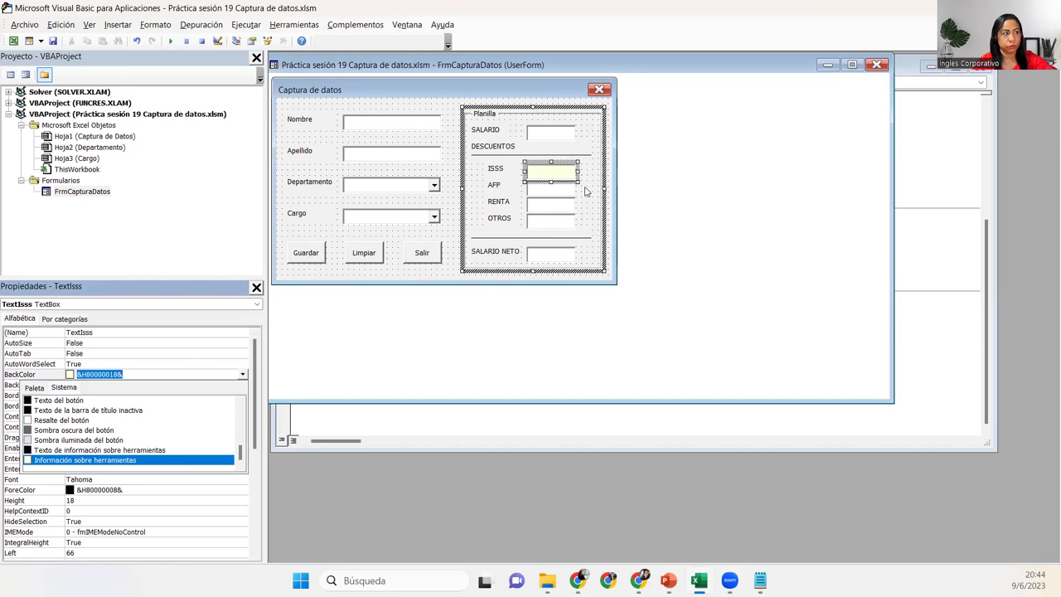
# Give the AFP box the light yellow tooltip BackColor and disable it
pyautogui.click(572, 190)
pyautogui.click(571, 191)
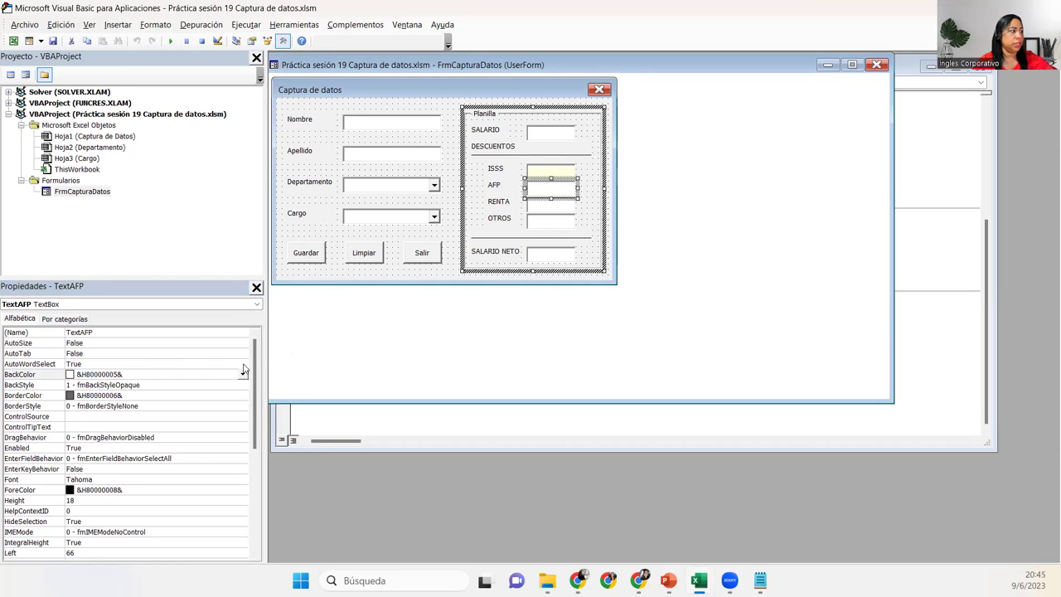
pyautogui.click(242, 373)
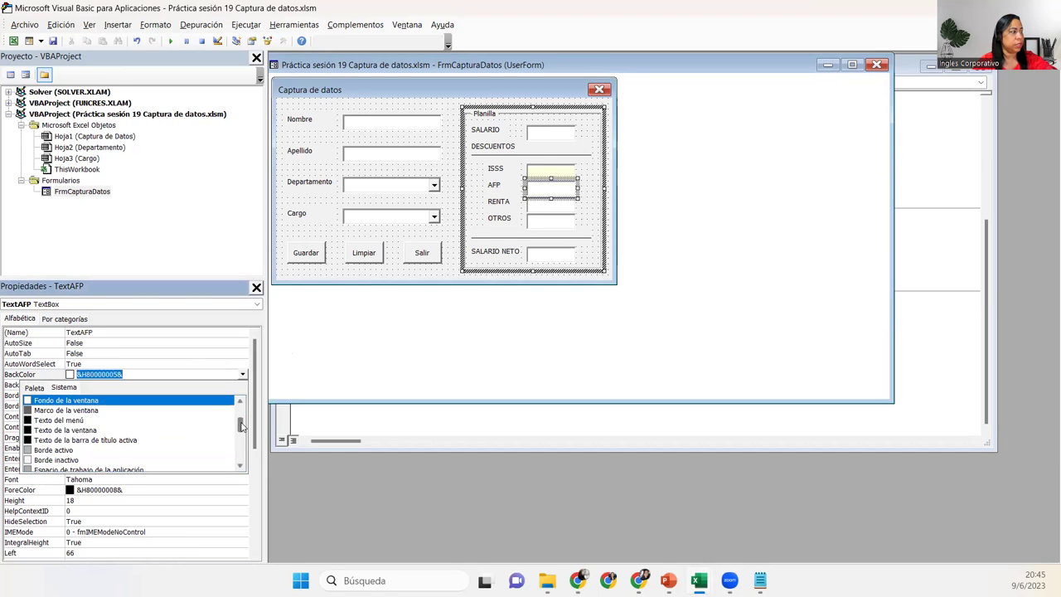
pyautogui.scroll(-3, 240, 425)
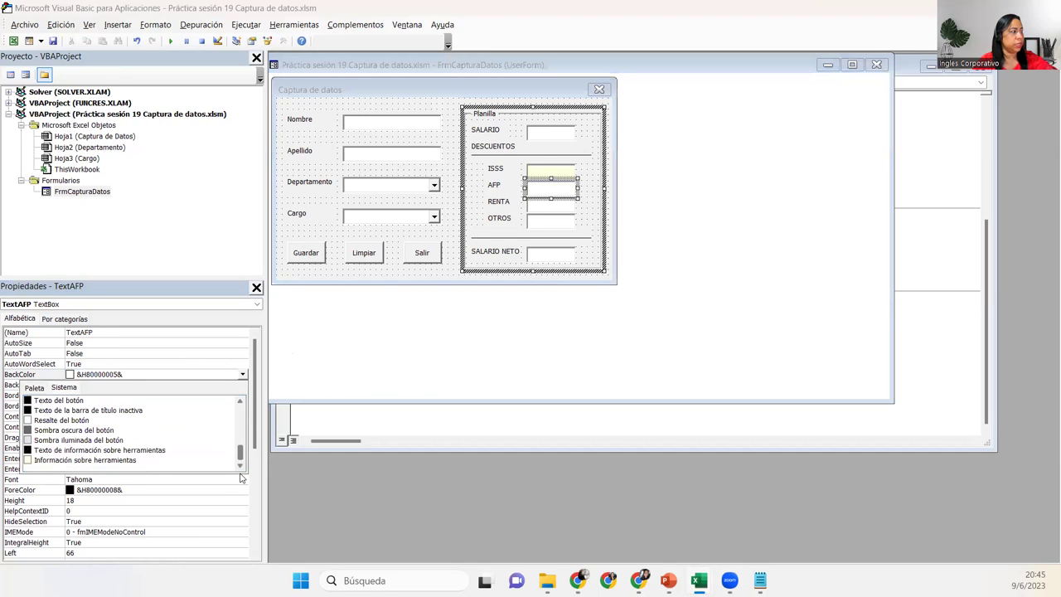
pyautogui.click(133, 461)
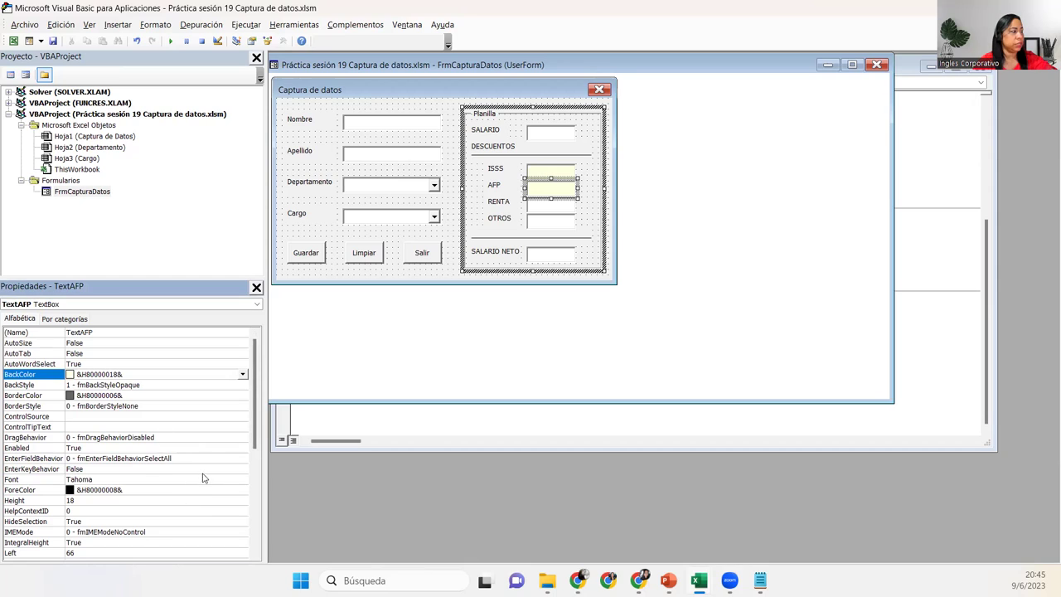
pyautogui.doubleClick(118, 447)
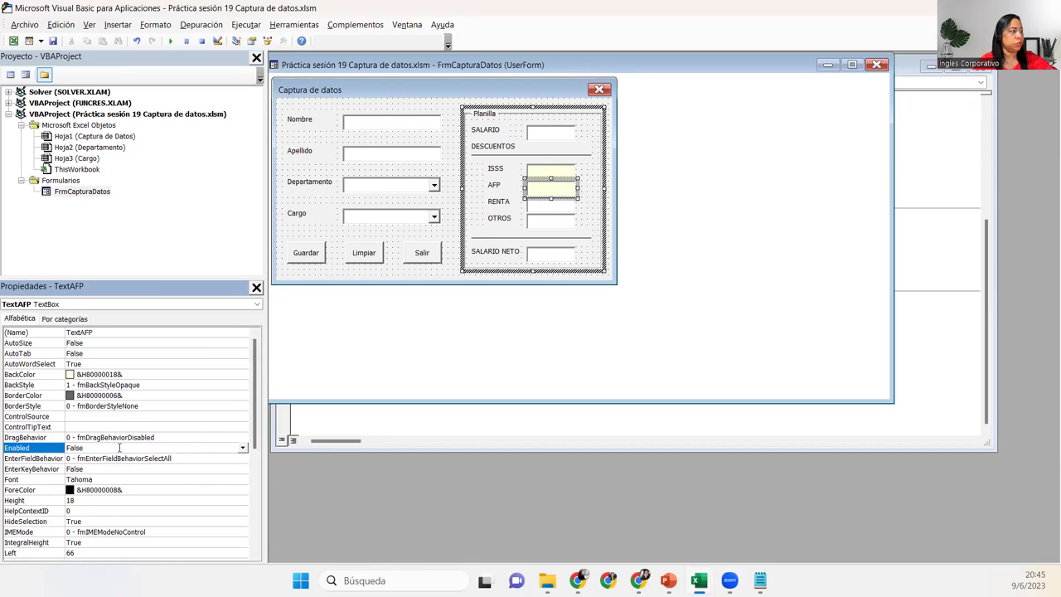
# Give the RENTA box the light yellow tooltip BackColor and set Enabled to False
pyautogui.click(568, 206)
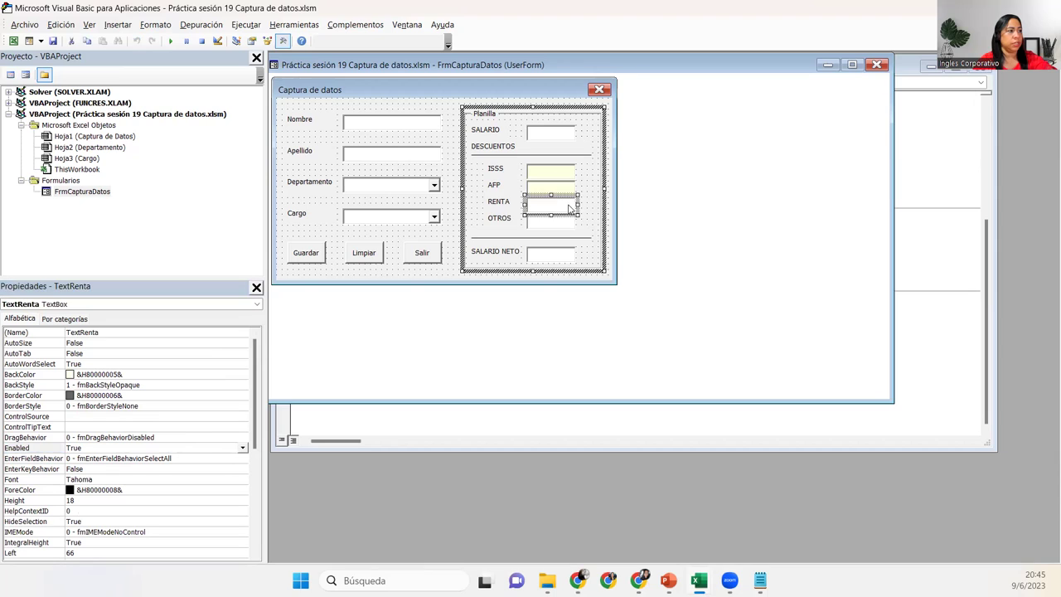
pyautogui.doubleClick(234, 364)
pyautogui.click(236, 374)
pyautogui.click(243, 376)
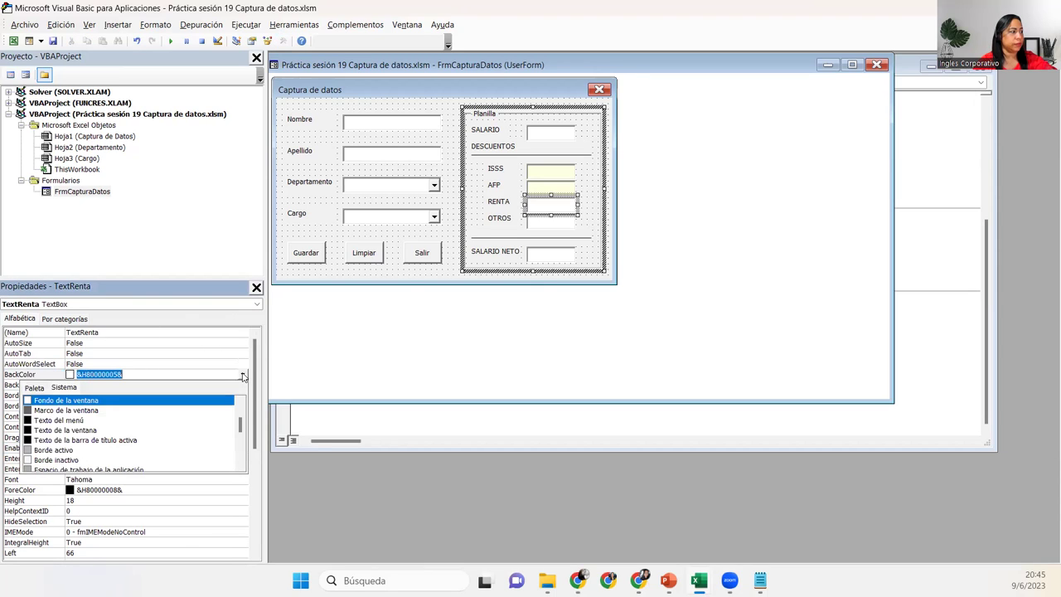
pyautogui.moveTo(239, 424); pyautogui.dragTo(236, 481)
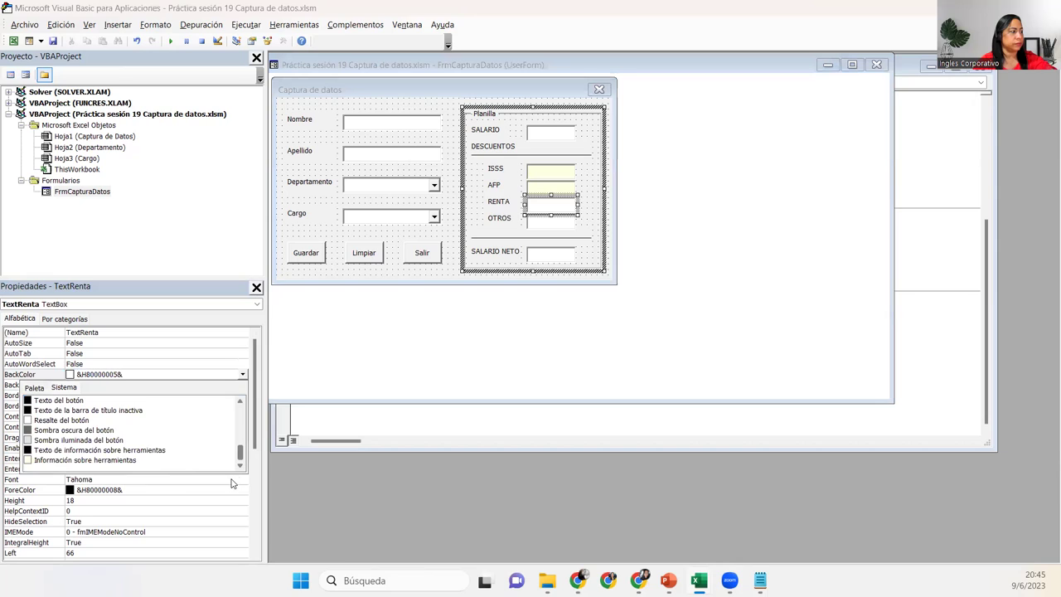
pyautogui.click(112, 461)
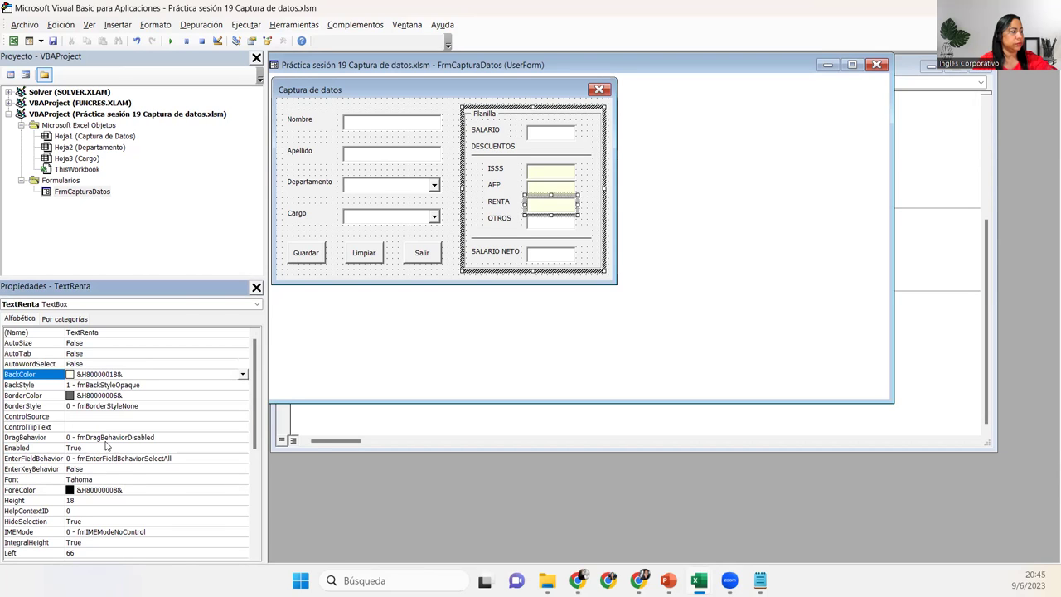
pyautogui.doubleClick(104, 448)
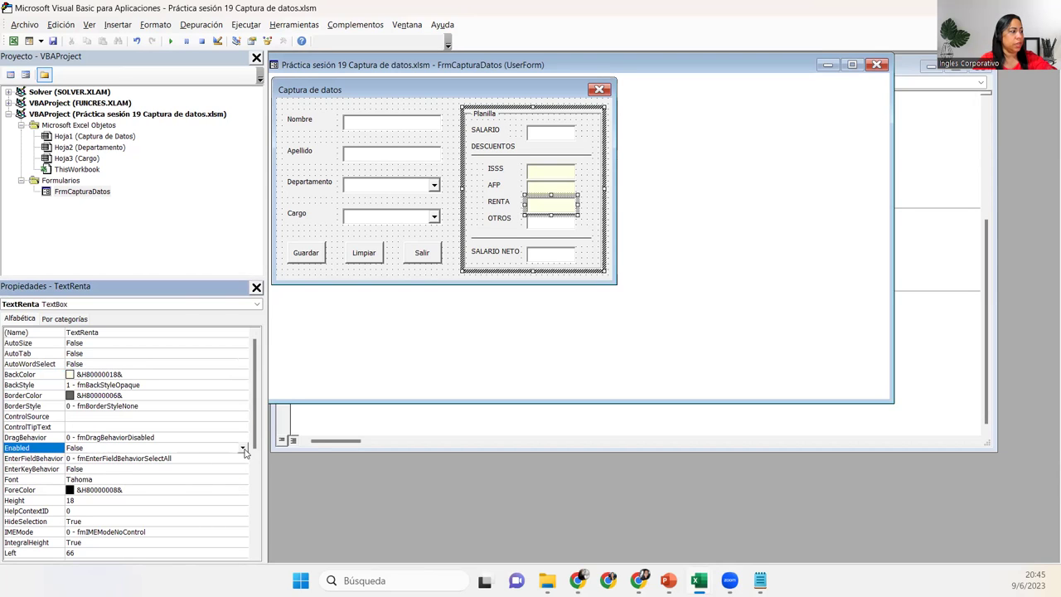
pyautogui.click(243, 447)
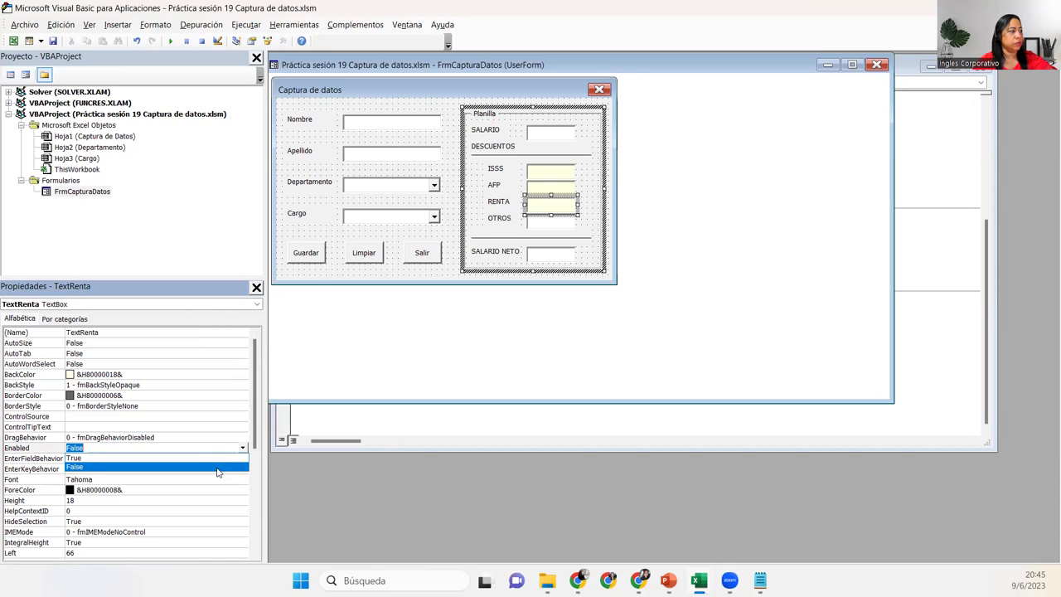
pyautogui.click(217, 468)
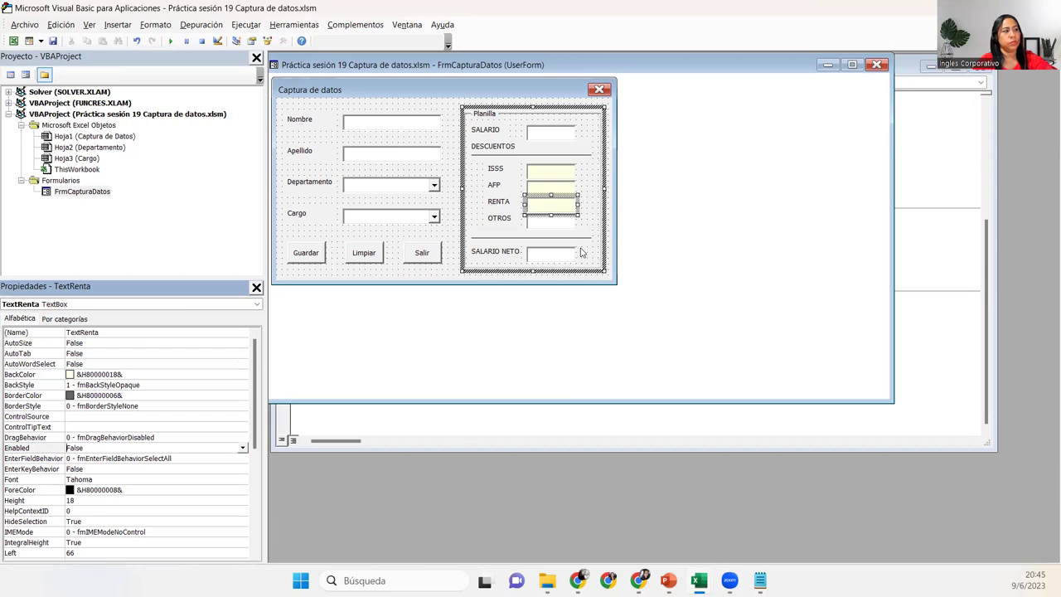
# Disable the SALARIO NETO box and give it the light yellow tooltip BackColor
pyautogui.click(569, 255)
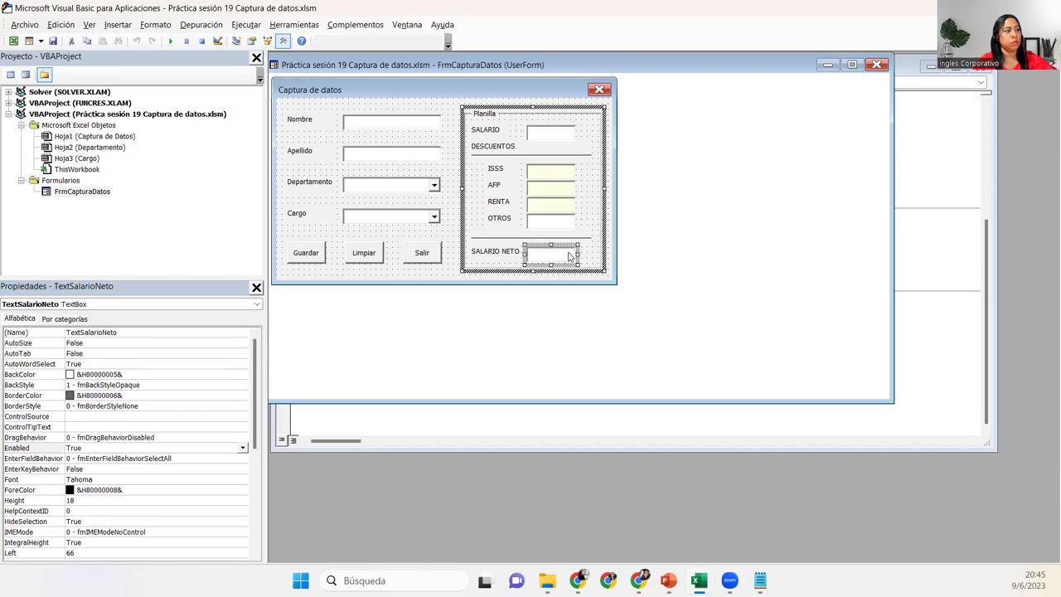
pyautogui.click(88, 448)
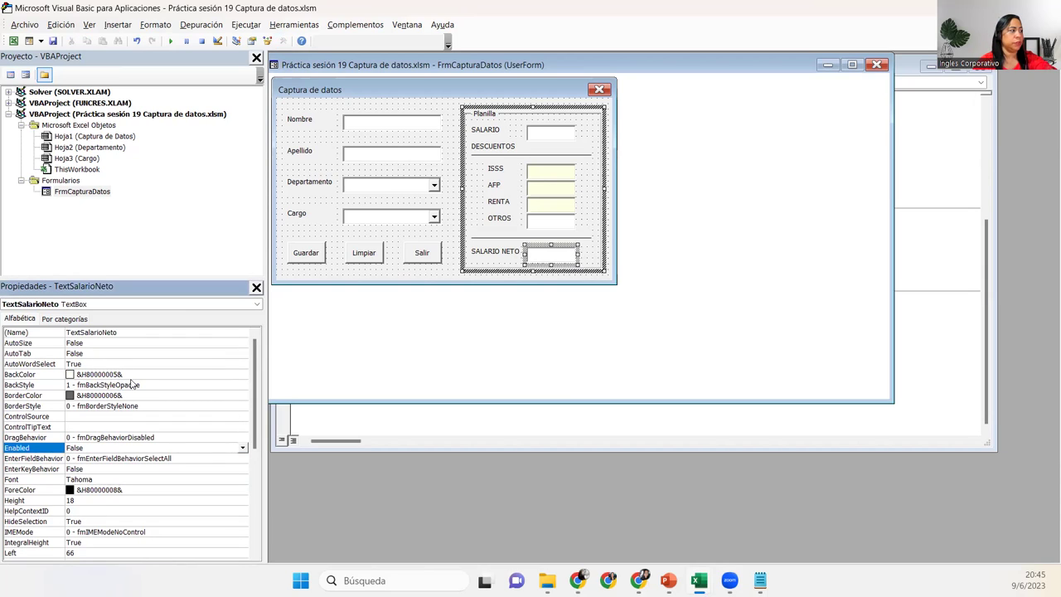
pyautogui.click(236, 379)
pyautogui.click(244, 373)
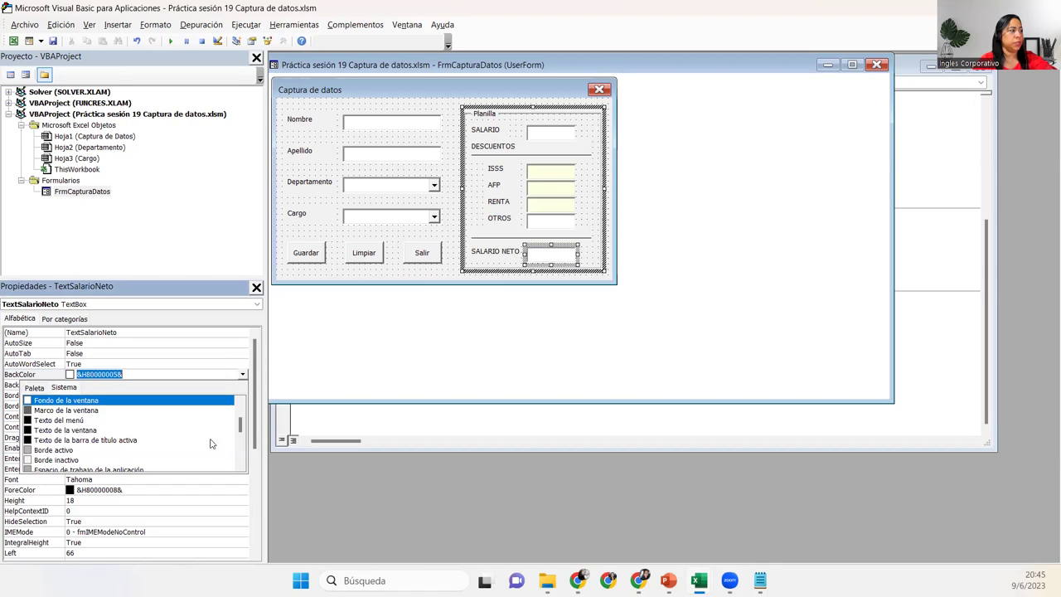
pyautogui.moveTo(240, 425); pyautogui.dragTo(243, 482)
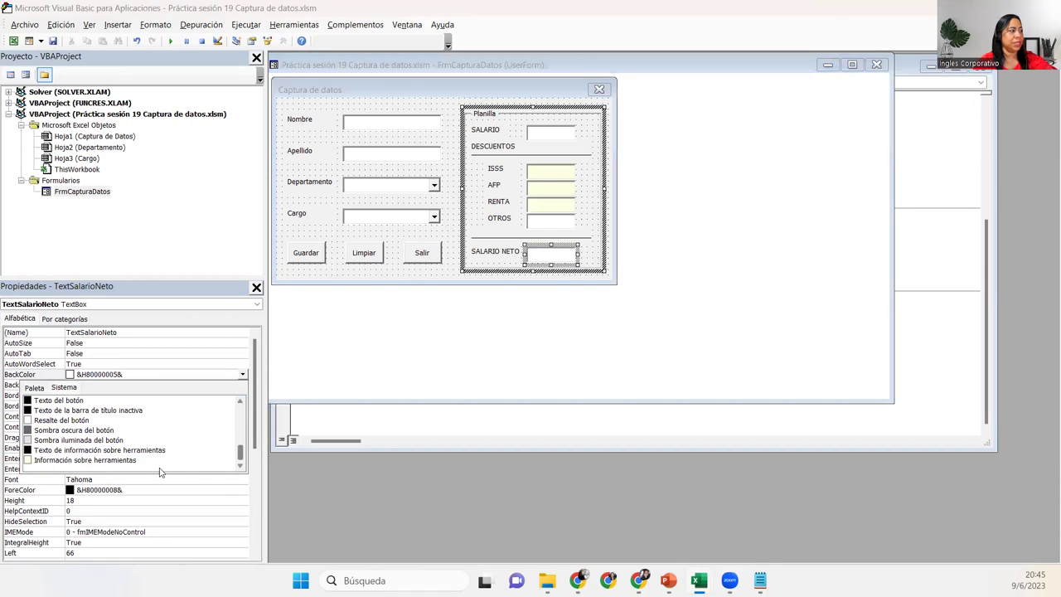
pyautogui.click(110, 460)
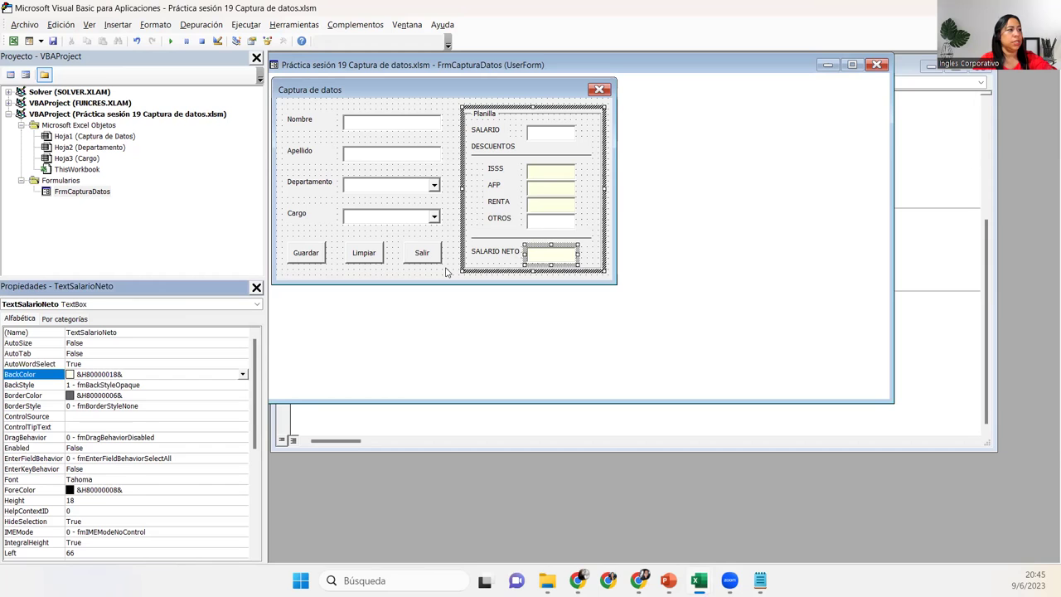
pyautogui.click(605, 280)
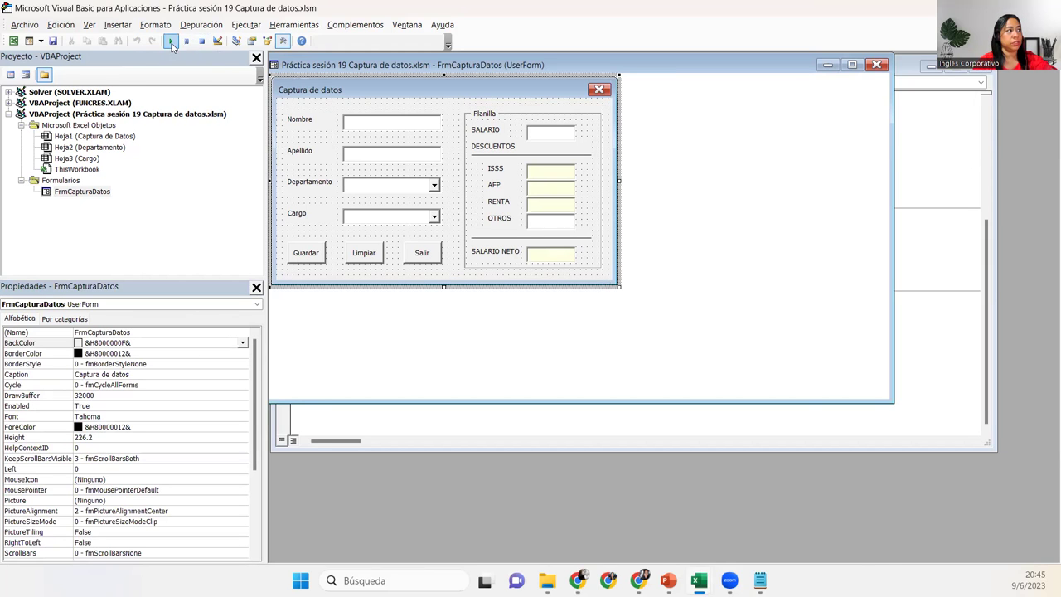
# Run the form, Tab through its fields to see which are skipped, then click into Nombre
pyautogui.click(169, 41)
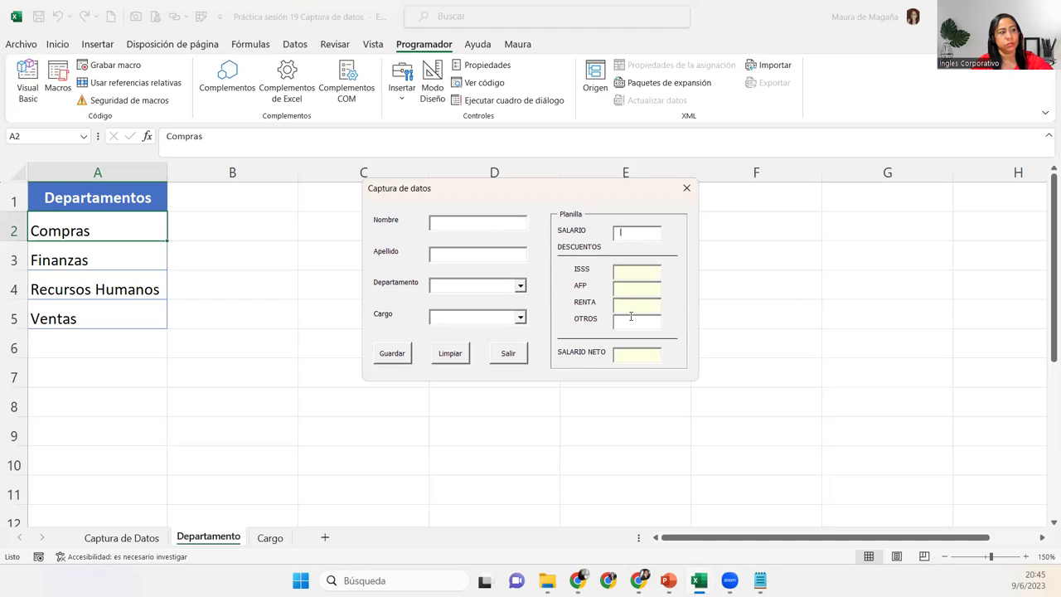
pyautogui.press('Tab')
pyautogui.press('Tab')
pyautogui.press('Tab')
pyautogui.press('Tab')
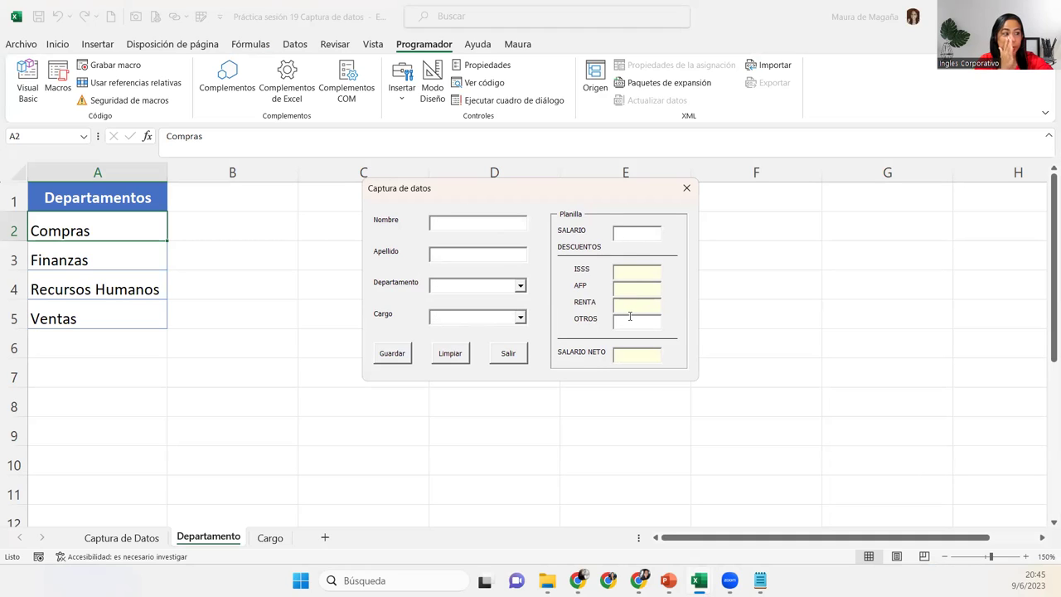
pyautogui.press('Tab')
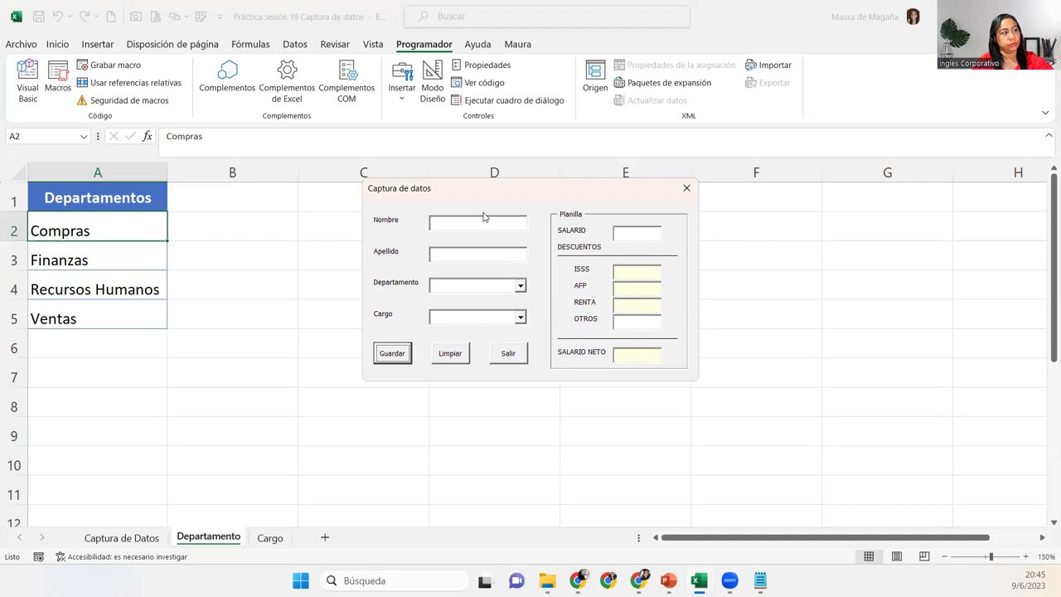
pyautogui.click(479, 223)
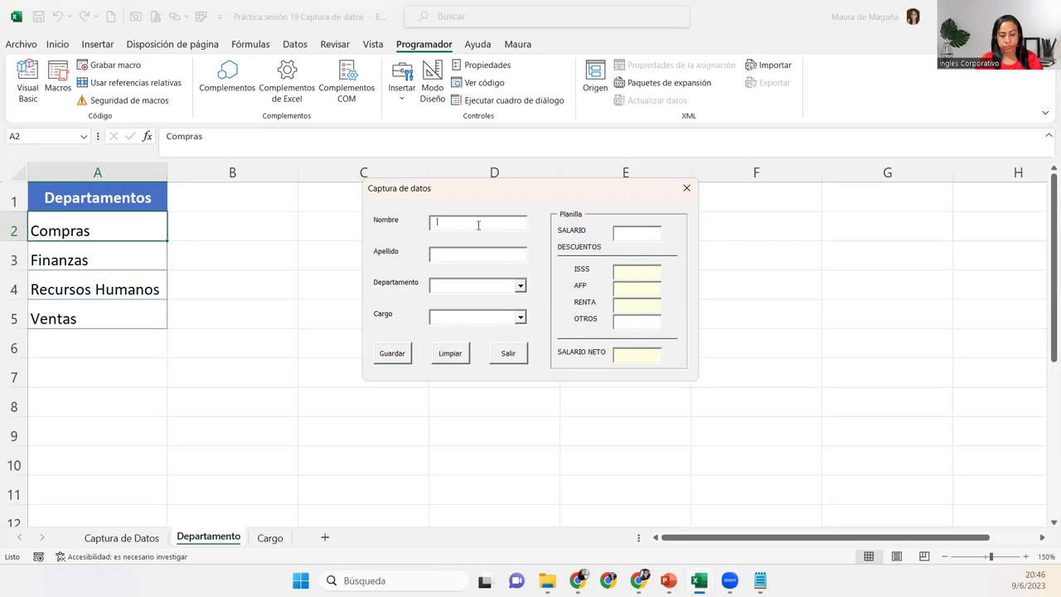
# Close the test form, reopen the FrmCapturaDatos designer and recheck the ISSS box's Enabled and BackColor
pyautogui.click(508, 354)
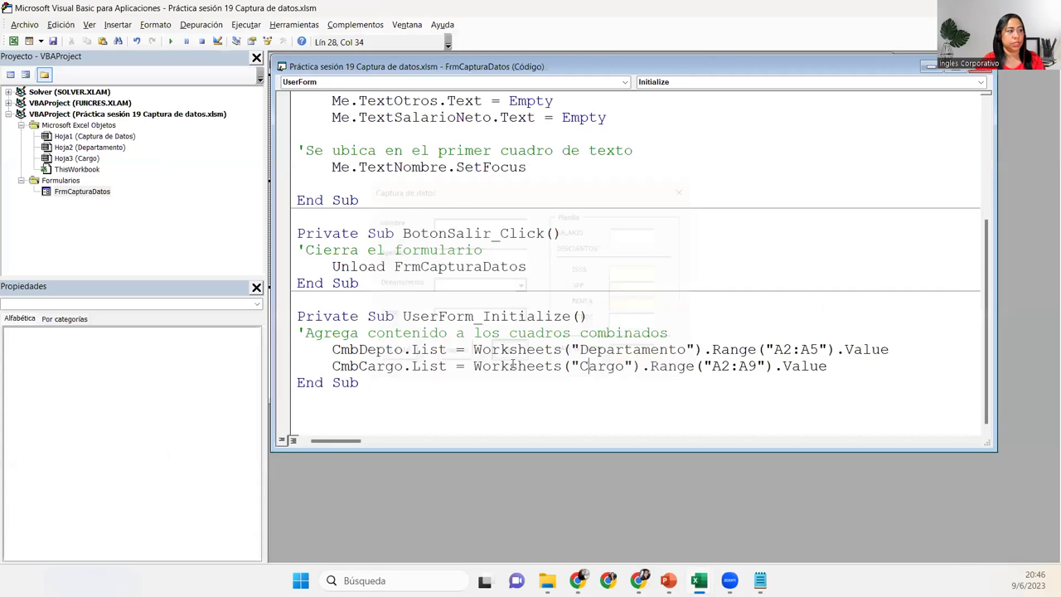
pyautogui.doubleClick(73, 192)
pyautogui.click(555, 171)
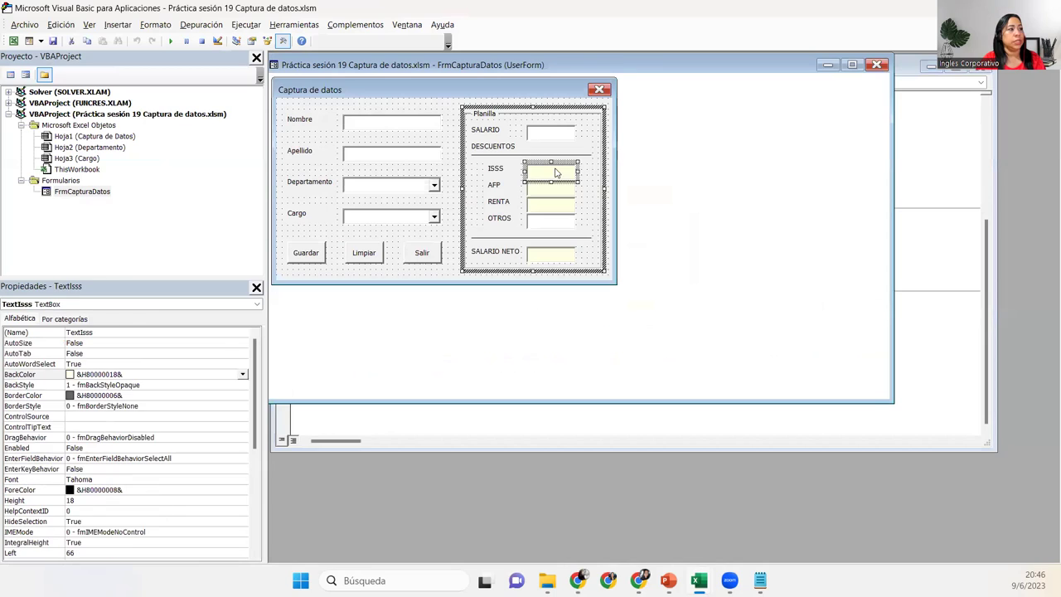
pyautogui.click(88, 449)
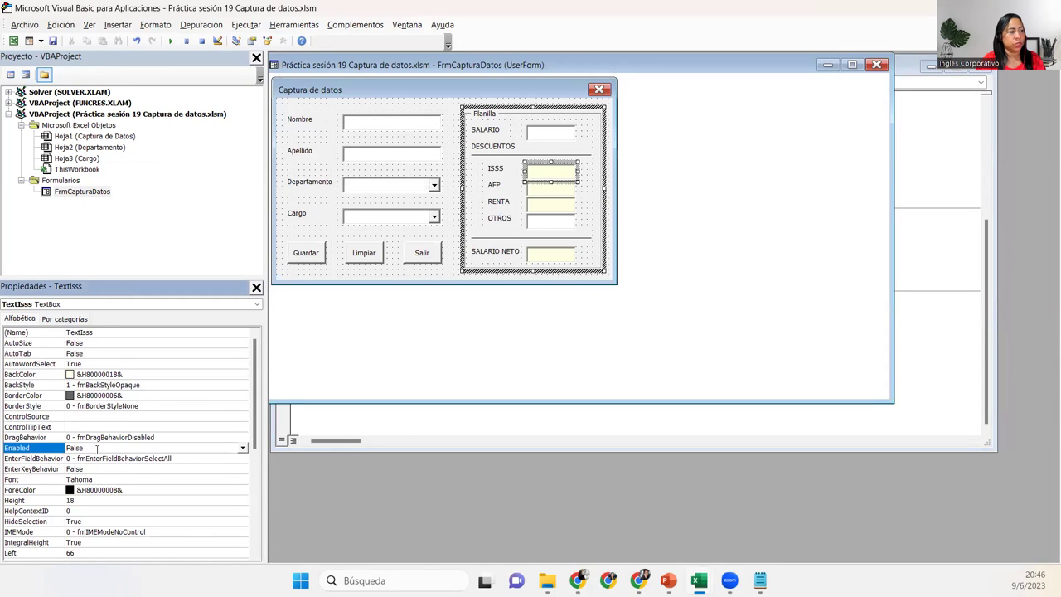
pyautogui.click(242, 375)
pyautogui.click(243, 375)
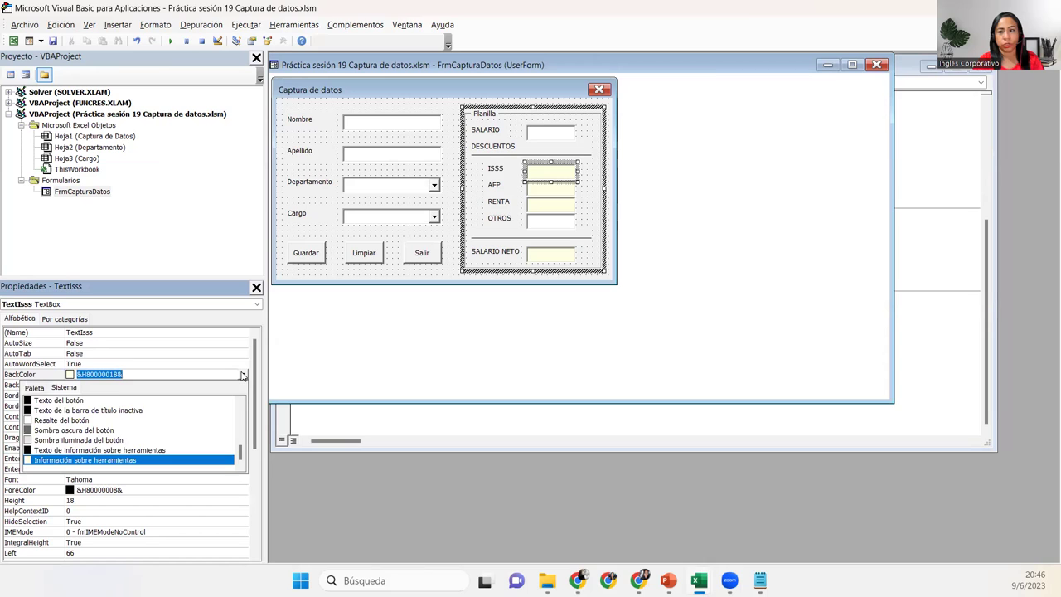
pyautogui.click(242, 375)
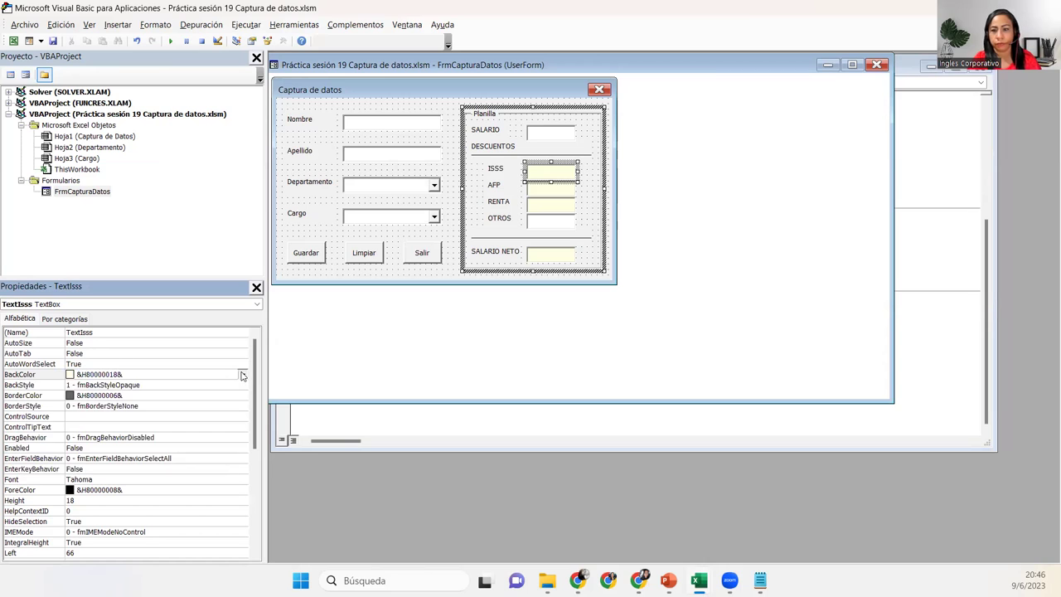
pyautogui.click(433, 280)
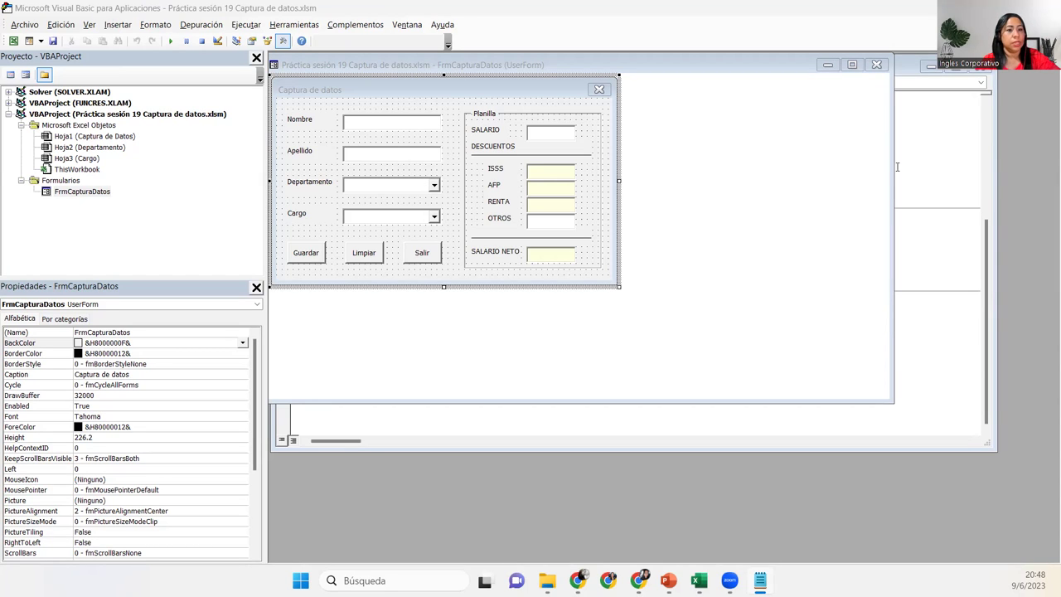
# Select the TextOtros box so Properties shows its white &H80000005& BackColor
pyautogui.click(566, 226)
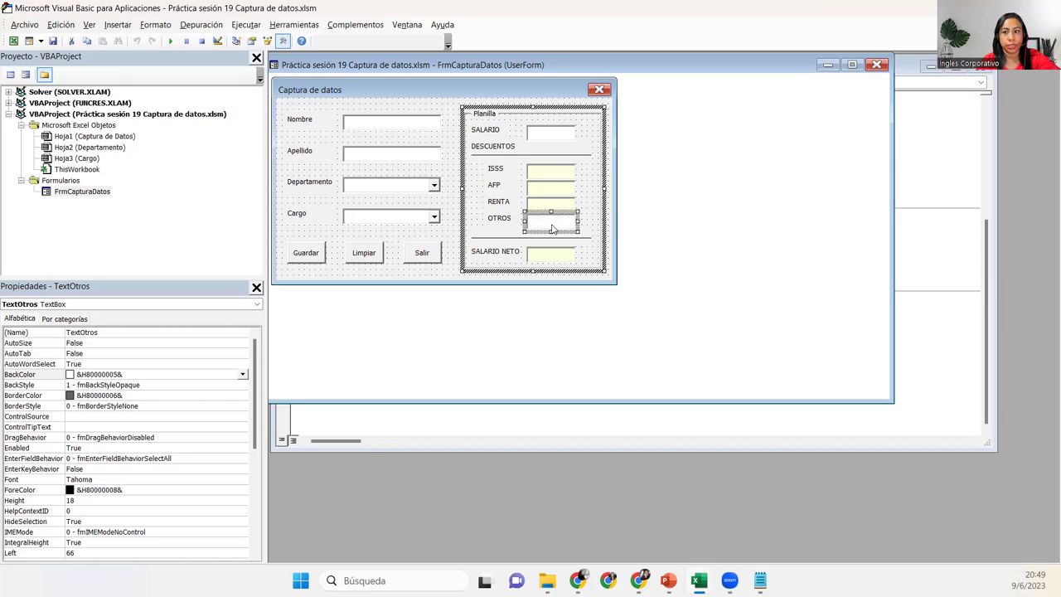
# Open the OTROS box's code and delete the generated empty TextOtros_Change procedure
pyautogui.doubleClick(552, 229)
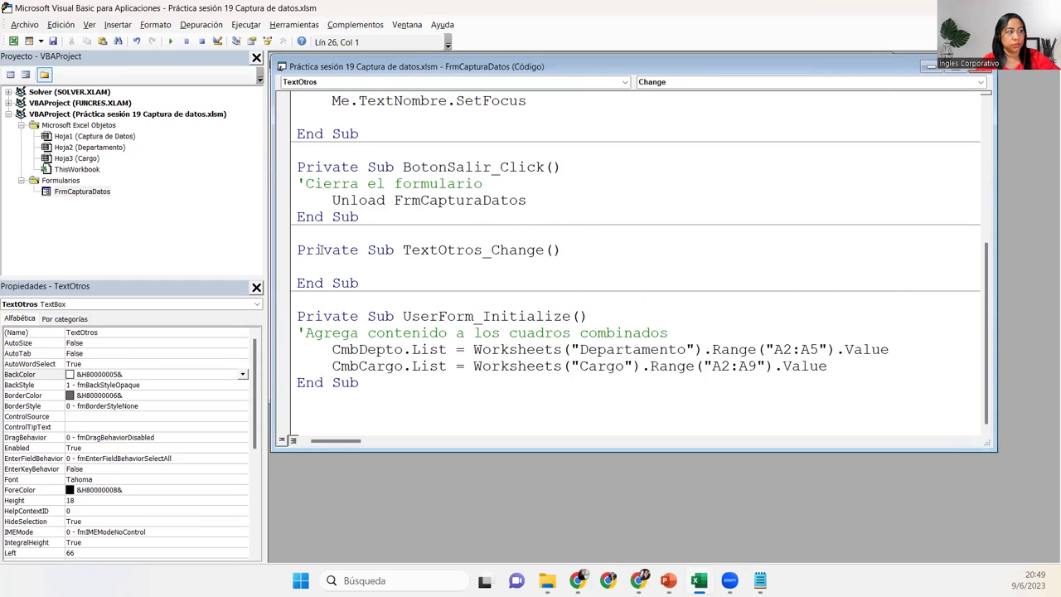
pyautogui.click(412, 250)
pyautogui.click(359, 263)
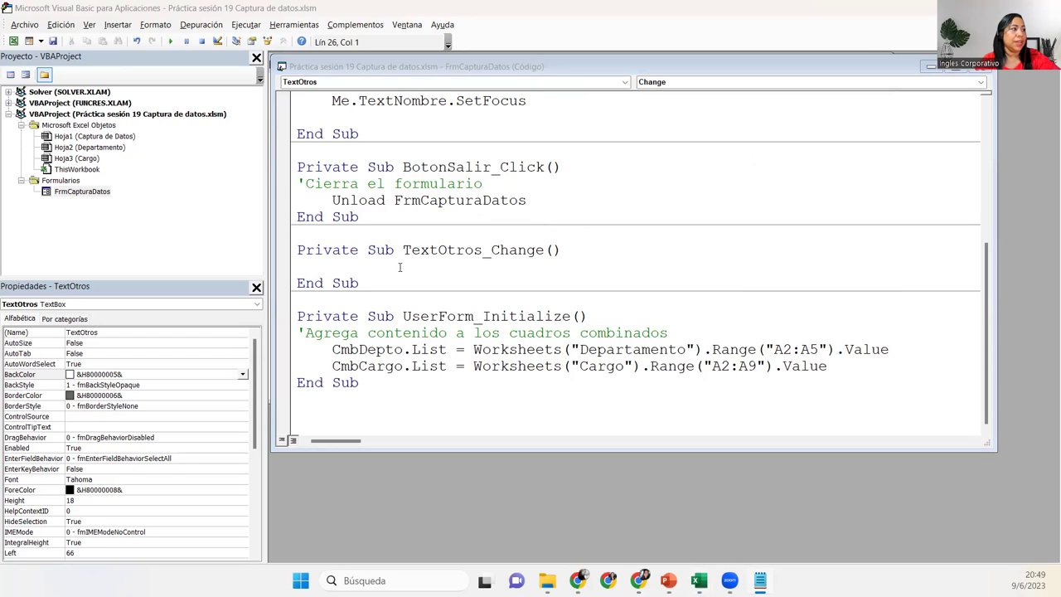
pyautogui.click(355, 267)
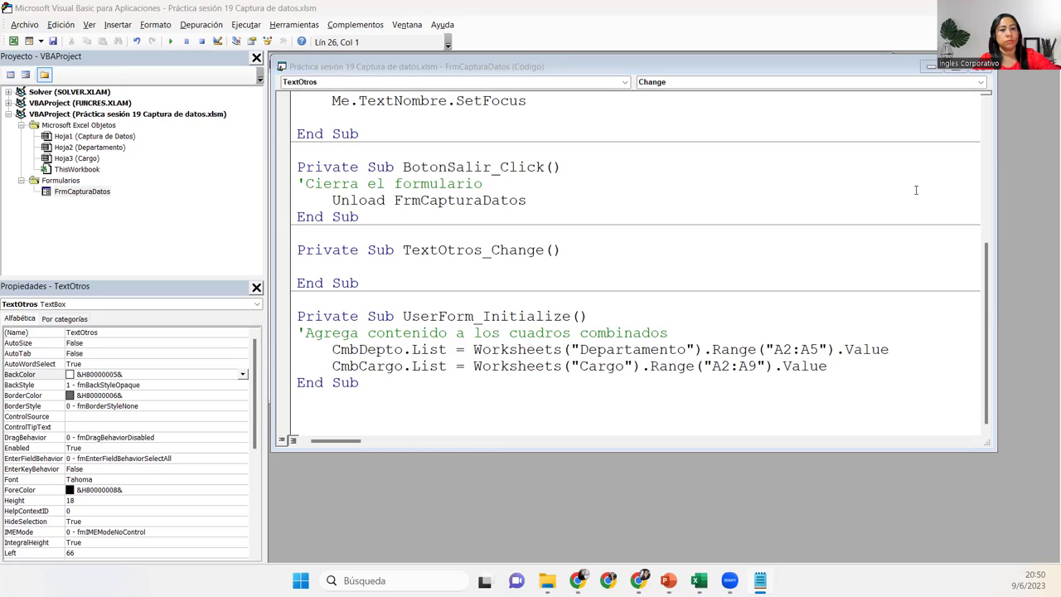
pyautogui.click(327, 265)
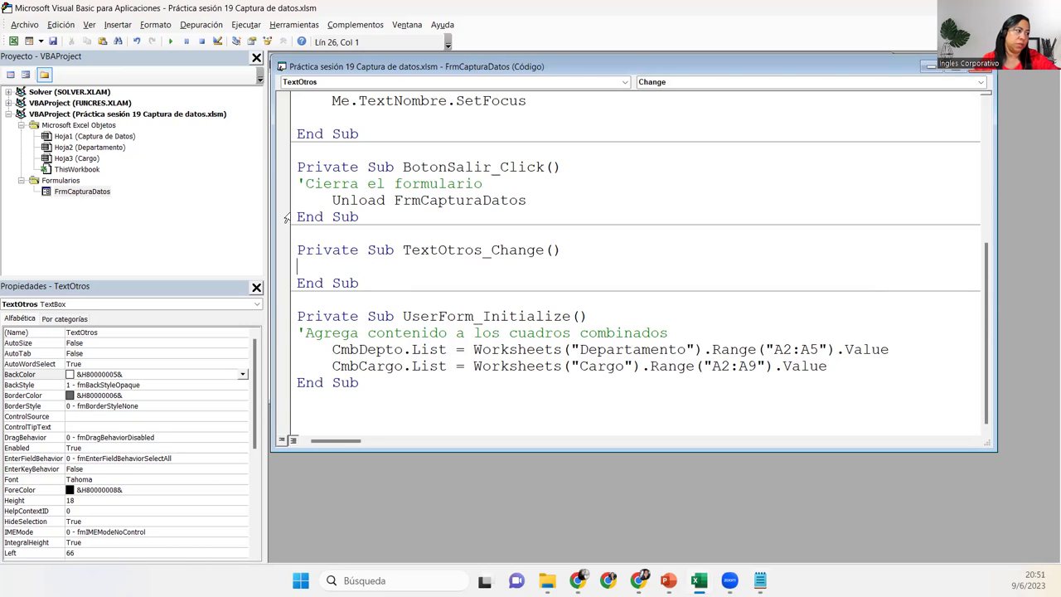
pyautogui.moveTo(370, 283); pyautogui.dragTo(289, 249)
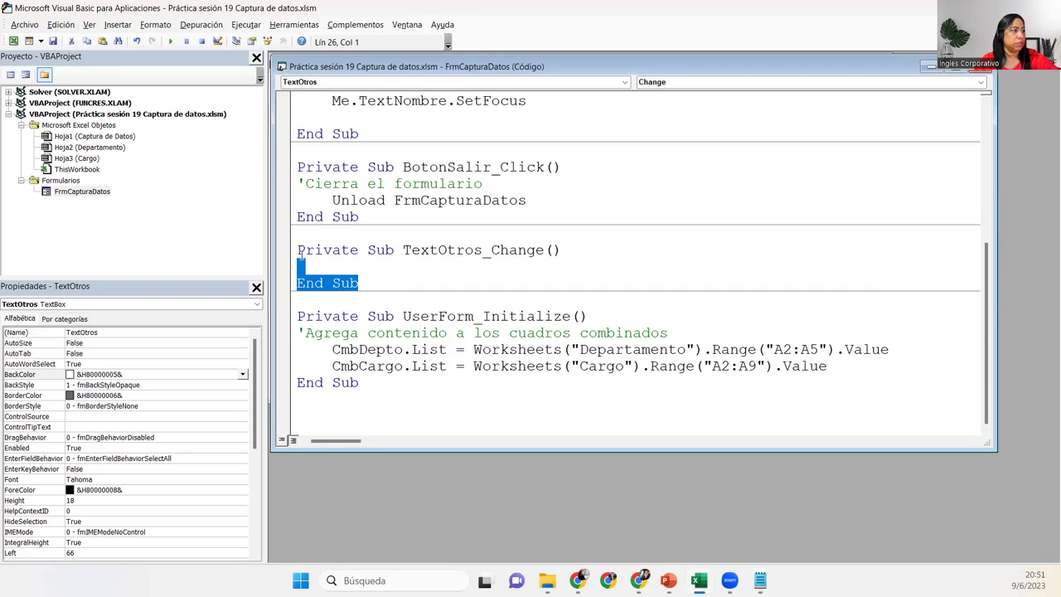
pyautogui.press('Delete')
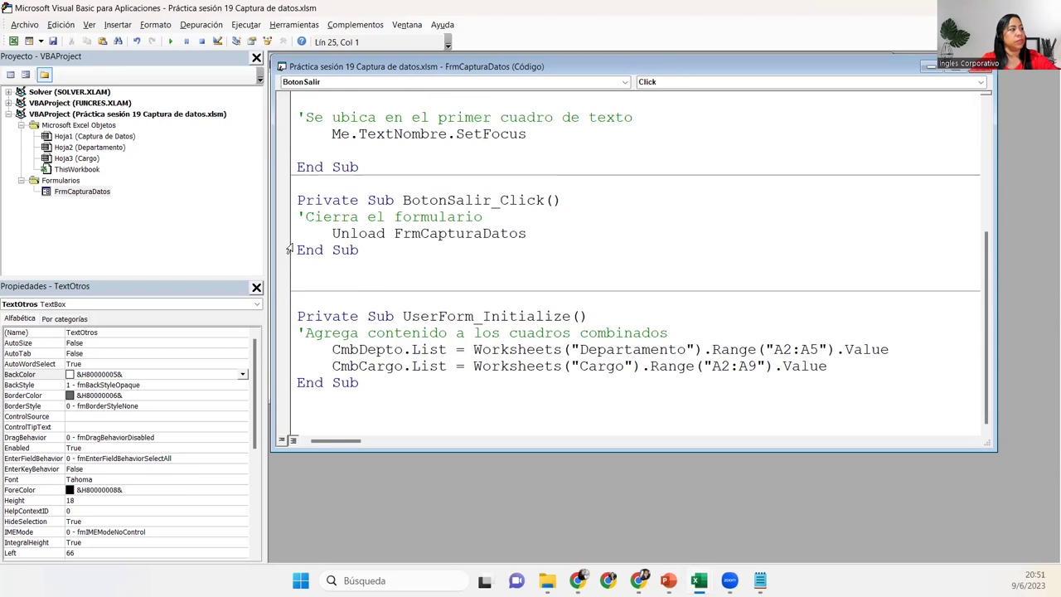
pyautogui.press('Delete')
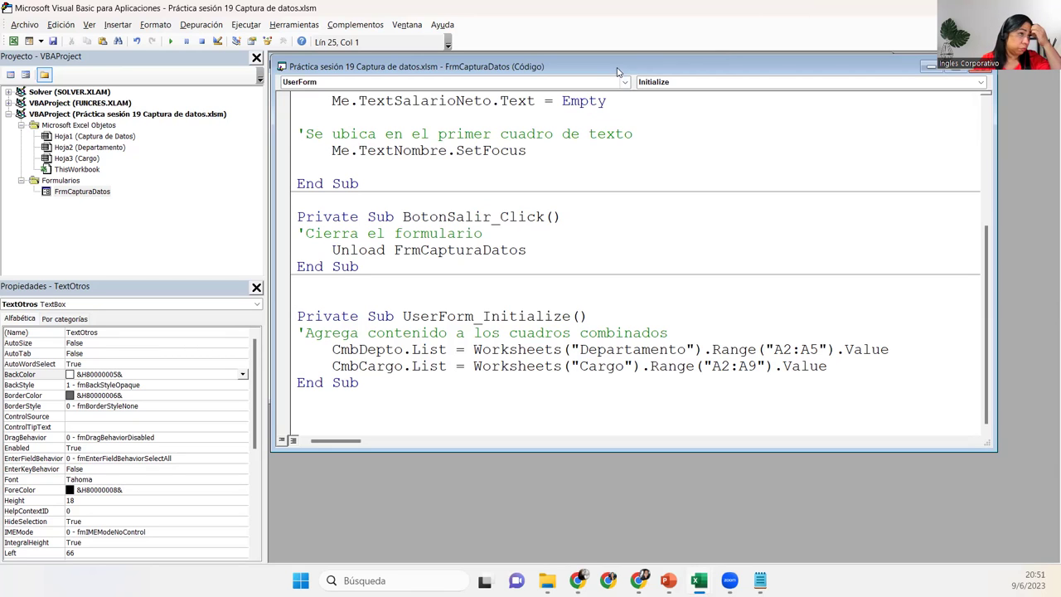
# Open the Guardar button's Click code and write the comment 'Verificar si el cuadro de texto "otros" esta vacio'
pyautogui.moveTo(622, 71); pyautogui.dragTo(749, 88)
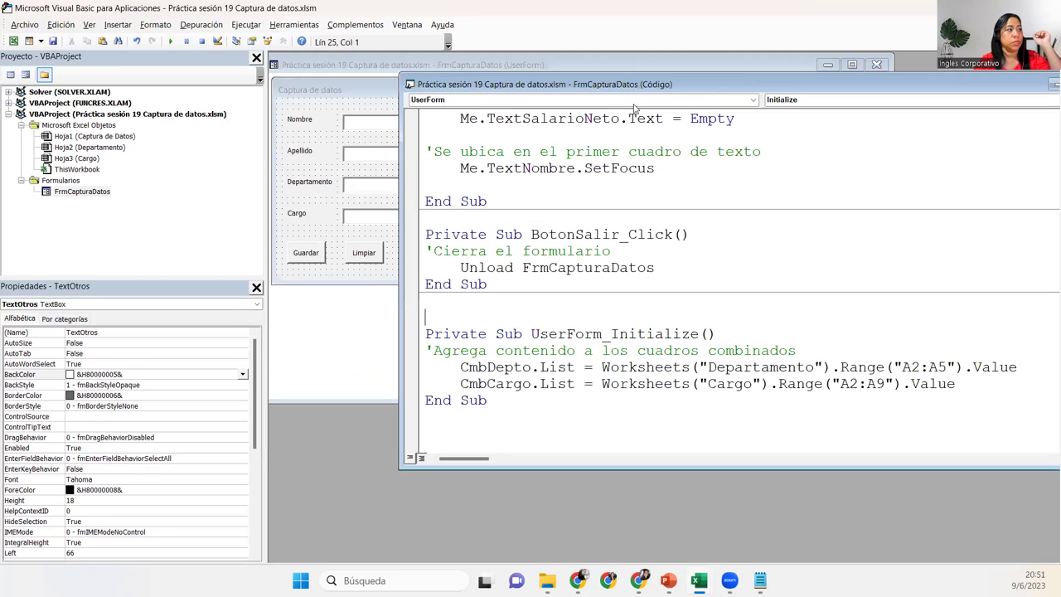
pyautogui.click(300, 261)
pyautogui.doubleClick(300, 261)
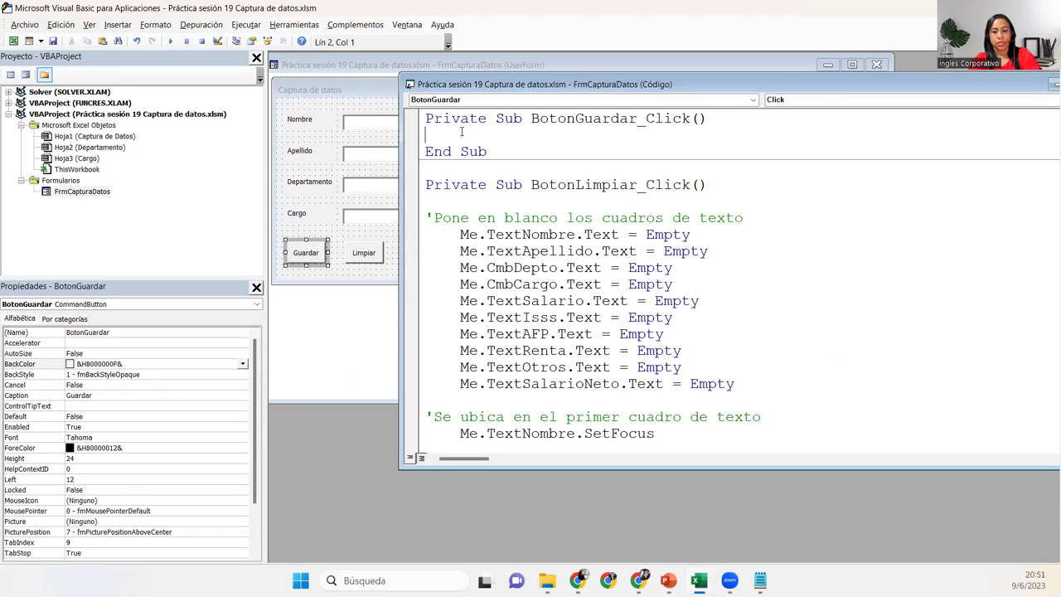
pyautogui.write("'")
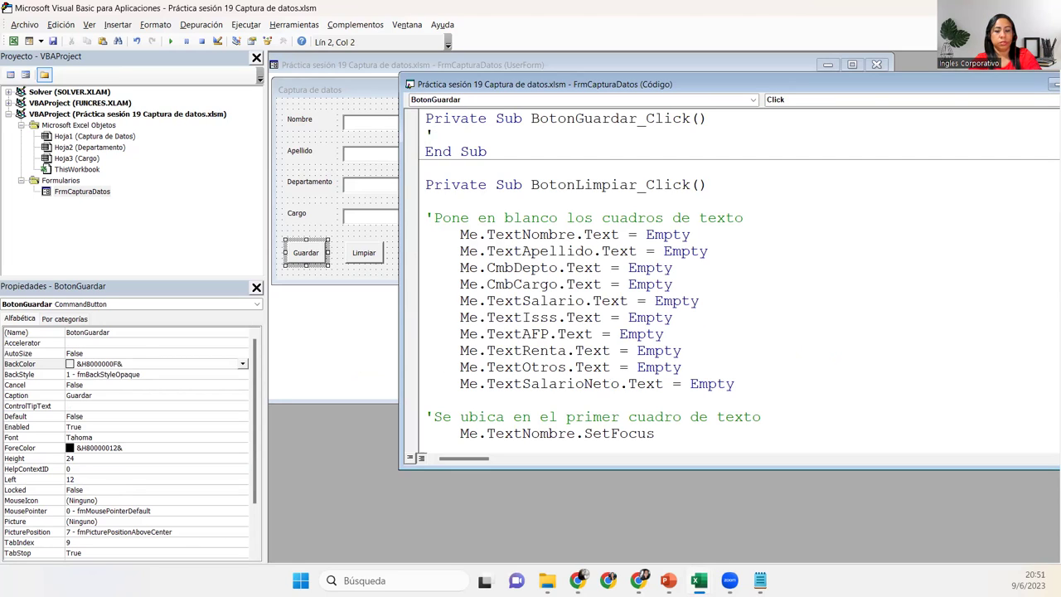
pyautogui.write('Ver')
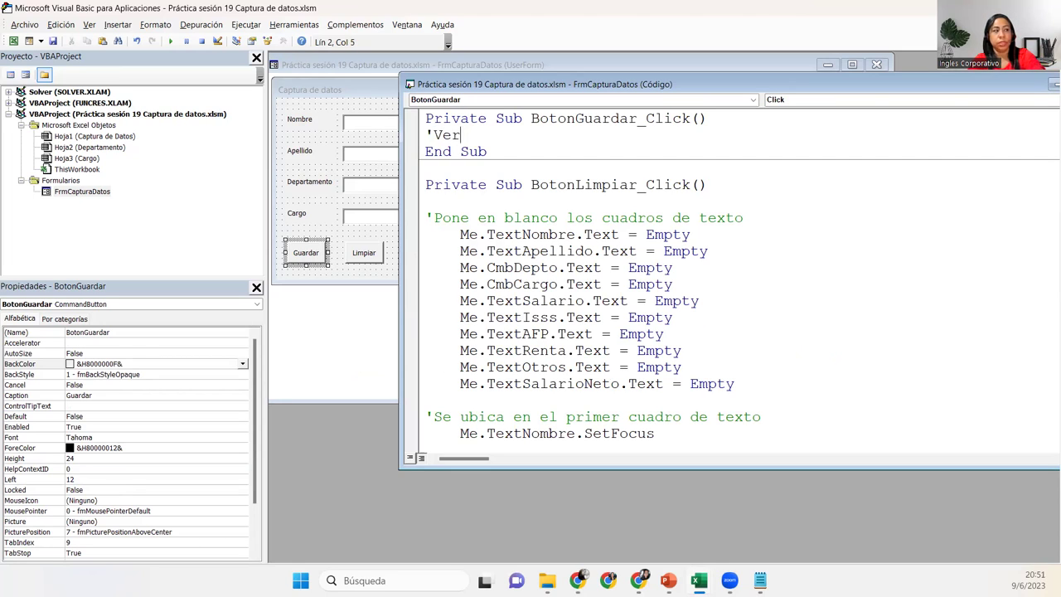
pyautogui.write('ificar si el cuadro de texto ')
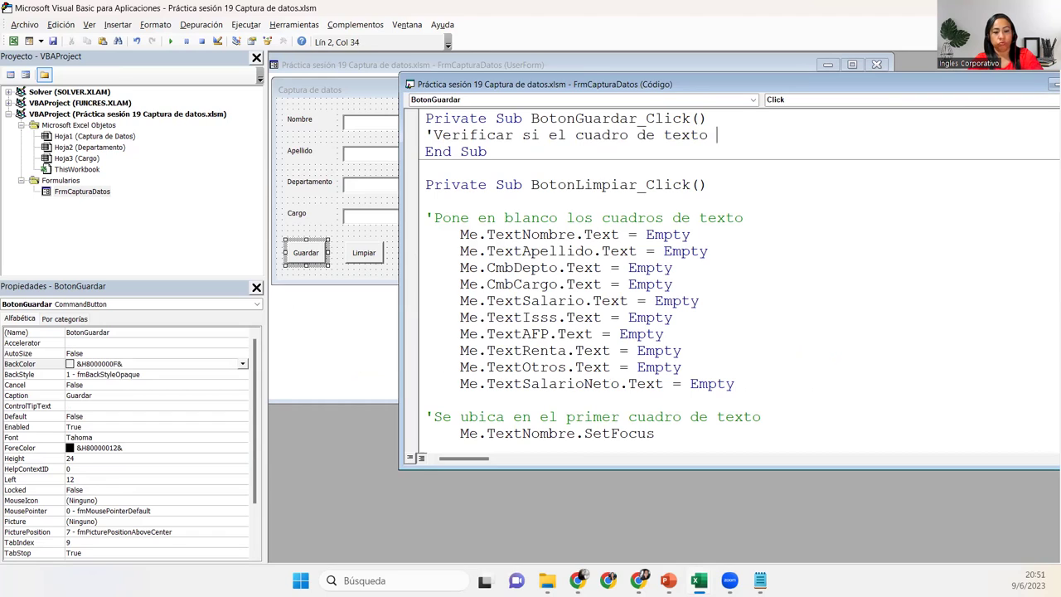
pyautogui.write('"otros"')
pyautogui.press('BackSpace')
pyautogui.press('BackSpace')
pyautogui.write('s')
pyautogui.press('BackSpace')
pyautogui.write('" esta av')
pyautogui.press('BackSpace')
pyautogui.press('BackSpace')
pyautogui.write('vacio')
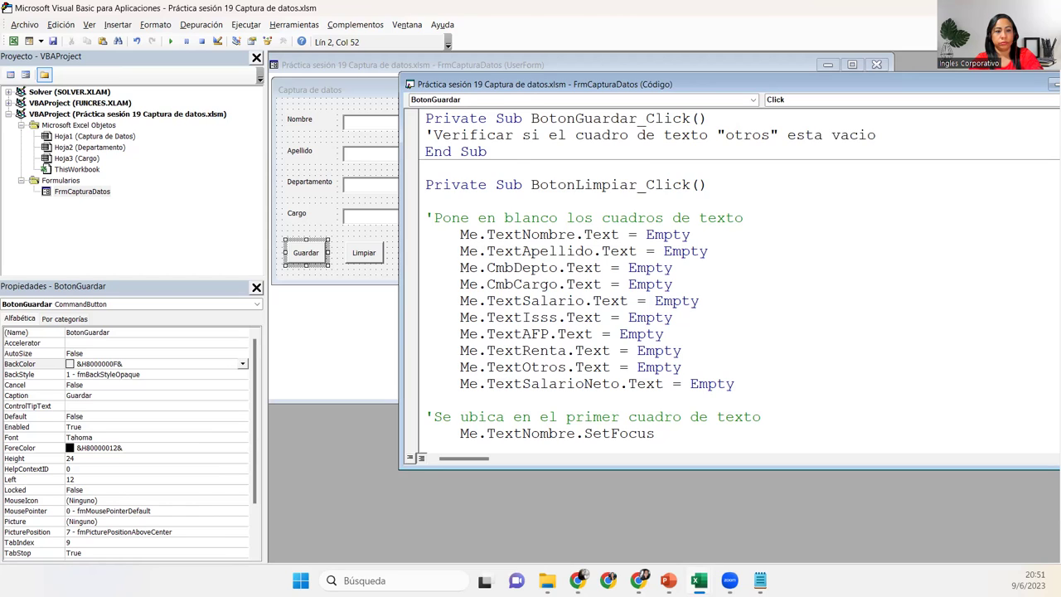
pyautogui.press('Return')
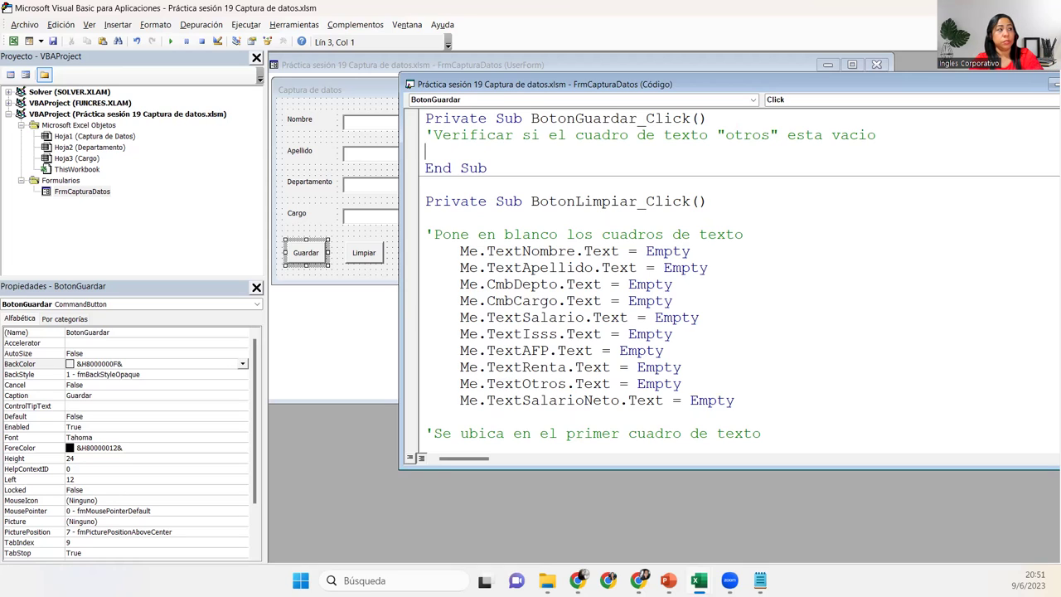
# Add the indented line If TextOtros.Value = "" Then below the comment
pyautogui.press('Tab')
pyautogui.write('if')
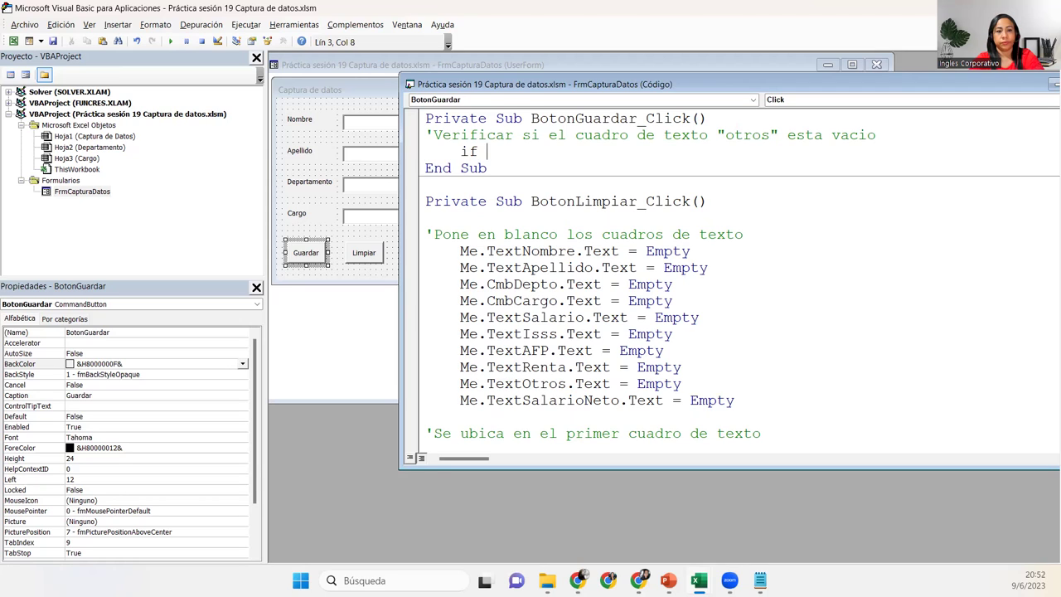
pyautogui.write(' text')
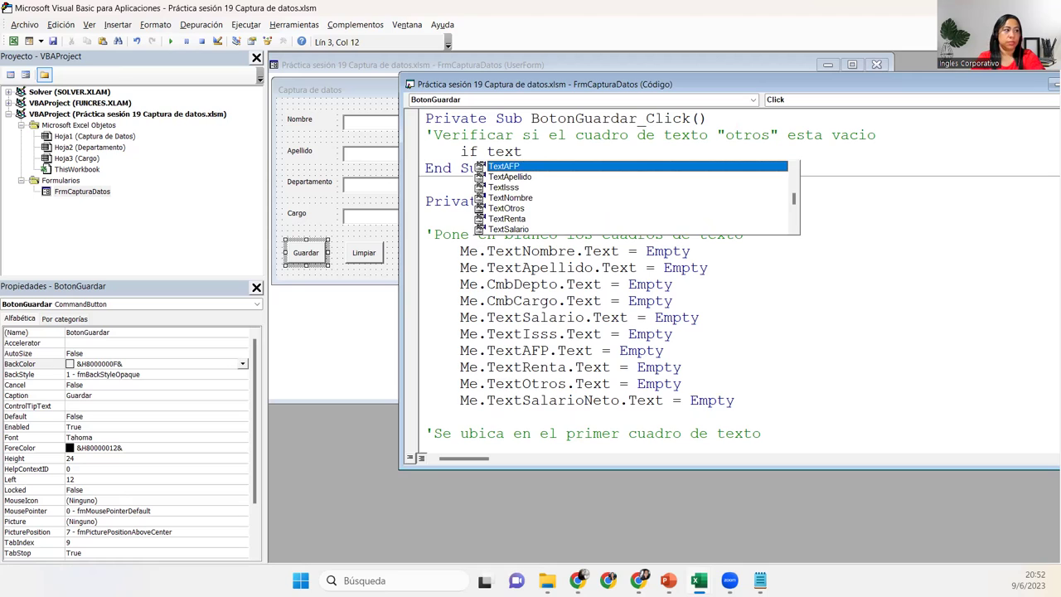
pyautogui.press('Down')
pyautogui.press('Down')
pyautogui.press('Down')
pyautogui.press('Down')
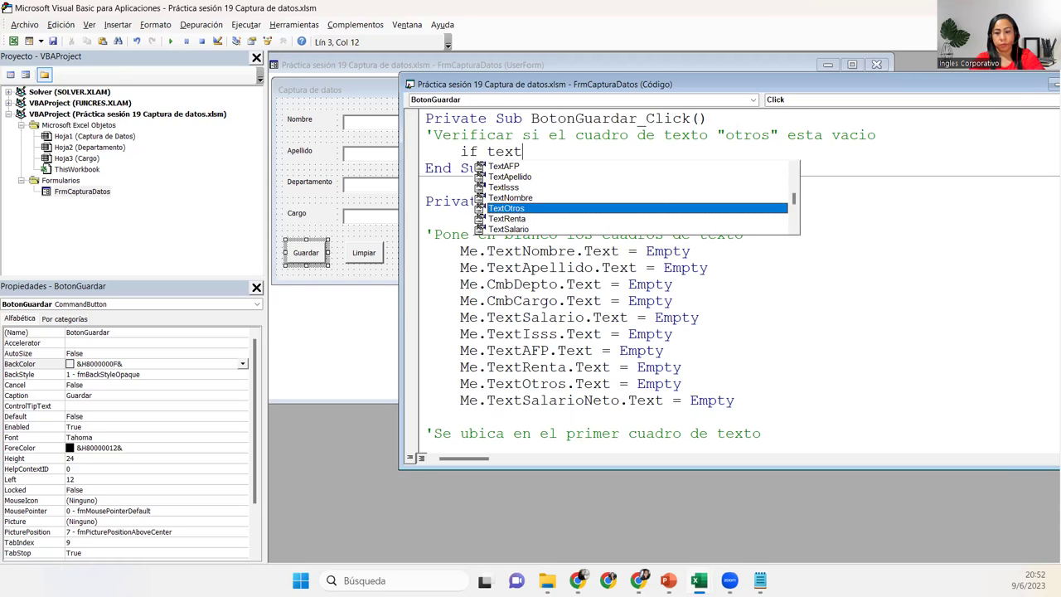
pyautogui.write('.value')
pyautogui.press('Tab')
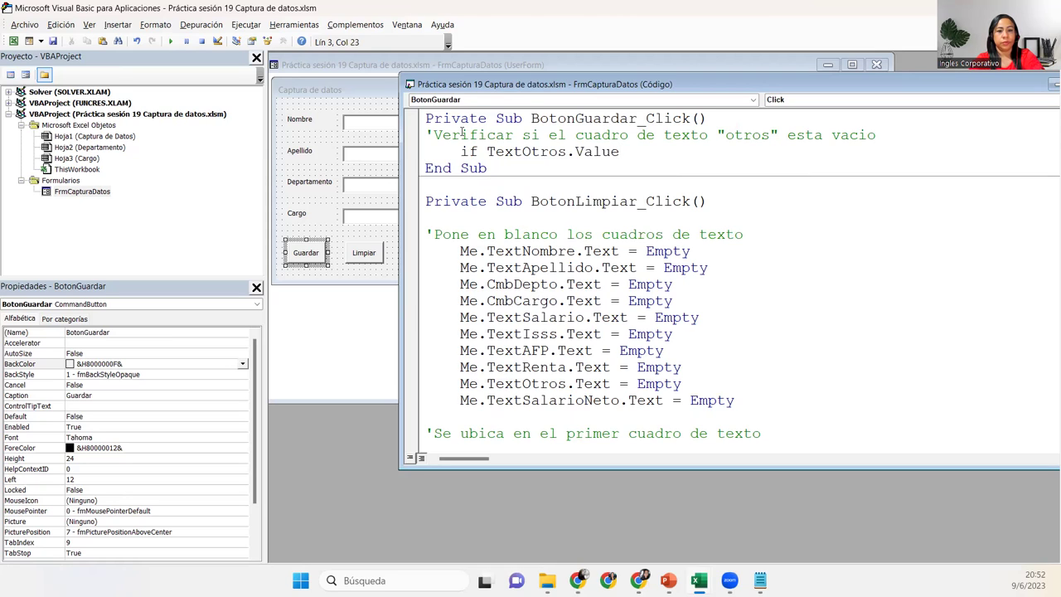
pyautogui.write(' =')
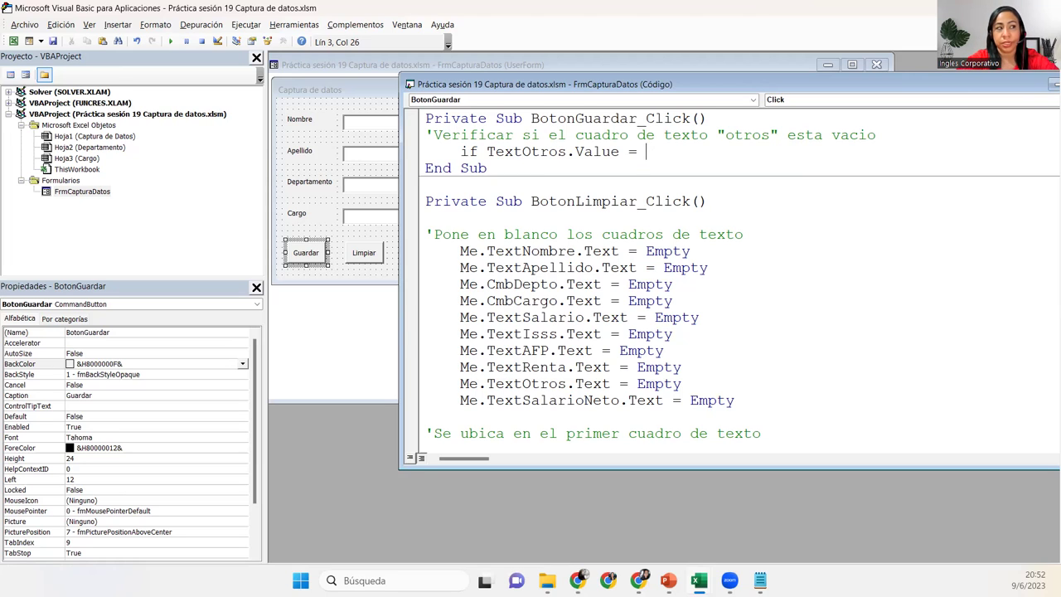
pyautogui.write('""')
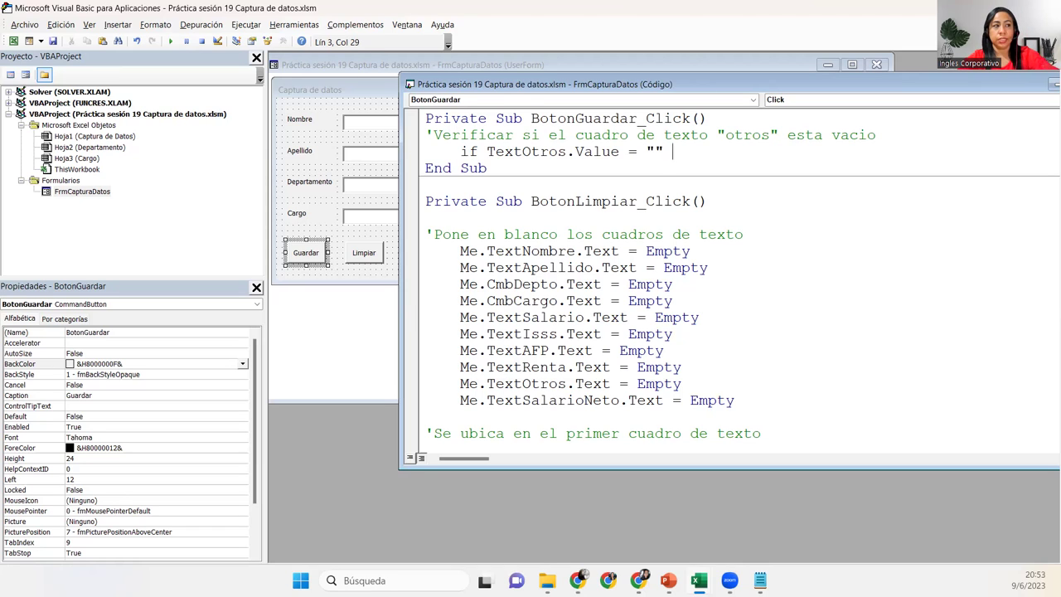
pyautogui.write(' then')
pyautogui.press('Return')
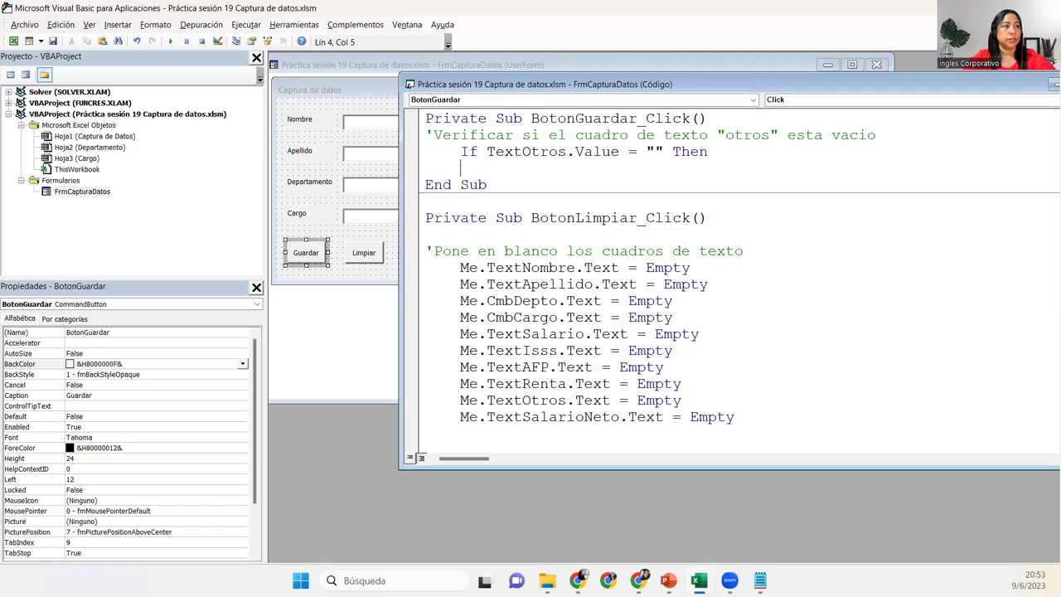
# Add MsgBox "Si no tiene Otros descuentos, debes poner 0", vbInformation inside the If block
pyautogui.press('Tab')
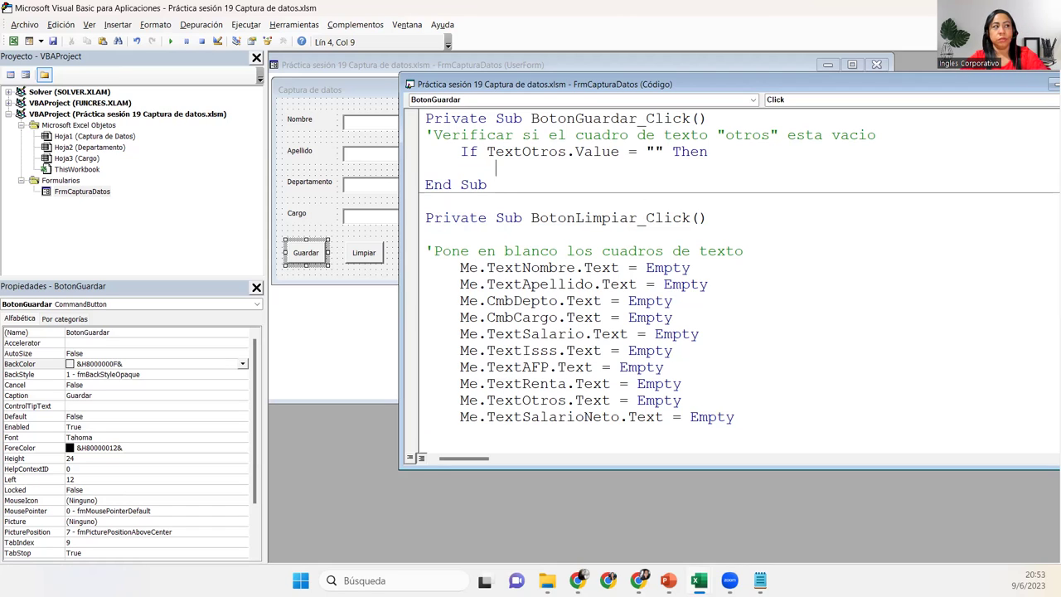
pyautogui.hotkey('ctrl', 'space')
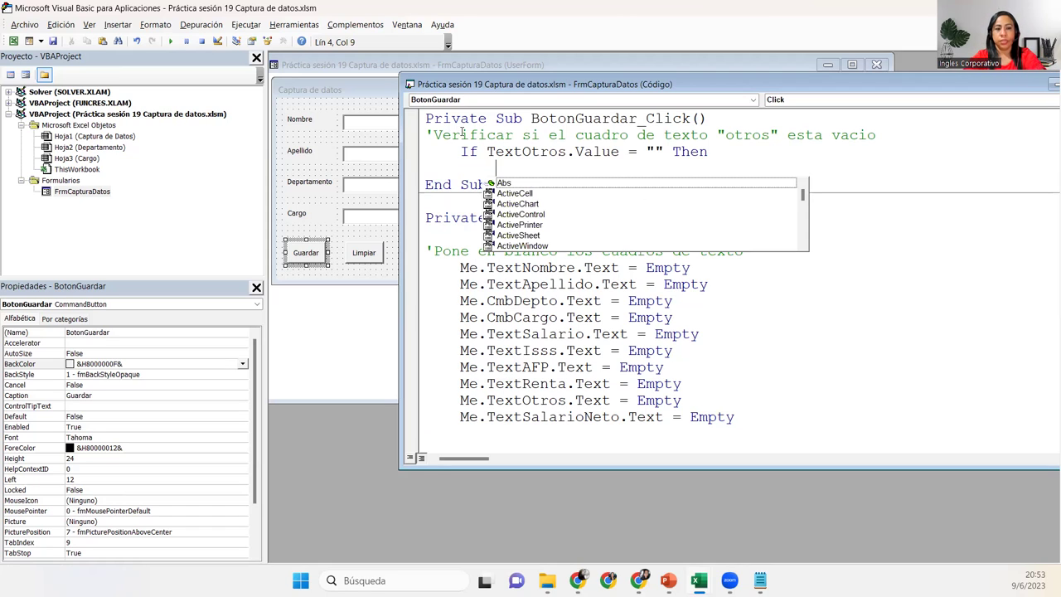
pyautogui.write('ms')
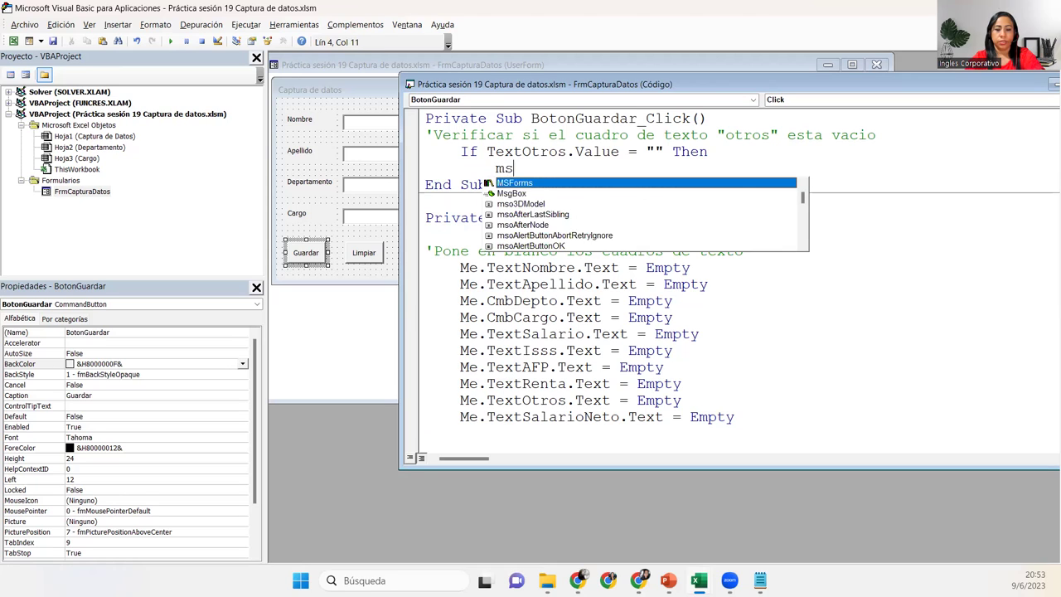
pyautogui.write('g')
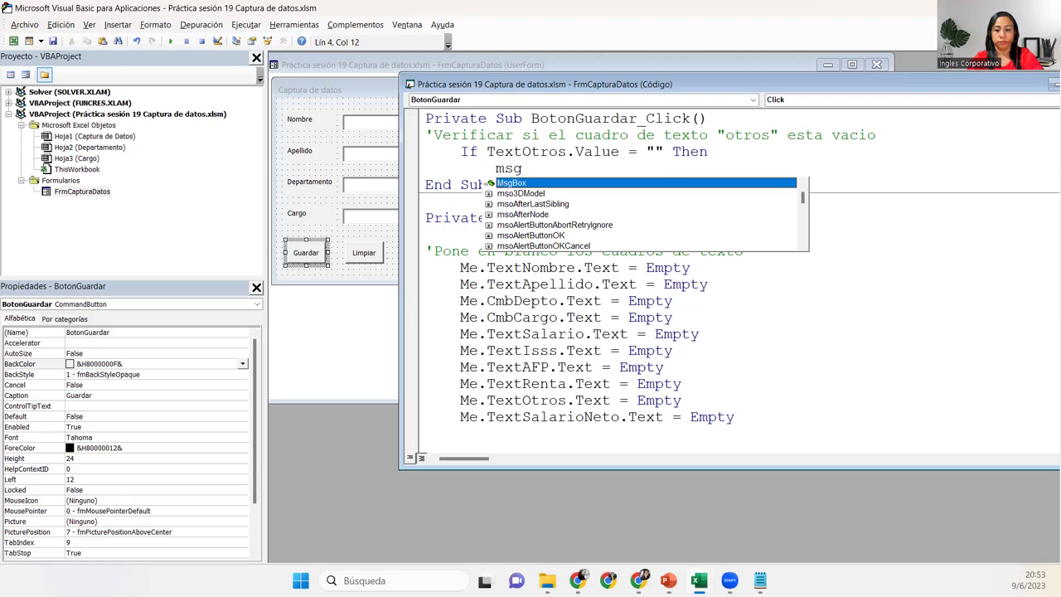
pyautogui.press('Tab')
pyautogui.write('"Si ')
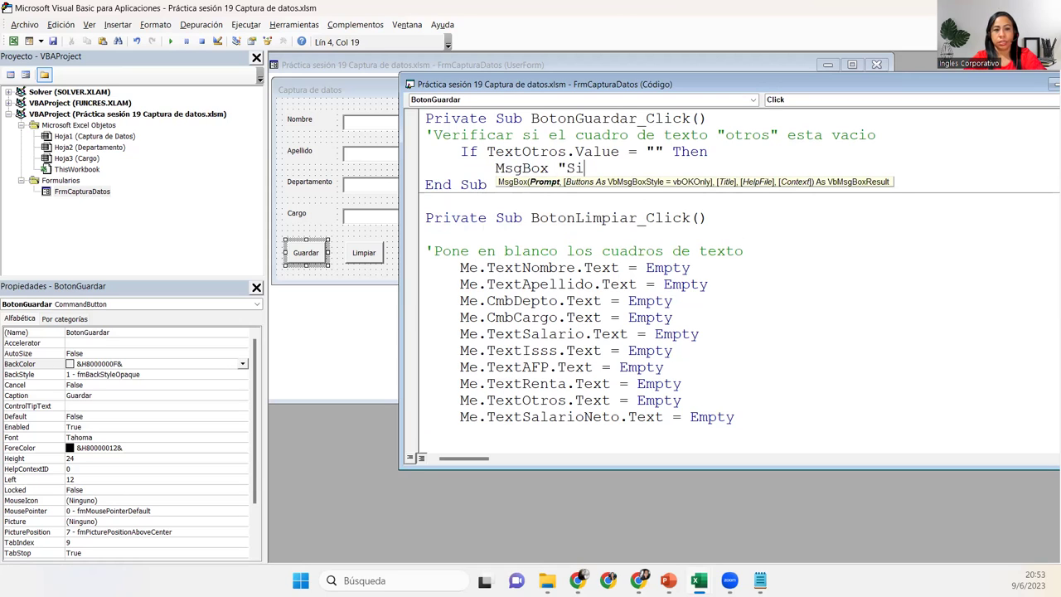
pyautogui.write('no tiene Otros ')
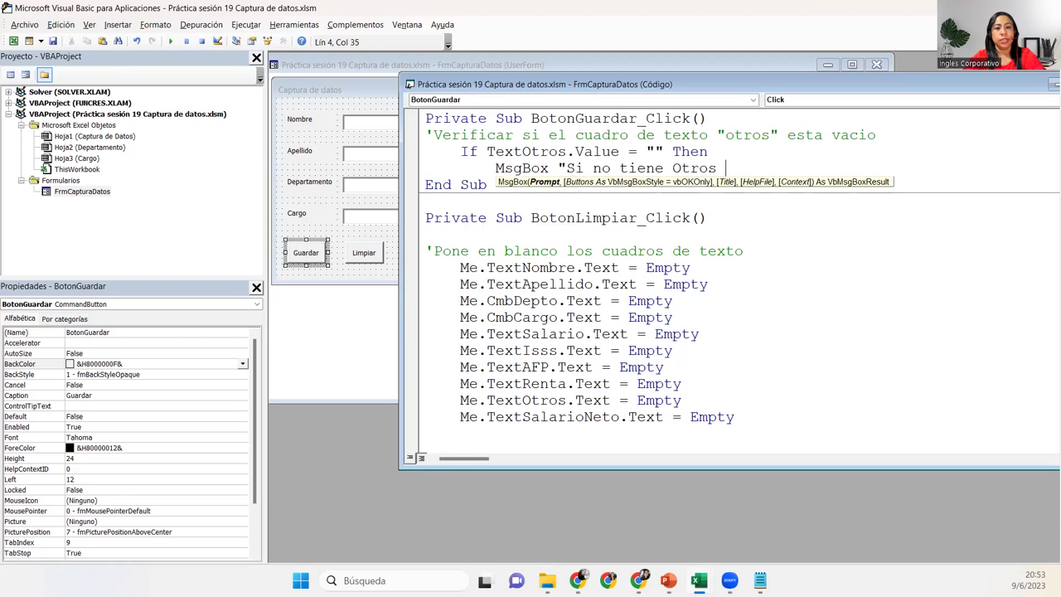
pyautogui.write('descuent')
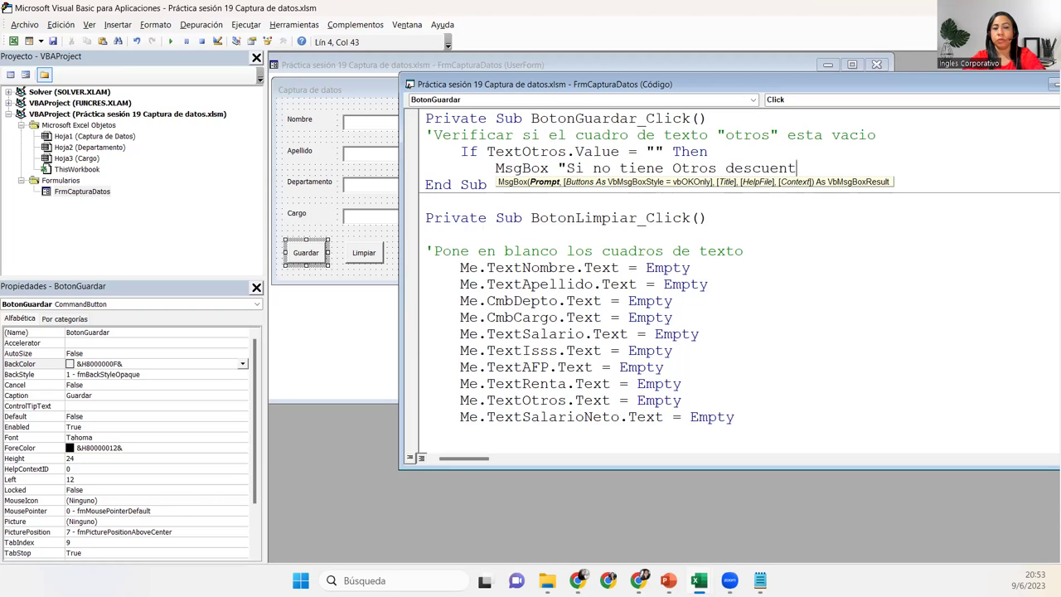
pyautogui.write('os,')
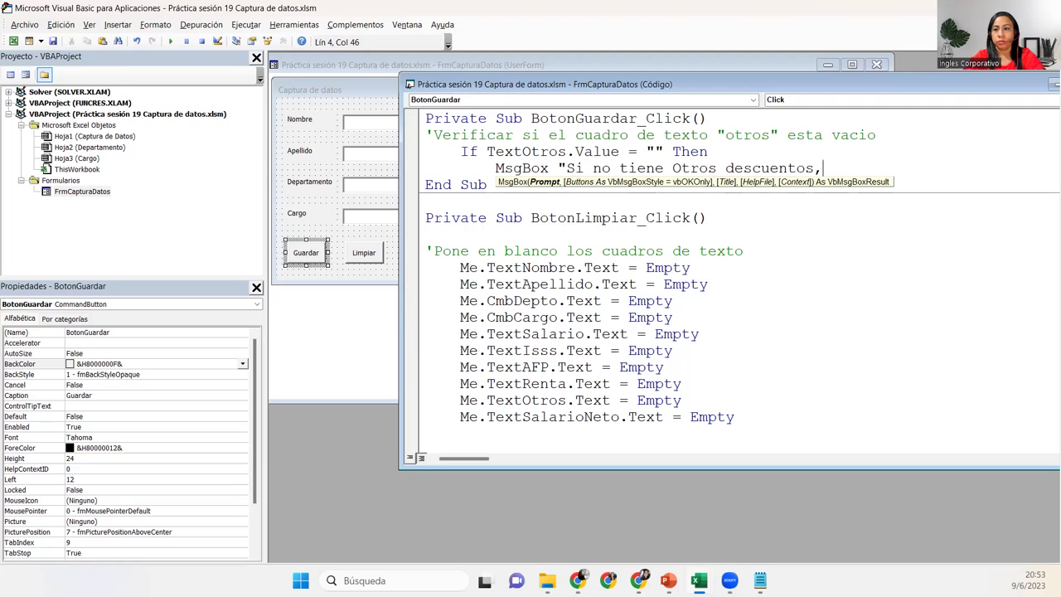
pyautogui.write(' debes poner 0"')
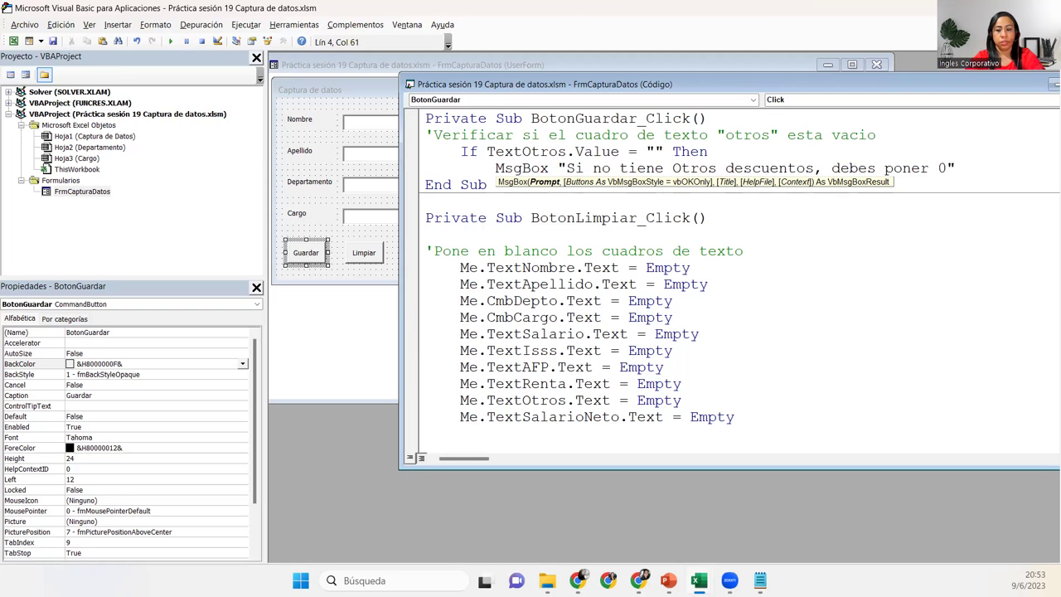
pyautogui.write(', vbin')
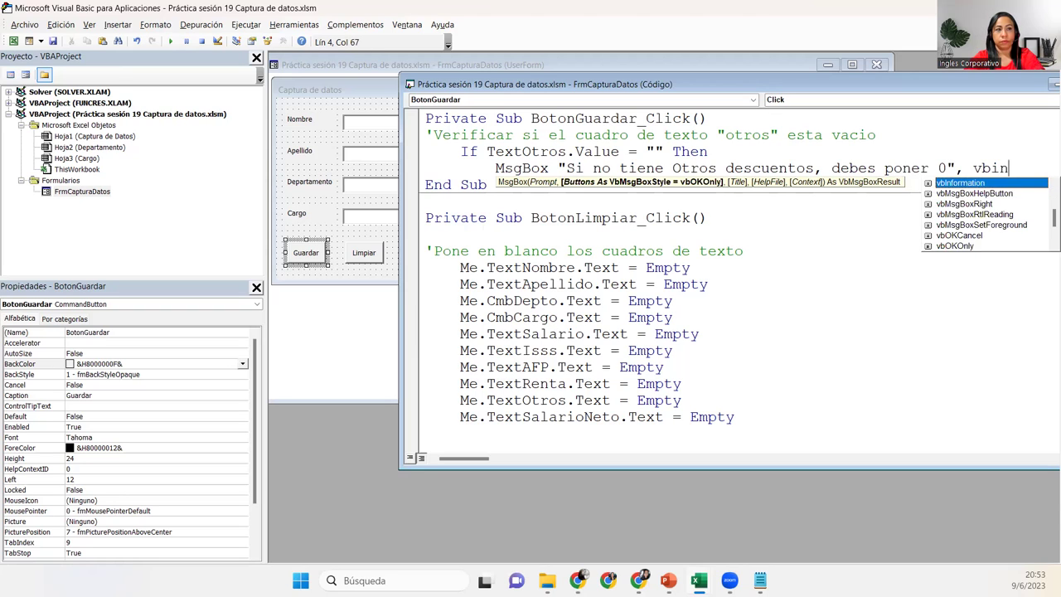
pyautogui.press('Tab')
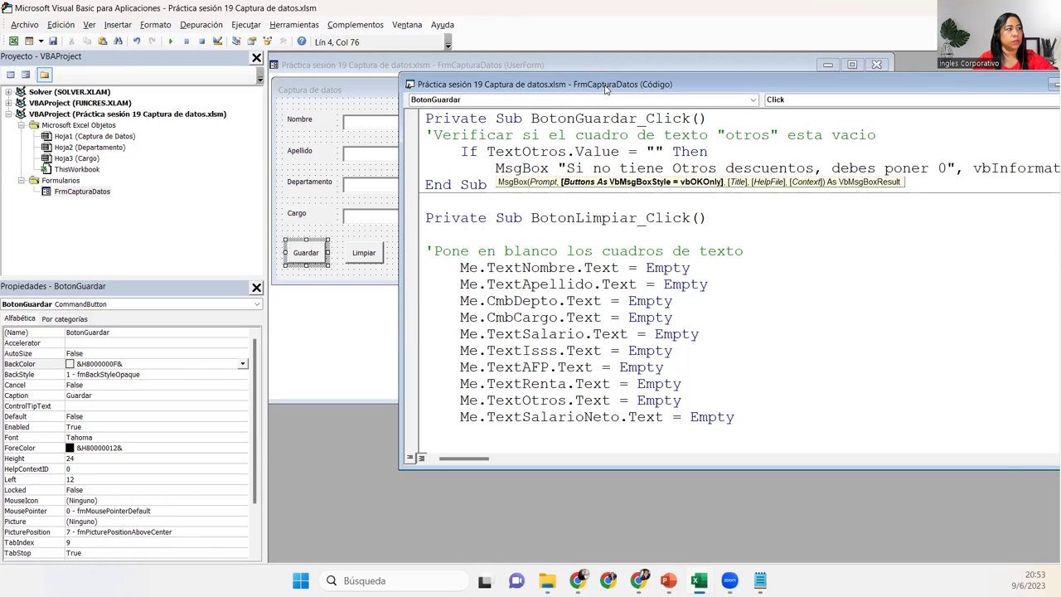
pyautogui.moveTo(606, 89); pyautogui.dragTo(485, 90)
pyautogui.press('Return')
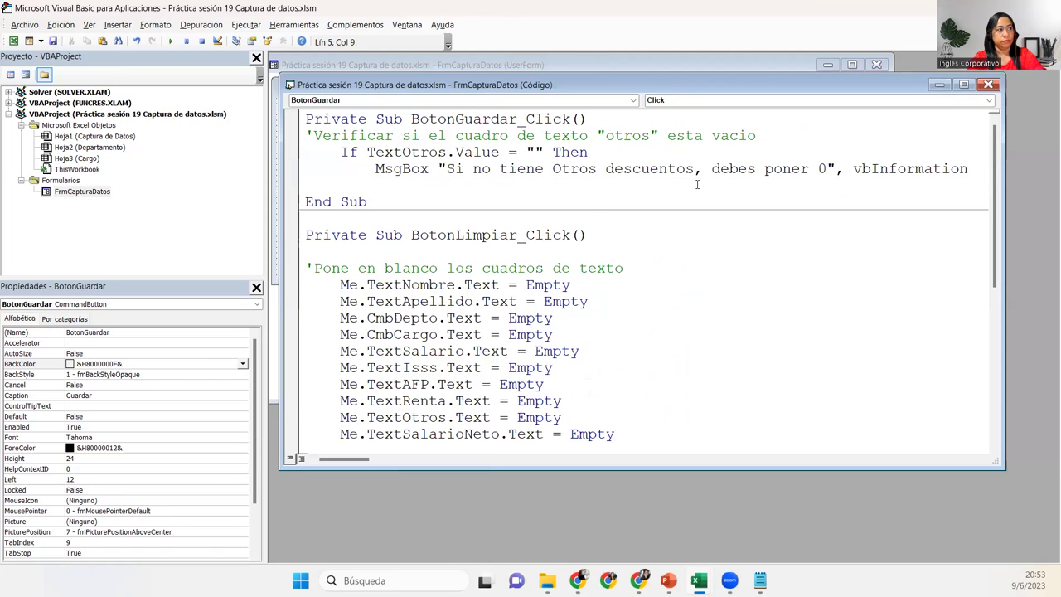
# Close the Otros check with an End If line after the MsgBox
pyautogui.write('End If')
pyautogui.press('Down')
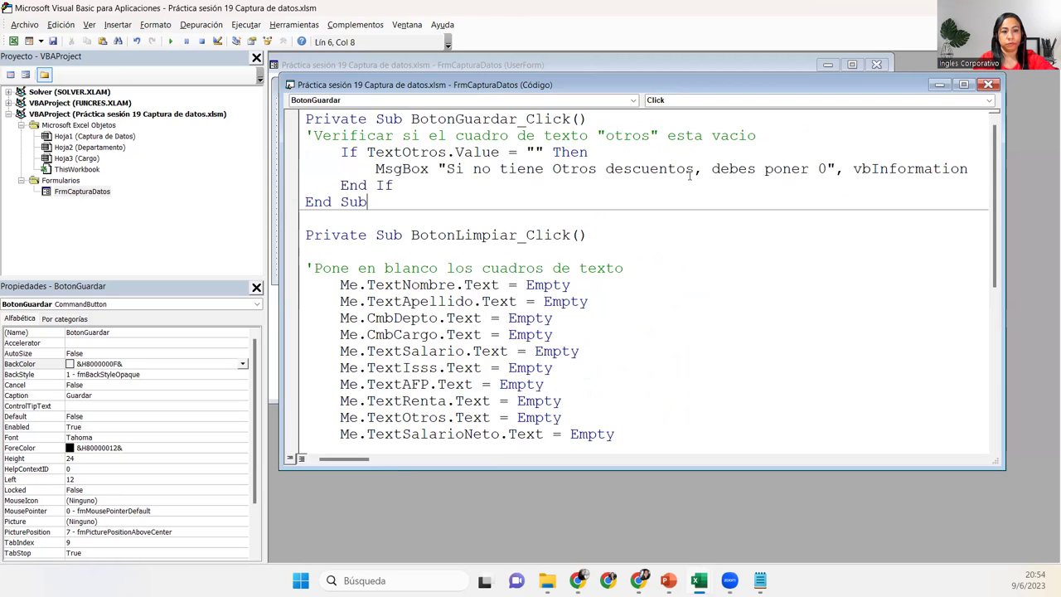
pyautogui.press('Up')
pyautogui.press('Home')
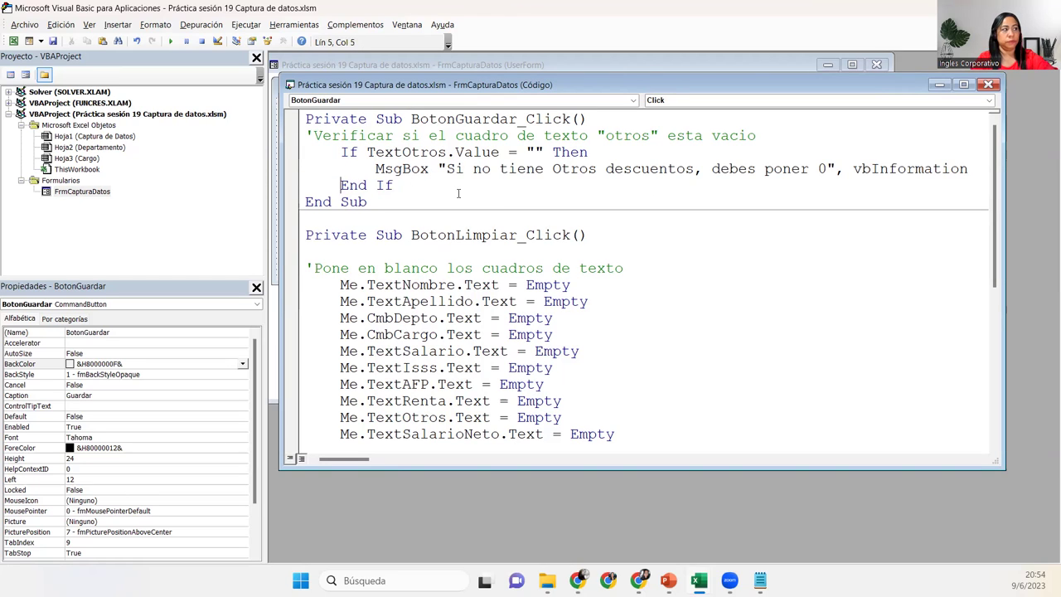
# Insert End Sub above End If to exit early, with a blank line after End If
pyautogui.press('Return')
pyautogui.click(341, 185)
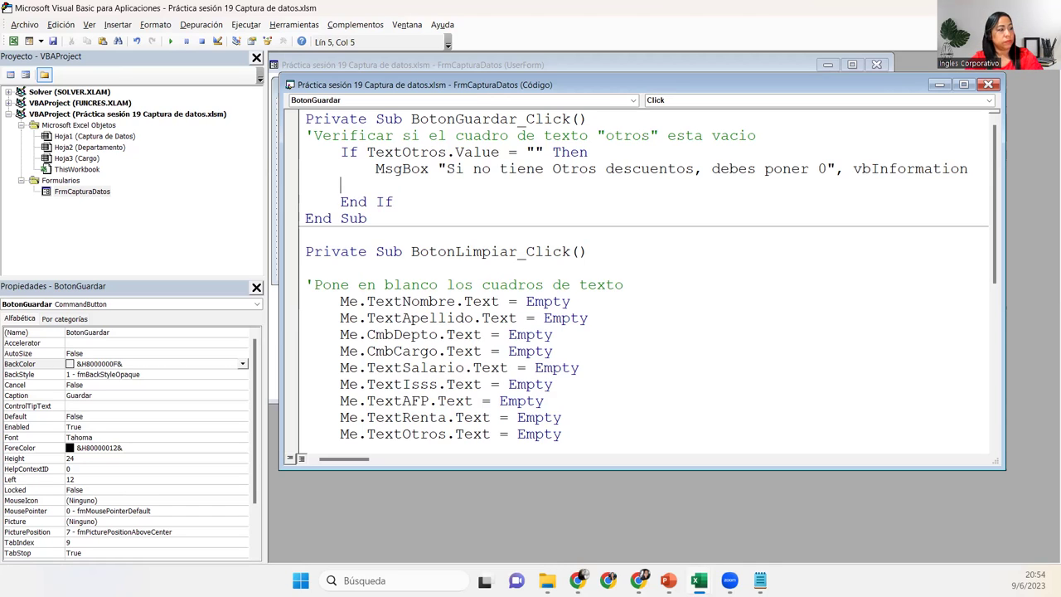
pyautogui.write('End Sub')
pyautogui.click(367, 218)
pyautogui.click(395, 201)
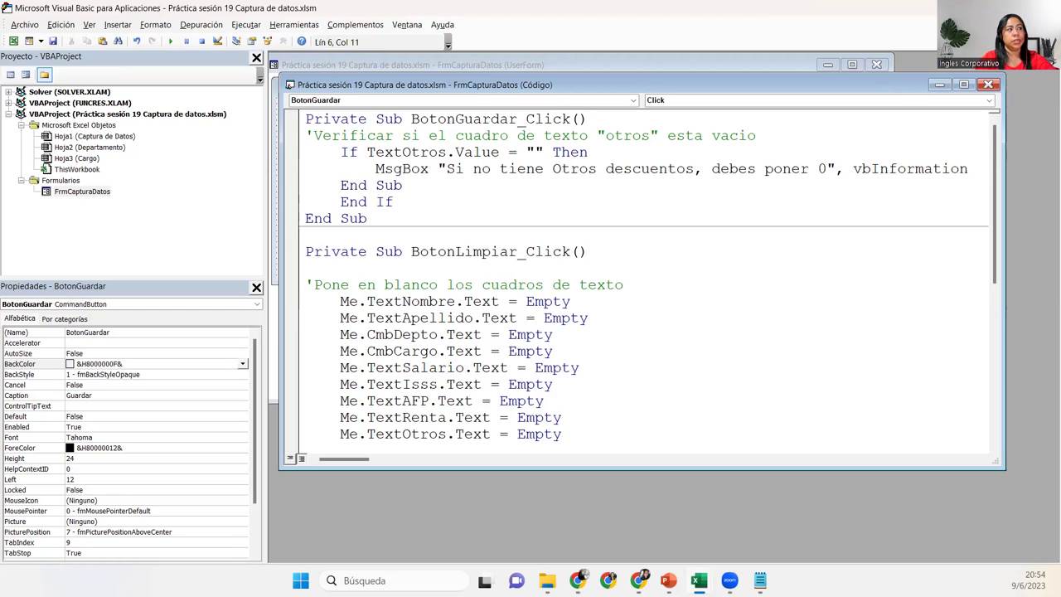
pyautogui.press('Return')
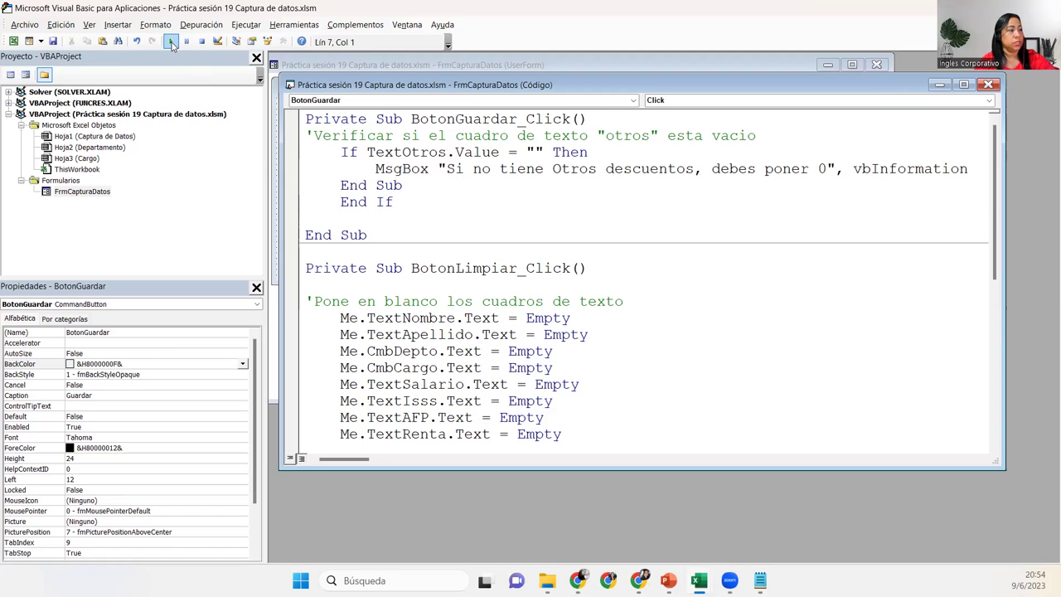
pyautogui.click(171, 43)
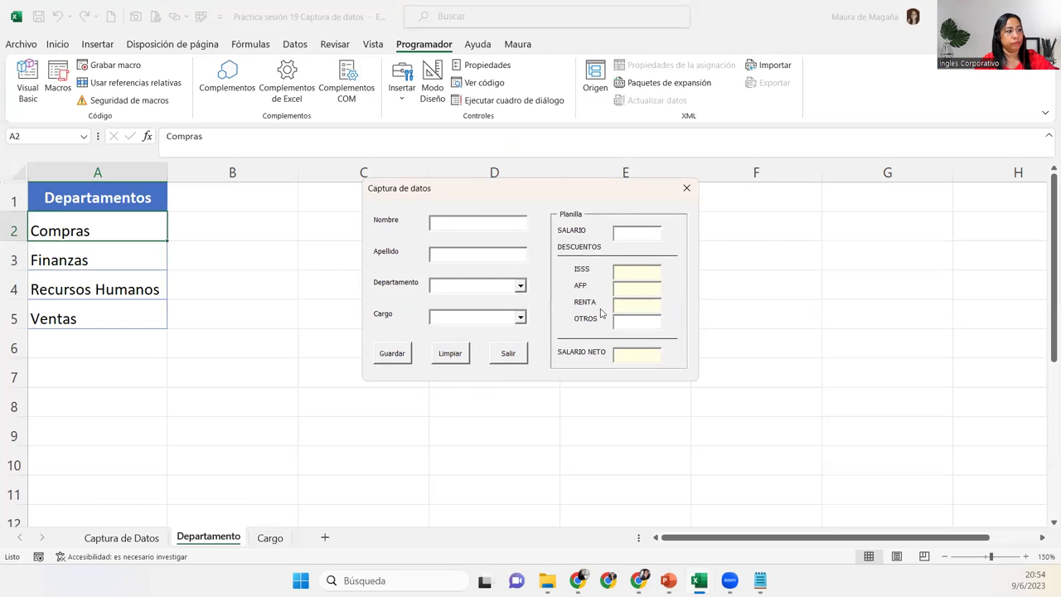
pyautogui.click(393, 355)
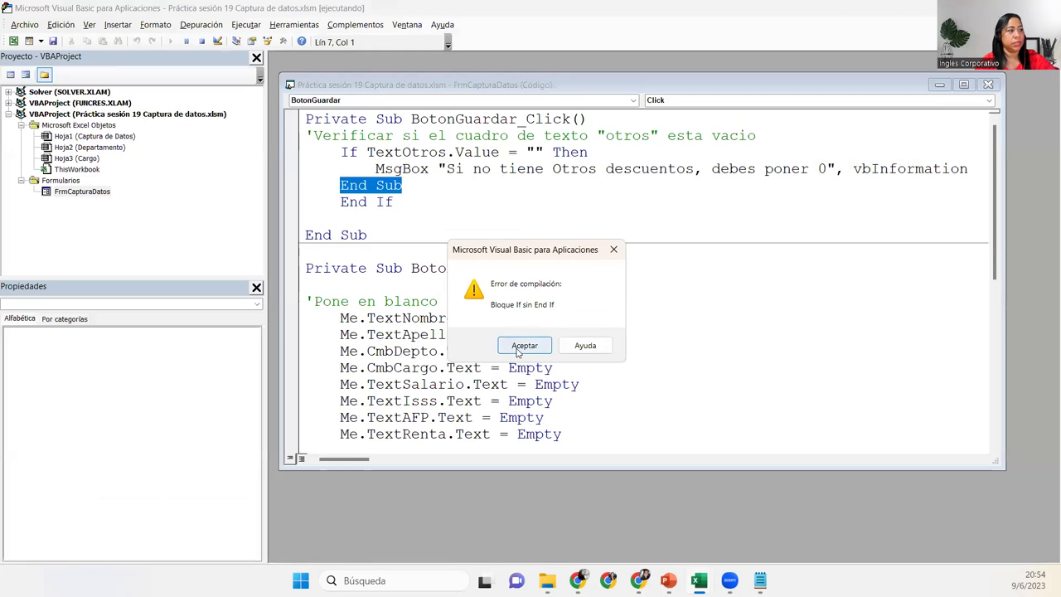
pyautogui.click(521, 344)
pyautogui.click(414, 194)
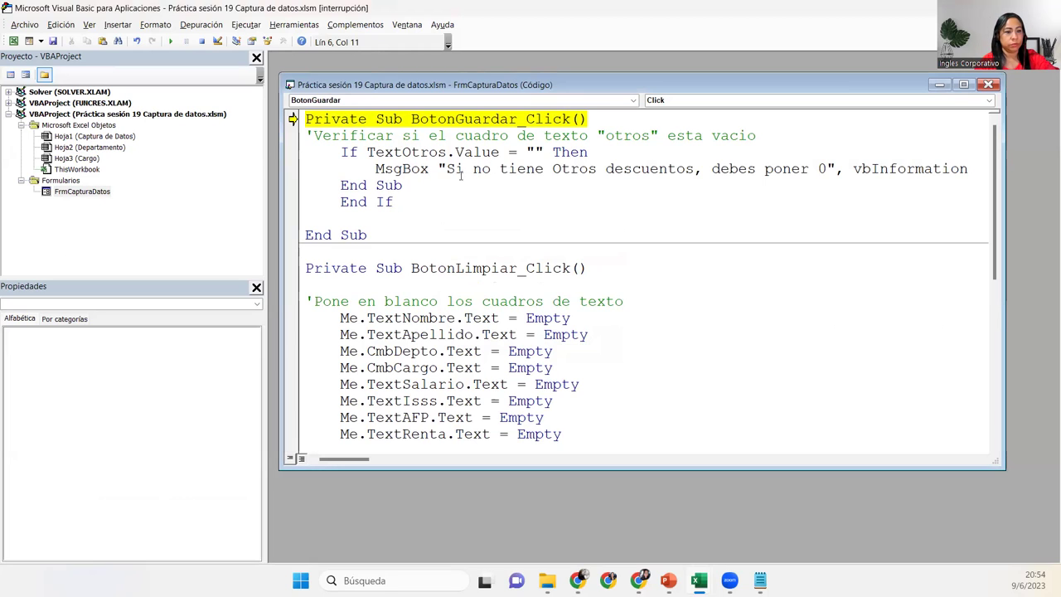
pyautogui.click(403, 152)
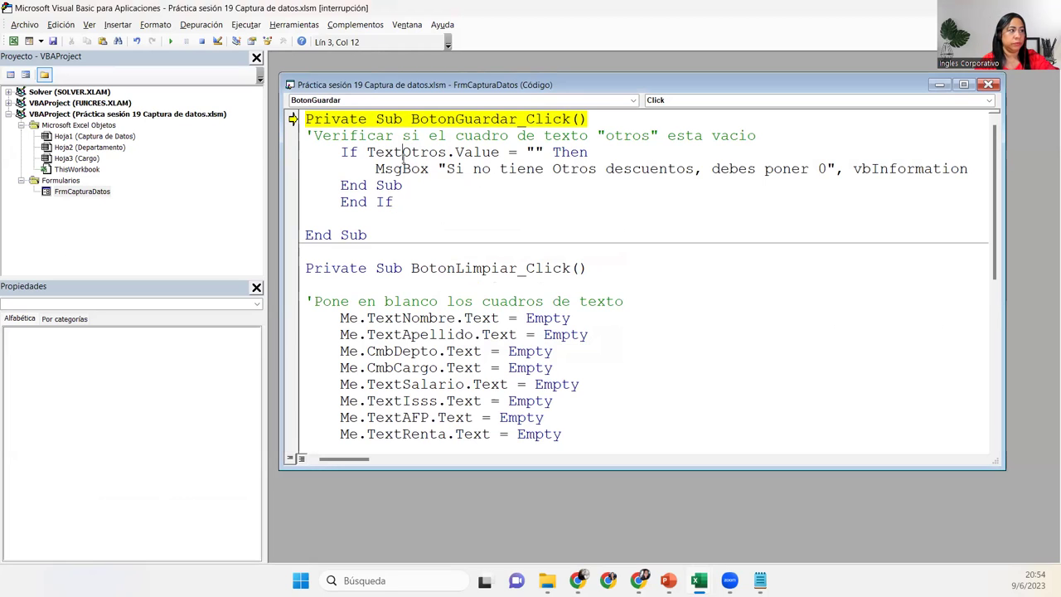
pyautogui.click(416, 203)
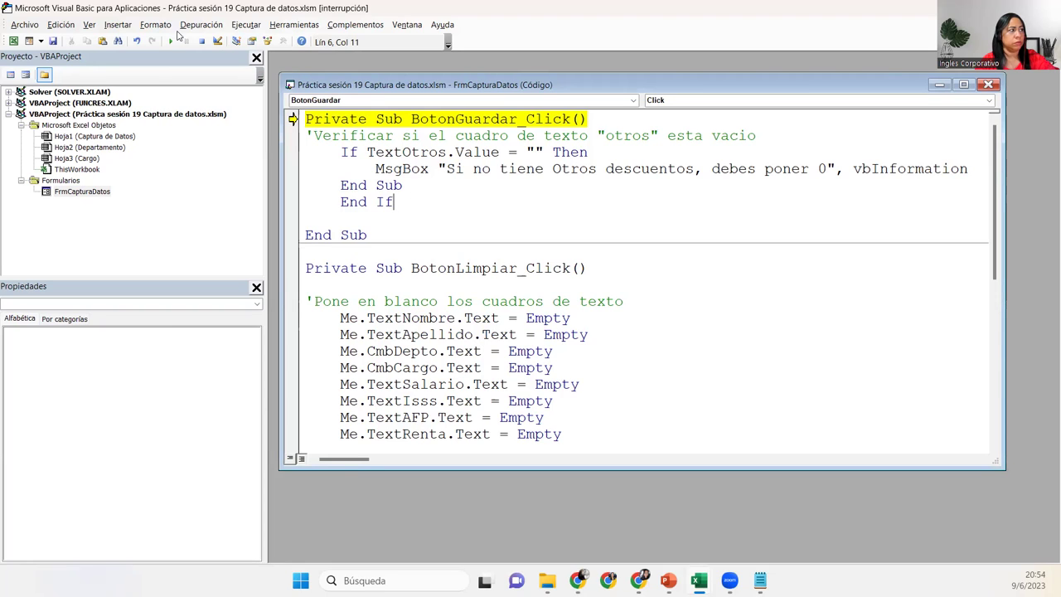
pyautogui.click(202, 42)
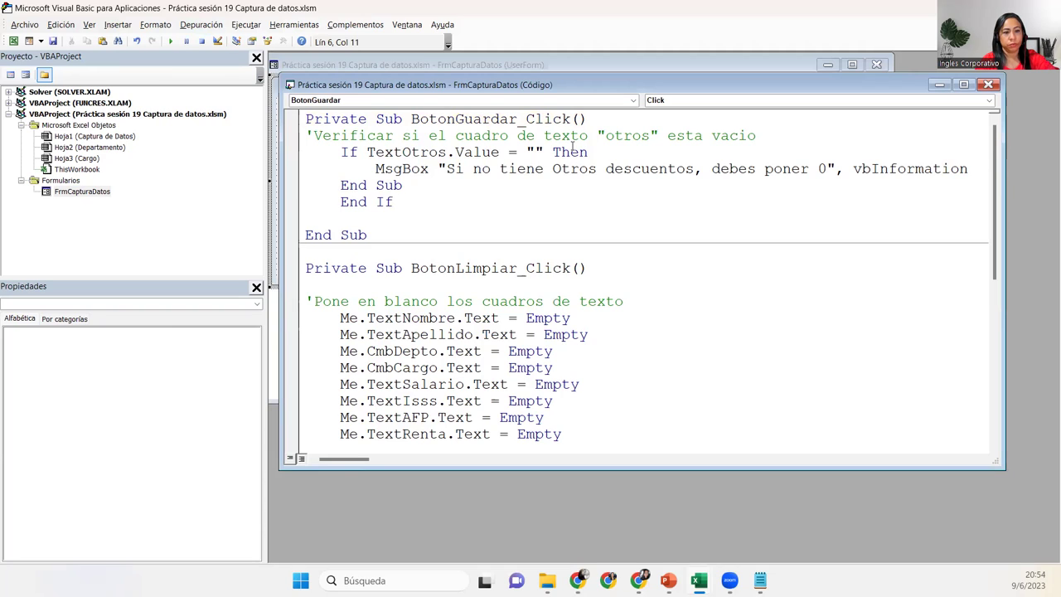
pyautogui.click(384, 152)
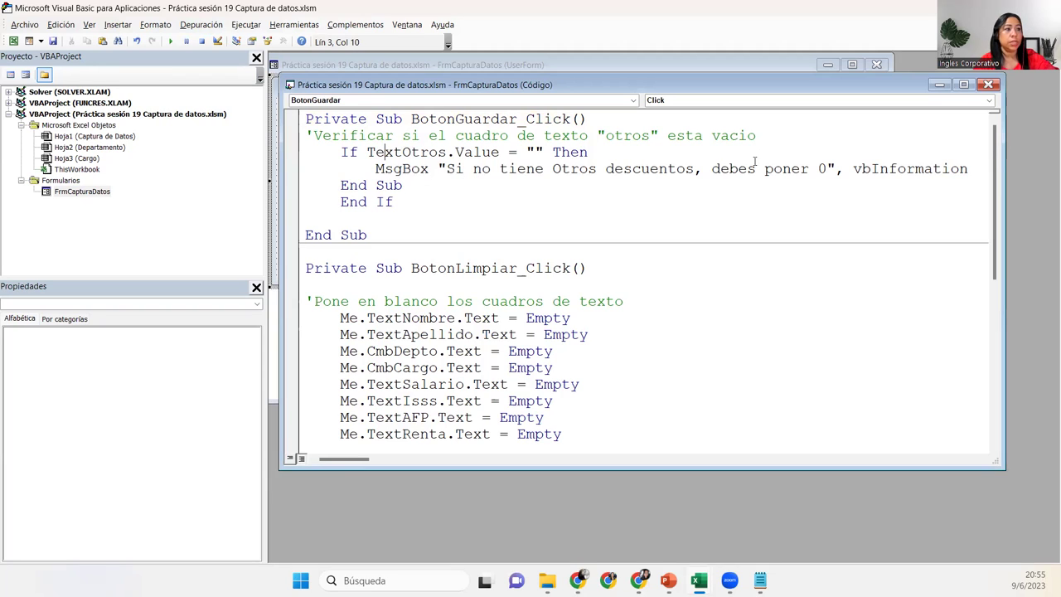
pyautogui.click(399, 220)
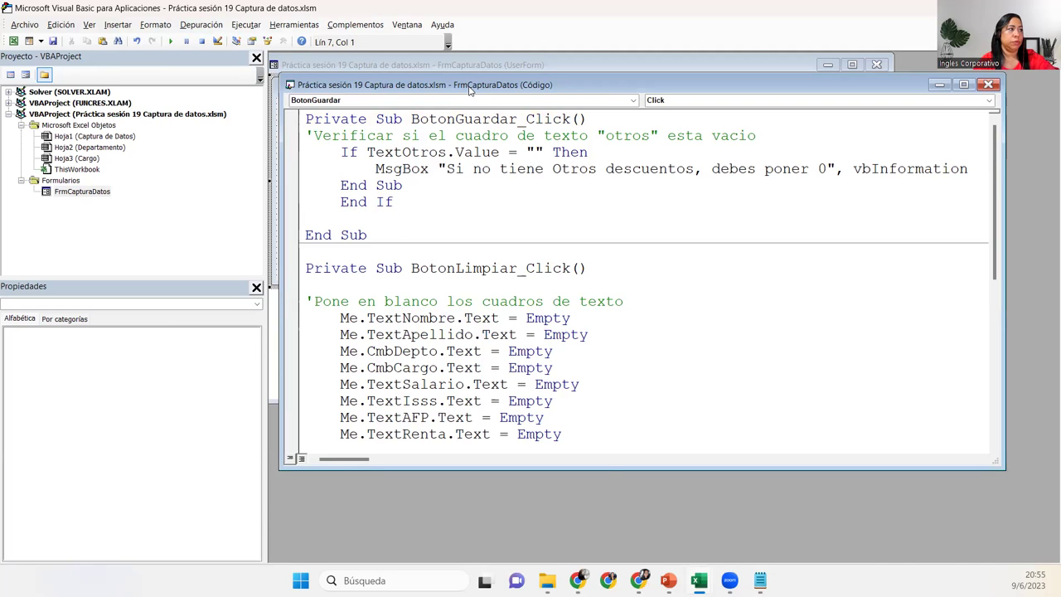
pyautogui.moveTo(469, 88); pyautogui.dragTo(556, 243)
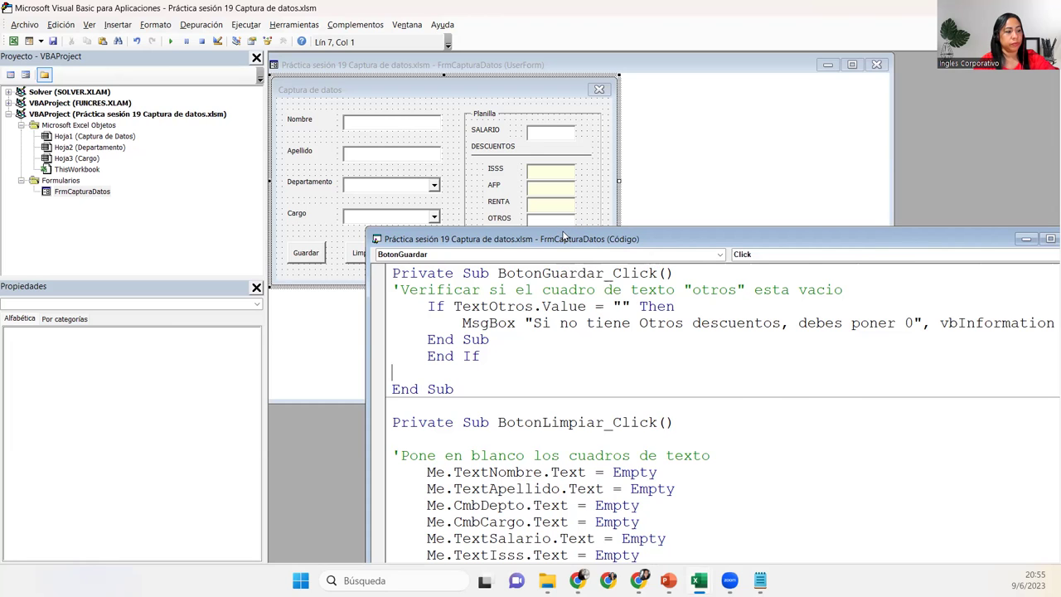
pyautogui.moveTo(563, 238); pyautogui.dragTo(478, 101)
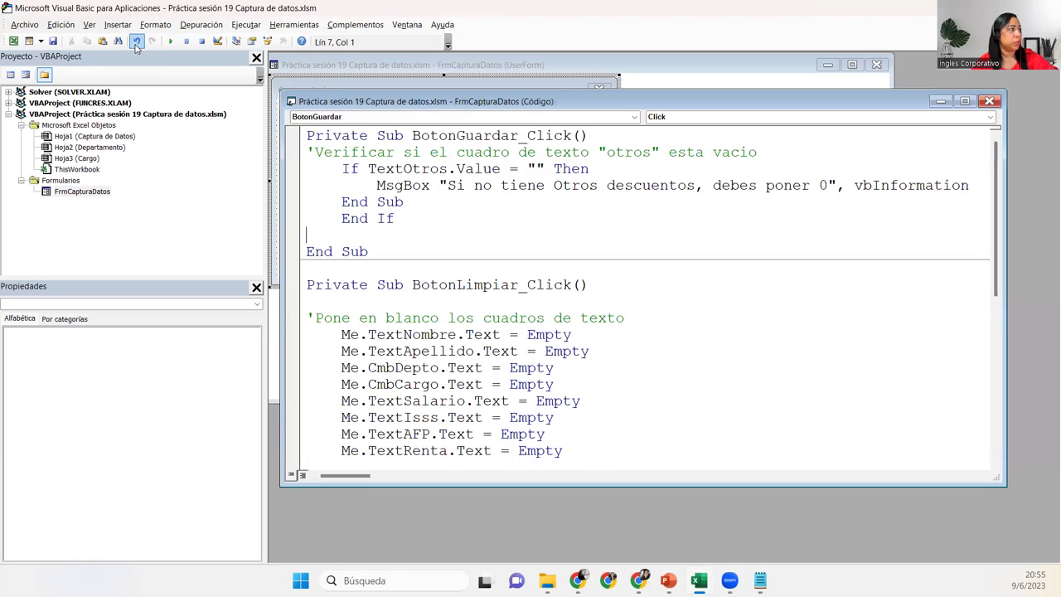
# Comment out the If, MsgBox and inner End Sub lines with apostrophes
pyautogui.click(339, 171)
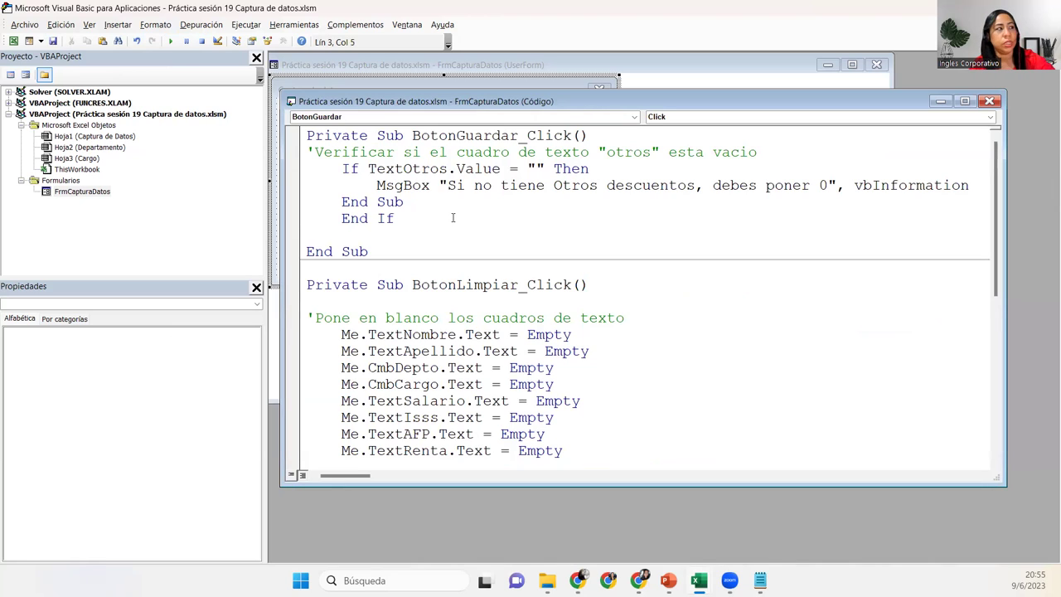
pyautogui.write("'")
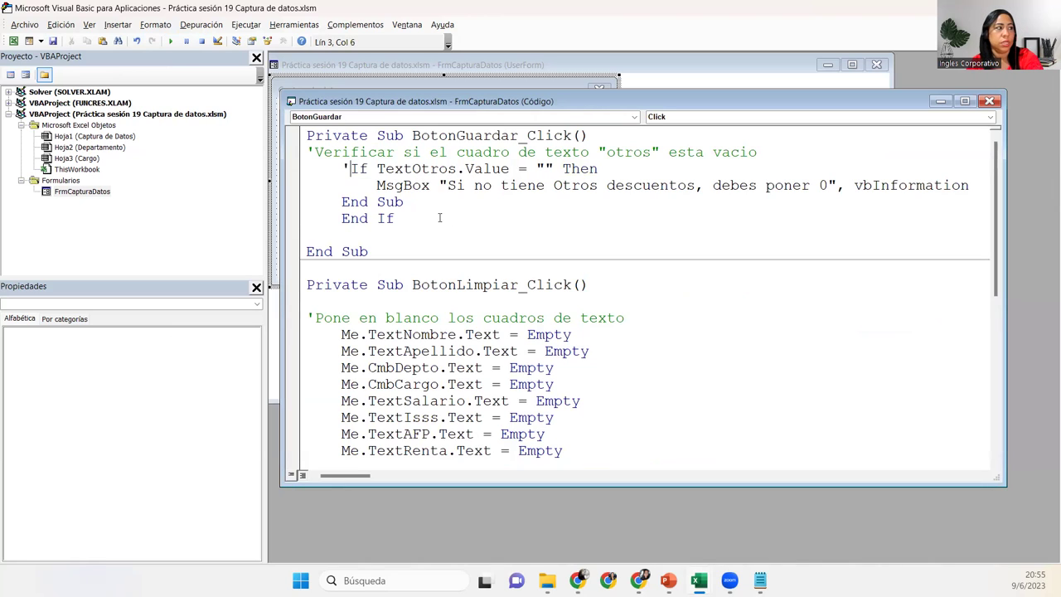
pyautogui.click(376, 184)
pyautogui.write("'")
pyautogui.click(334, 203)
pyautogui.write("''")
# Comment out the End If line and delete the empty line before End Sub
pyautogui.click(389, 229)
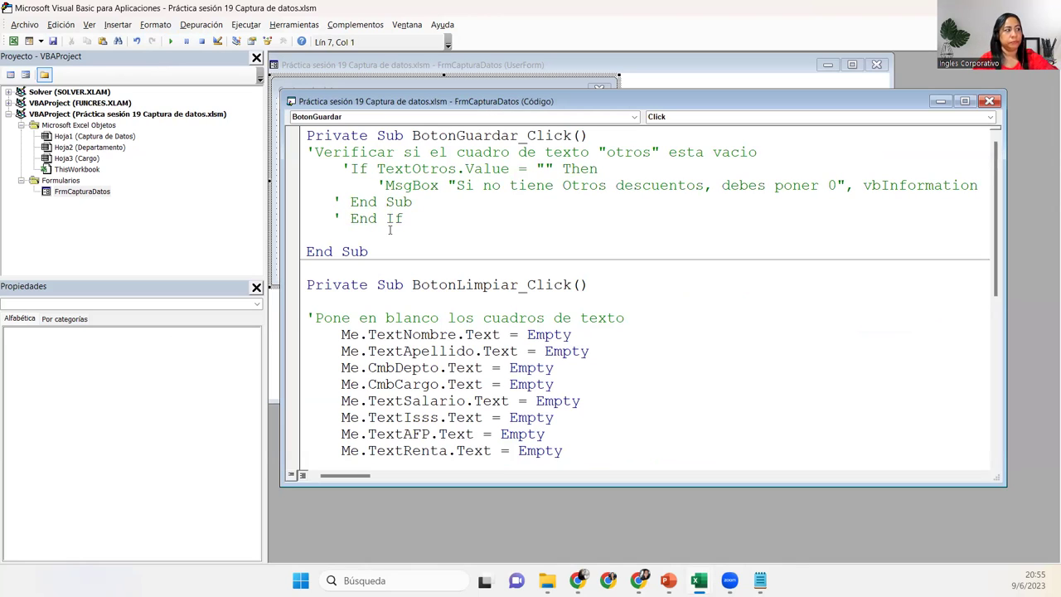
pyautogui.press('Delete')
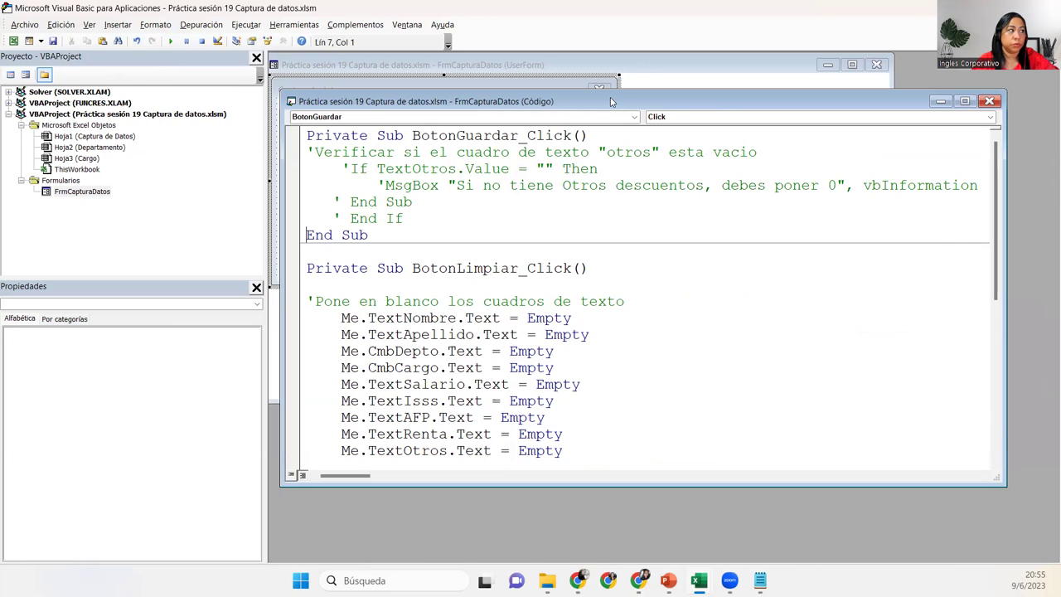
pyautogui.moveTo(611, 97); pyautogui.dragTo(670, 92)
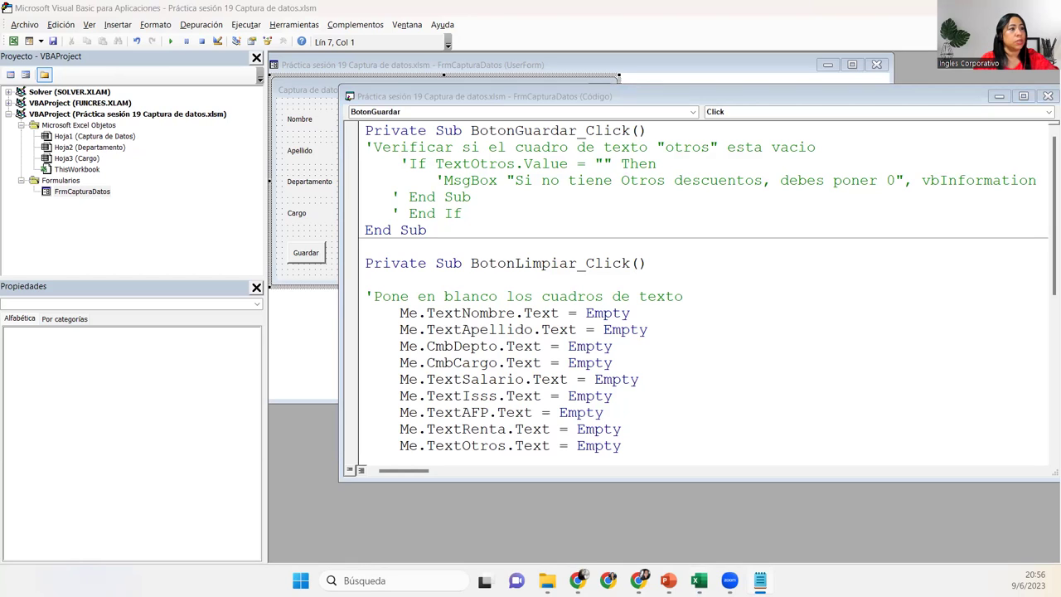
pyautogui.click(700, 99)
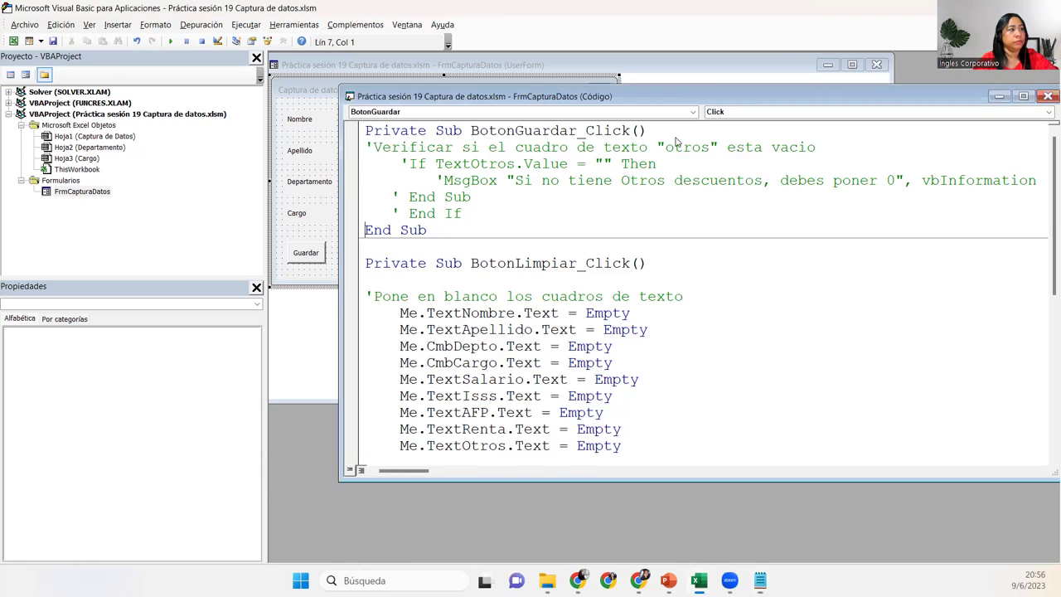
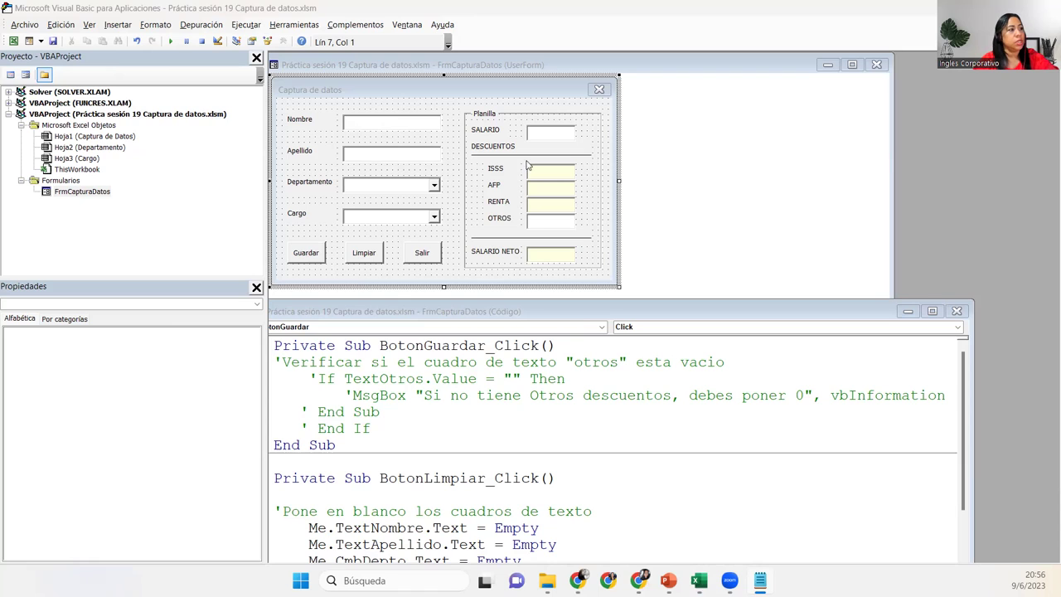
# Double-click the OTROS text box (TextOtros) to generate its empty TextOtros_Change procedure
pyautogui.click(559, 228)
pyautogui.click(549, 227)
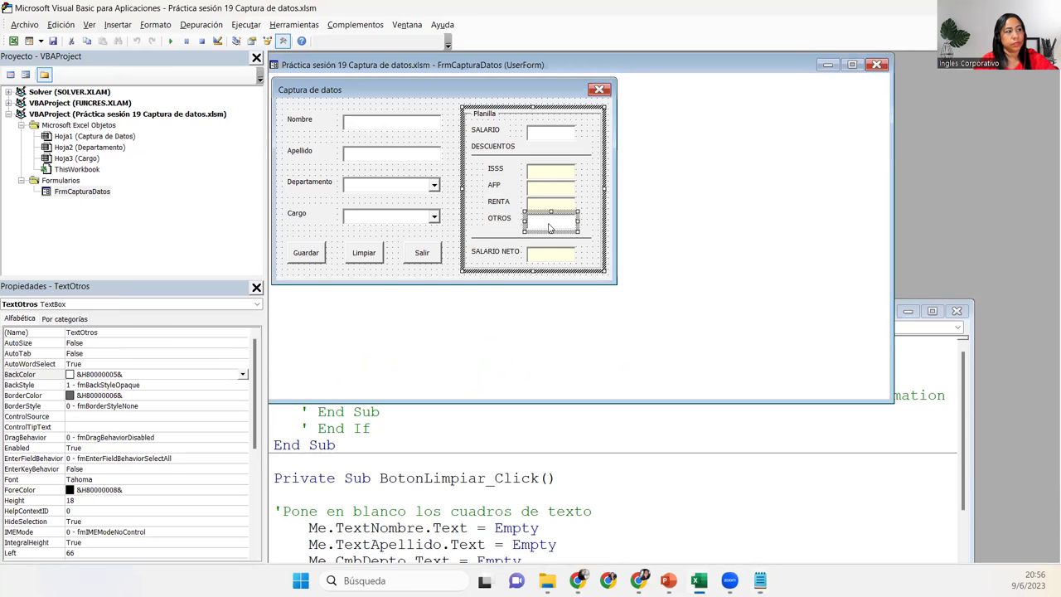
pyautogui.doubleClick(549, 226)
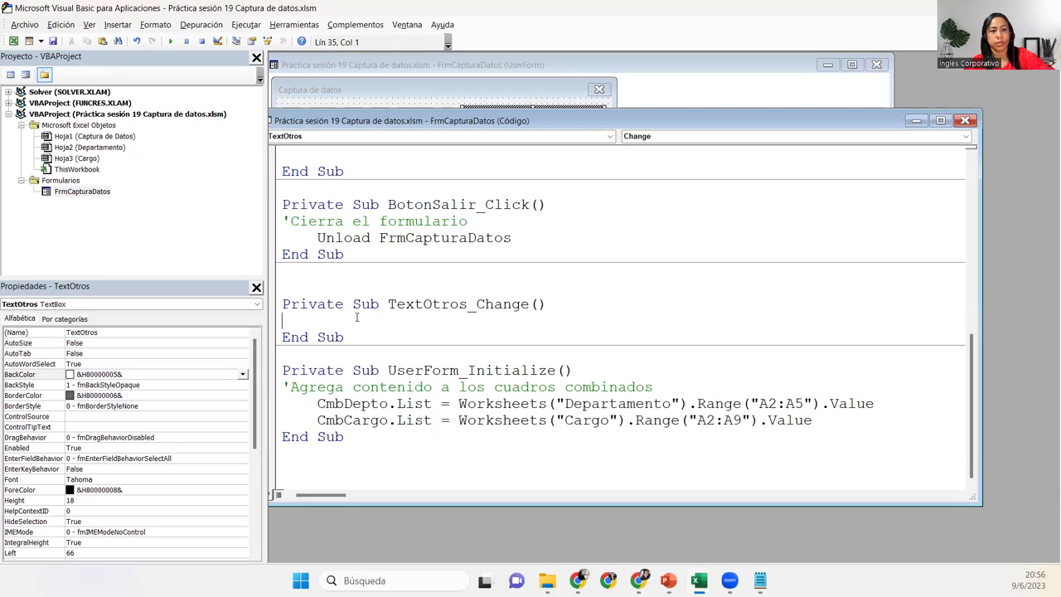
# Declare Dim ISSS As Double, Dim AFP As Double and Dim RENTA As Double in TextOtros_Change
pyautogui.press('Return')
pyautogui.press('Up')
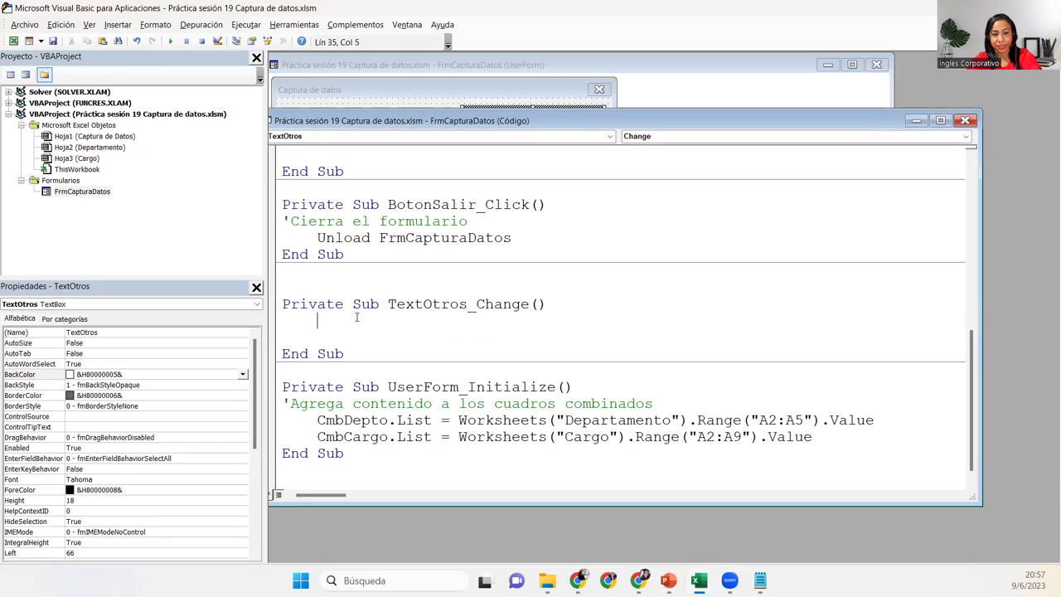
pyautogui.write('Dim')
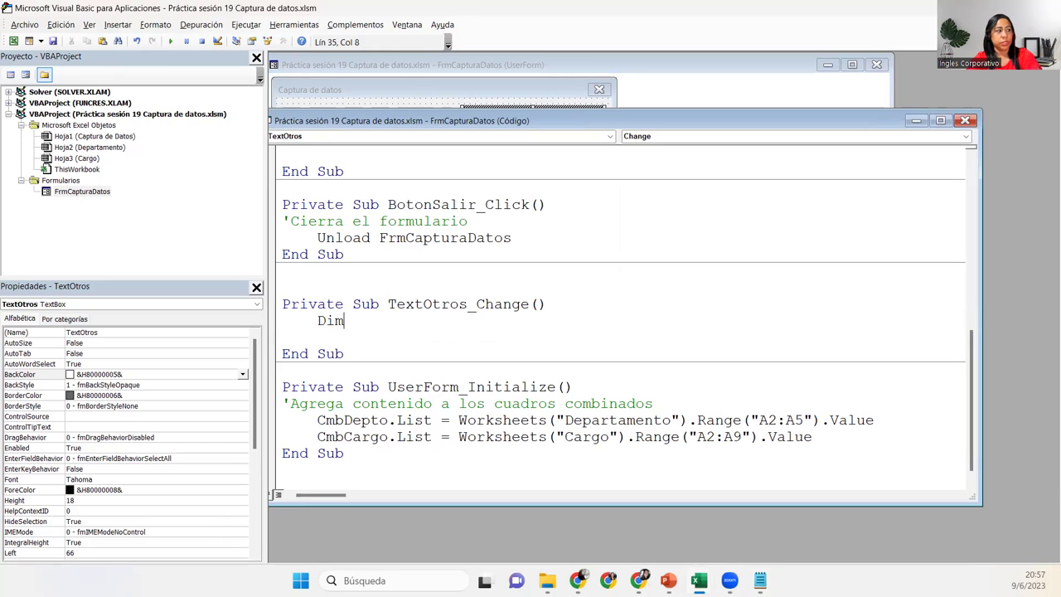
pyautogui.write(' ISSS')
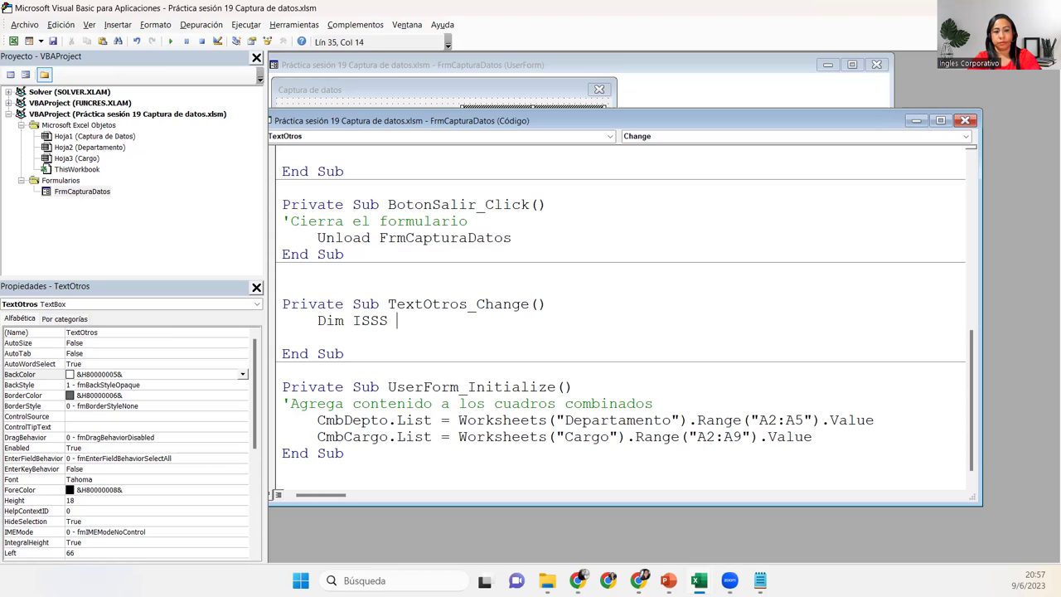
pyautogui.write(' As Doubl')
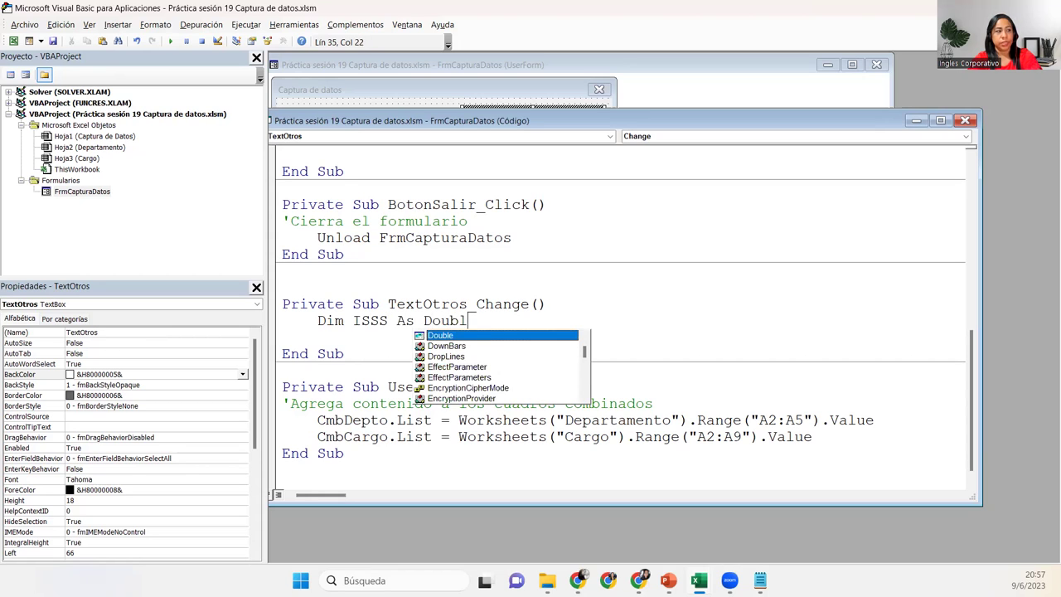
pyautogui.write('e')
pyautogui.press('Return')
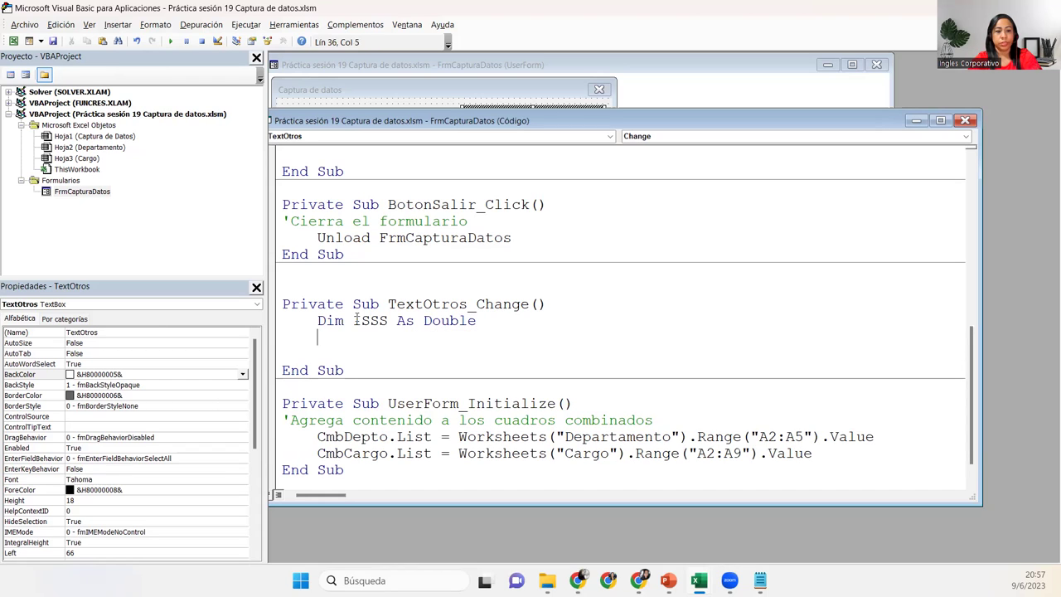
pyautogui.hotkey('ctrl', 'space')
pyautogui.write('dim')
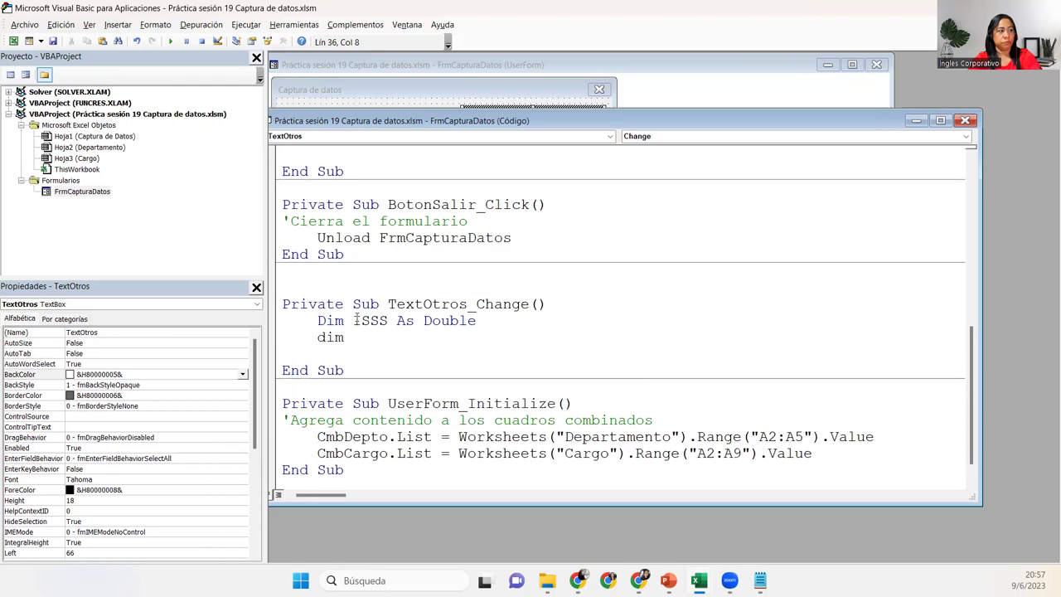
pyautogui.write(' AFP AS DO')
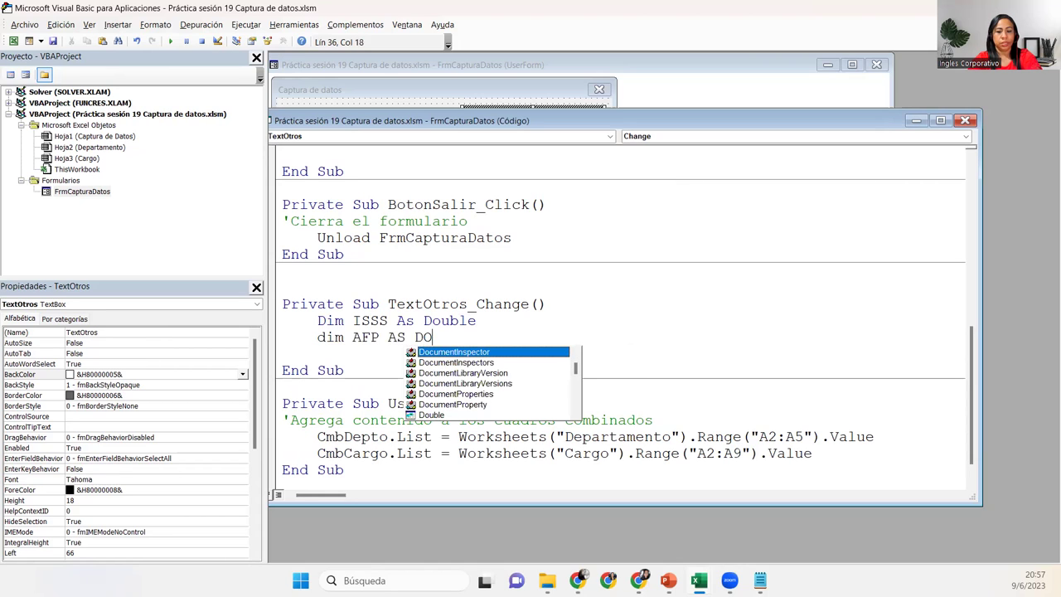
pyautogui.write('UBL')
pyautogui.press('Tab')
pyautogui.press('Return')
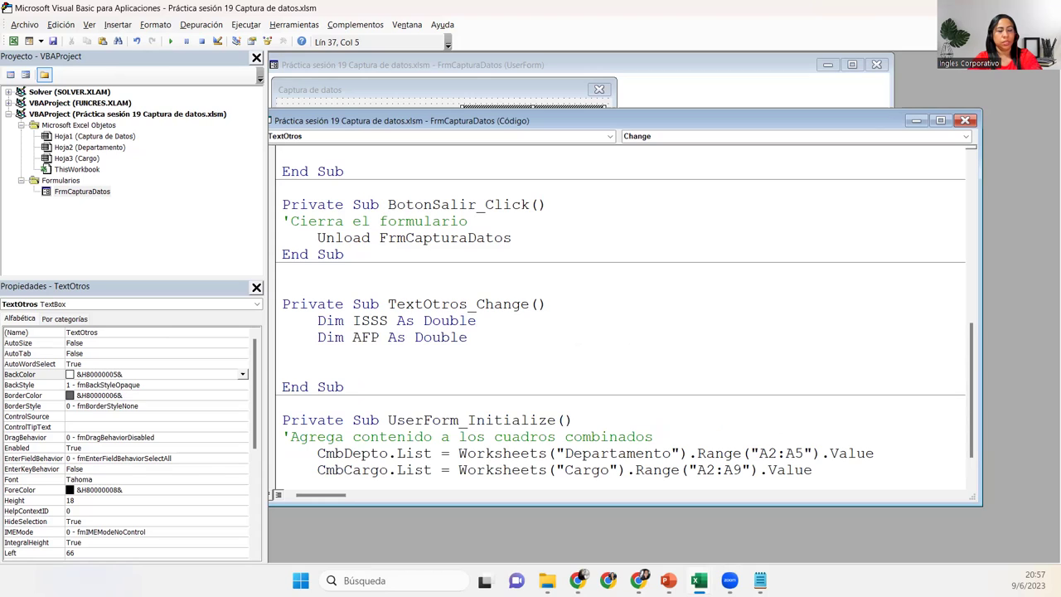
pyautogui.write('Dim RENTA ')
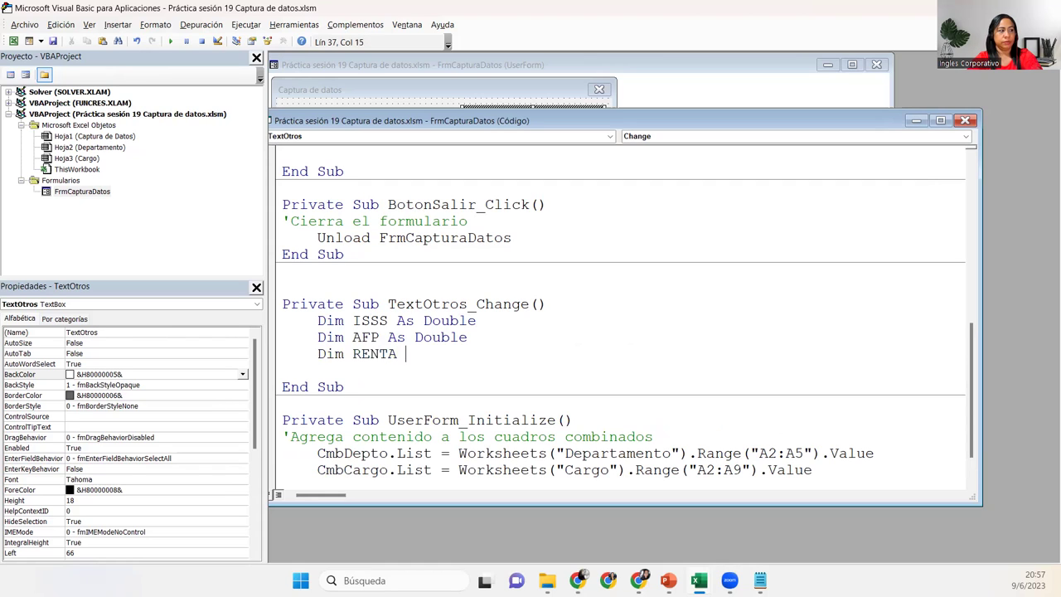
pyautogui.write('as doub')
pyautogui.press('Tab')
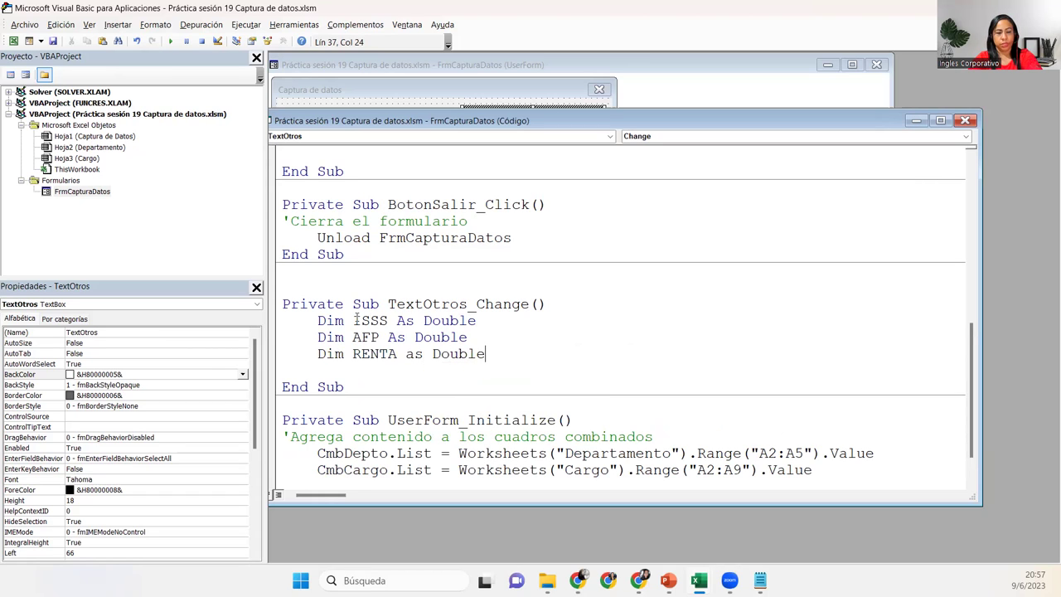
pyautogui.press('Return')
pyautogui.press('Return')
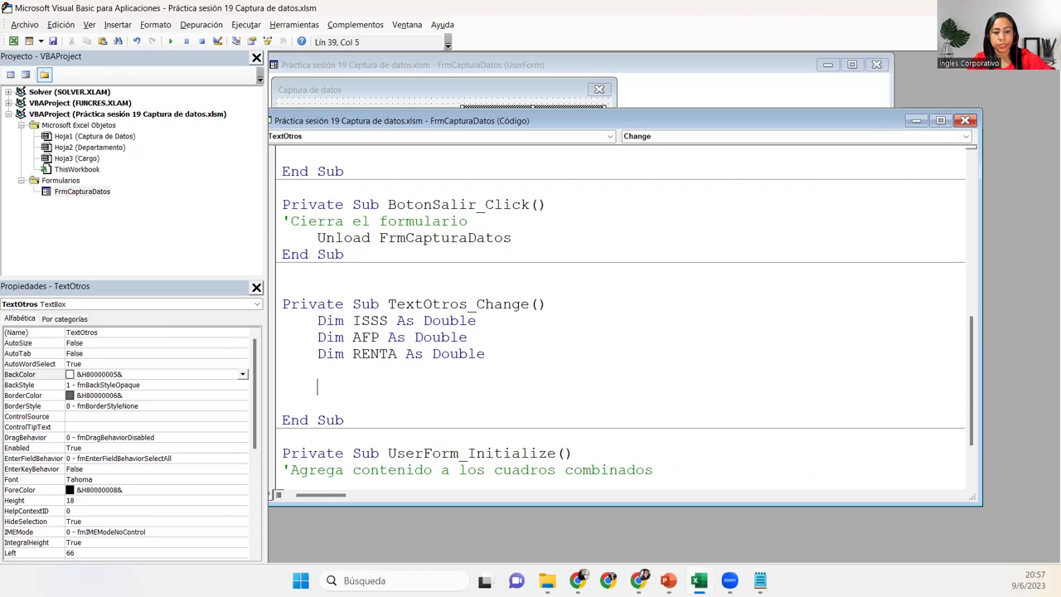
# Add the line ISSS = Val(Me.TextIsss.Value) * 0.03 below the declarations
pyautogui.write('ISS')
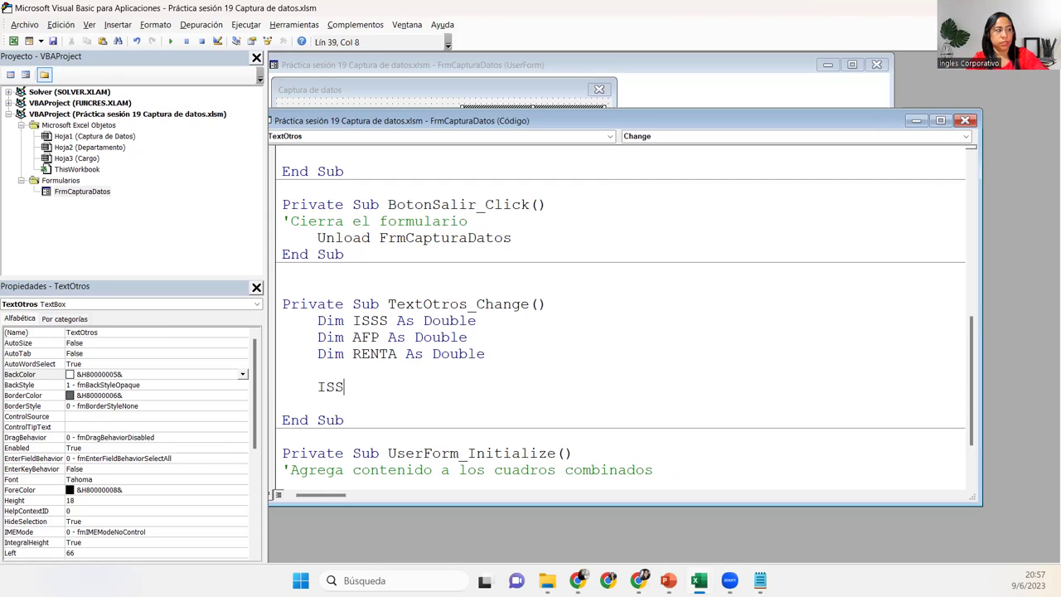
pyautogui.write('S')
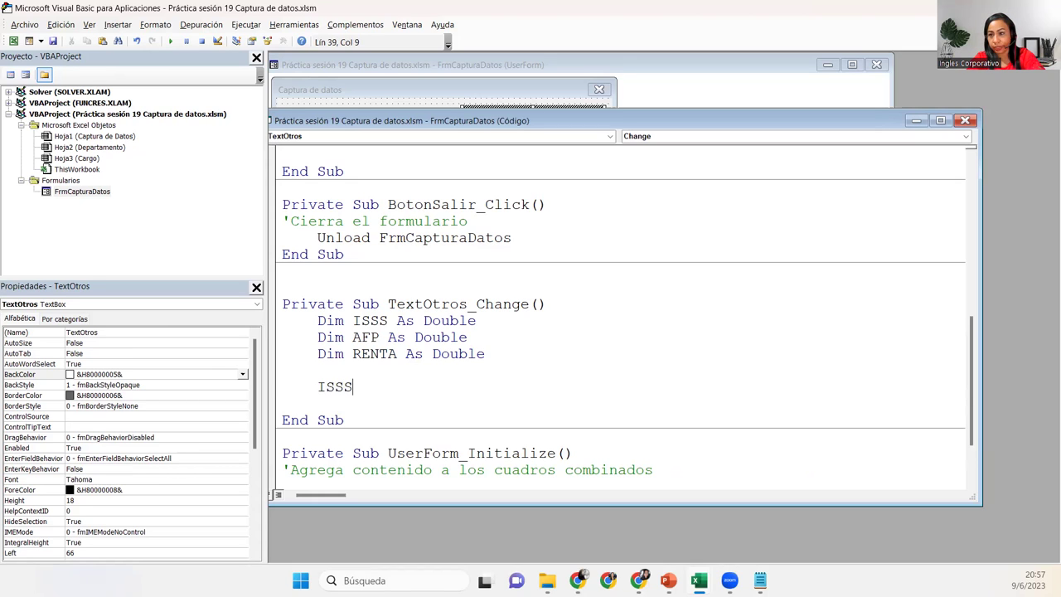
pyautogui.write(' =')
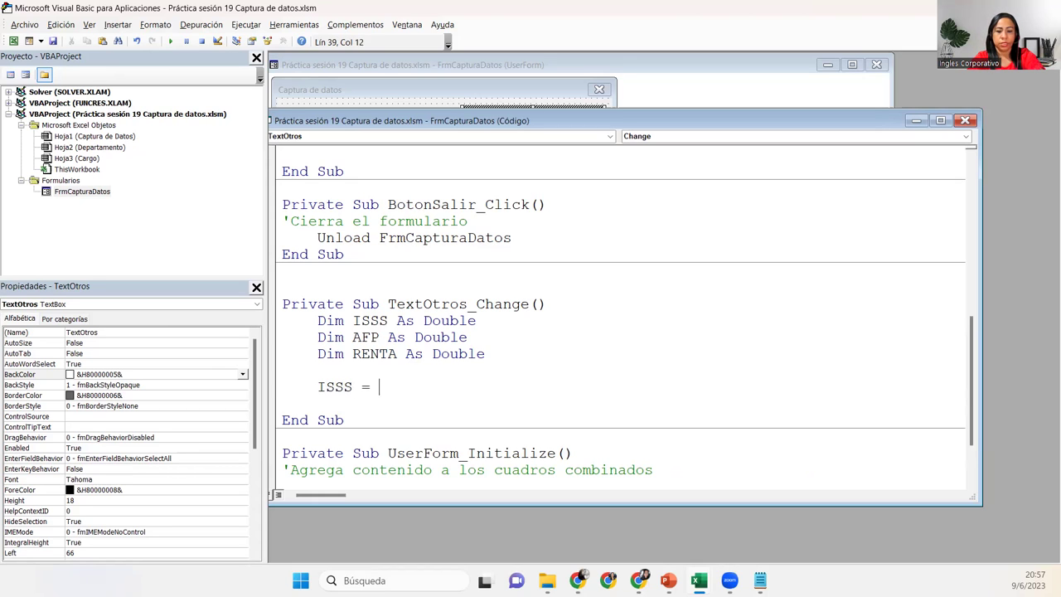
pyautogui.hotkey('ctrl', 'space')
pyautogui.write('VAL')
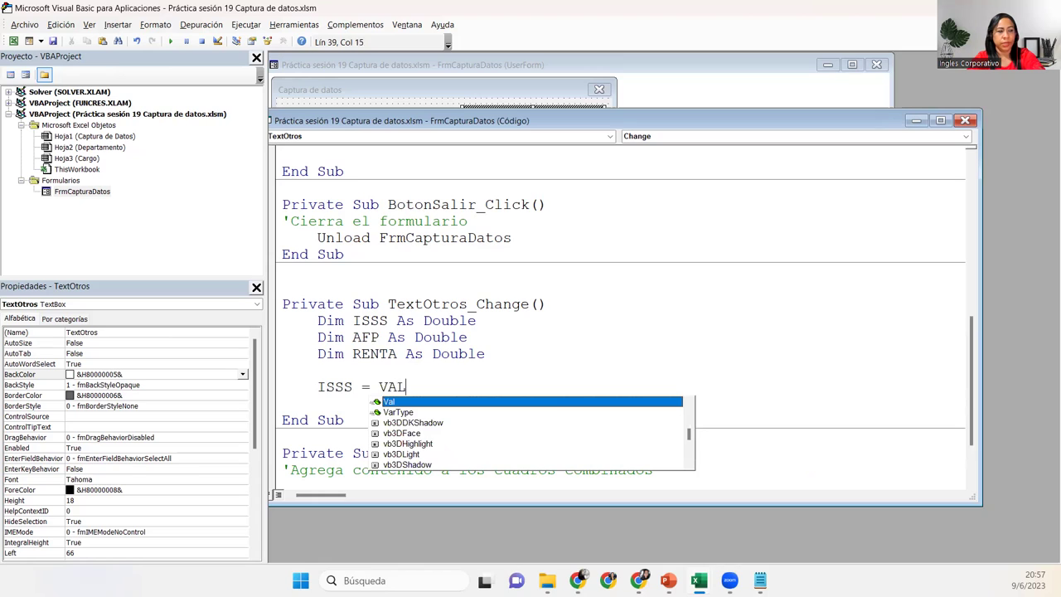
pyautogui.press('BackSpace')
pyautogui.press('BackSpace')
pyautogui.press('BackSpace')
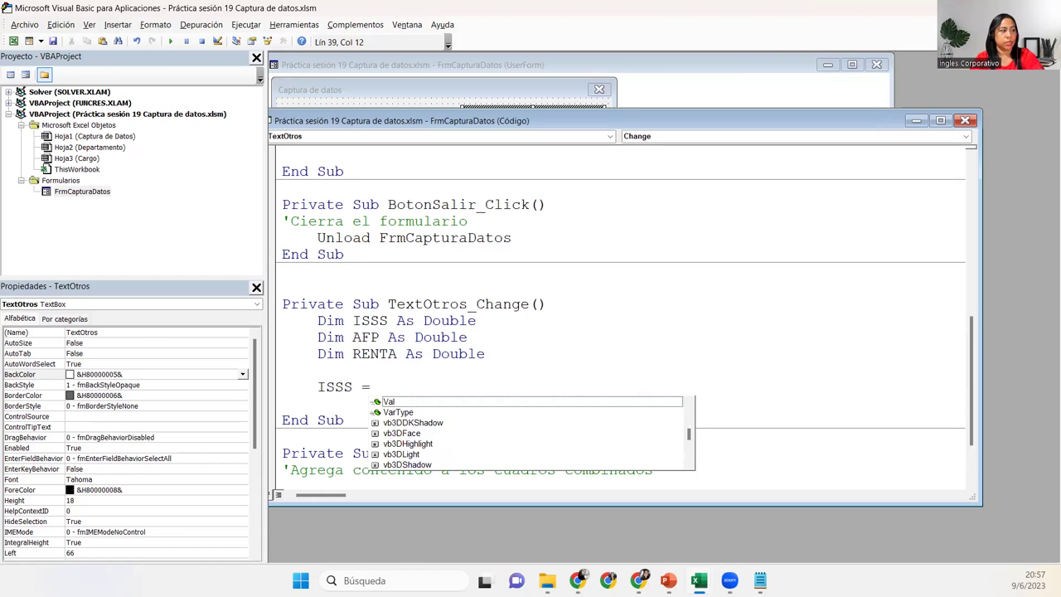
pyautogui.press('Tab')
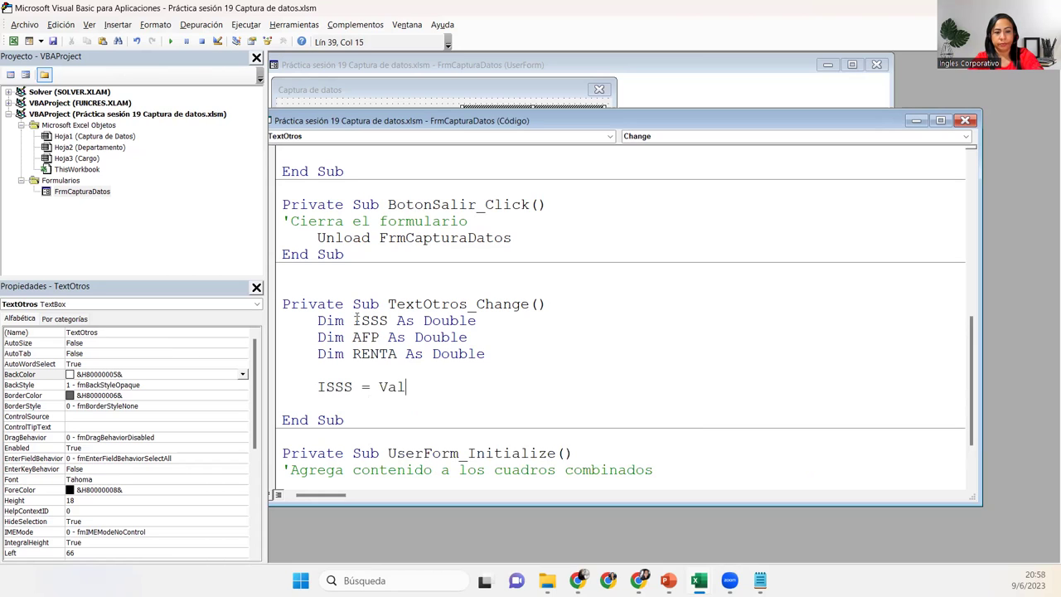
pyautogui.write('(Me.text')
pyautogui.press('Down')
pyautogui.press('Down')
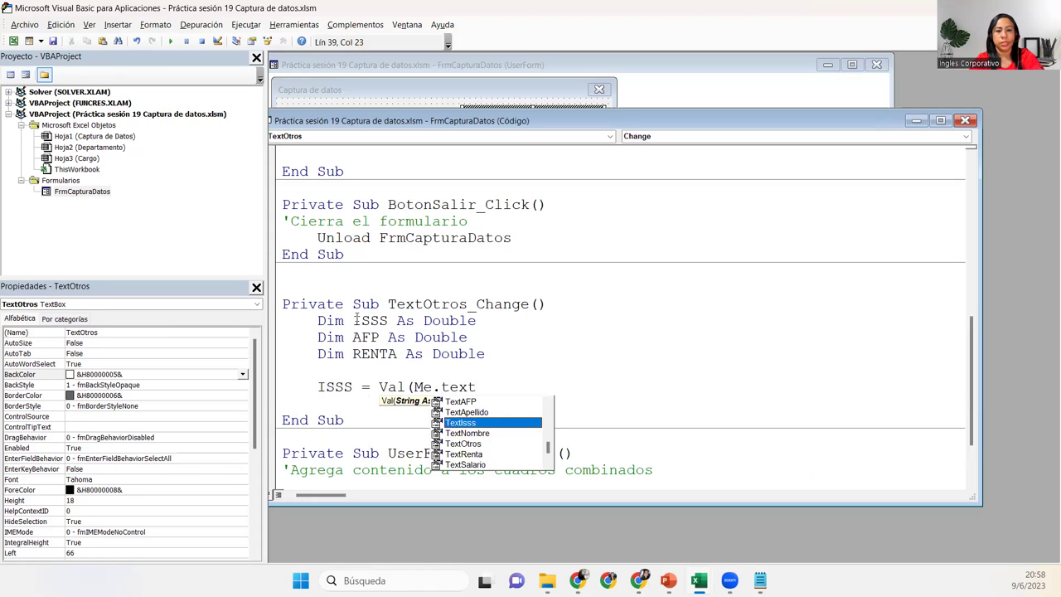
pyautogui.write('.val')
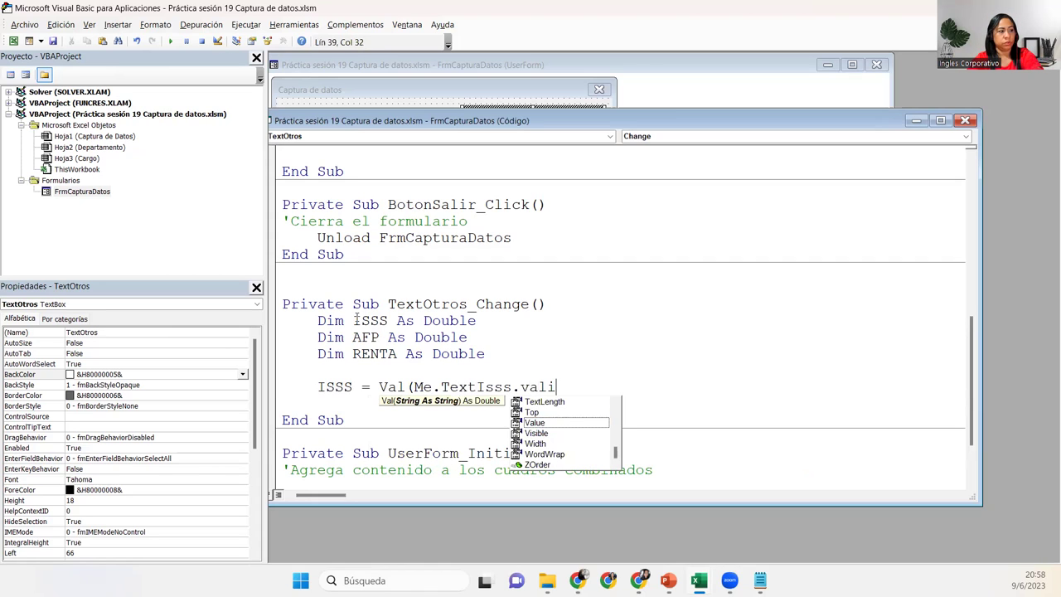
pyautogui.write('ue')
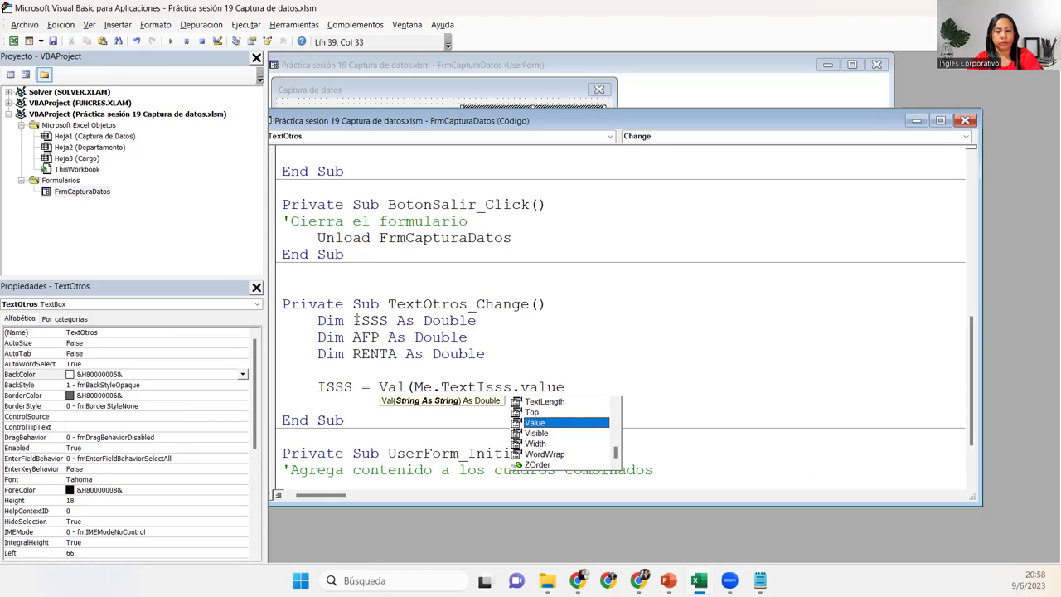
pyautogui.write(')* 0.03')
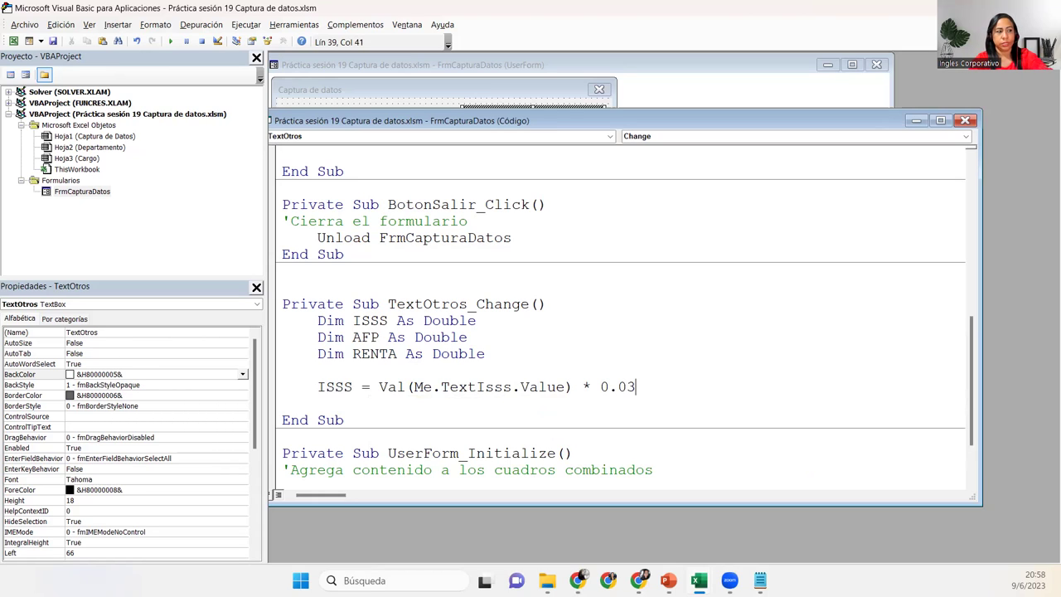
pyautogui.press('Return')
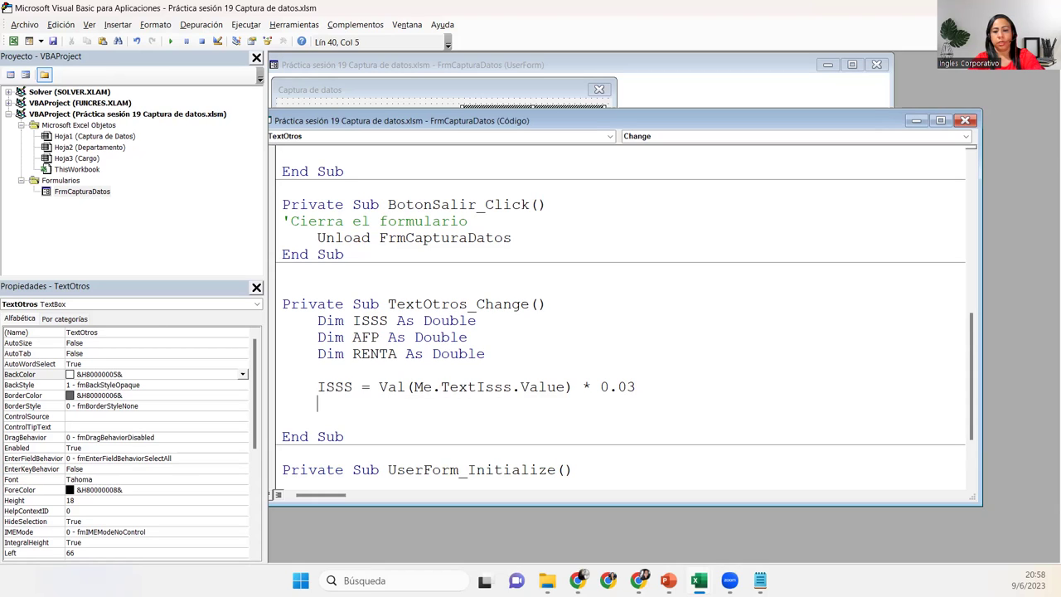
# Add AFP = Val(Me.TextAFP.Value) * 0.073, correcting the mistyped 0.072
pyautogui.write('AFP 0')
pyautogui.press('BackSpace')
pyautogui.write('= ')
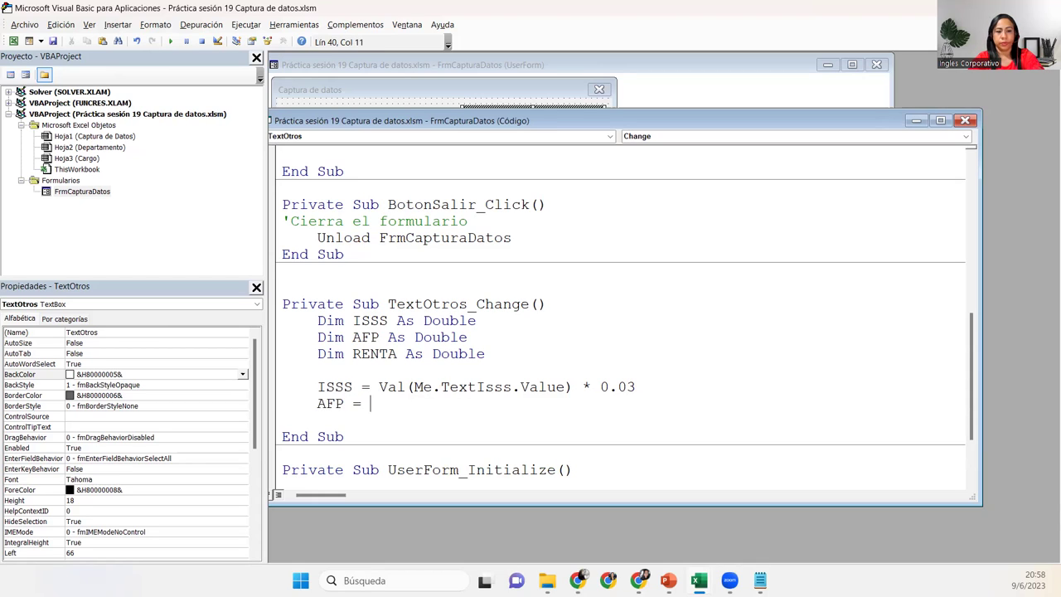
pyautogui.write('val')
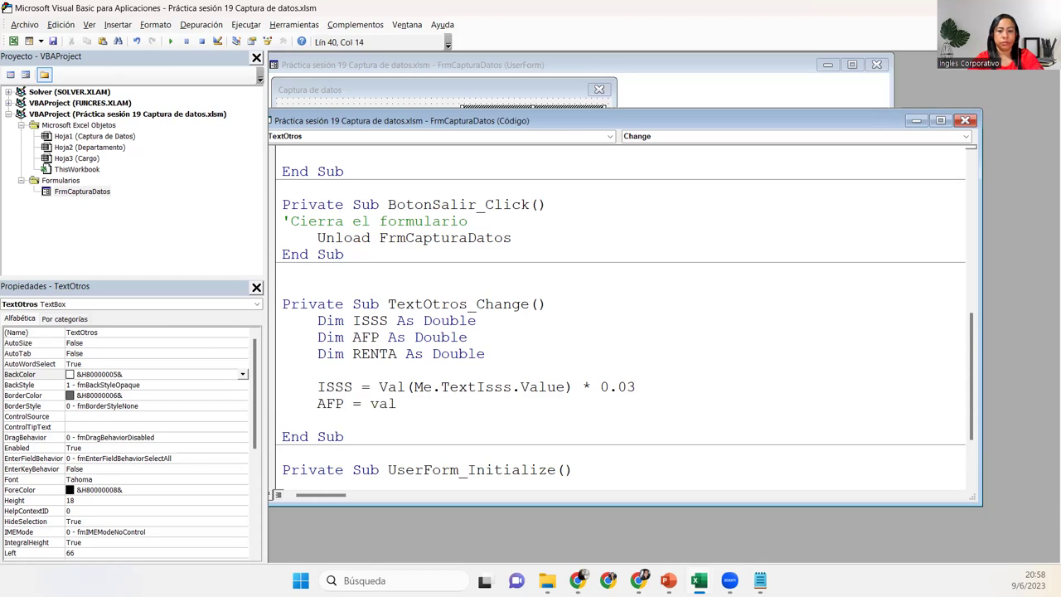
pyautogui.write('(me.')
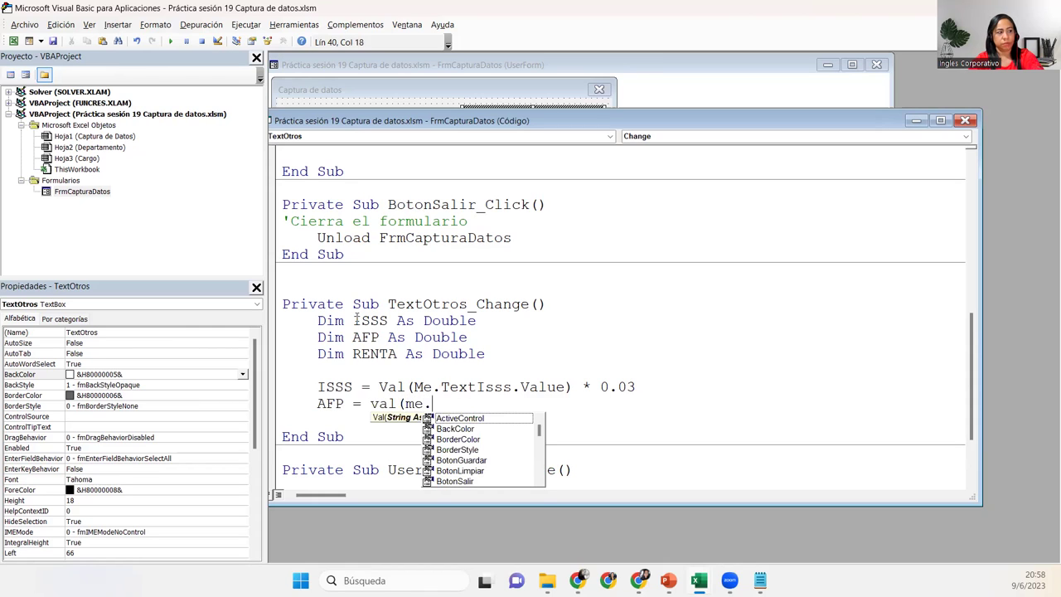
pyautogui.write('te')
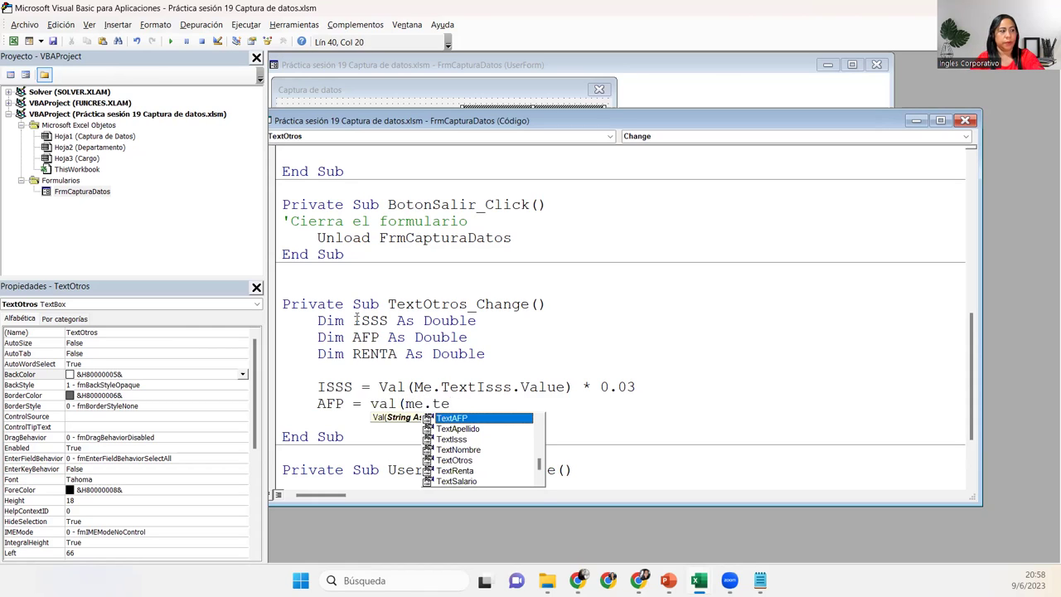
pyautogui.press('Tab')
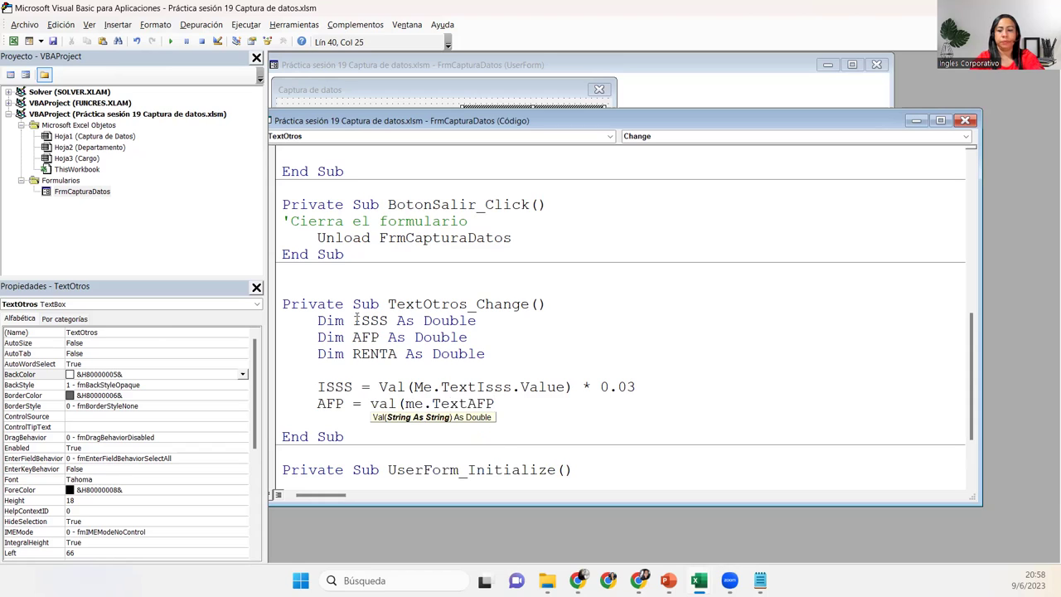
pyautogui.write('.valu')
pyautogui.press('Tab')
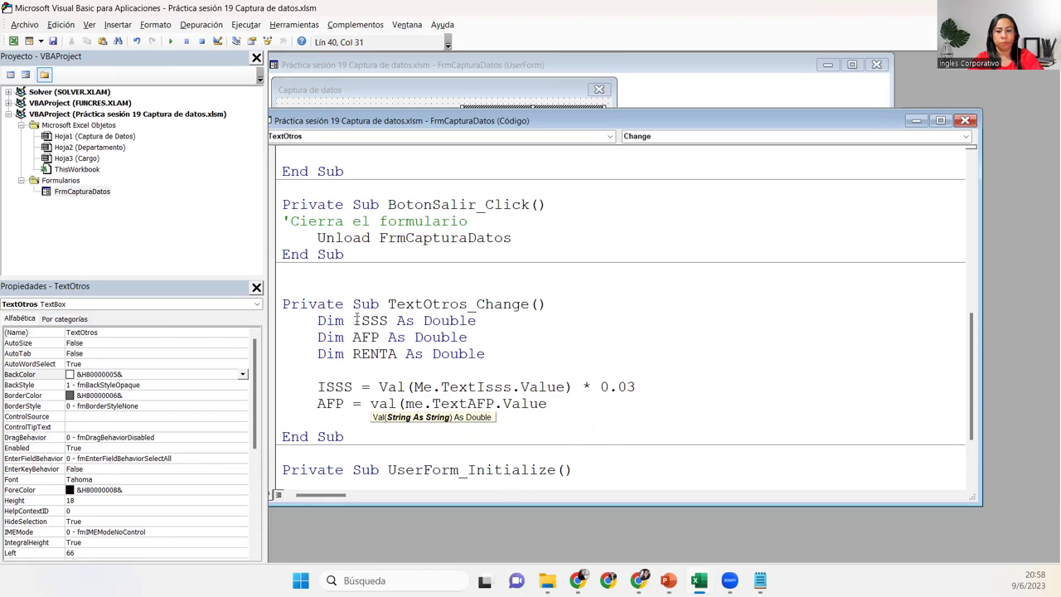
pyautogui.write(')')
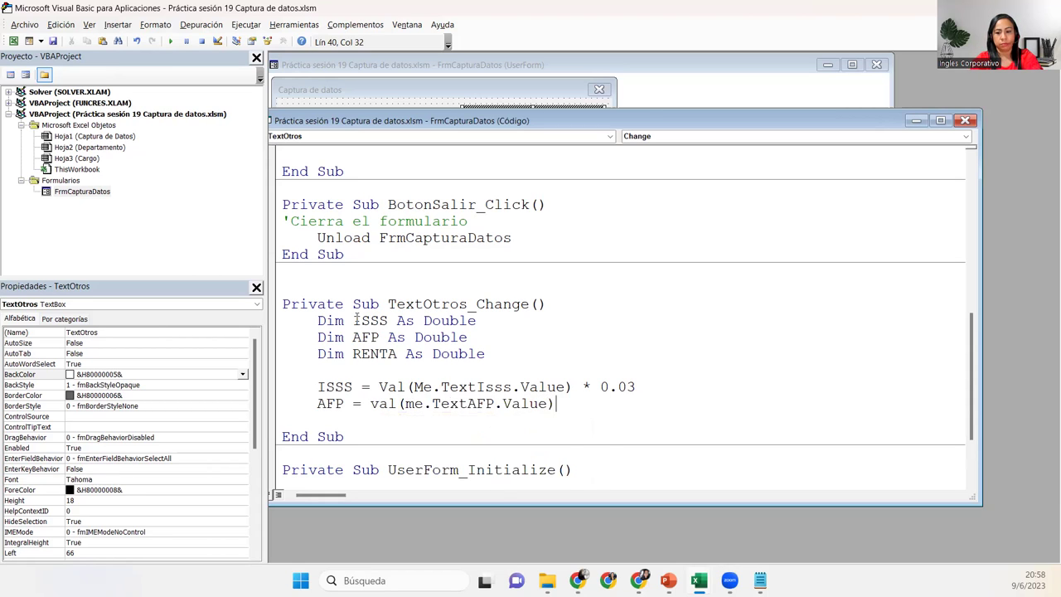
pyautogui.write('*')
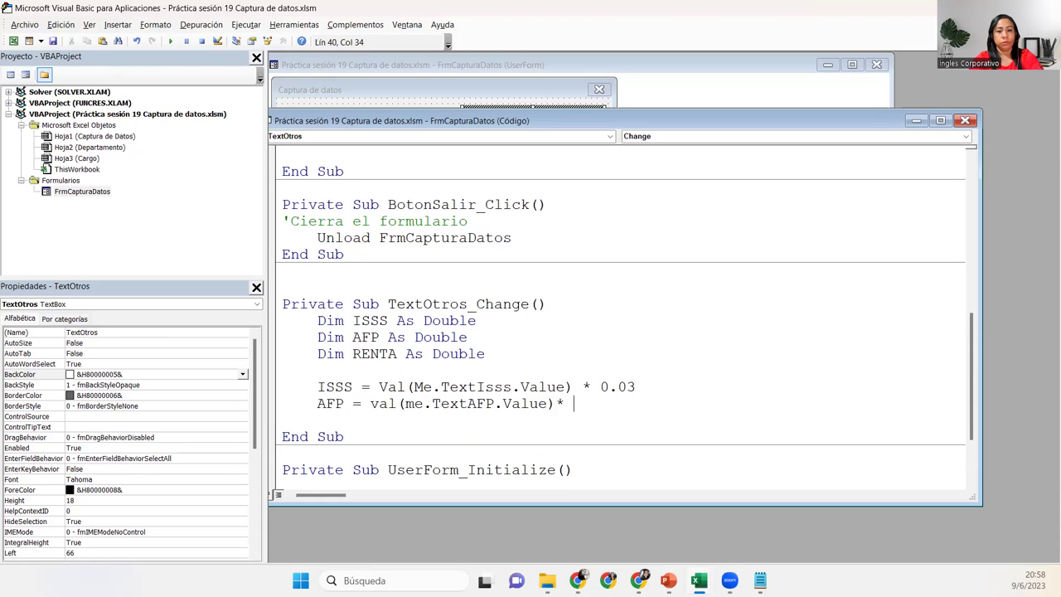
pyautogui.write('0.072')
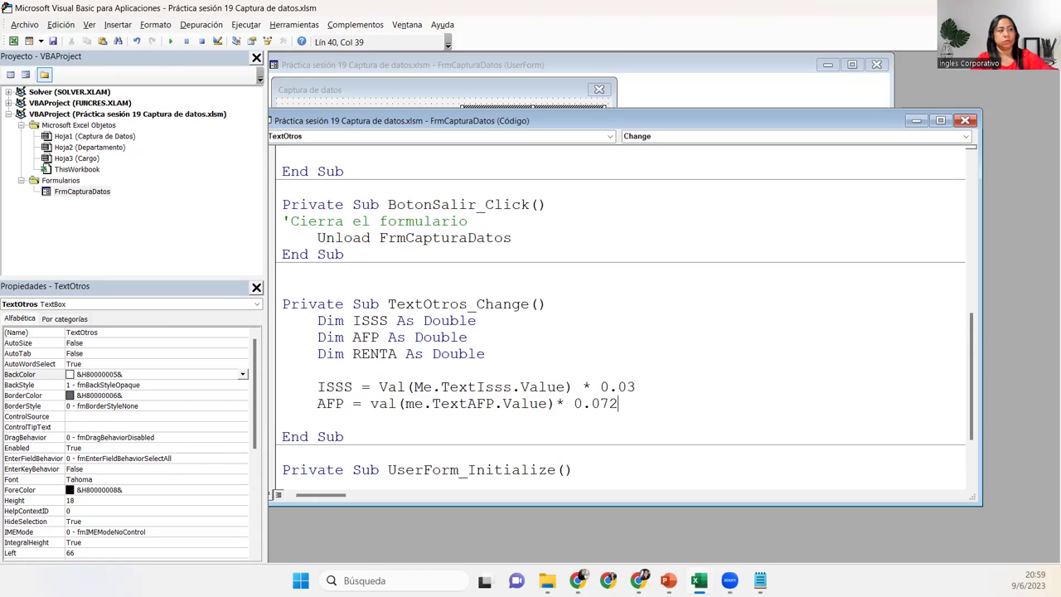
pyautogui.press('BackSpace')
pyautogui.write('3')
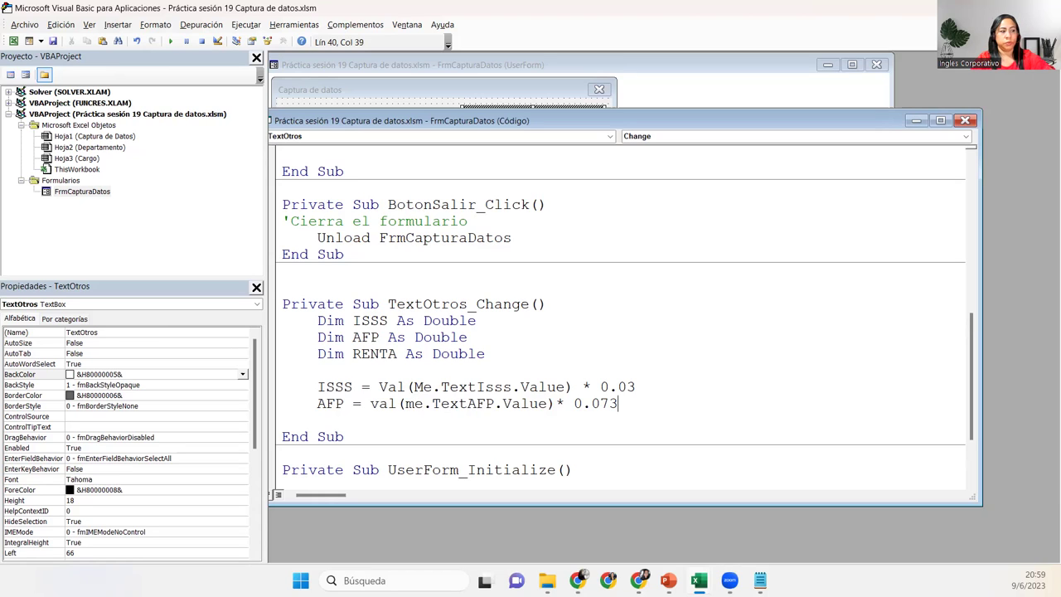
pyautogui.press('Return')
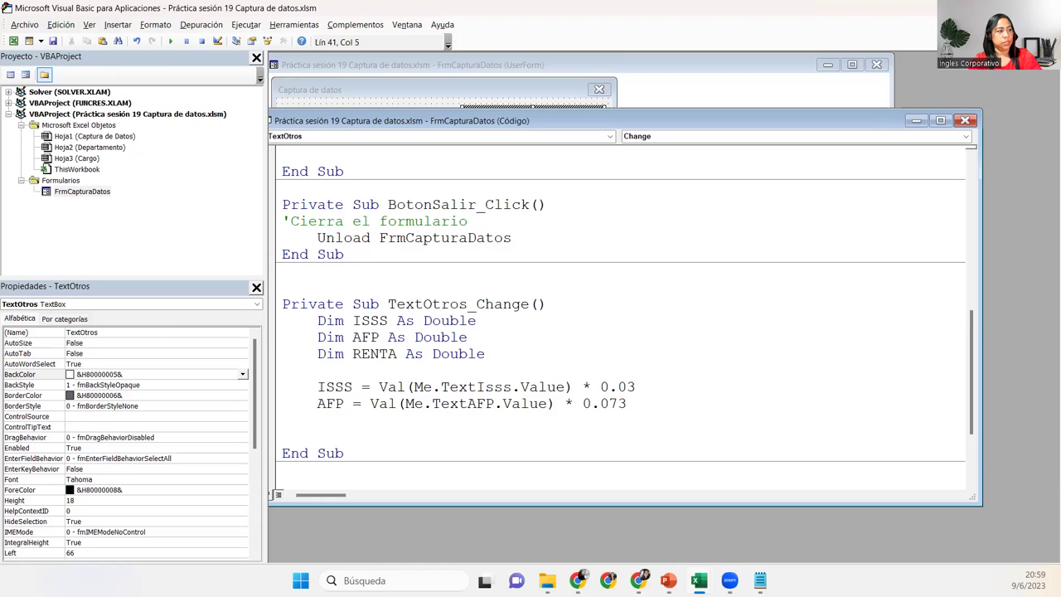
# Add the line RENTA = Val(Me.TextRenta.Value) * 0.1 under the AFP calculation
pyautogui.write('RENTA = ')
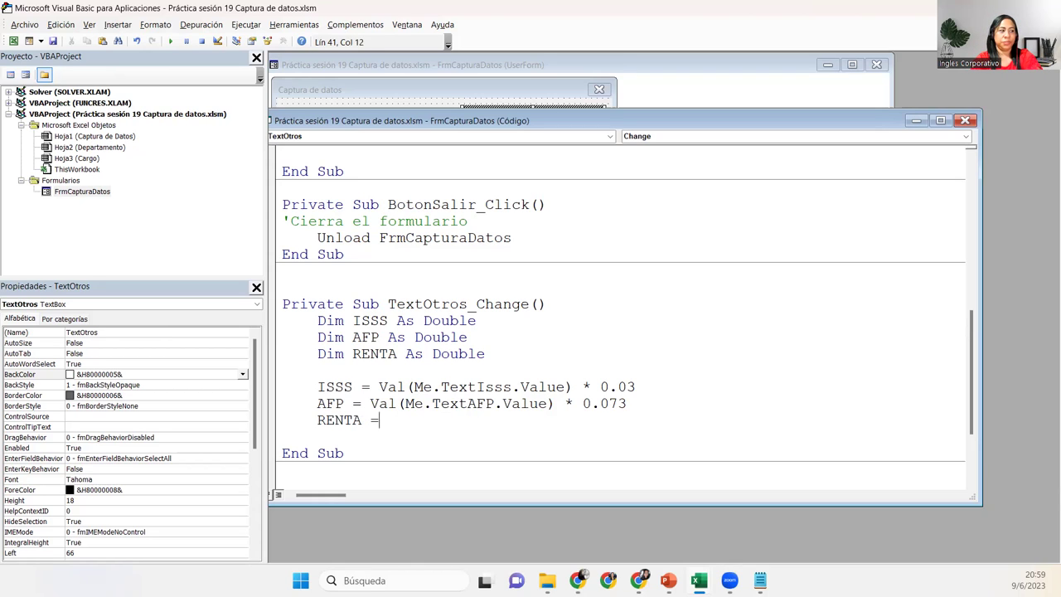
pyautogui.write('val')
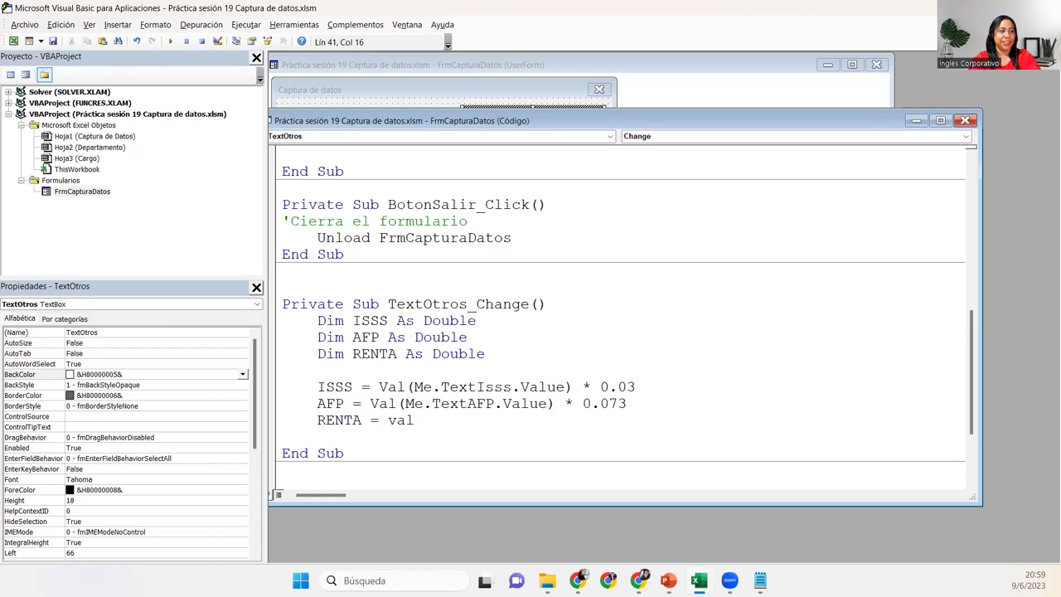
pyautogui.write('(')
pyautogui.write('me.te')
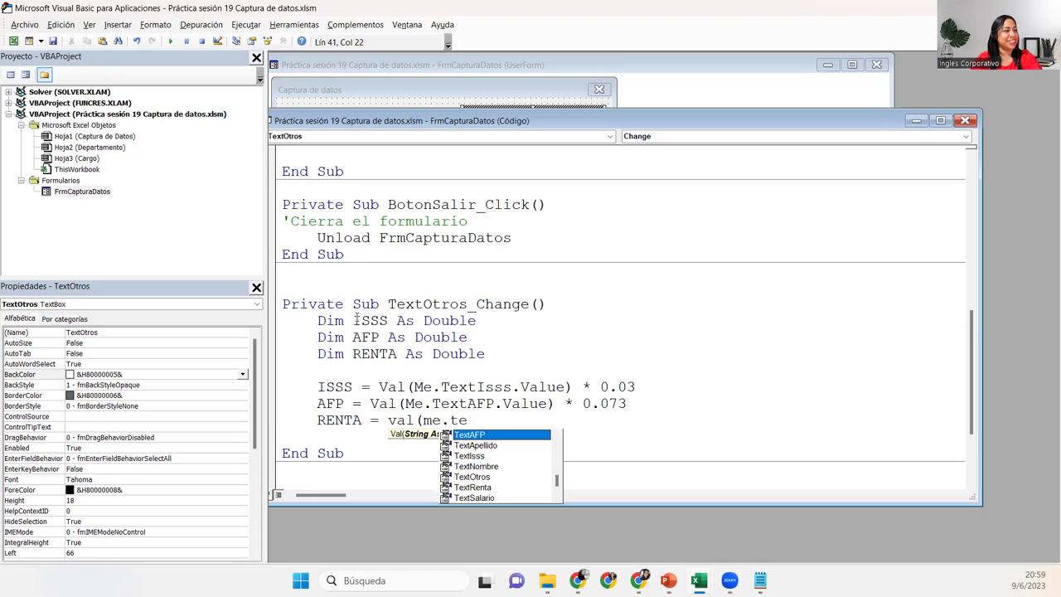
pyautogui.press('Down')
pyautogui.press('Down')
pyautogui.press('Down')
pyautogui.press('Down')
pyautogui.press('Down')
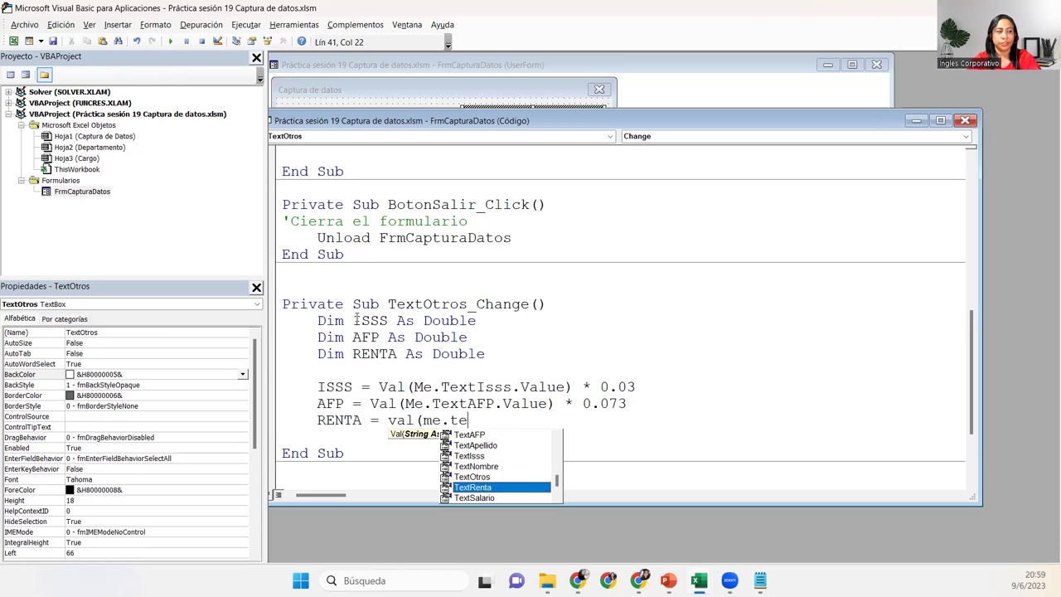
pyautogui.press('Tab')
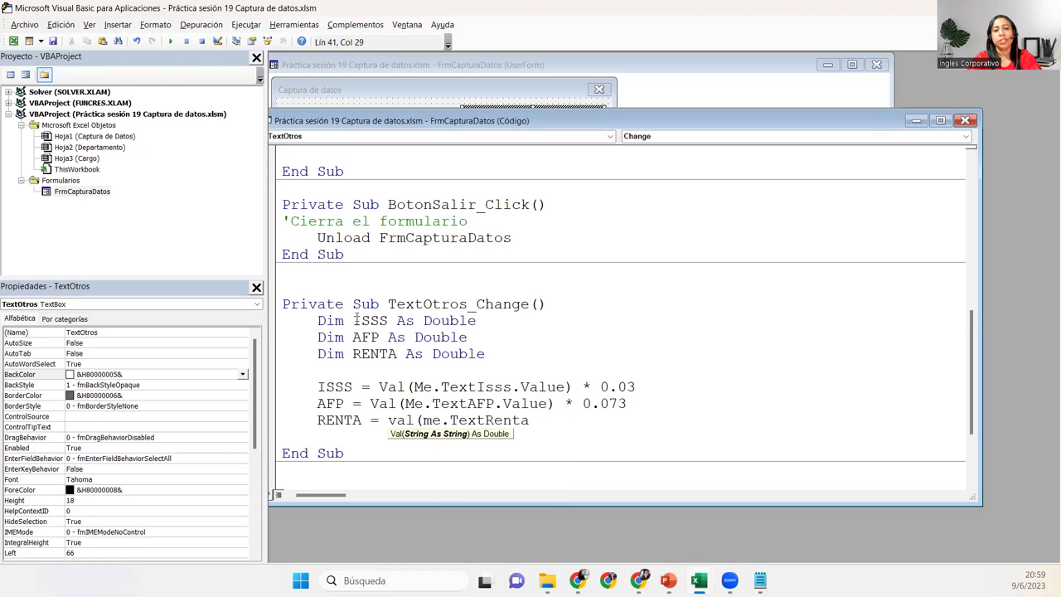
pyautogui.write('.val')
pyautogui.press('Tab')
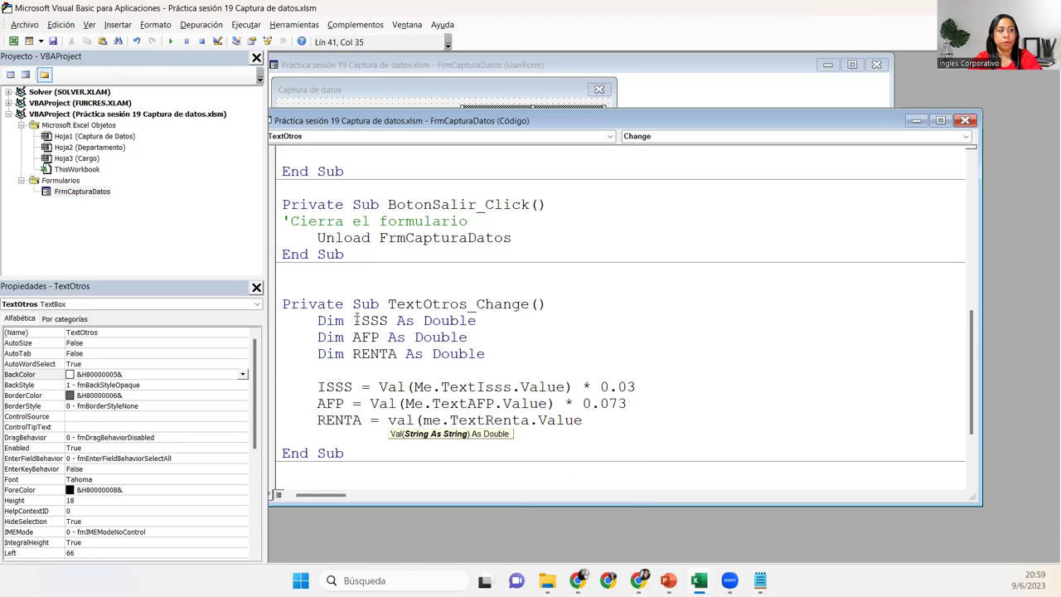
pyautogui.write(')')
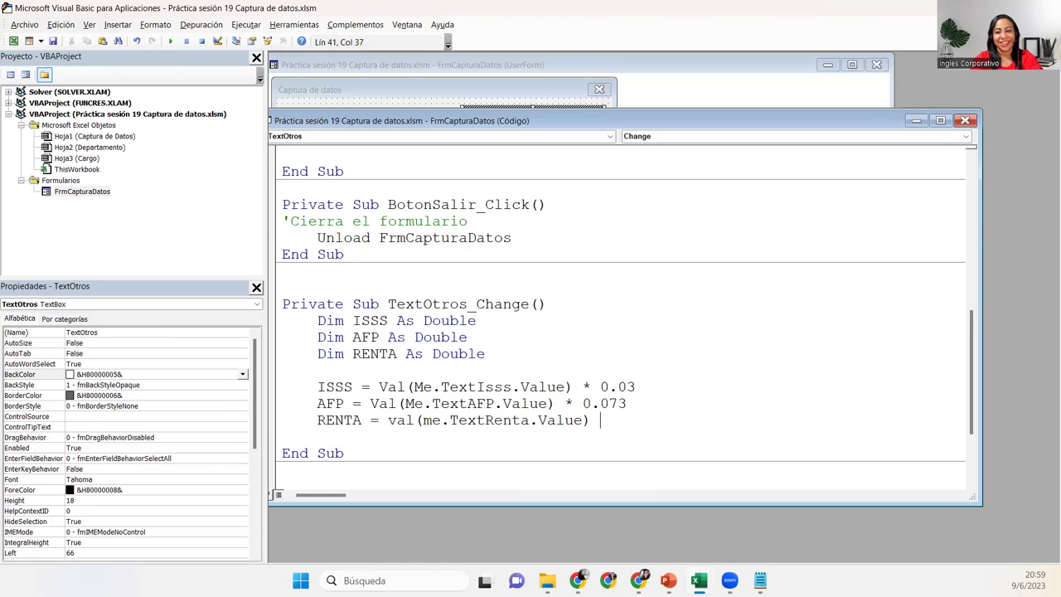
pyautogui.write(' *')
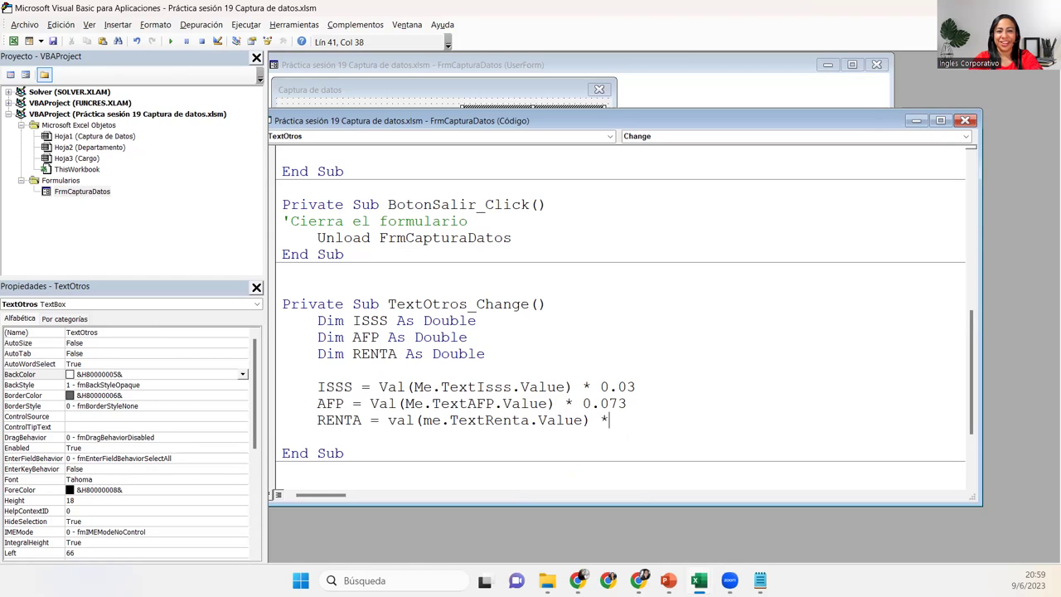
pyautogui.write('0')
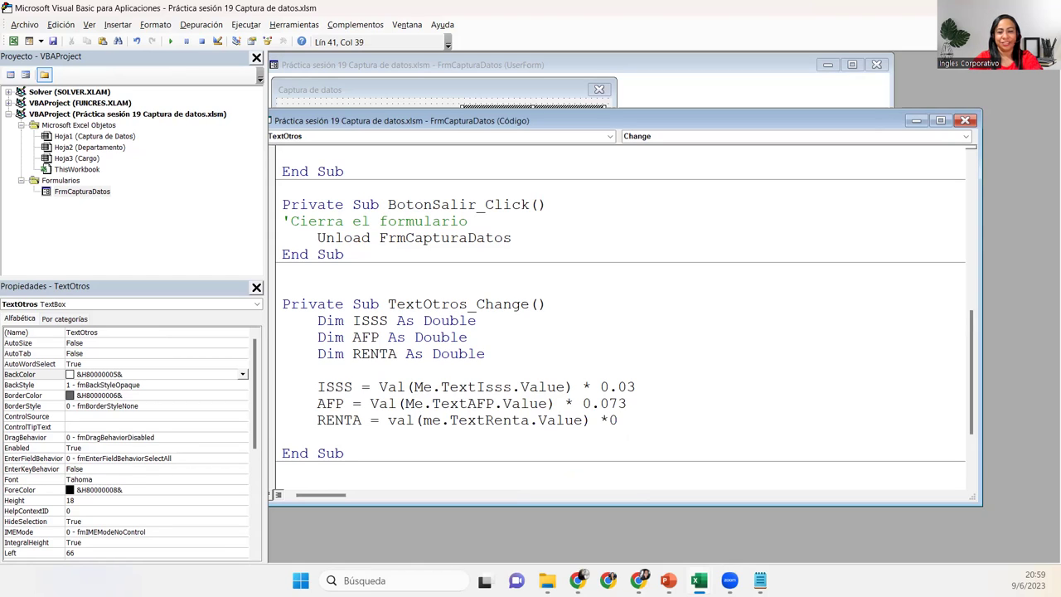
pyautogui.write('.1')
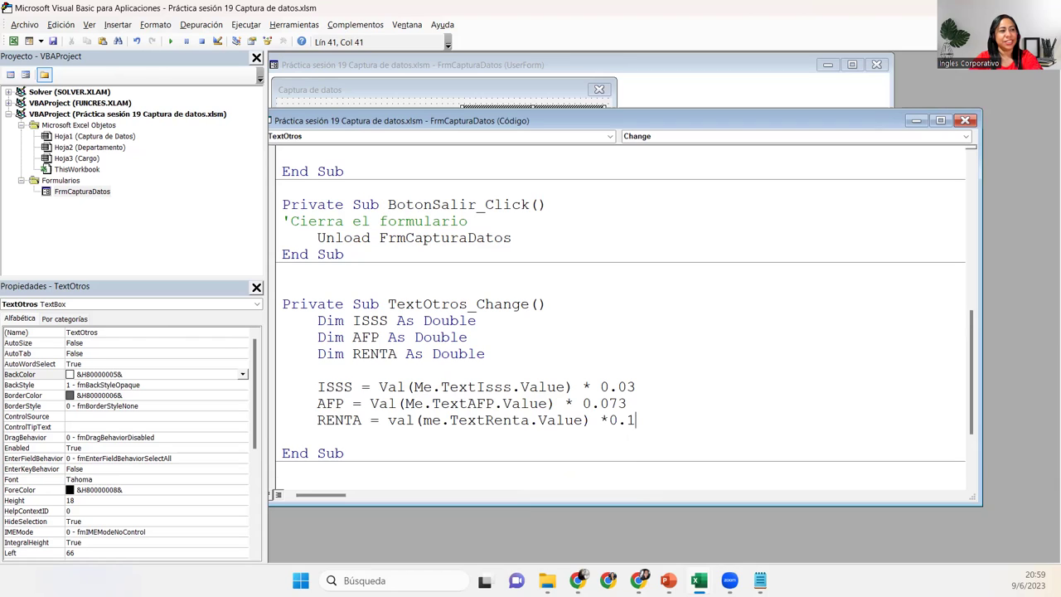
pyautogui.press('Return')
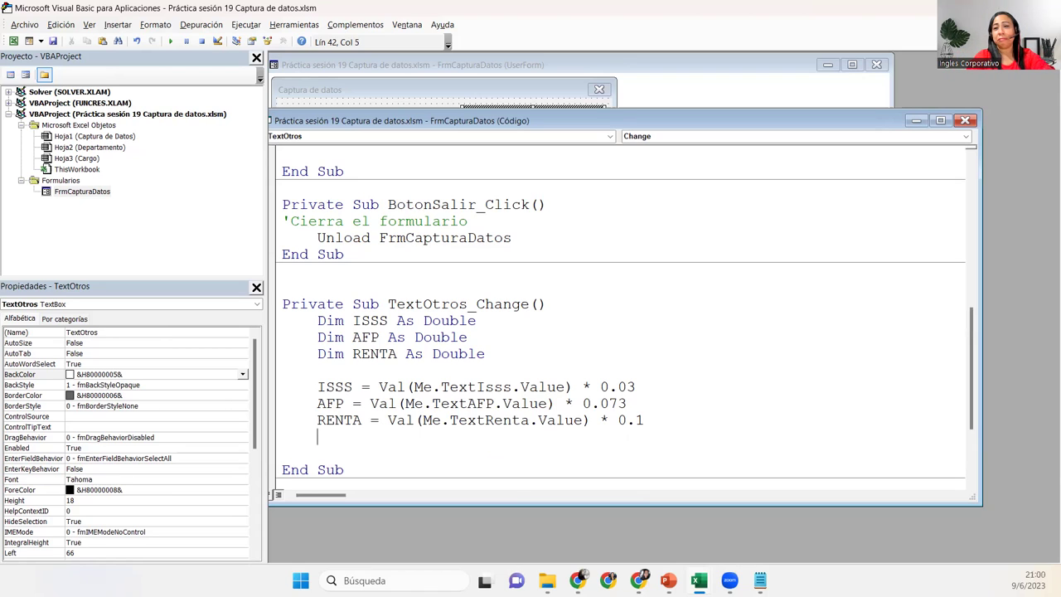
# After a blank line, add Me.TextIsss.Text = ISSS
pyautogui.press('Return')
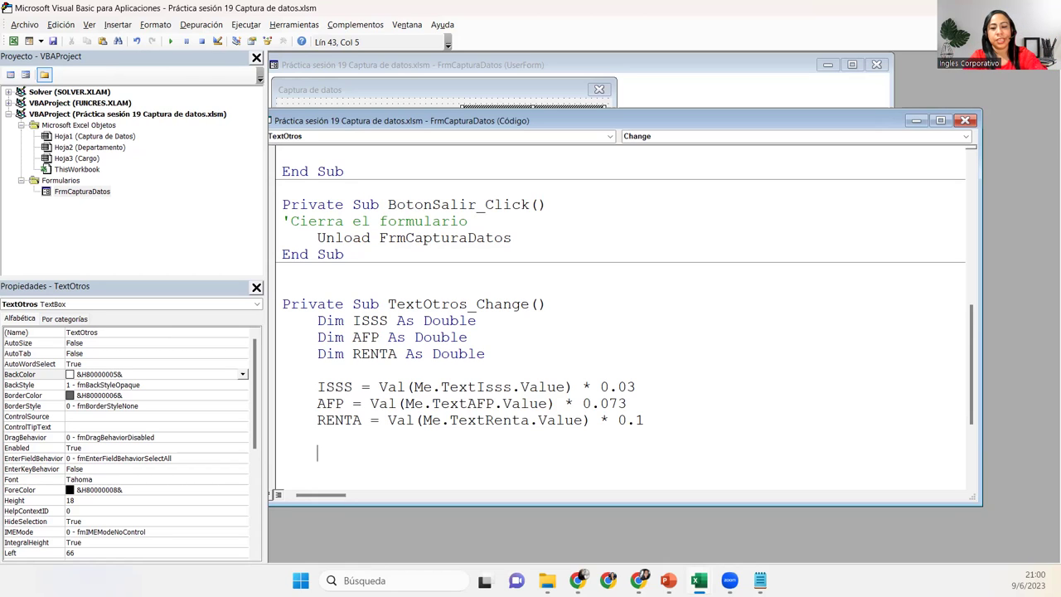
pyautogui.write('me.')
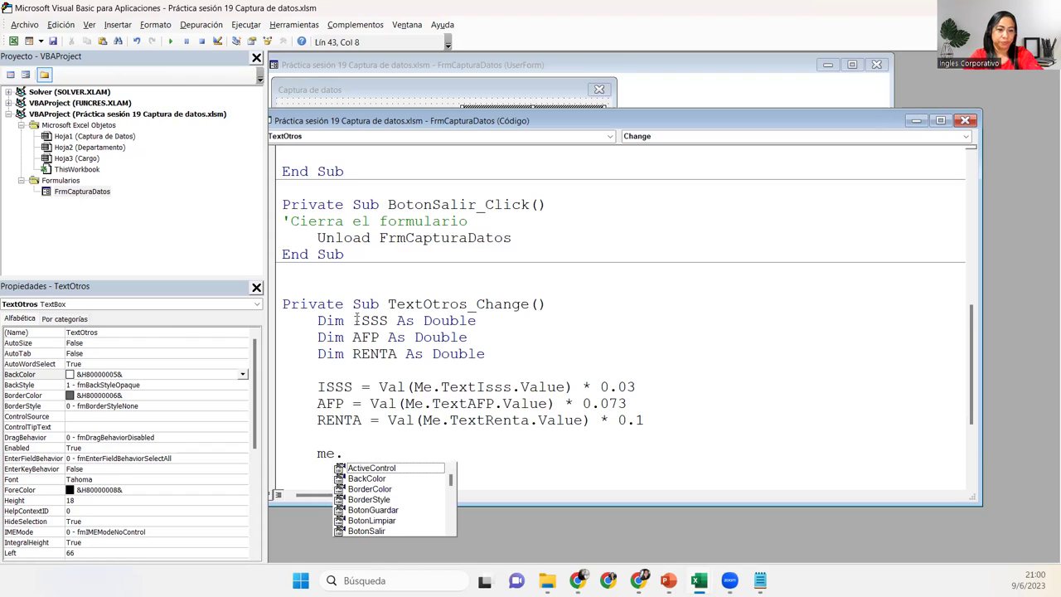
pyautogui.write('text')
pyautogui.press('Down')
pyautogui.press('Down')
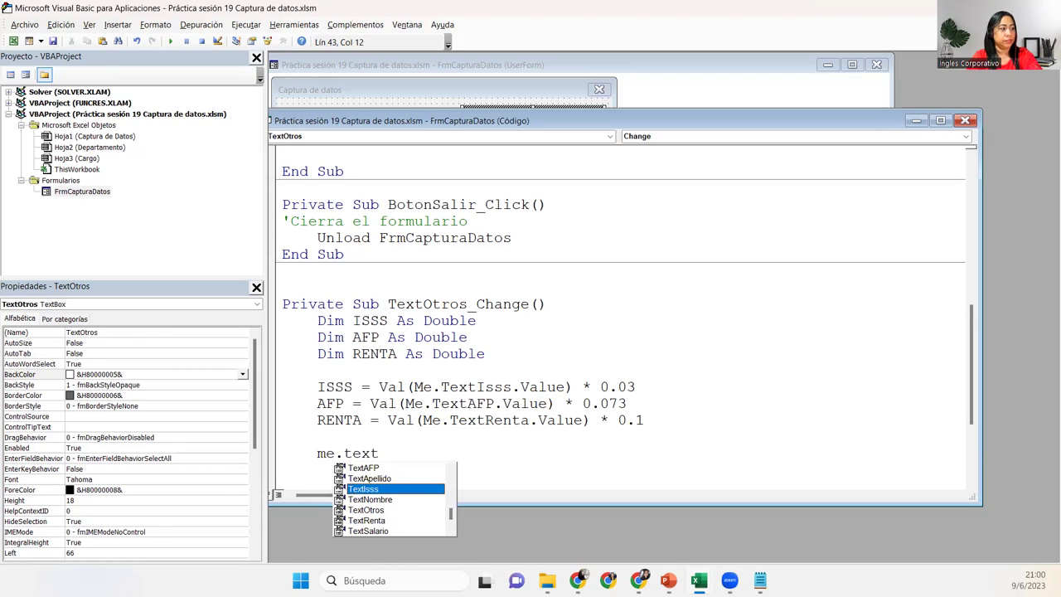
pyautogui.press('Tab')
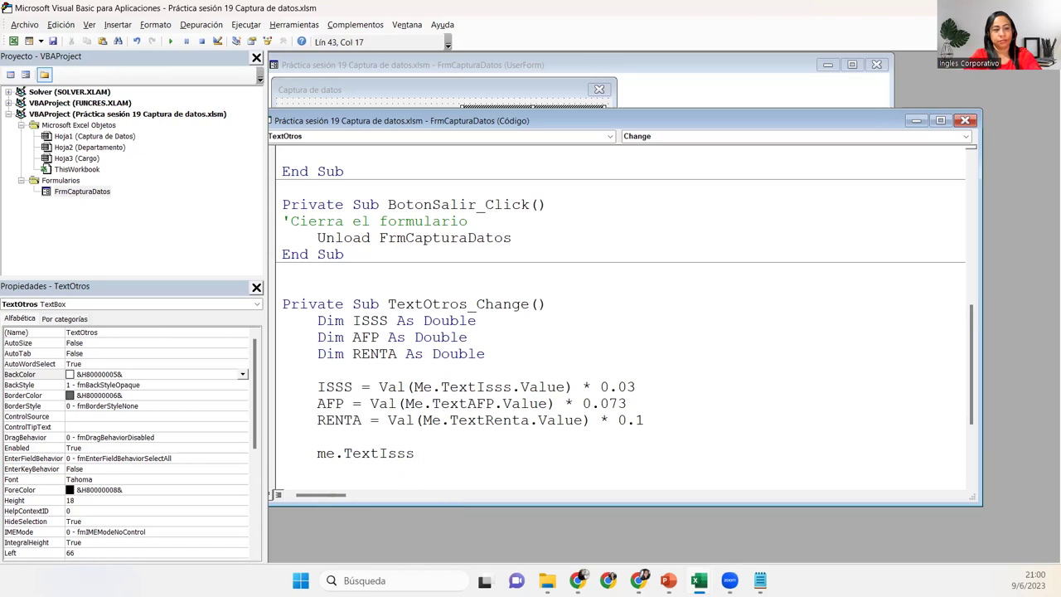
pyautogui.write('..tex')
pyautogui.press('BackSpace')
pyautogui.press('BackSpace')
pyautogui.press('BackSpace')
pyautogui.press('BackSpace')
pyautogui.press('BackSpace')
pyautogui.write('.tex')
pyautogui.press('Tab')
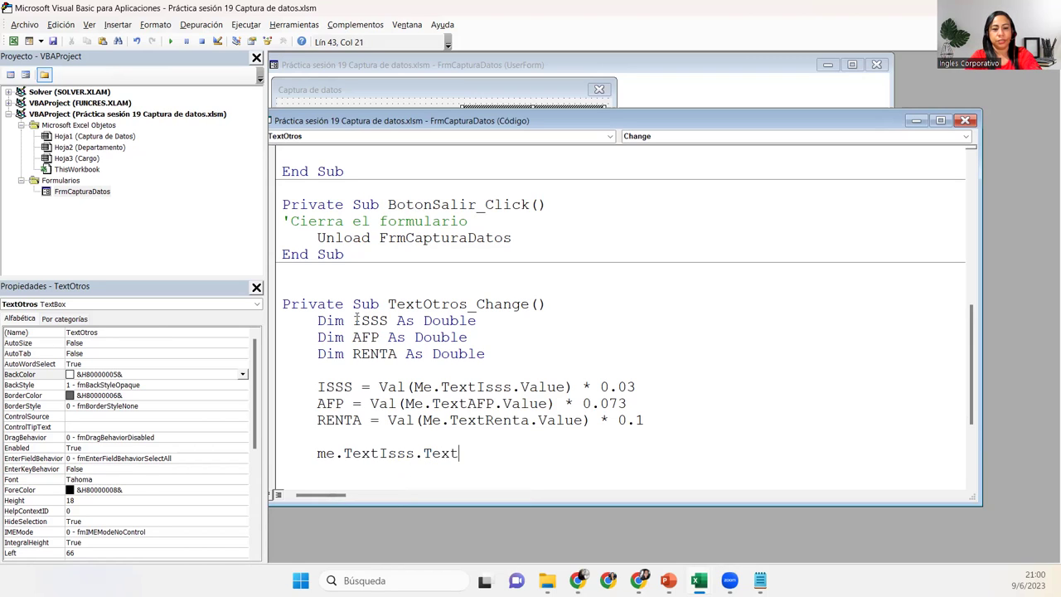
pyautogui.write(' = ')
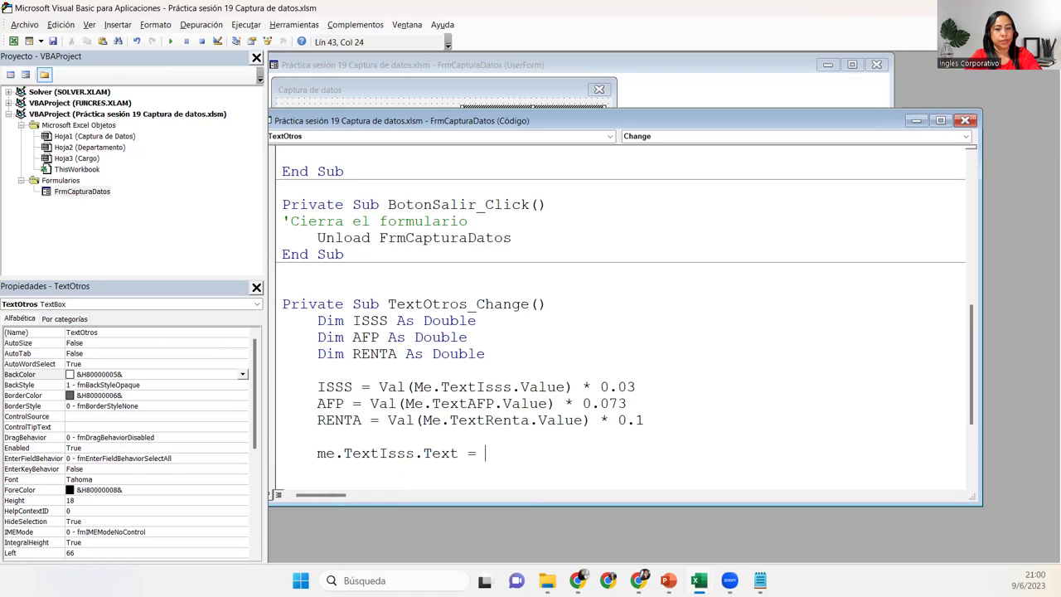
pyautogui.write('ISSS')
pyautogui.press('Return')
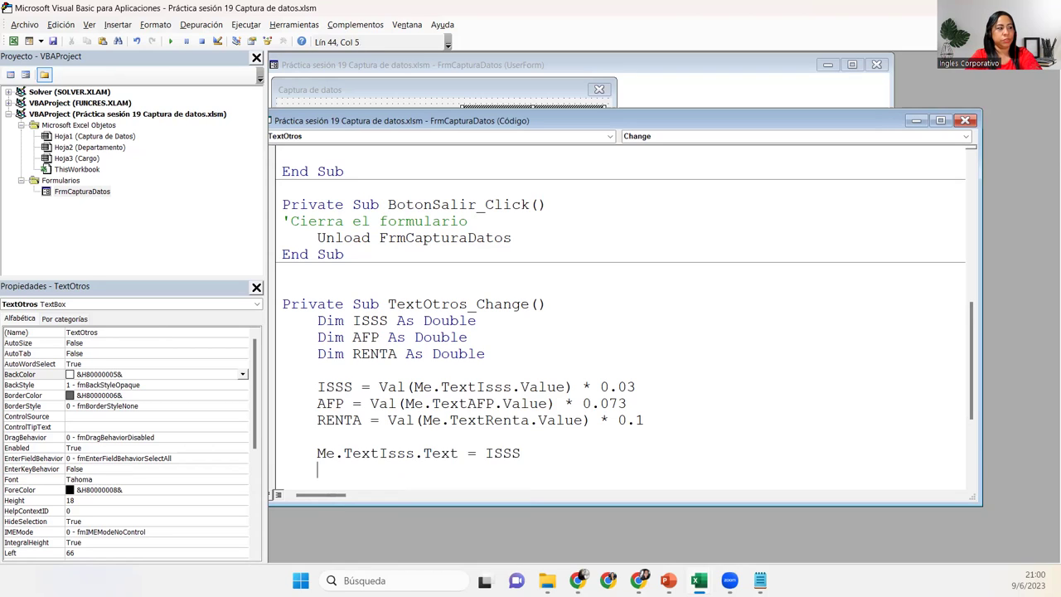
# Add Me.TextAFP.Text = AFP, fixing the APF typo
pyautogui.write('ME.TE')
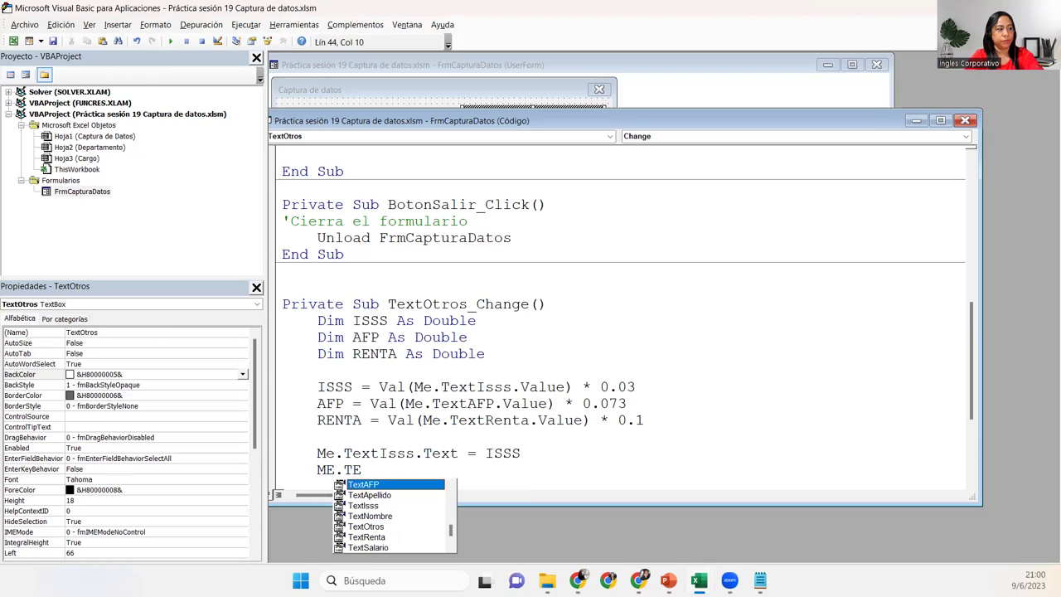
pyautogui.press('Tab')
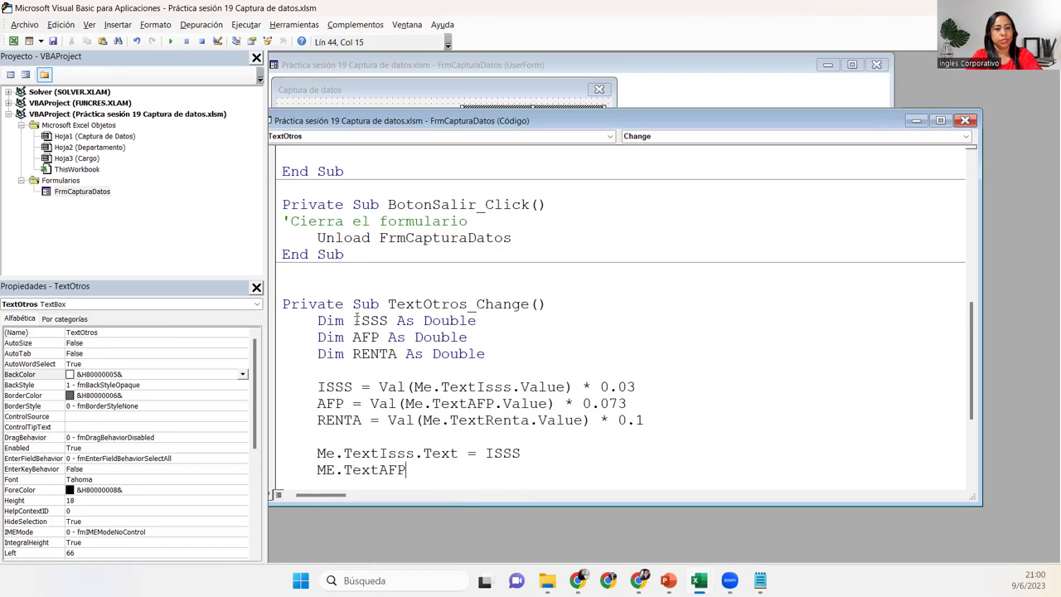
pyautogui.write('.TE')
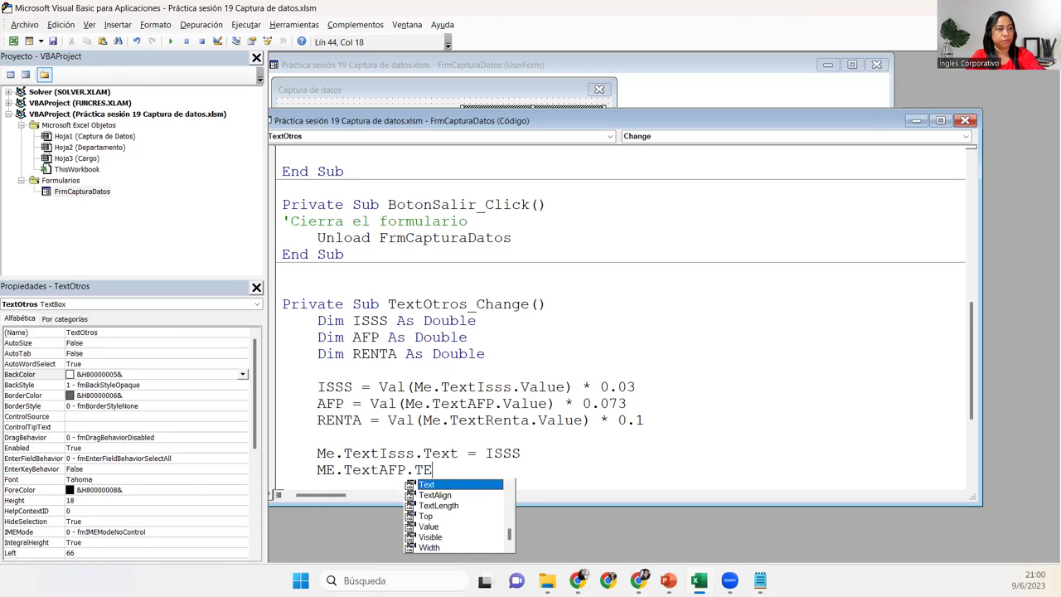
pyautogui.press('Tab')
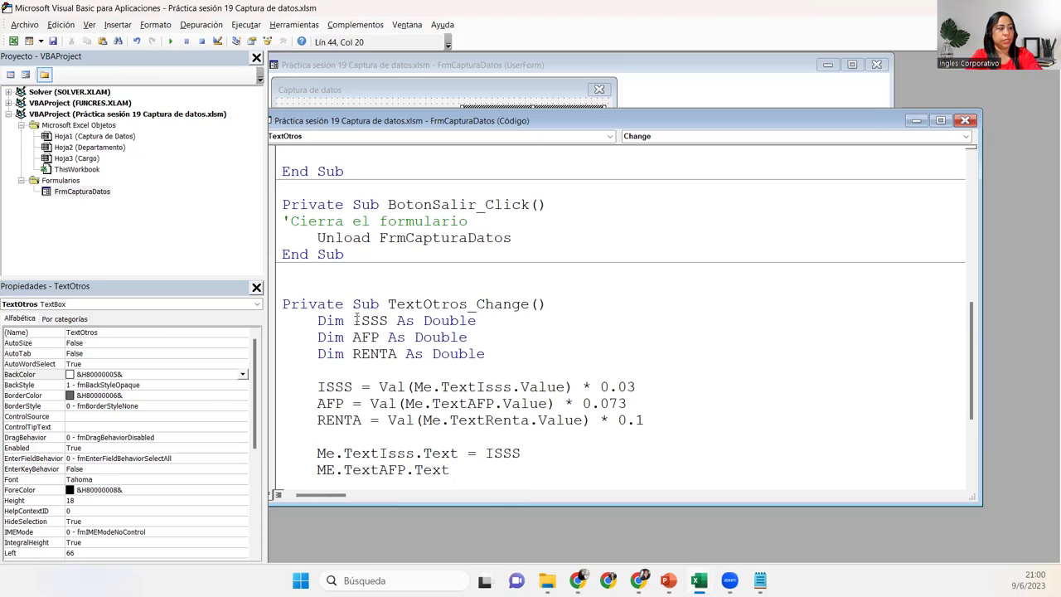
pyautogui.write('= APF')
pyautogui.press('BackSpace')
pyautogui.press('BackSpace')
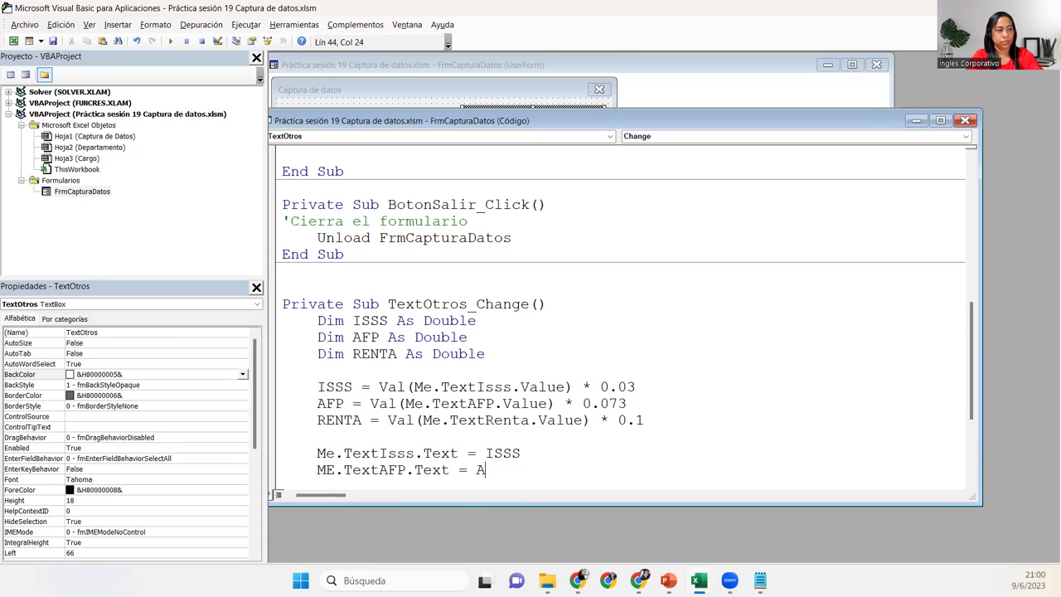
pyautogui.write('FP')
pyautogui.press('Return')
# Add Me.TextRenta.Text = RENTA
pyautogui.write('me.')
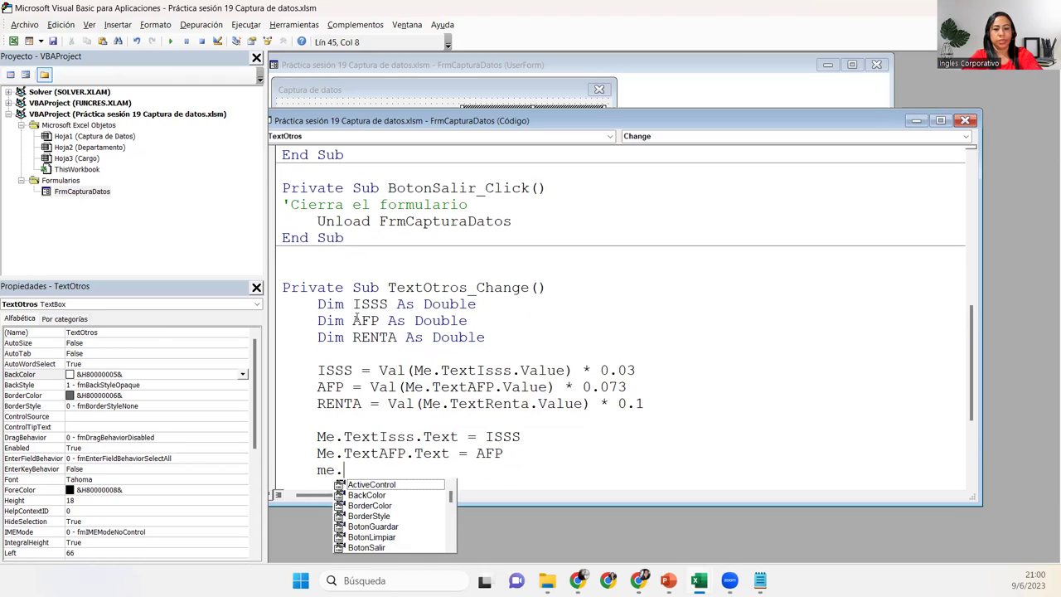
pyautogui.write('te')
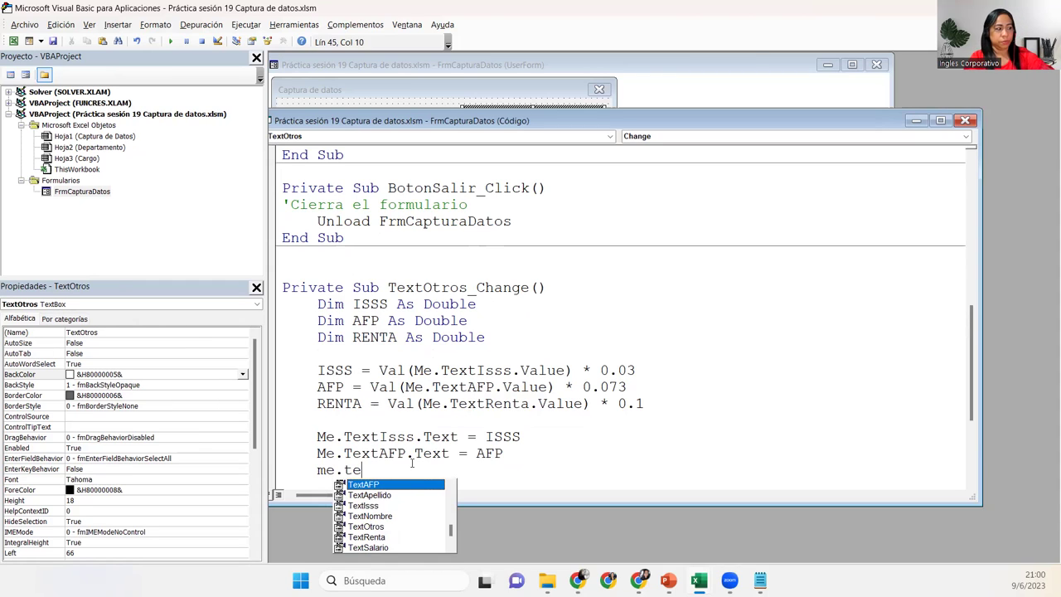
pyautogui.press('Down')
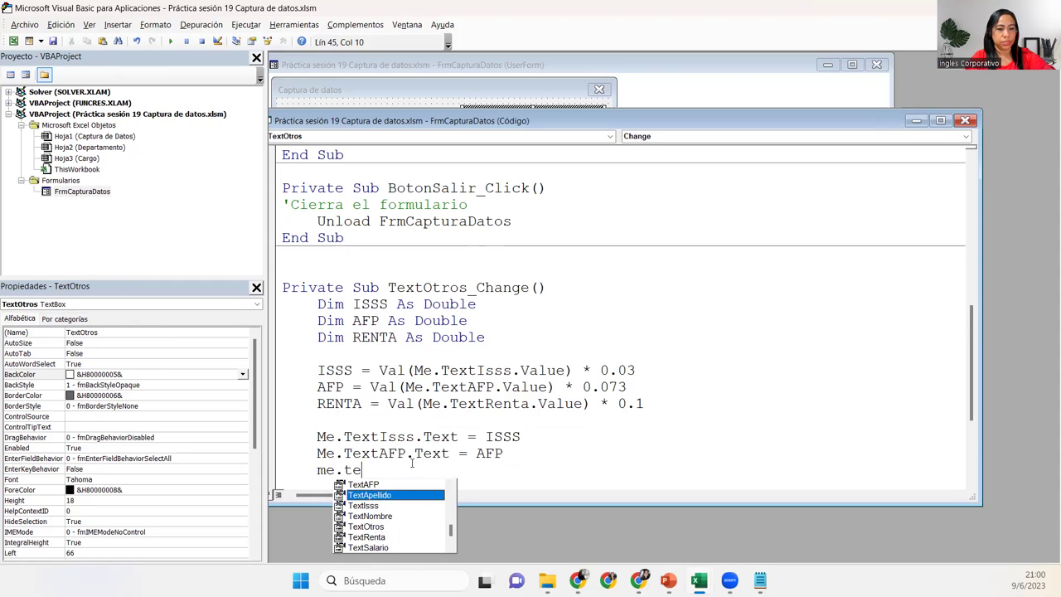
pyautogui.press('Down')
pyautogui.press('Down')
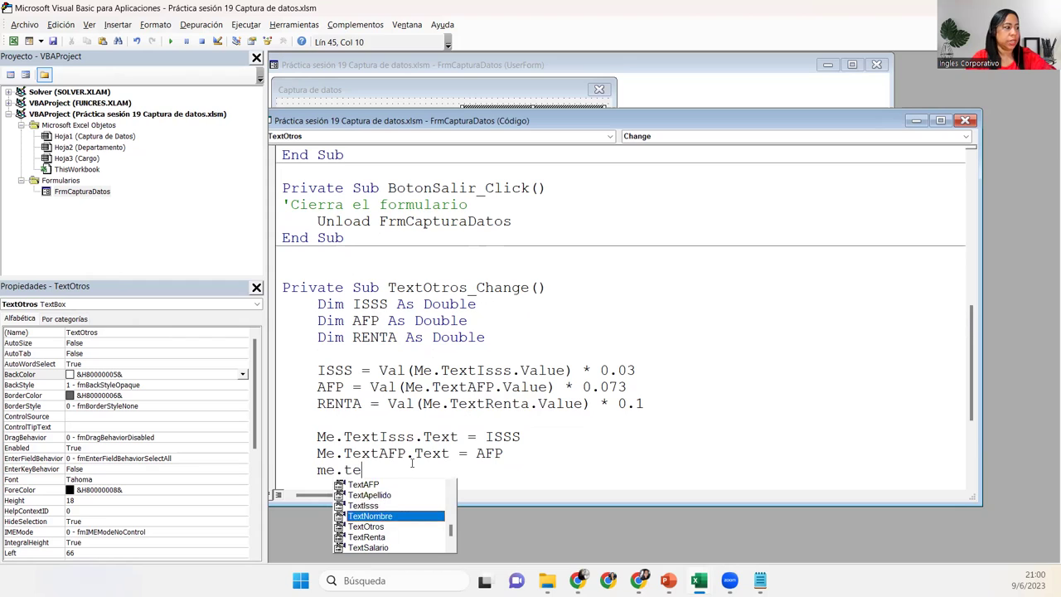
pyautogui.press('Down')
pyautogui.press('Down')
pyautogui.write('.tex')
pyautogui.press('Tab')
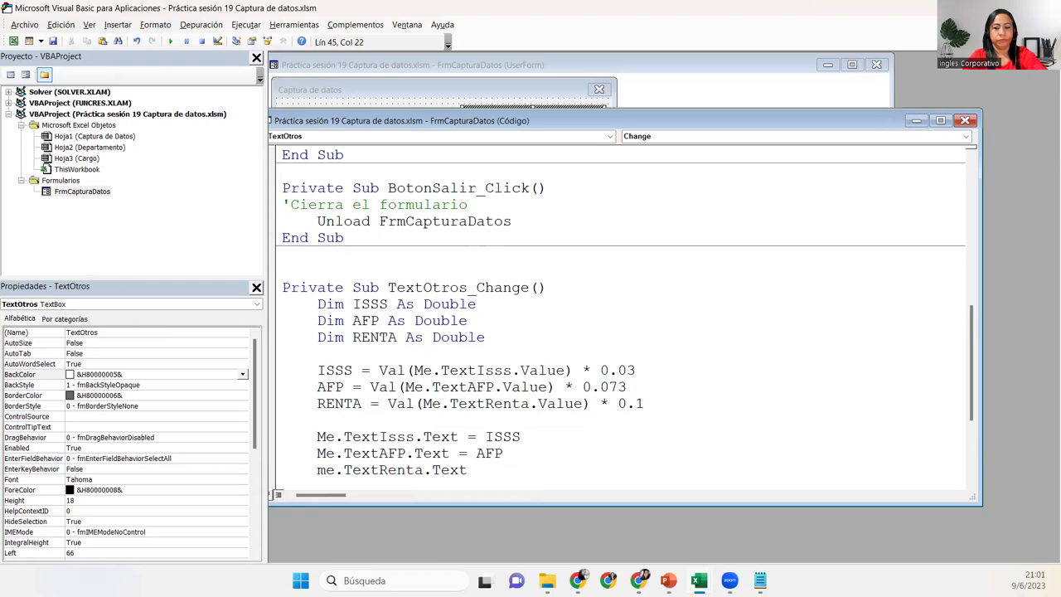
pyautogui.write('= RENTA')
pyautogui.press('Return')
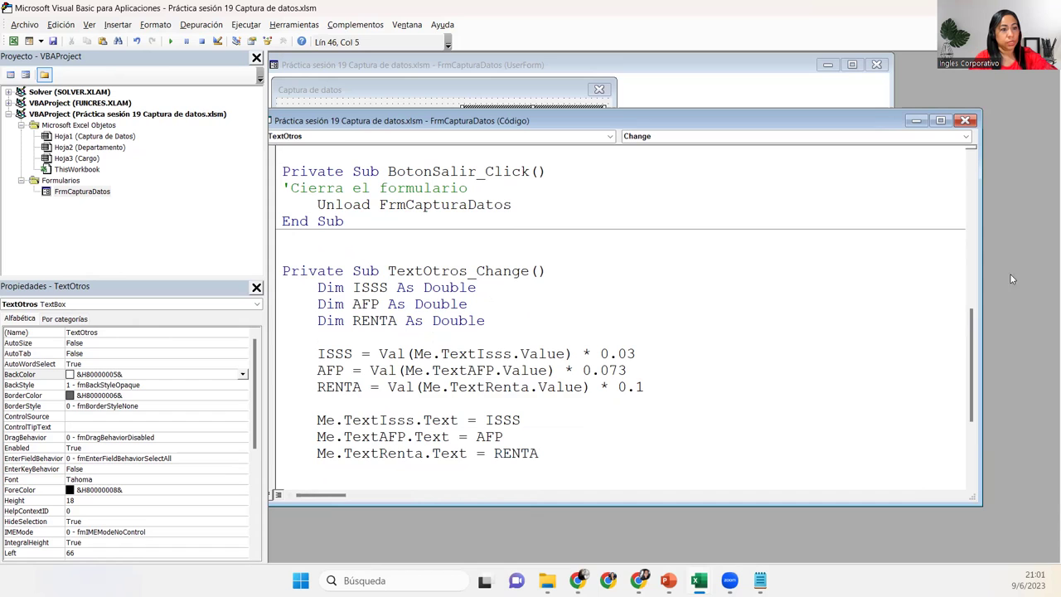
# Delete the empty line just before End Sub
pyautogui.moveTo(968, 349); pyautogui.dragTo(979, 370)
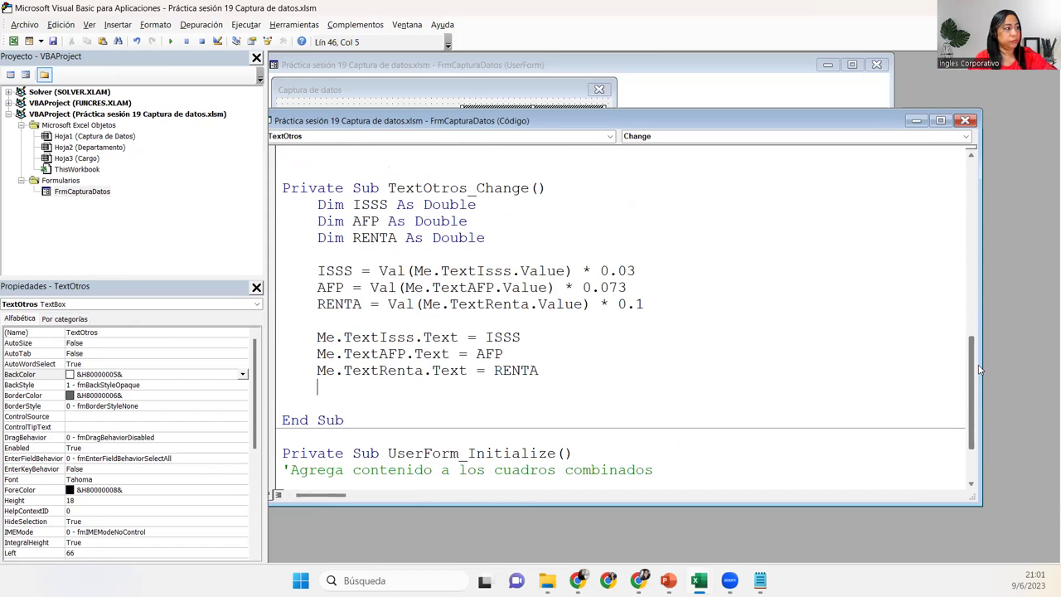
pyautogui.press('BackSpace')
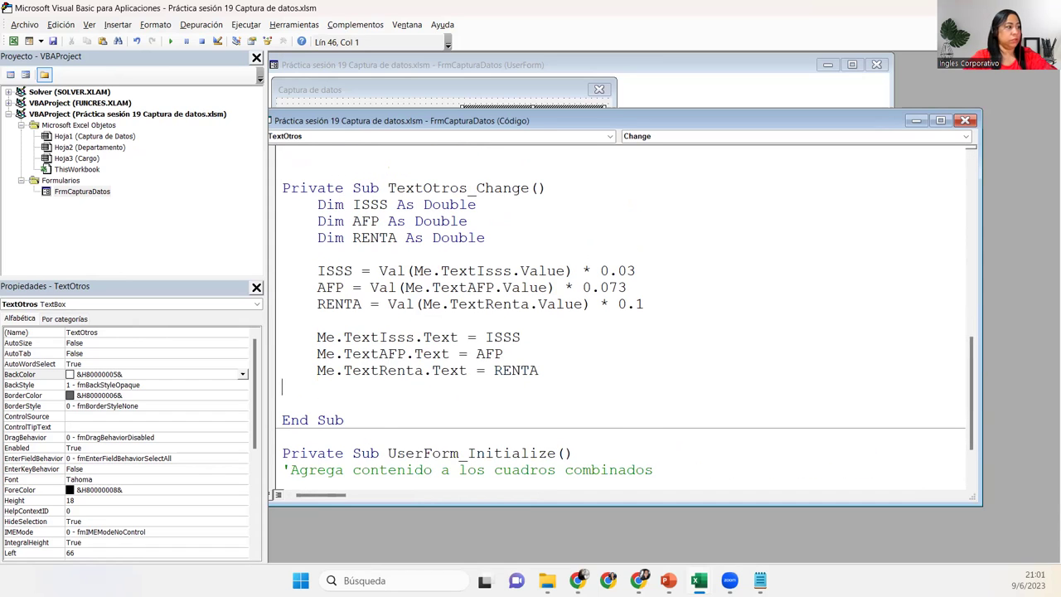
pyautogui.press('BackSpace')
pyautogui.press('BackSpace')
pyautogui.write('A')
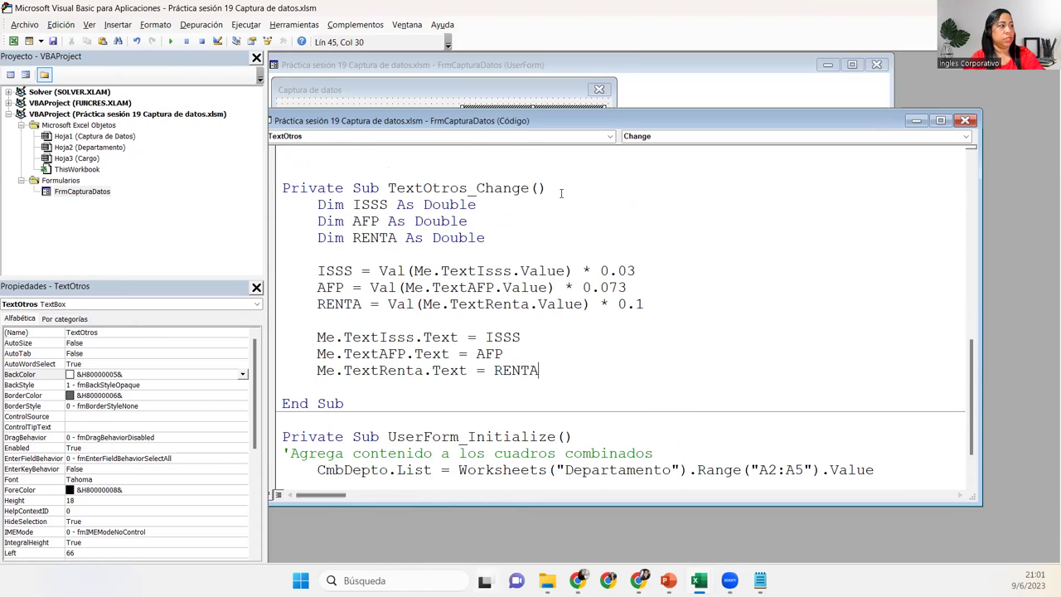
# Insert a blank line above Dim ISSS for a comment
pyautogui.click(309, 204)
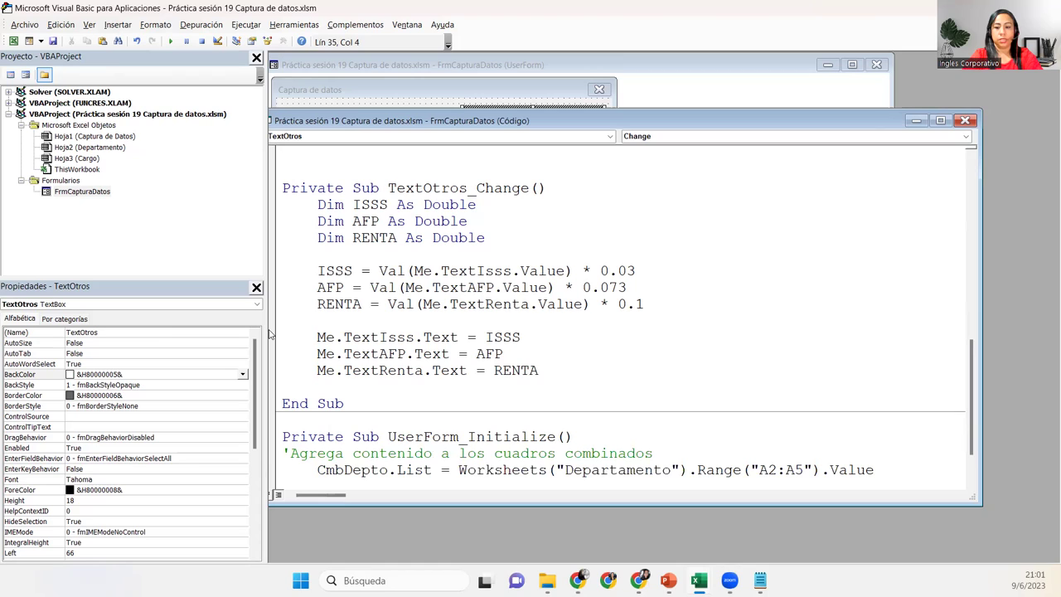
pyautogui.press('Return')
pyautogui.click(300, 204)
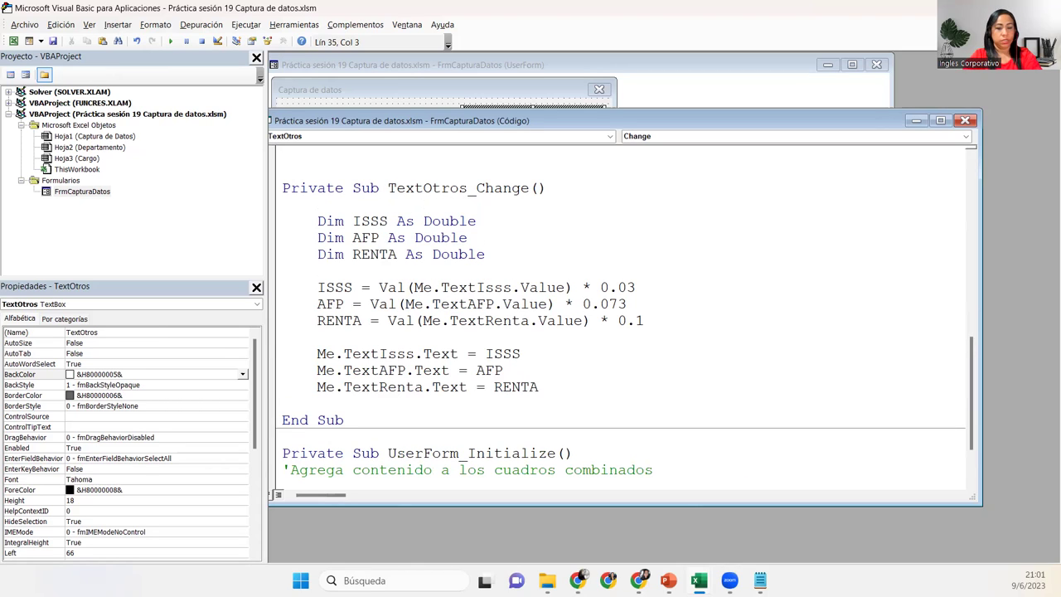
# Add the comment 'Creamos las varibales above the declarations
pyautogui.write("'cREAMOS")
pyautogui.press('BackSpace')
pyautogui.press('BackSpace')
pyautogui.press('BackSpace')
pyautogui.press('BackSpace')
pyautogui.press('BackSpace')
pyautogui.press('BackSpace')
pyautogui.press('BackSpace')
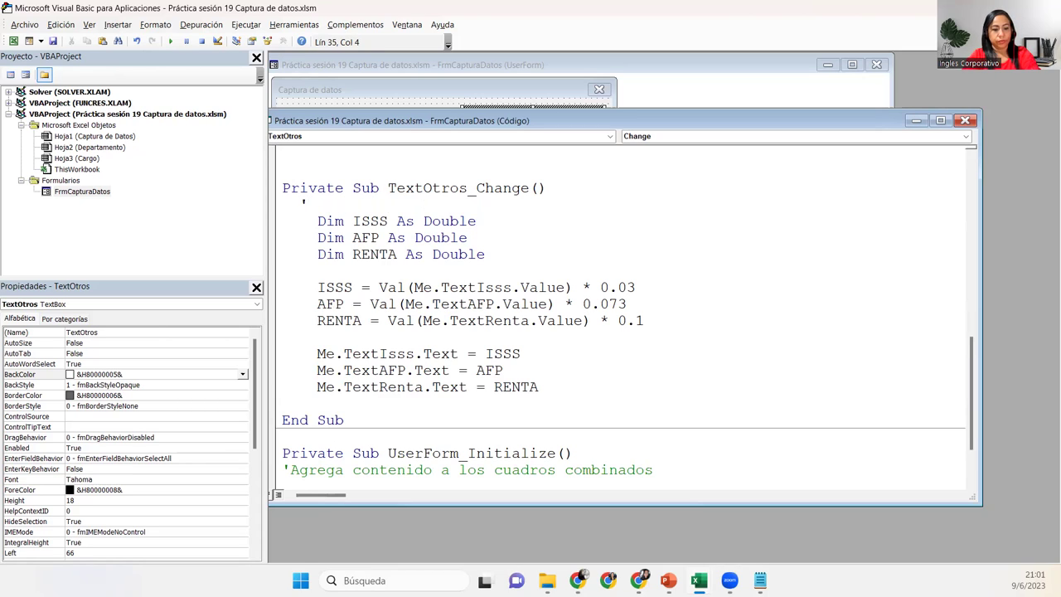
pyautogui.write('Creamos las varibales')
pyautogui.press('Down')
pyautogui.press('Down')
pyautogui.press('Down')
pyautogui.press('Down')
pyautogui.press('Home')
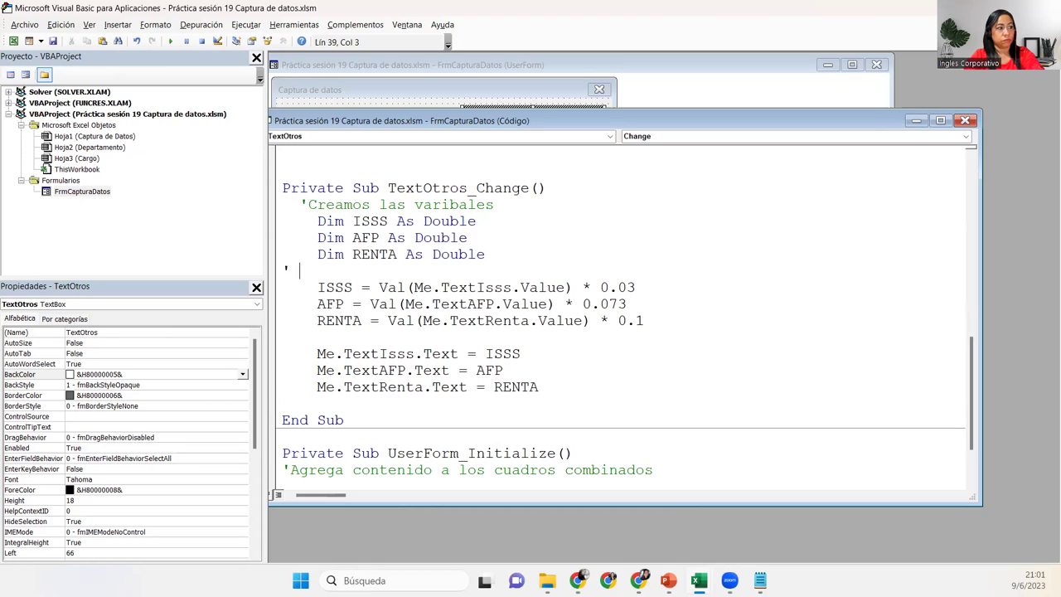
# Add the comment 'obtenemos los valores de las variables and align both comments to the margin
pyautogui.write('obtenemos los valroes')
pyautogui.press('BackSpace')
pyautogui.press('BackSpace')
pyautogui.press('BackSpace')
pyautogui.press('BackSpace')
pyautogui.write('ores de las variables')
pyautogui.press('Down')
pyautogui.press('Down')
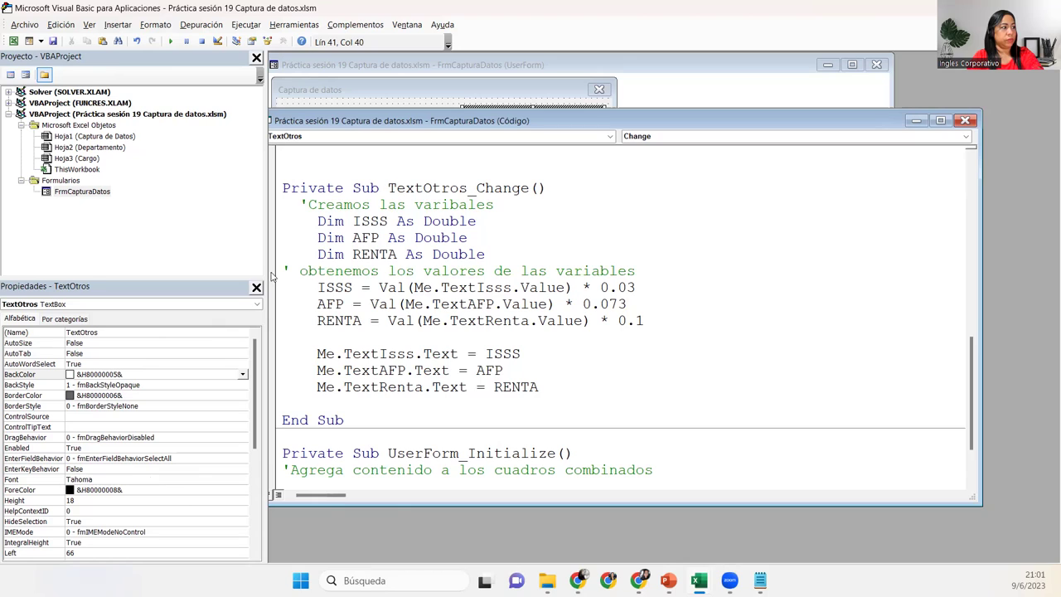
pyautogui.click(300, 271)
pyautogui.press('BackSpace')
pyautogui.press('Home')
pyautogui.press('Tab')
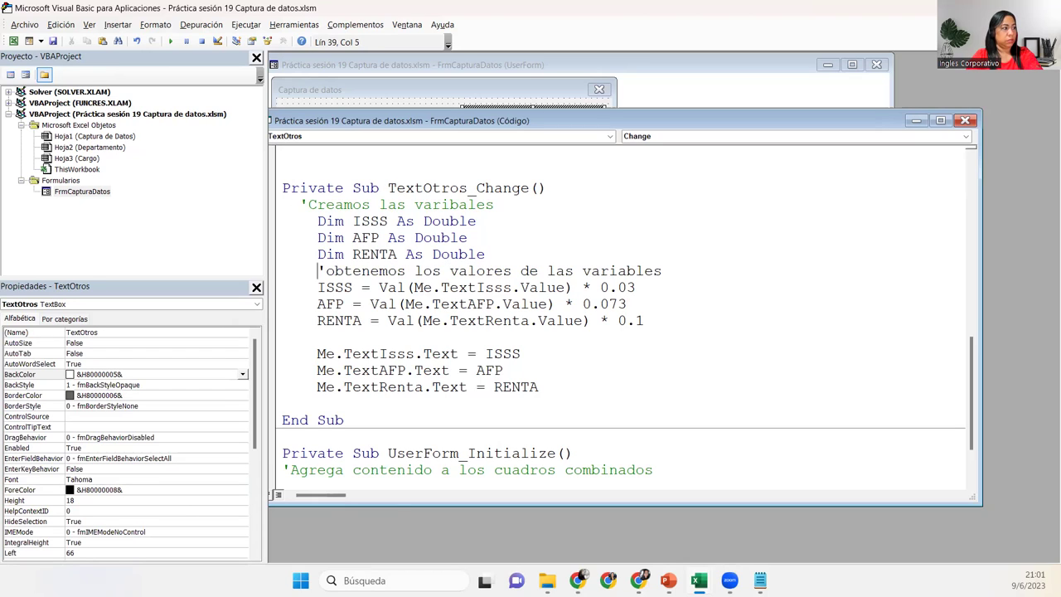
pyautogui.hotkey('shift', 'Tab')
pyautogui.press('Up')
pyautogui.press('Up')
pyautogui.press('Up')
pyautogui.press('Up')
pyautogui.press('Delete')
pyautogui.press('Delete')
# Add 'Asignamos el valor de la variable al cuadro de texto above the Me. assignments
pyautogui.click(299, 336)
pyautogui.write("'Asignamos el valor de la variable al cuadro de texto")
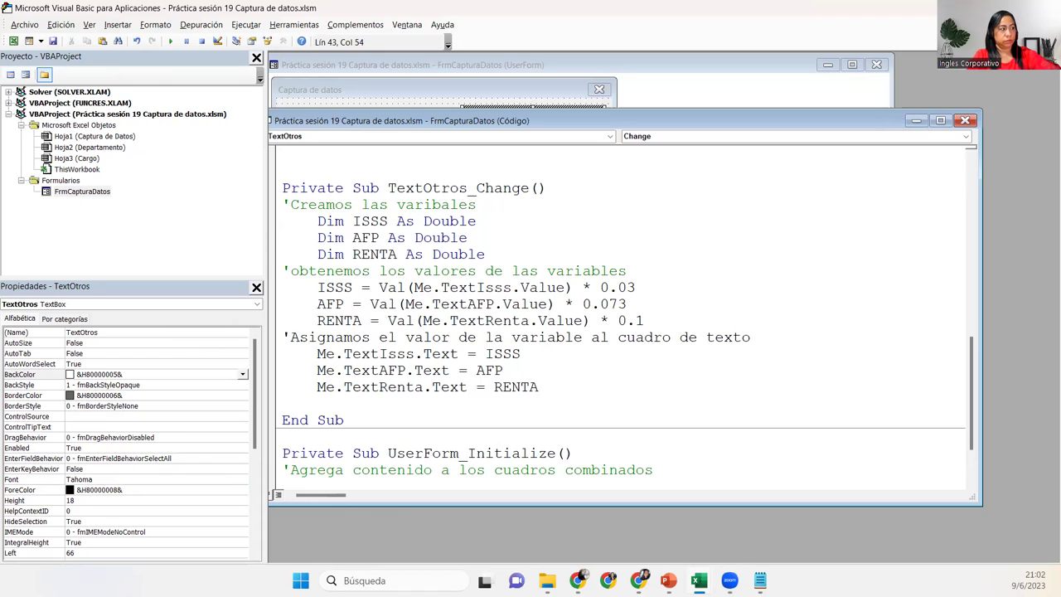
# Insert blank lines after Dim RENTA and after the RENTA calculation line
pyautogui.click(512, 337)
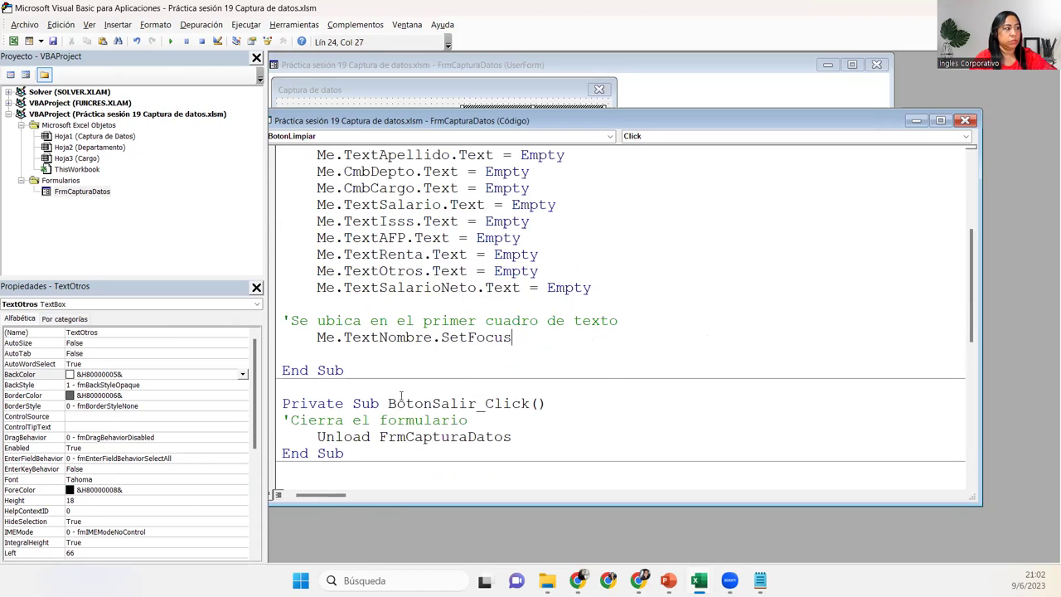
pyautogui.moveTo(972, 284)
pyautogui.mouseDown()
pyautogui.moveTo(1013, 171)
pyautogui.moveTo(997, 391)
pyautogui.mouseUp()
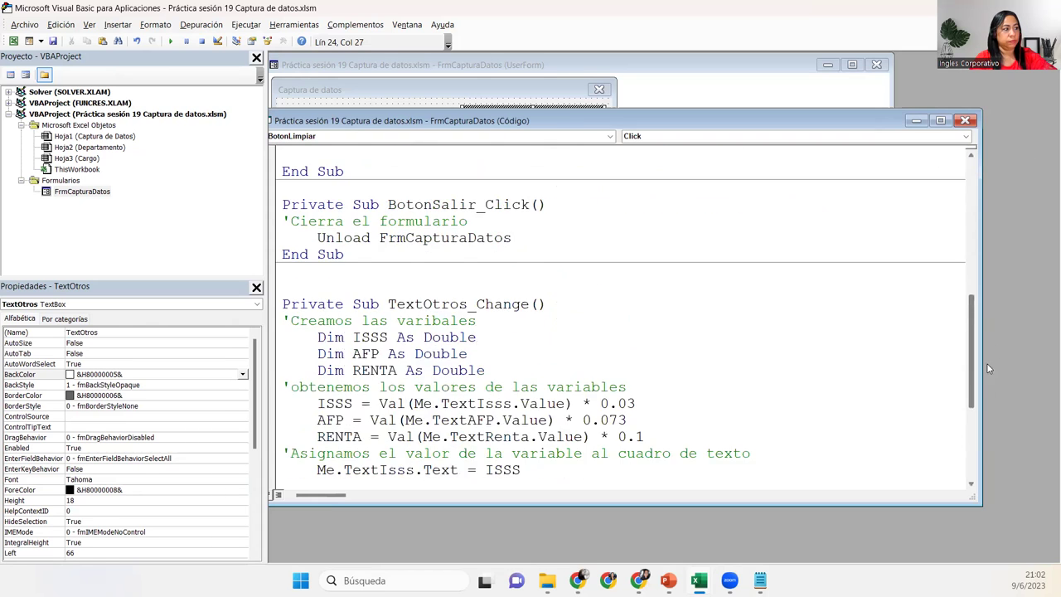
pyautogui.click(522, 253)
pyautogui.press('Return')
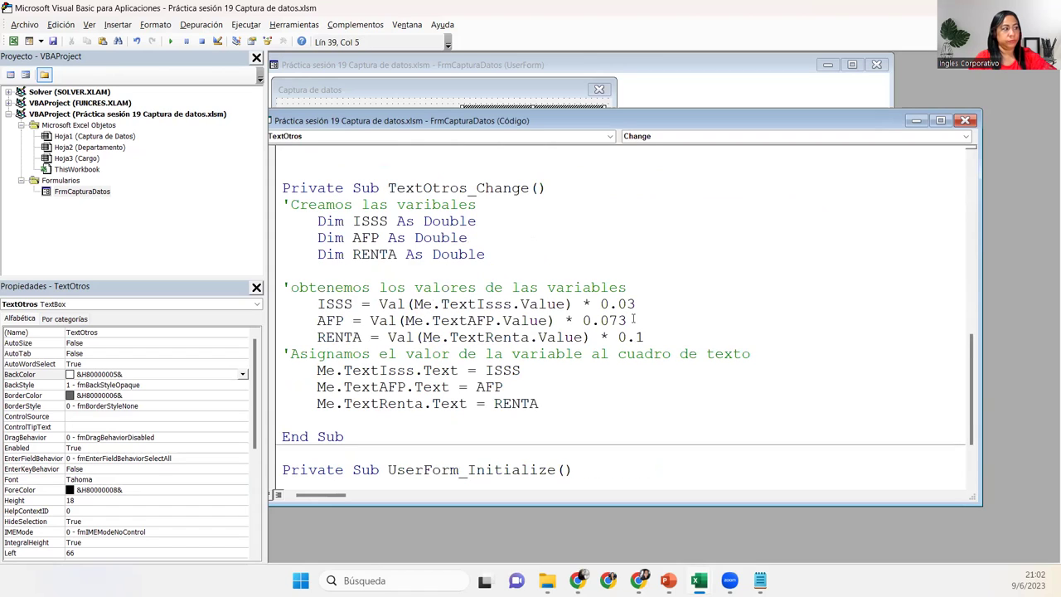
pyautogui.click(677, 338)
pyautogui.press('Return')
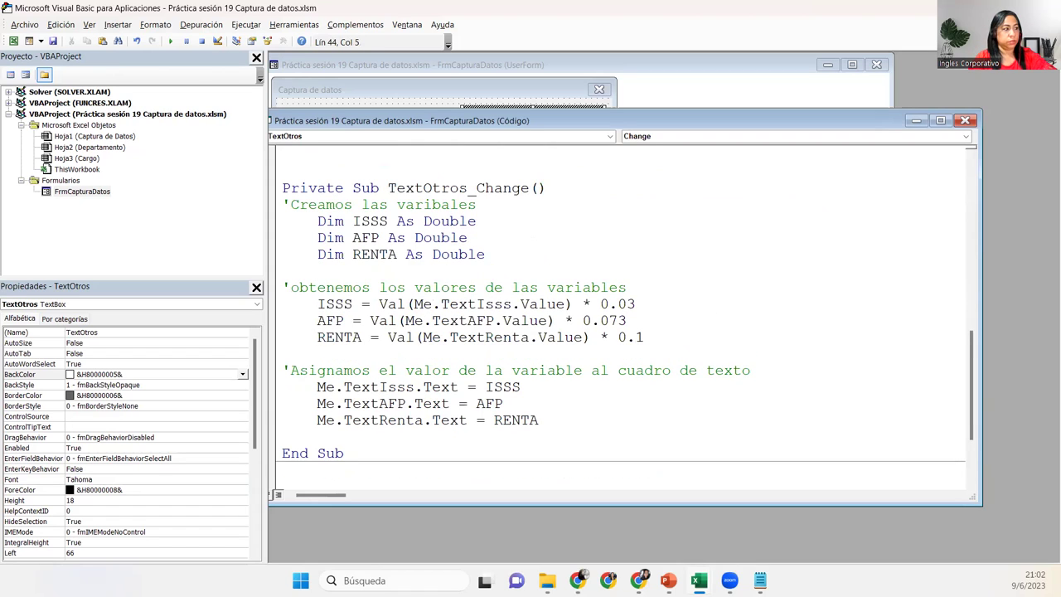